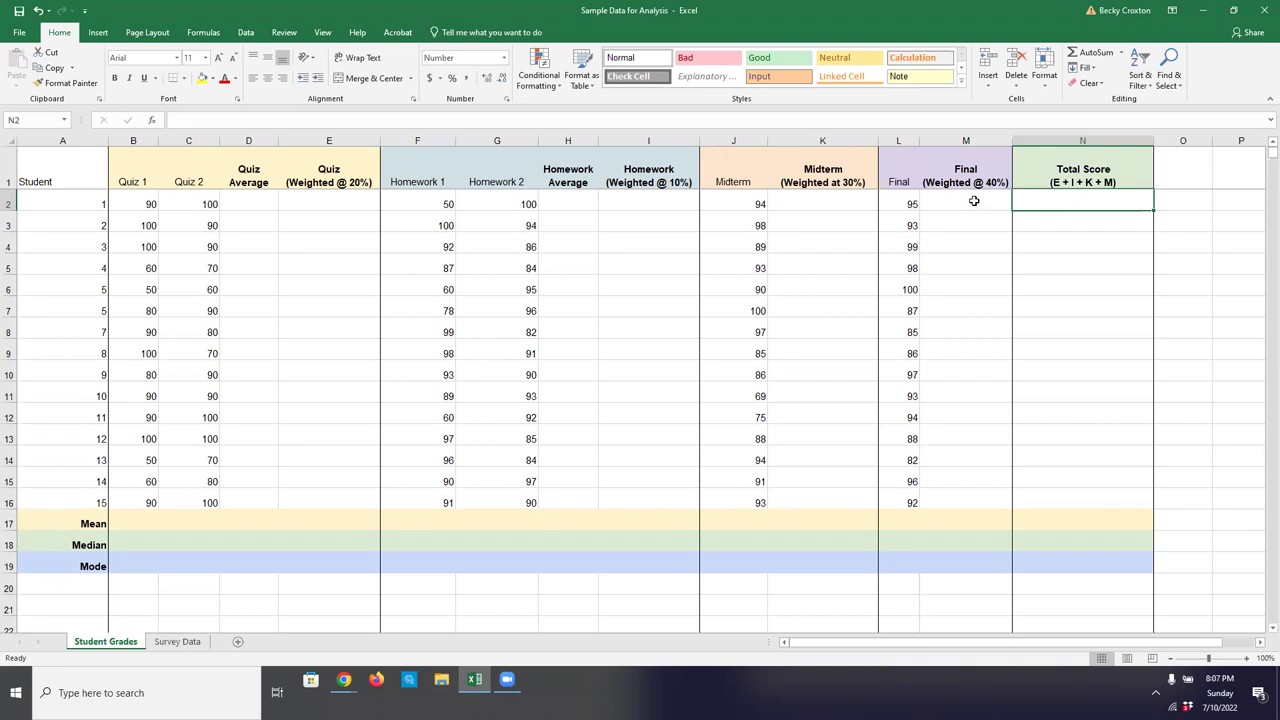
- Calculate each student's quiz average by entering =AVERAGE(B2:C2) in D2 and filling it down through D16
{"action": "left_click", "coordinate": [256, 201]}
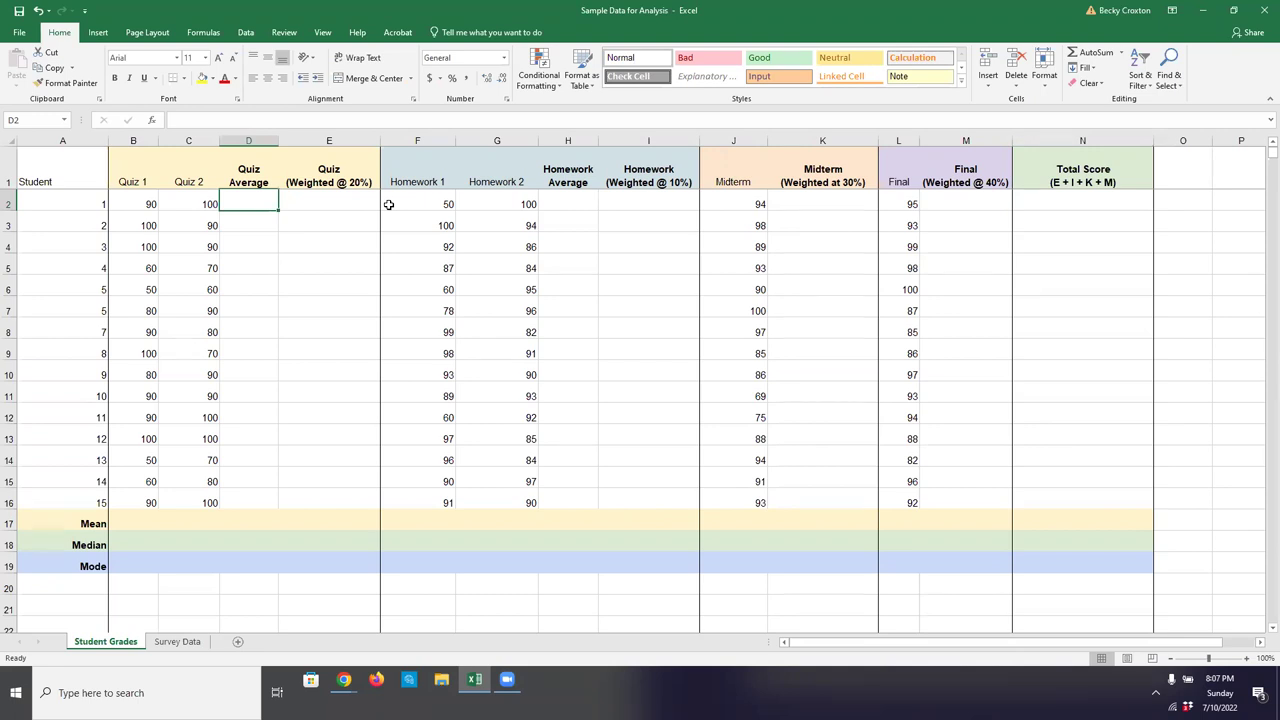
{"action": "type", "text": "="}
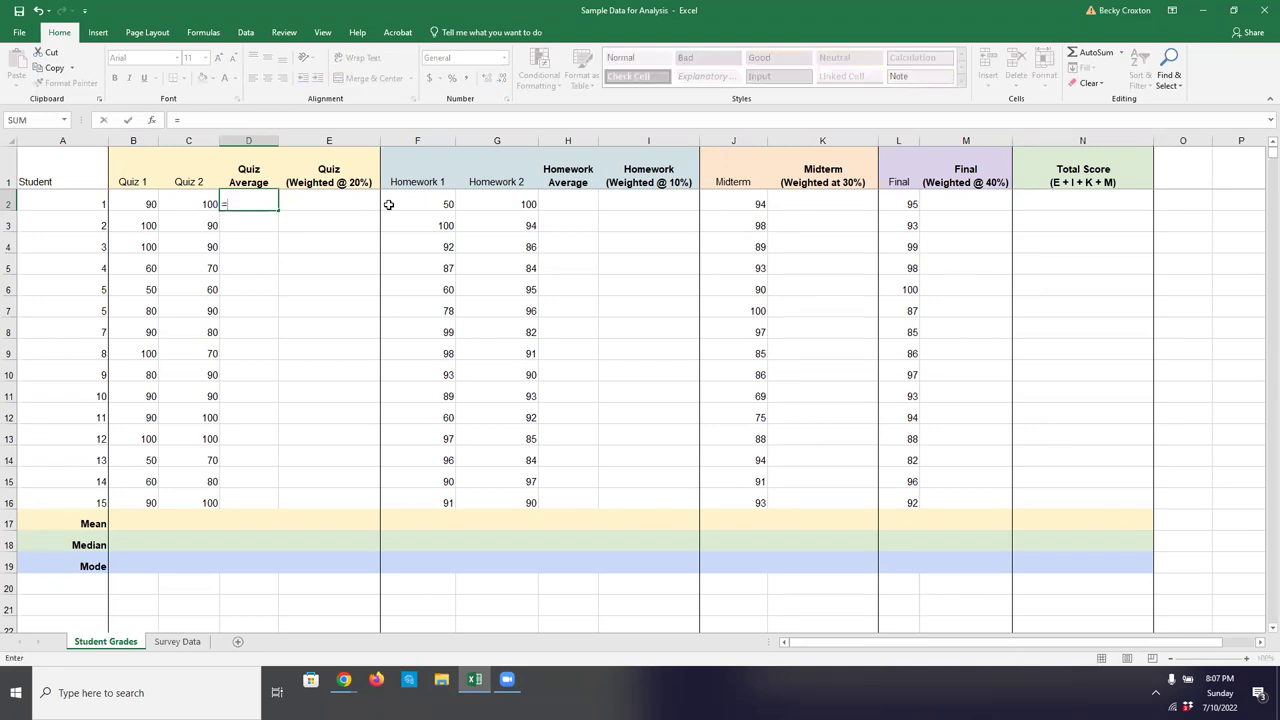
{"action": "type", "text": "av"}
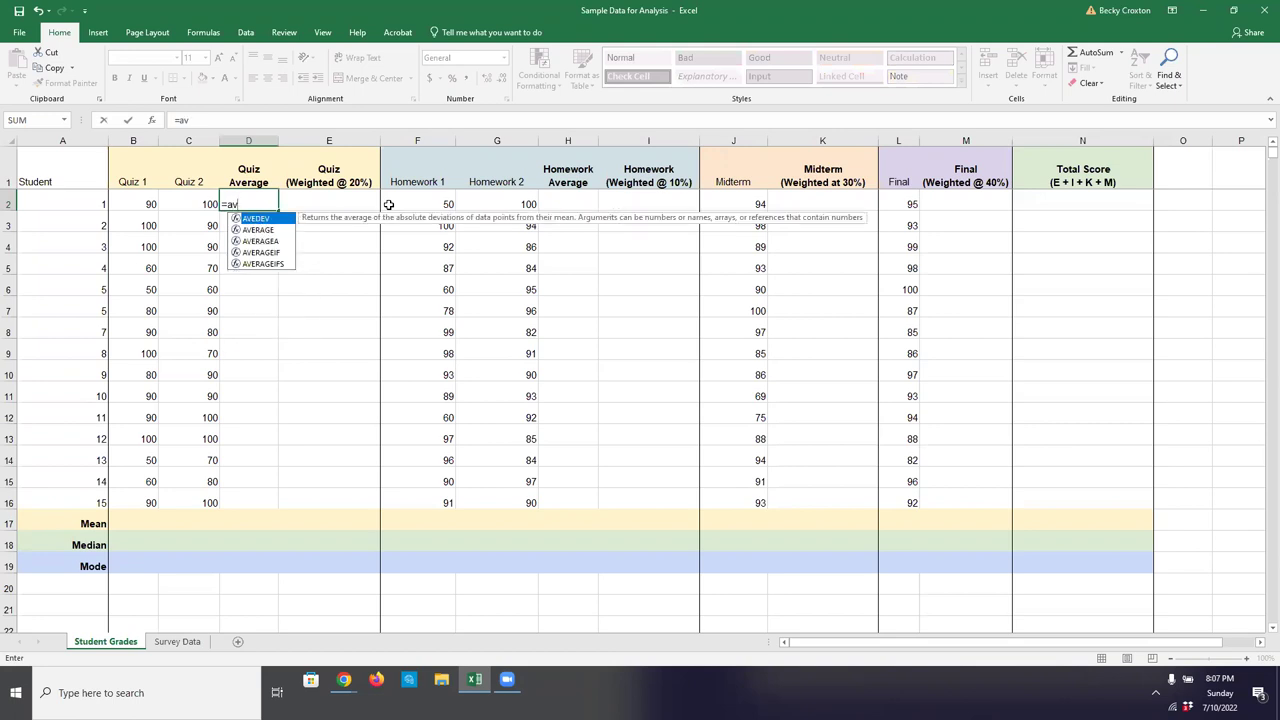
{"action": "double_click", "coordinate": [258, 231]}
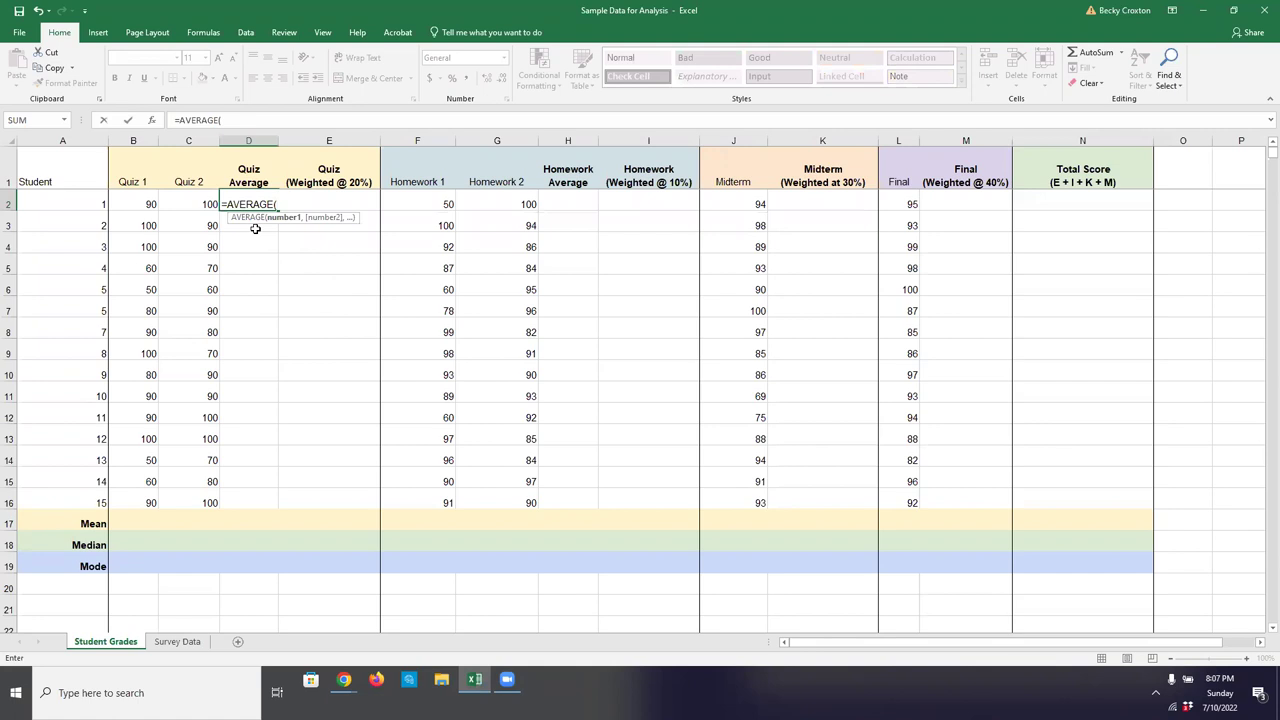
{"action": "left_click", "coordinate": [145, 204]}
{"action": "left_click_drag", "start_coordinate": [169, 203], "coordinate": [175, 203]}
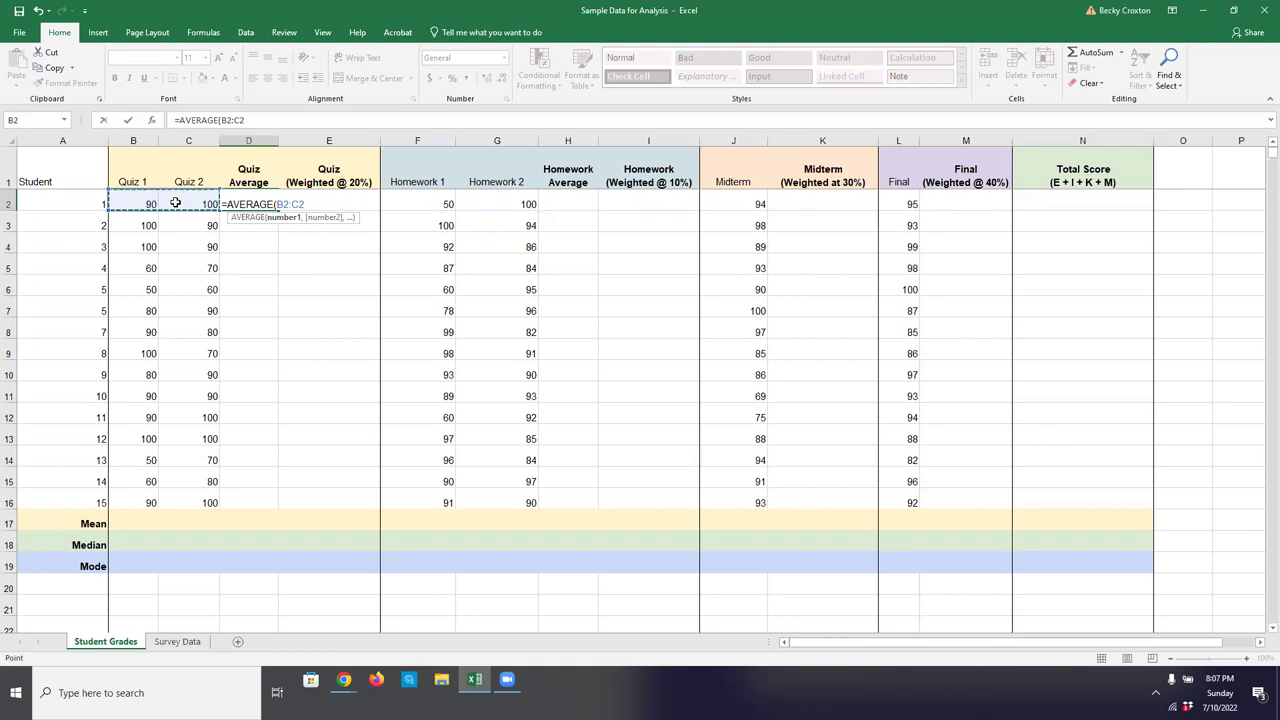
{"action": "type", "text": ")"}
{"action": "key", "text": "Return"}
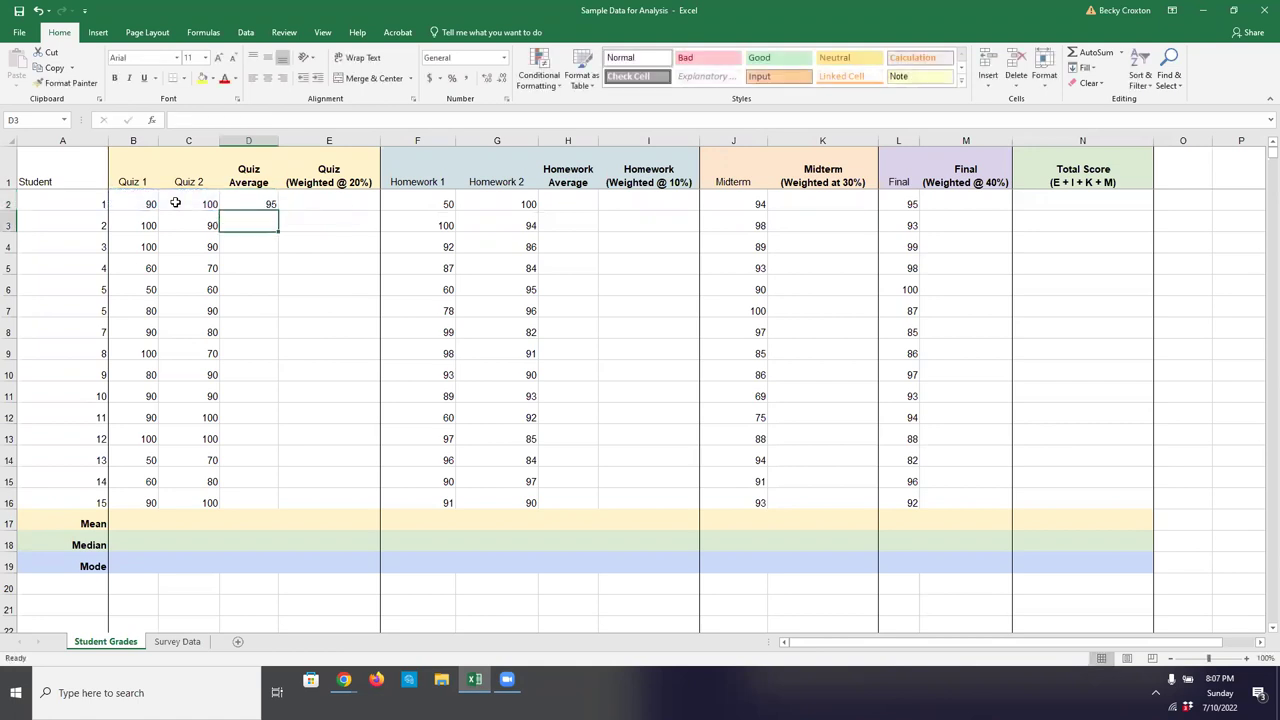
{"action": "left_click", "coordinate": [250, 204]}
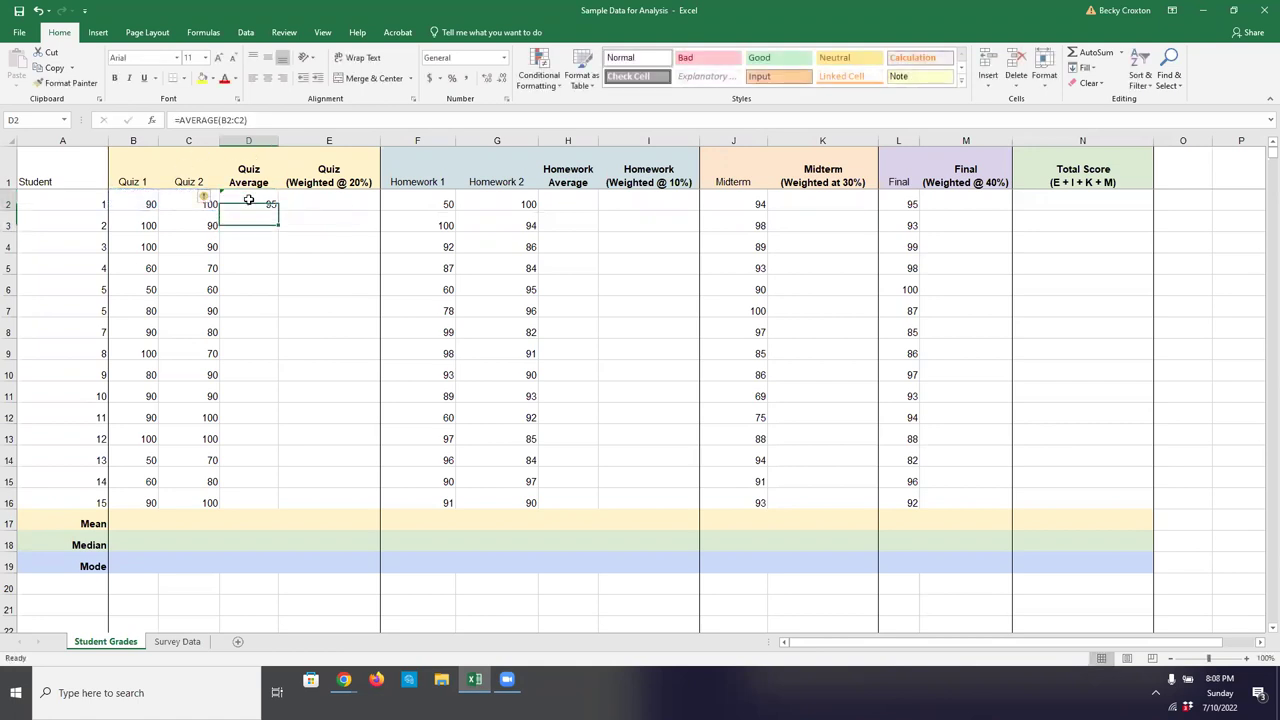
{"action": "left_click_drag", "start_coordinate": [277, 209], "coordinate": [251, 505]}
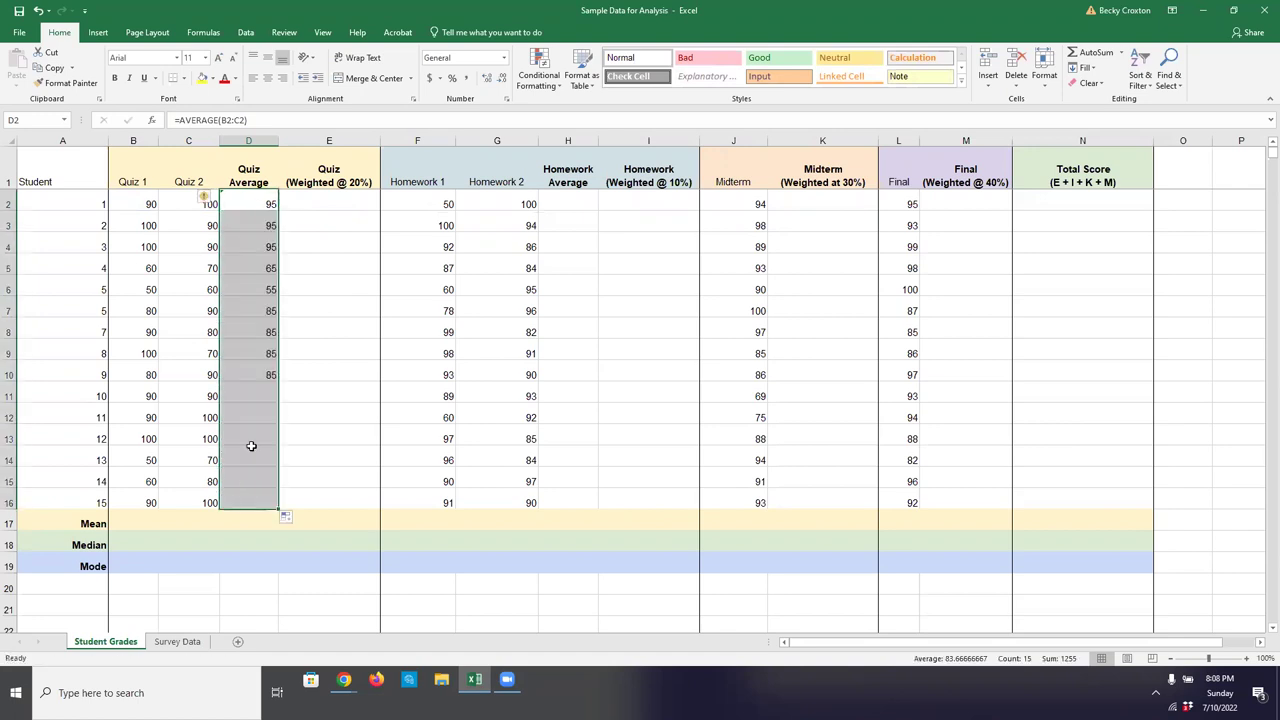
- Ignore the omitted-adjacent-cells error on the quiz average formulas, first in D2 and then in D3:D16
{"action": "left_click", "coordinate": [255, 202]}
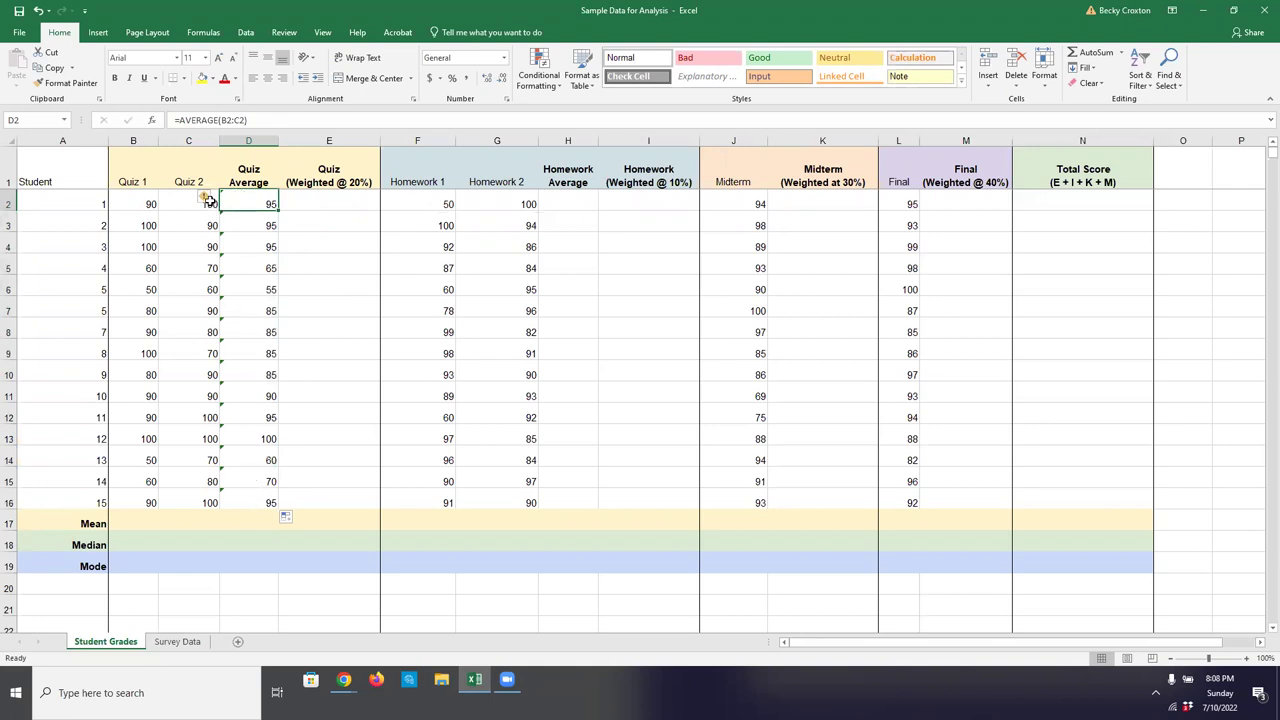
{"action": "mouse_move", "coordinate": [210, 200]}
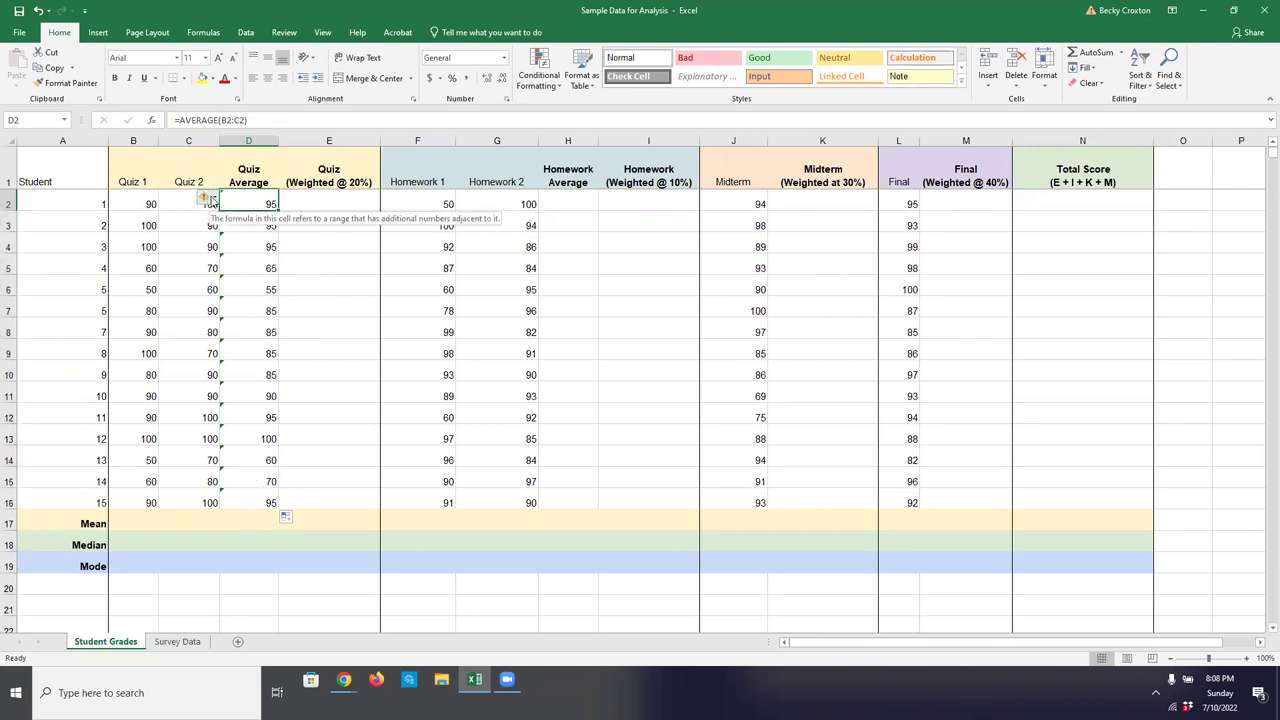
{"action": "left_click", "coordinate": [210, 200]}
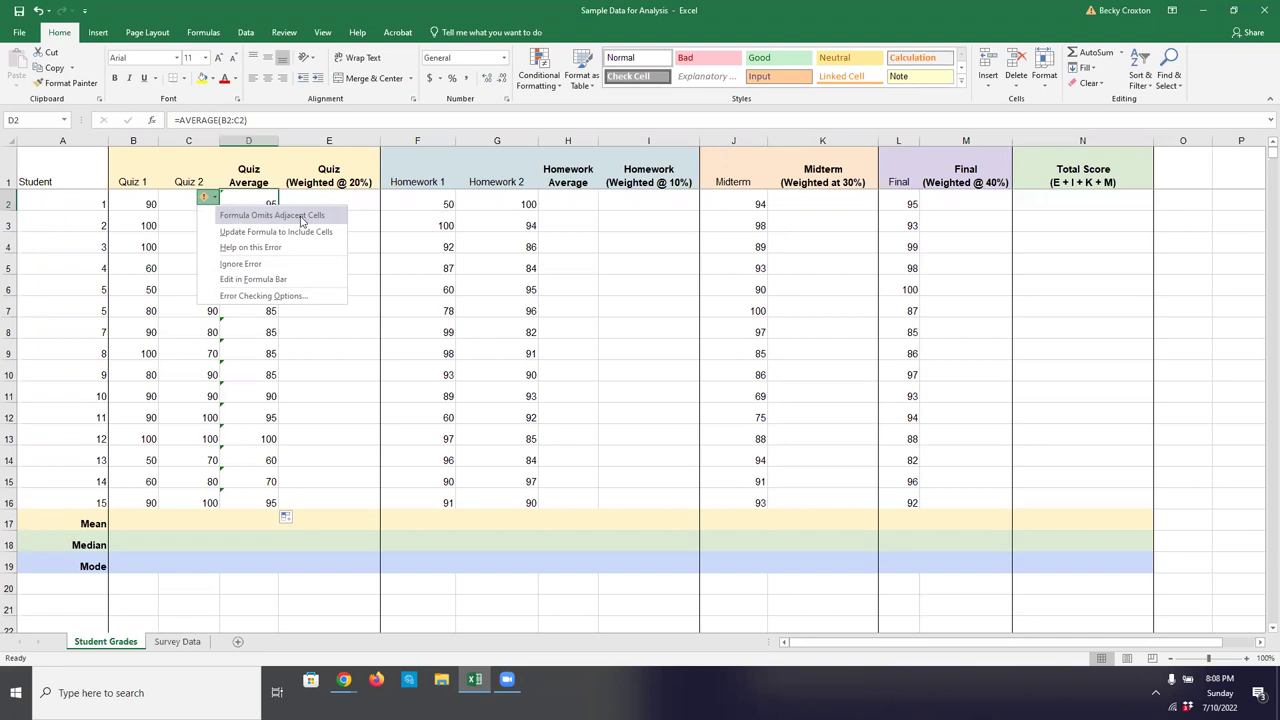
{"action": "left_click", "coordinate": [254, 266]}
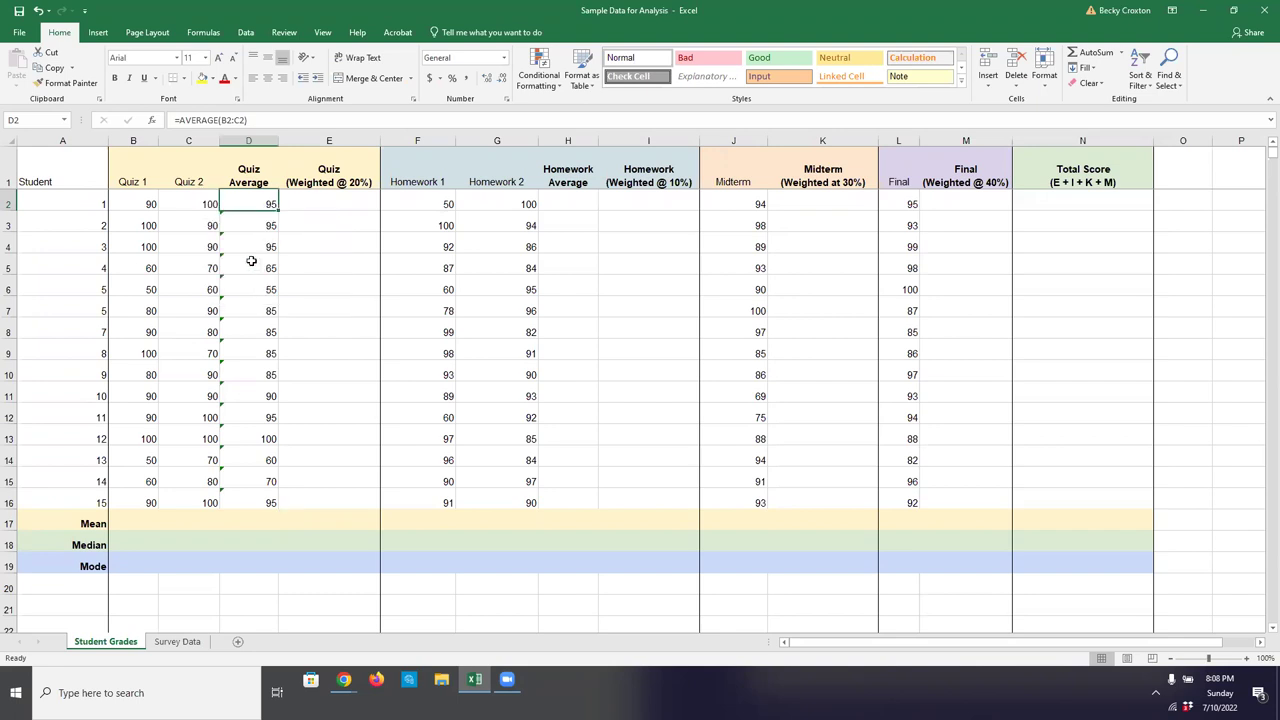
{"action": "left_click_drag", "start_coordinate": [256, 222], "coordinate": [250, 505]}
{"action": "left_click", "coordinate": [211, 220]}
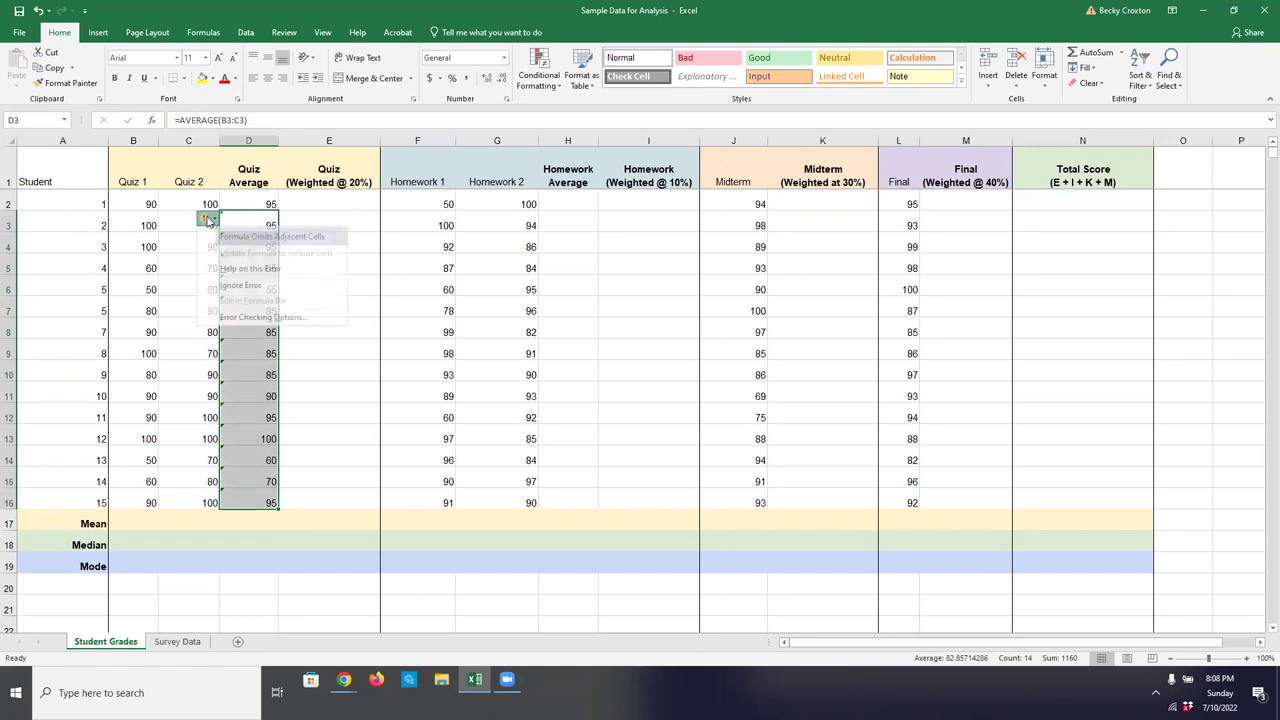
{"action": "left_click", "coordinate": [245, 287]}
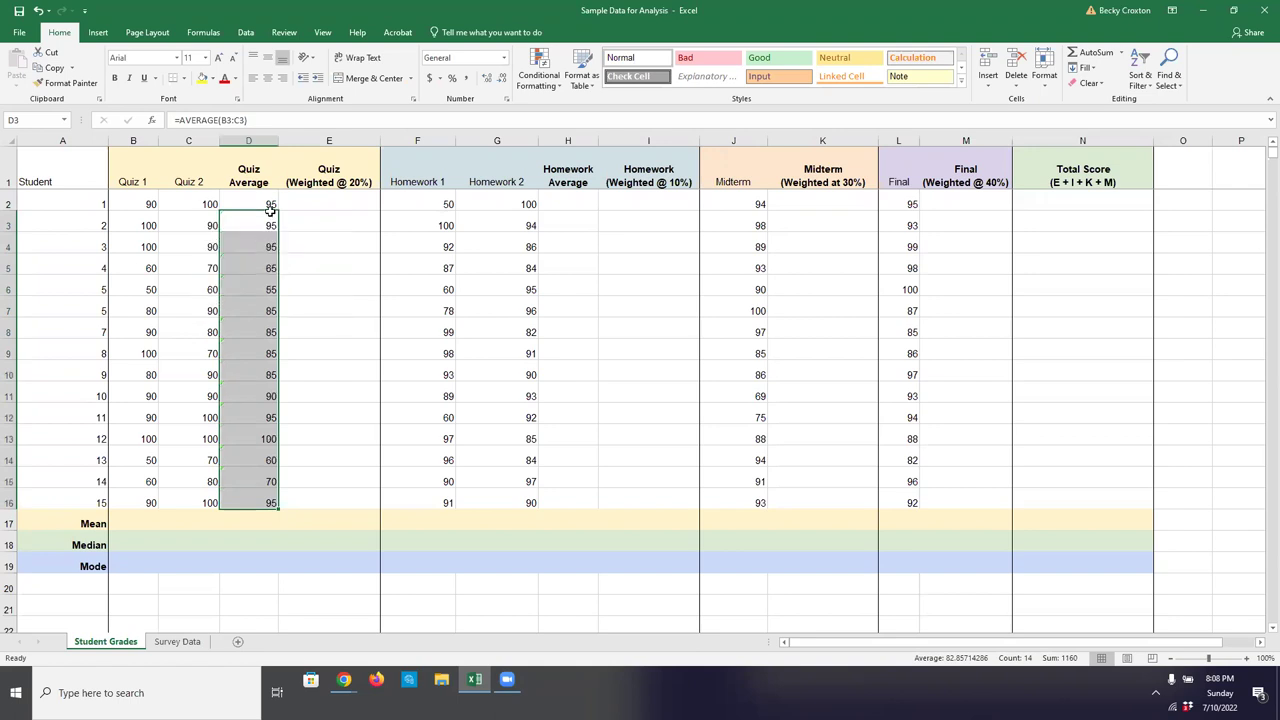
{"action": "left_click", "coordinate": [272, 203]}
- Calculate the 20% weighted quiz scores by entering =D2*.2 in E2 and filling it down through E16
{"action": "left_click", "coordinate": [298, 196]}
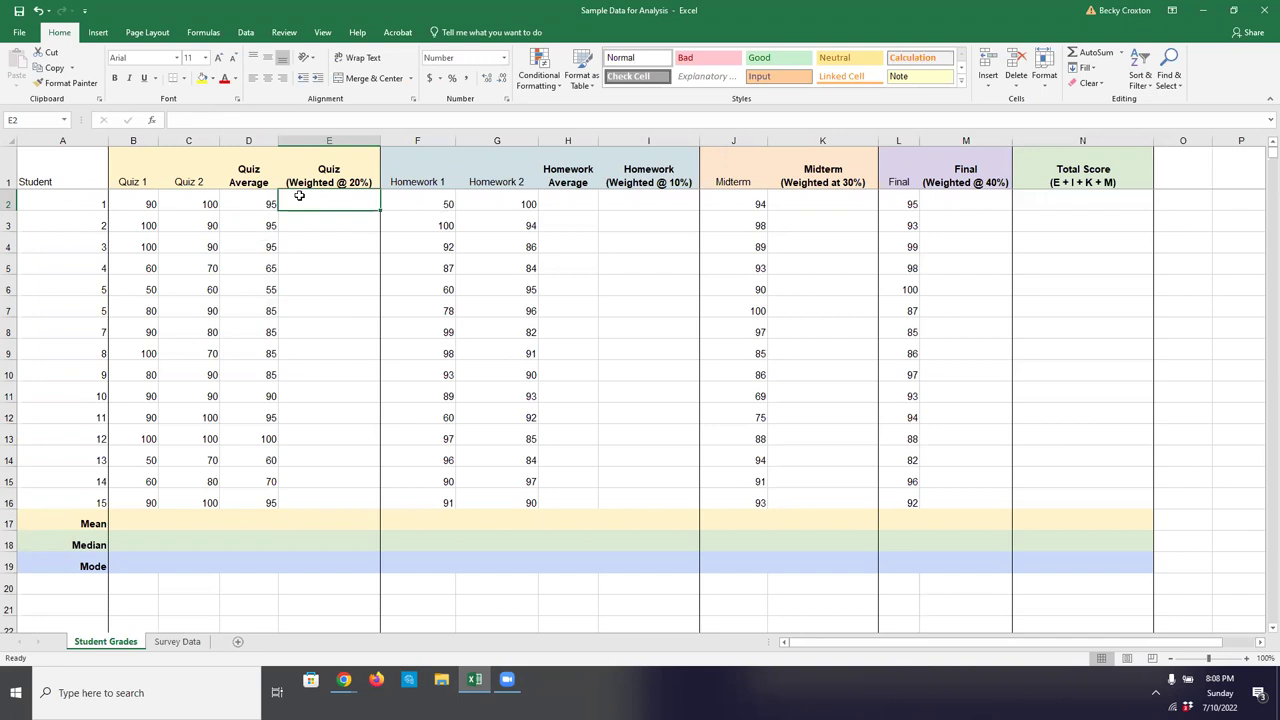
{"action": "type", "text": "="}
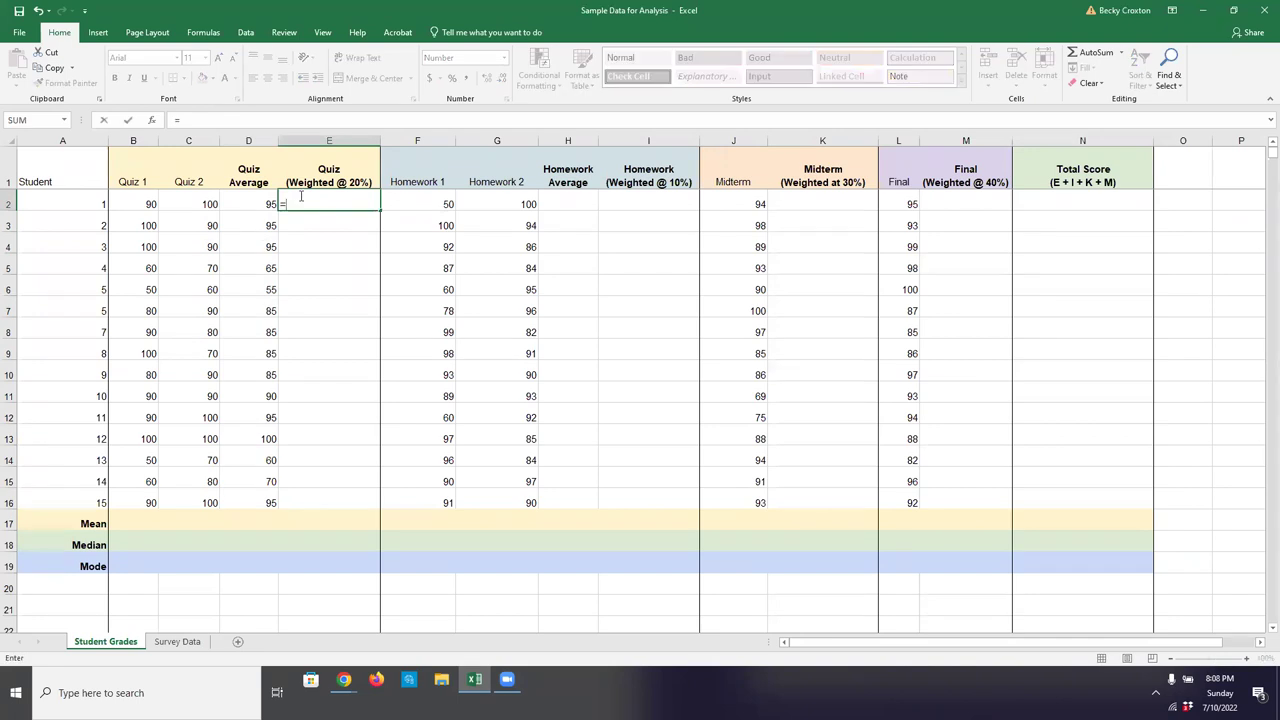
{"action": "left_click", "coordinate": [251, 203]}
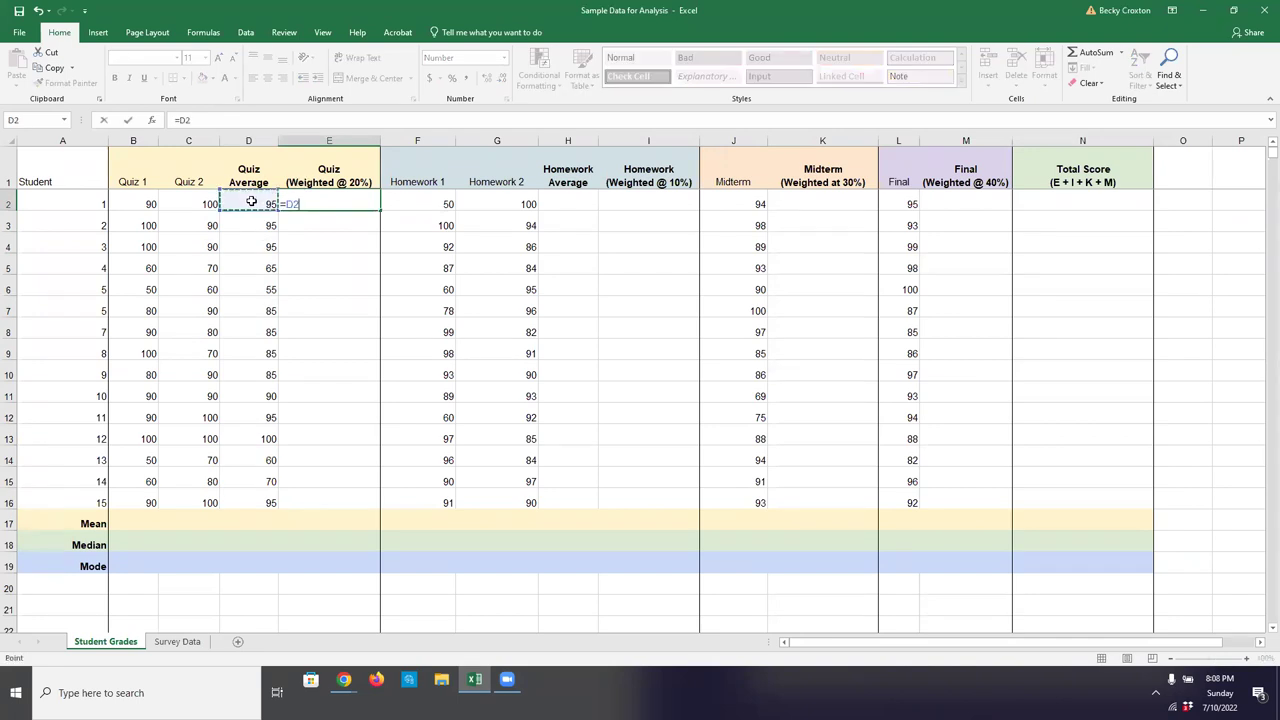
{"action": "type", "text": "*.2"}
{"action": "key", "text": "Return"}
{"action": "left_click", "coordinate": [361, 203]}
{"action": "left_click_drag", "start_coordinate": [379, 213], "coordinate": [345, 502]}
{"action": "left_click", "coordinate": [340, 200]}
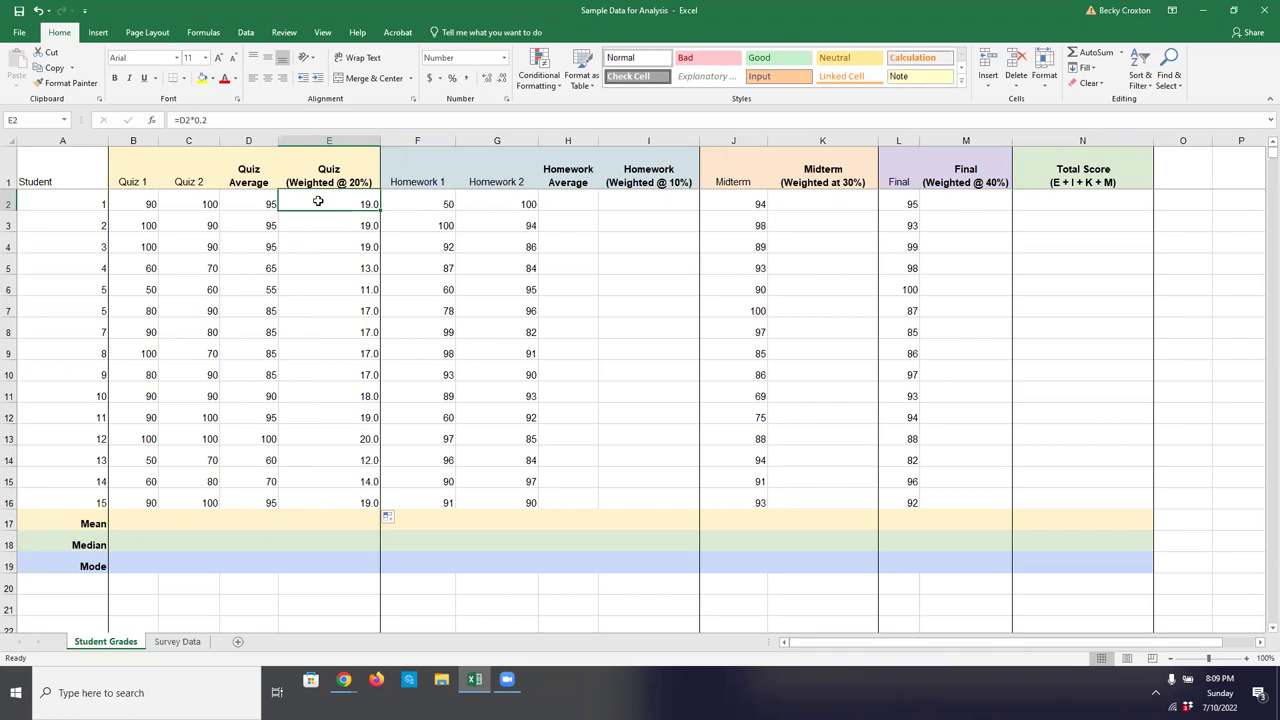
- Calculate each student's homework average by entering =AVERAGE(F2:G2) in H2 and filling it down through H16
{"action": "left_click", "coordinate": [577, 201]}
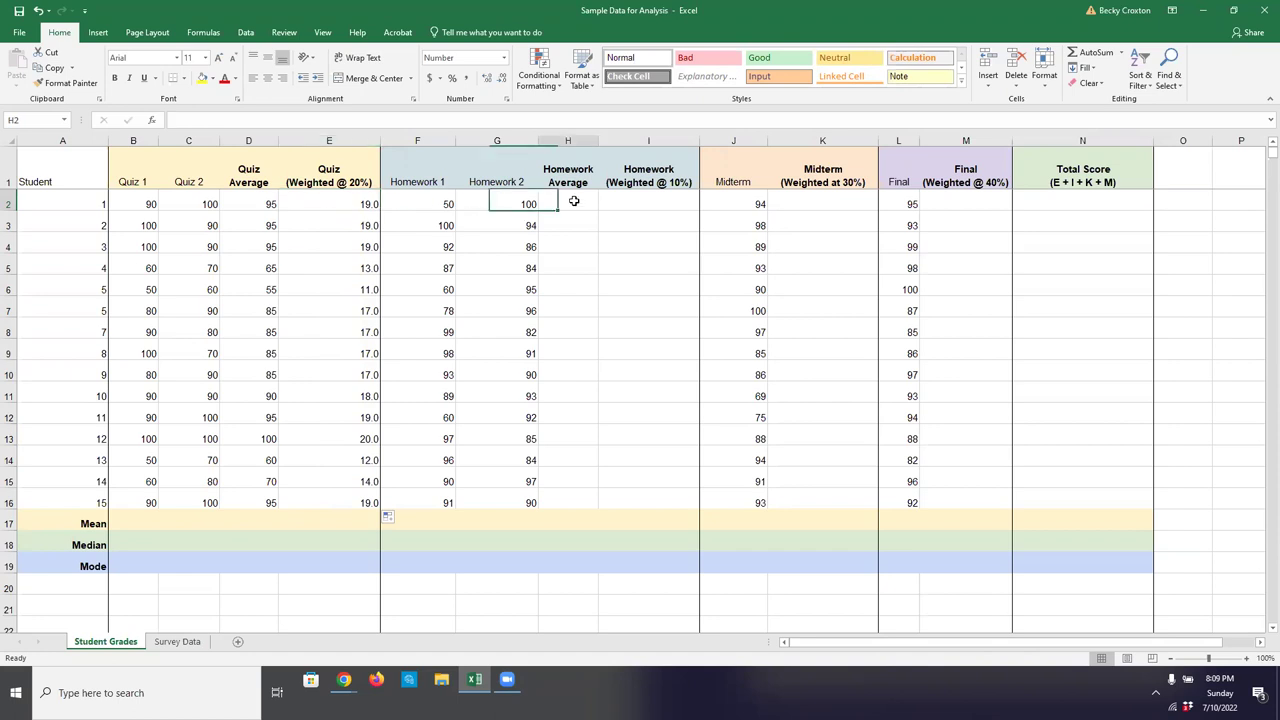
{"action": "type", "text": "=average("}
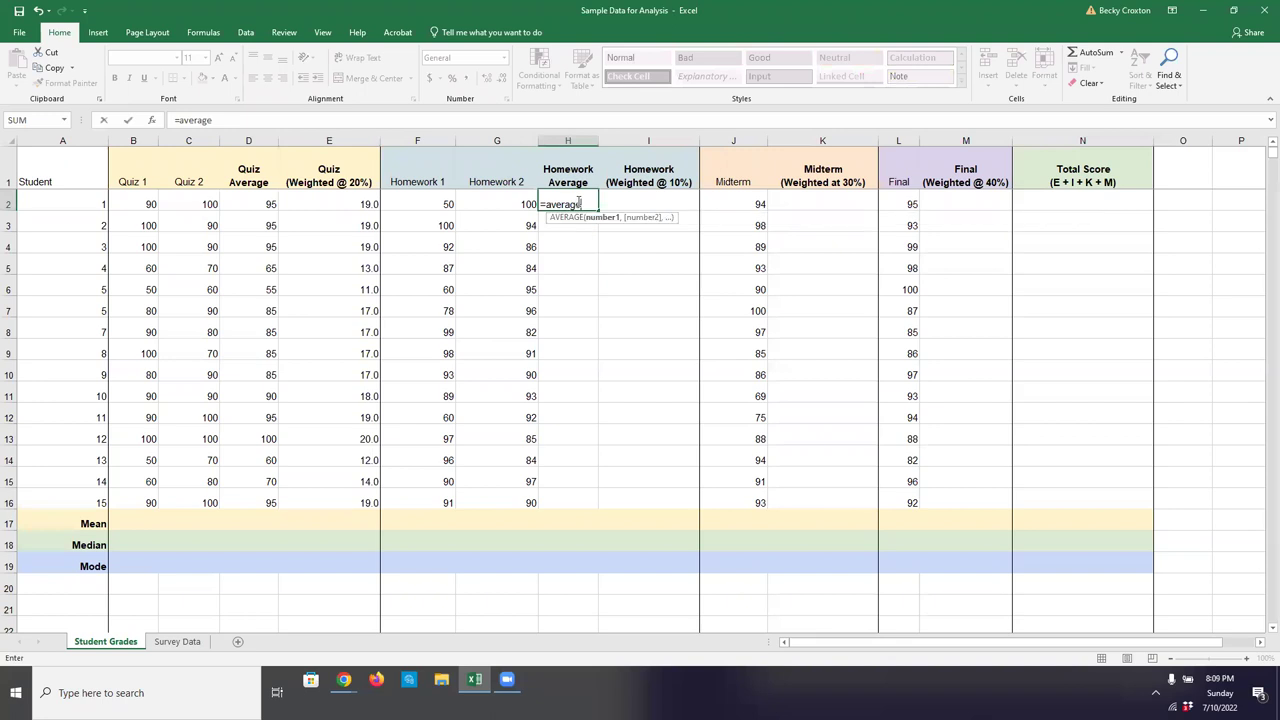
{"action": "left_click_drag", "start_coordinate": [436, 201], "coordinate": [478, 202]}
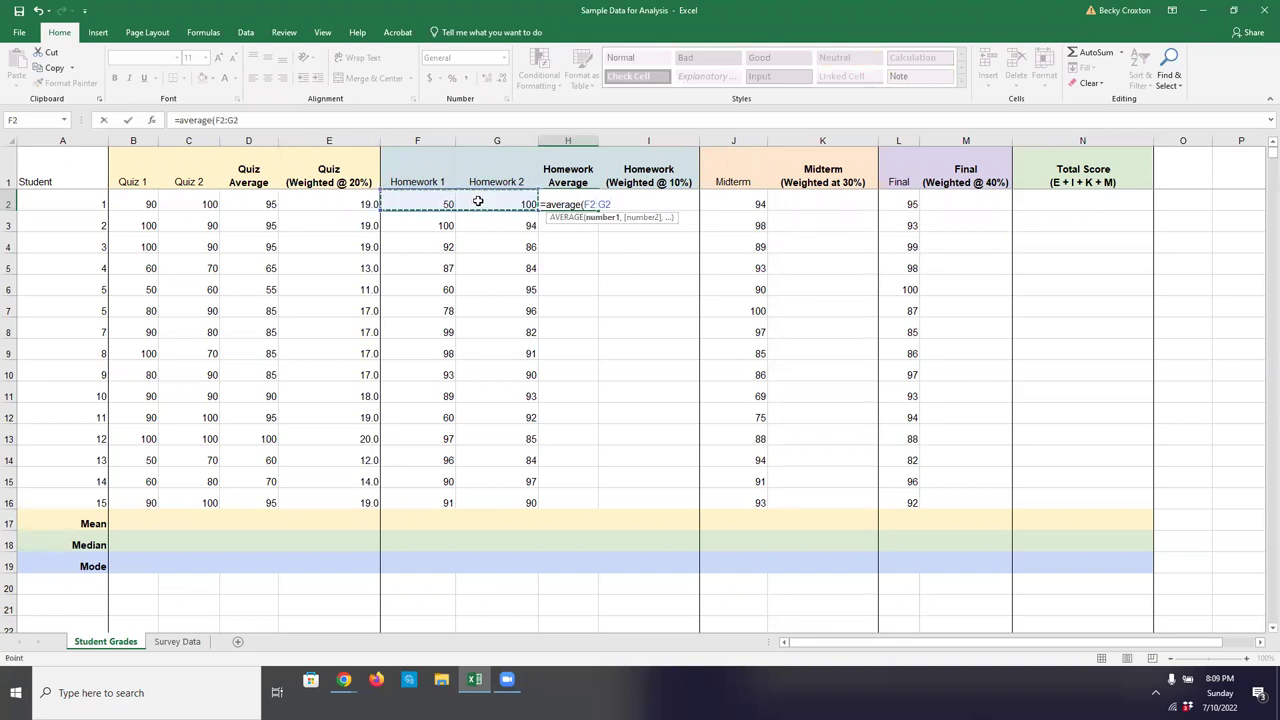
{"action": "key", "text": "Return"}
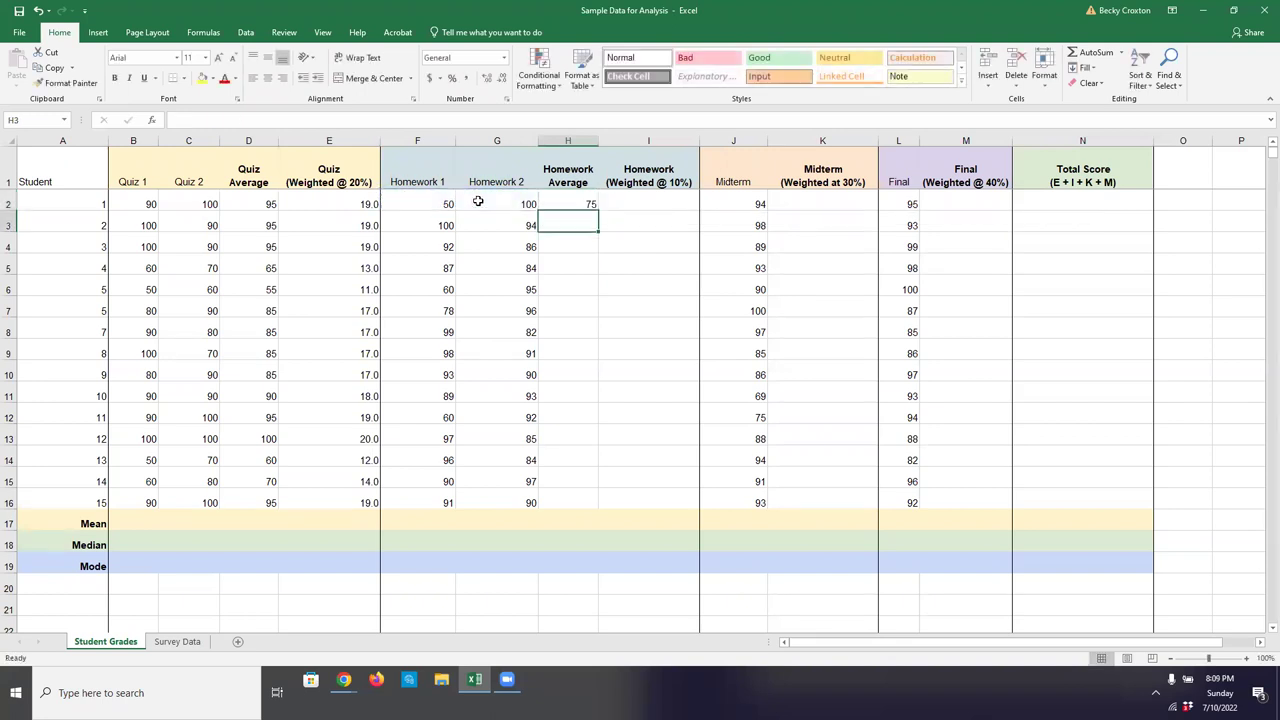
{"action": "left_click", "coordinate": [569, 202]}
{"action": "left_click_drag", "start_coordinate": [597, 214], "coordinate": [560, 508]}
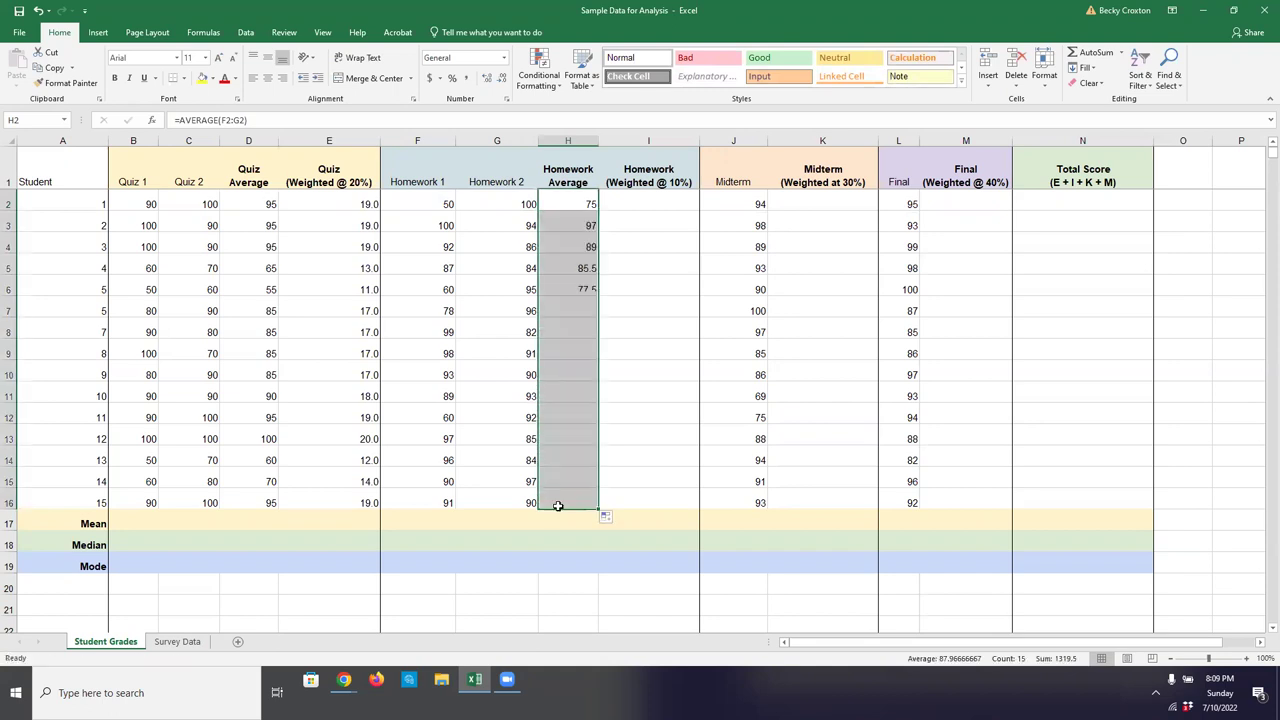
{"action": "left_click", "coordinate": [574, 203]}
{"action": "double_click", "coordinate": [574, 203]}
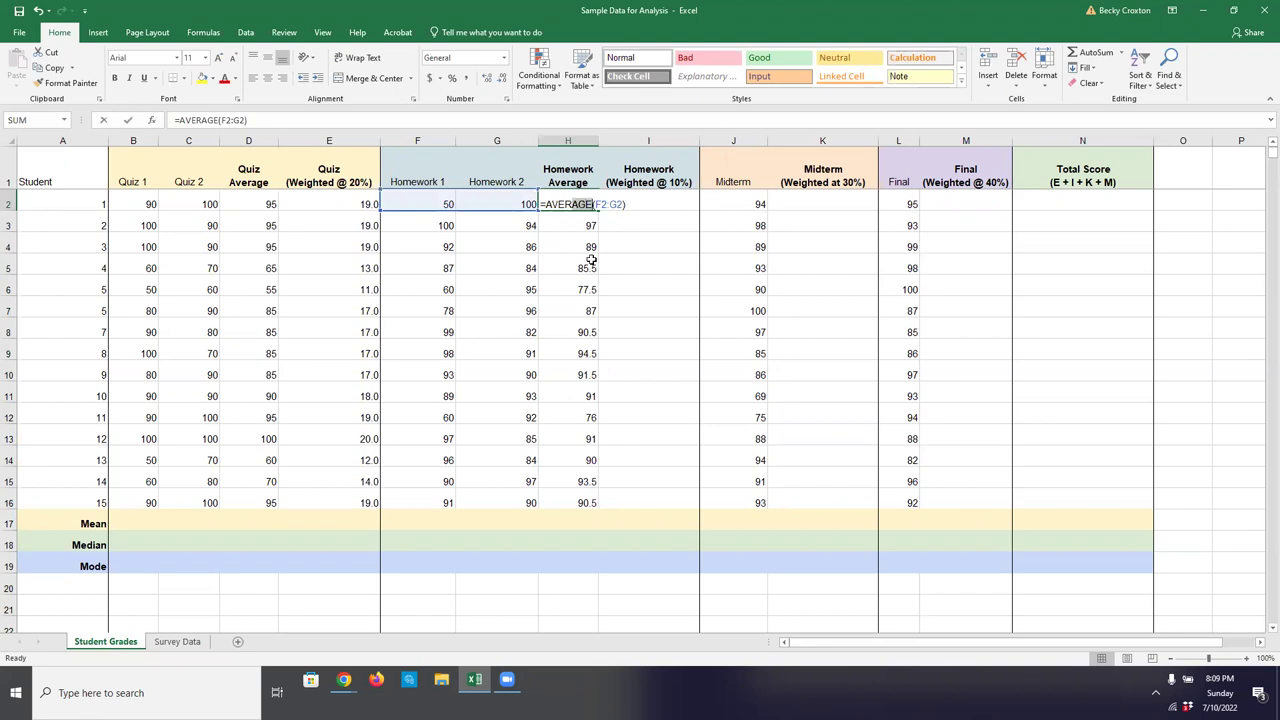
{"action": "left_click", "coordinate": [557, 286]}
{"action": "left_click", "coordinate": [576, 218]}
- Format the homework averages in H2:H16 as Number with 1 decimal place
{"action": "left_click", "coordinate": [574, 204]}
{"action": "left_click_drag", "start_coordinate": [574, 204], "coordinate": [561, 502]}
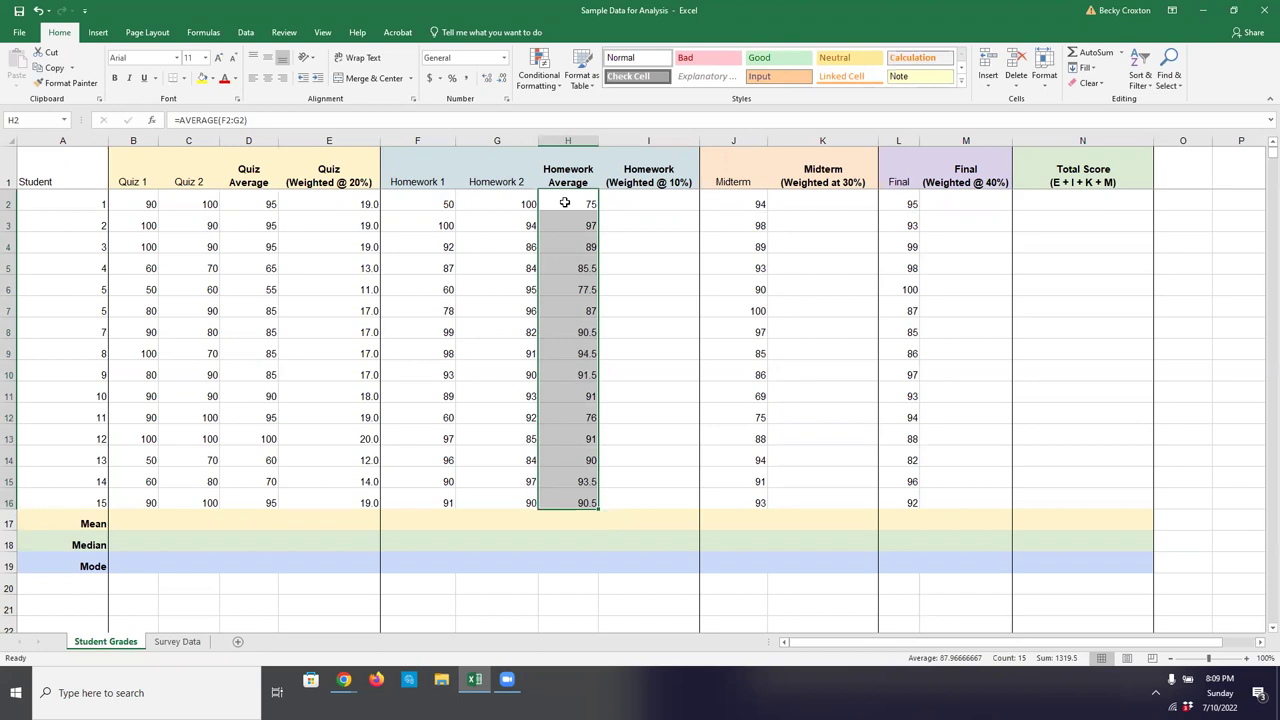
{"action": "right_click", "coordinate": [565, 203]}
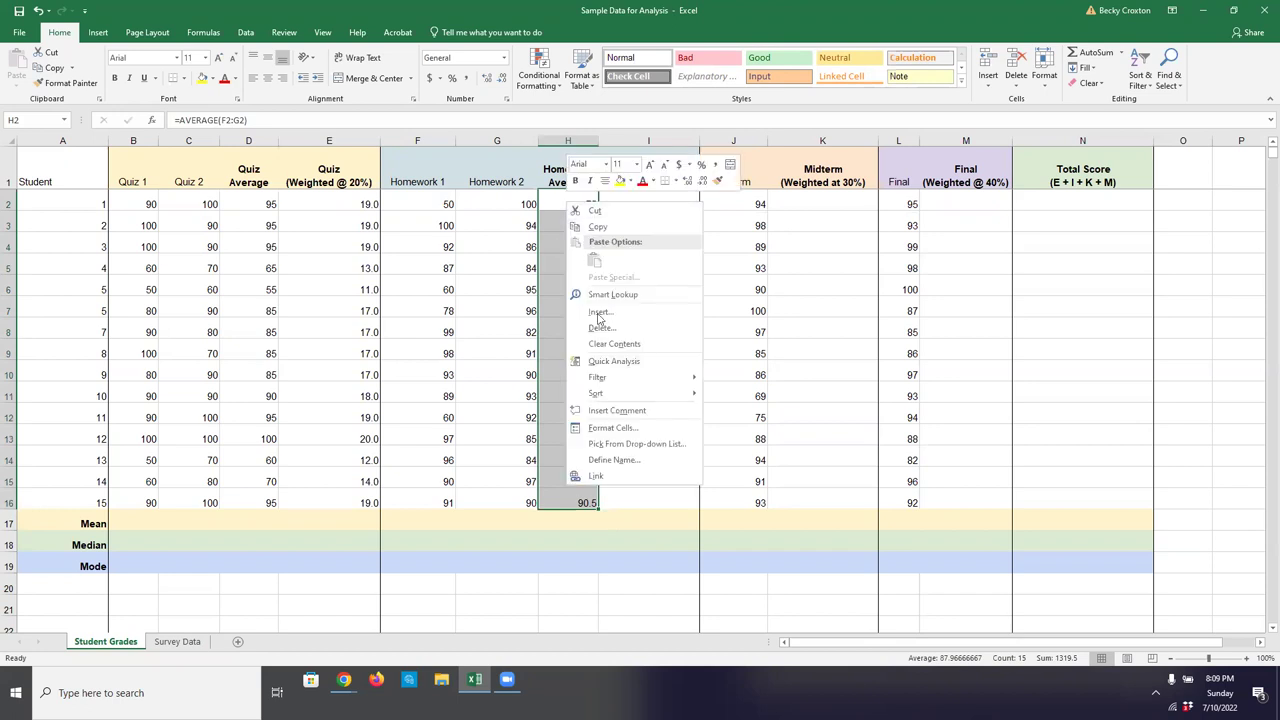
{"action": "left_click", "coordinate": [600, 432]}
{"action": "left_click", "coordinate": [447, 340]}
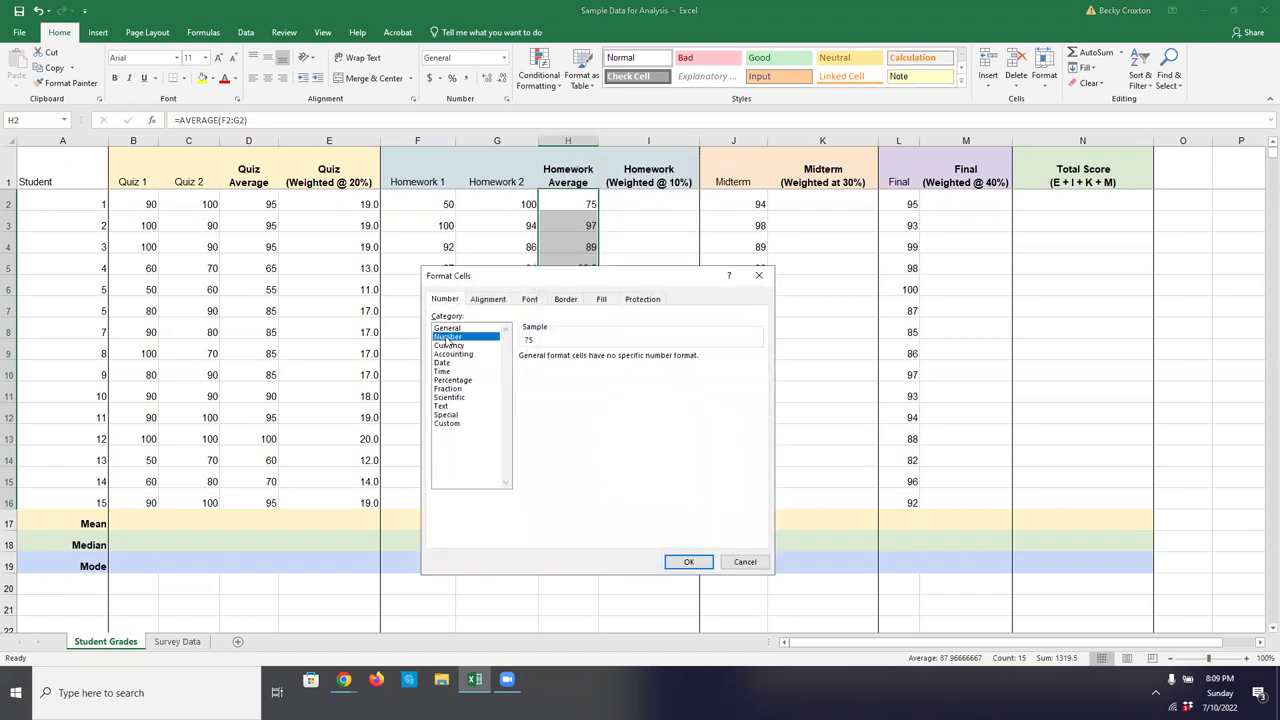
{"action": "left_click", "coordinate": [609, 361]}
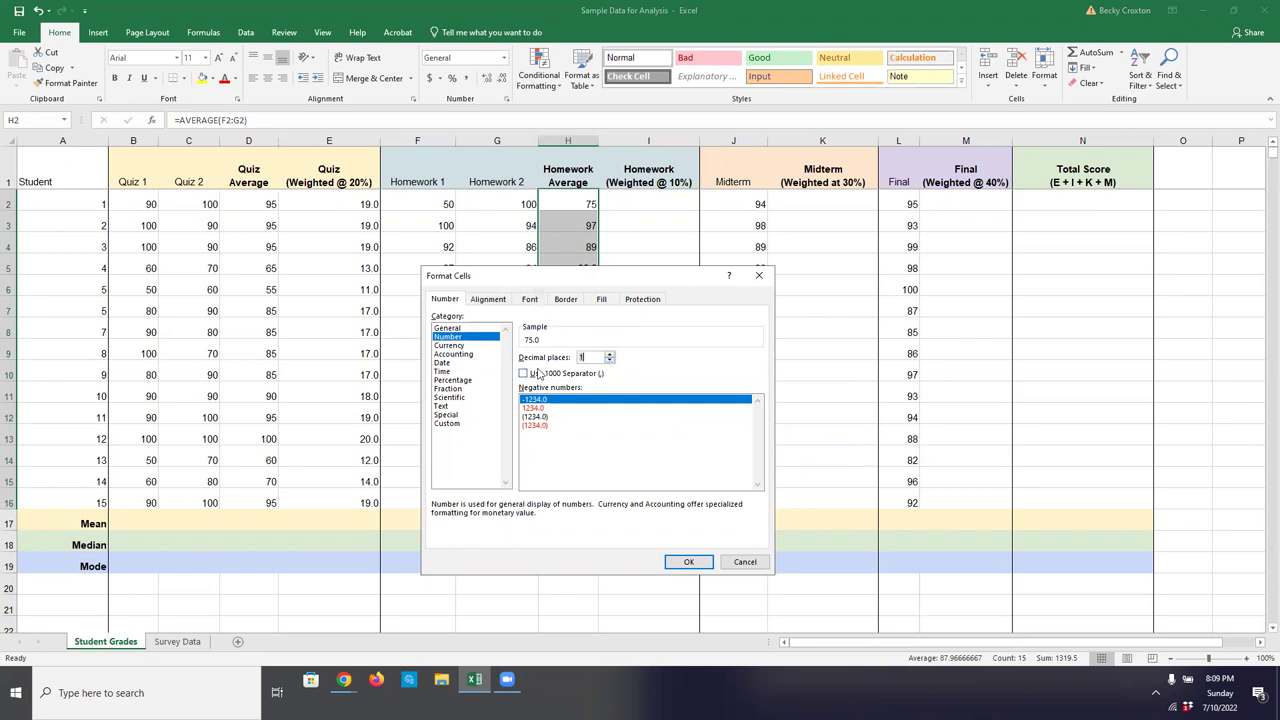
{"action": "left_click", "coordinate": [688, 562]}
- Calculate the 10% weighted homework scores by entering =H2*.1 in I2 and filling it down through I16
{"action": "left_click", "coordinate": [642, 205]}
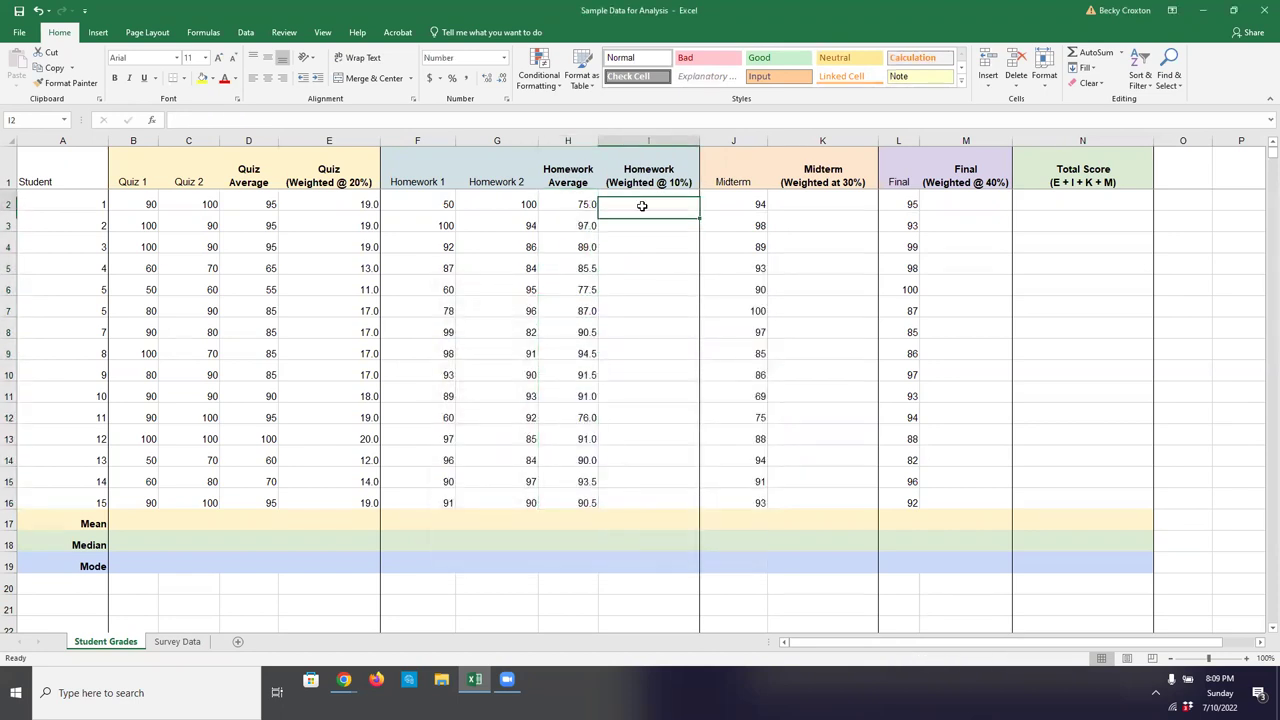
{"action": "type", "text": "="}
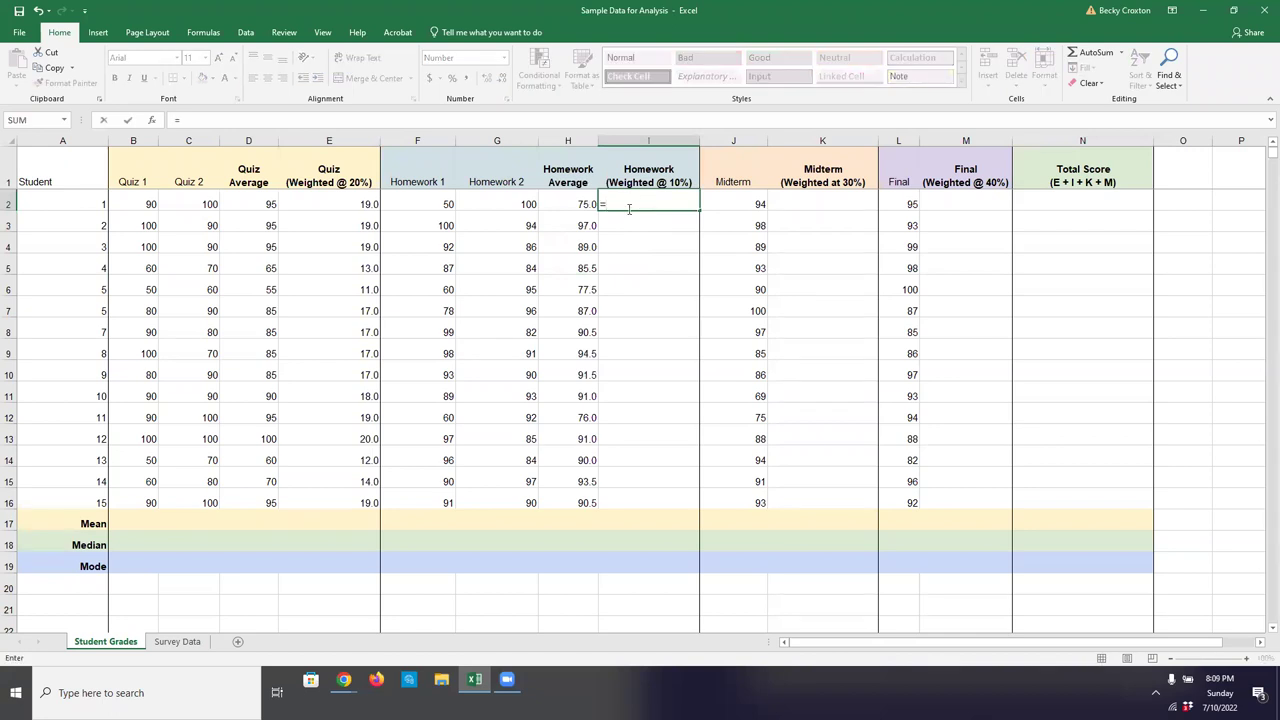
{"action": "left_click", "coordinate": [589, 203]}
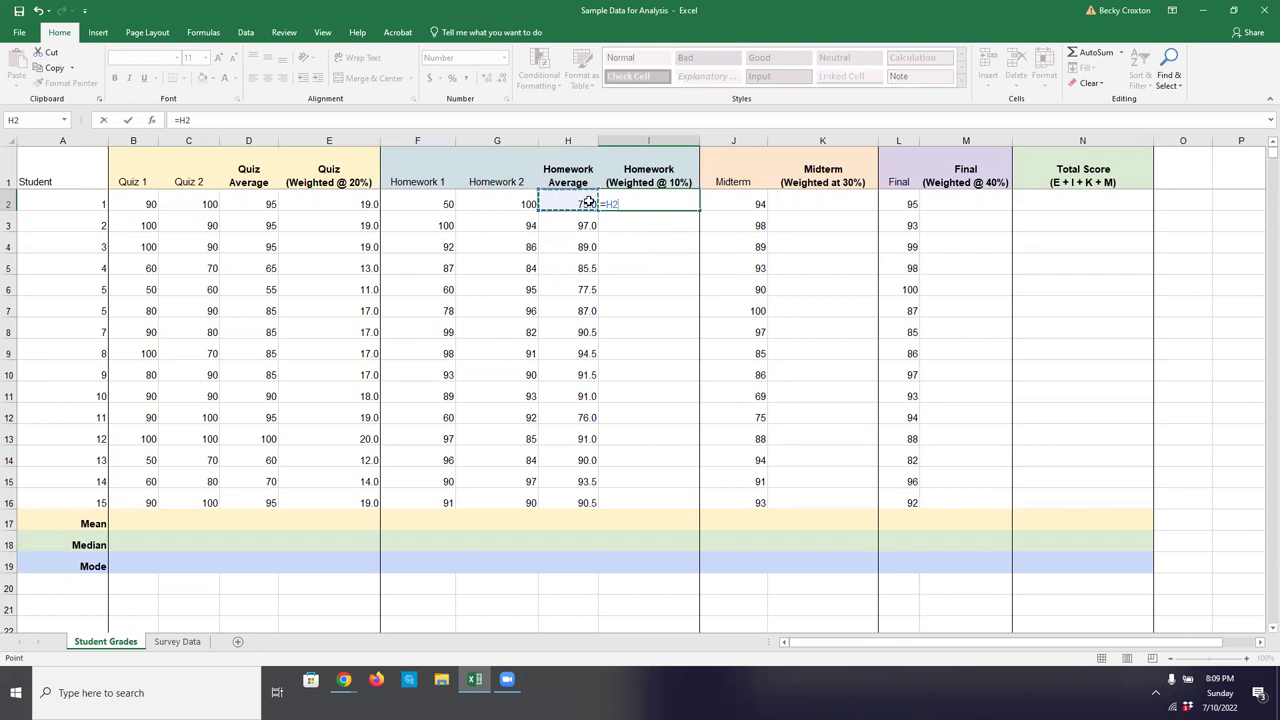
{"action": "type", "text": "*.1"}
{"action": "key", "text": "Return"}
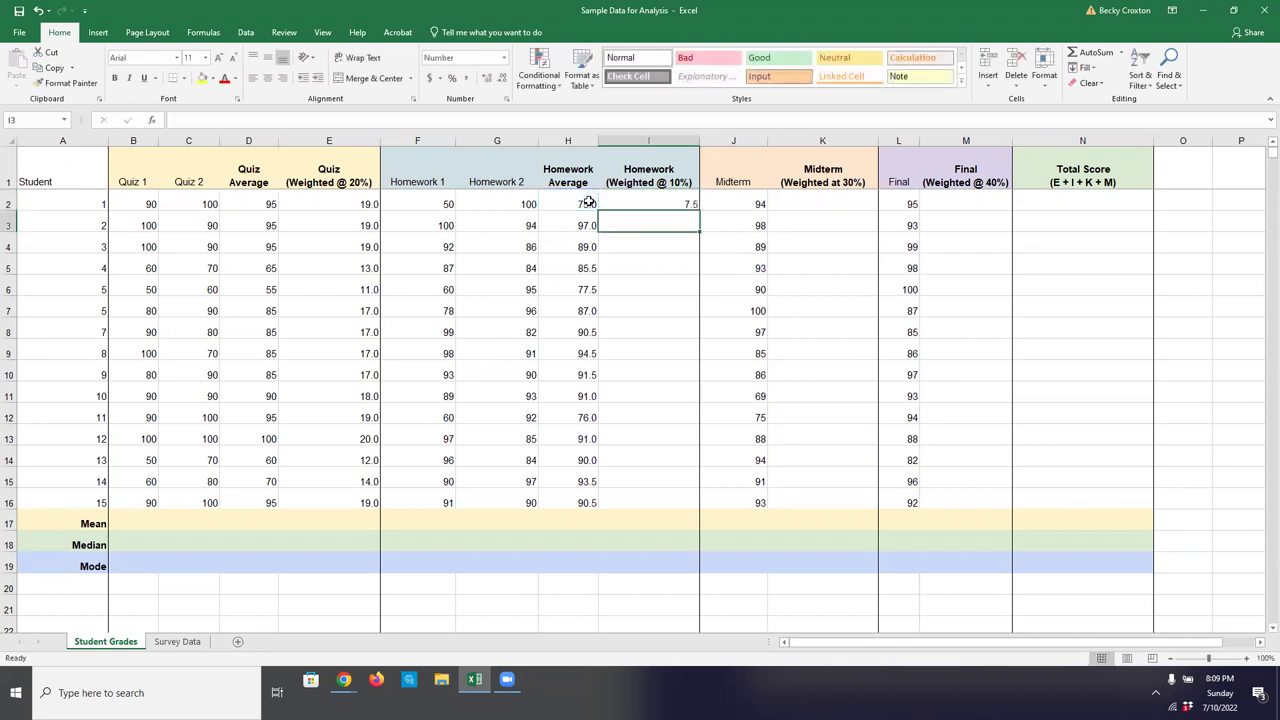
{"action": "left_click", "coordinate": [643, 203]}
{"action": "left_click_drag", "start_coordinate": [699, 213], "coordinate": [690, 505]}
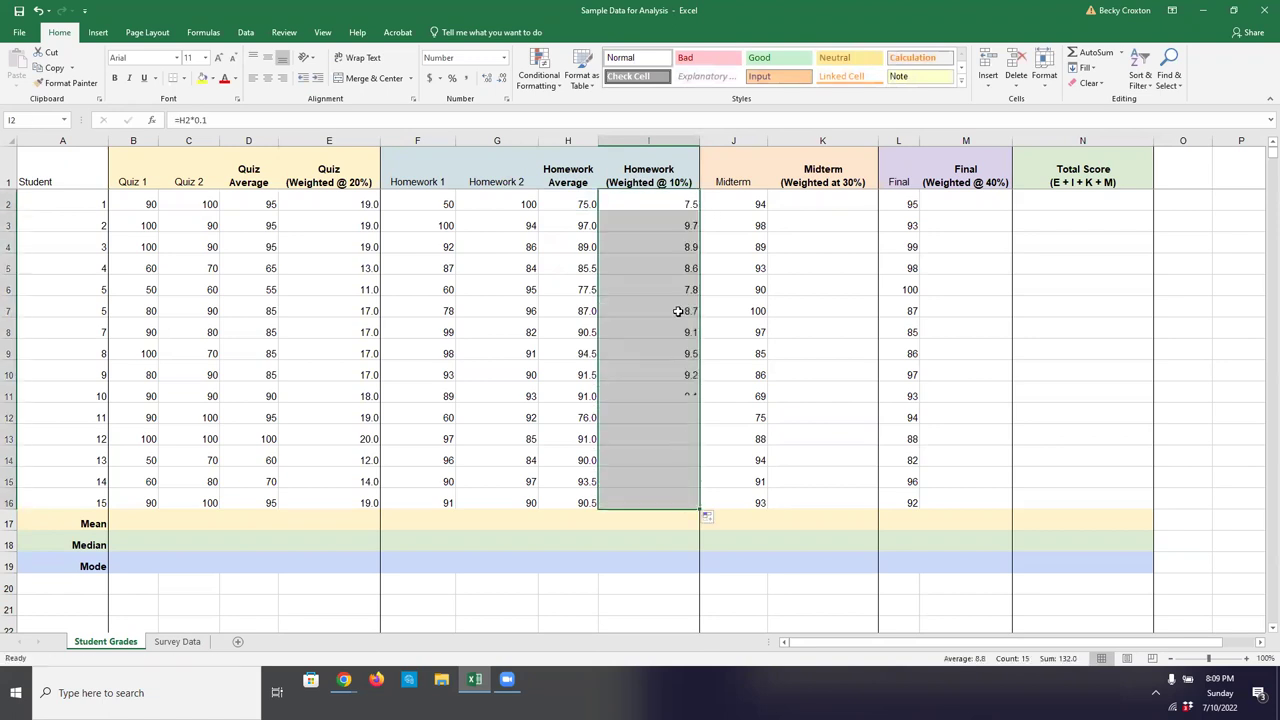
{"action": "left_click", "coordinate": [665, 207]}
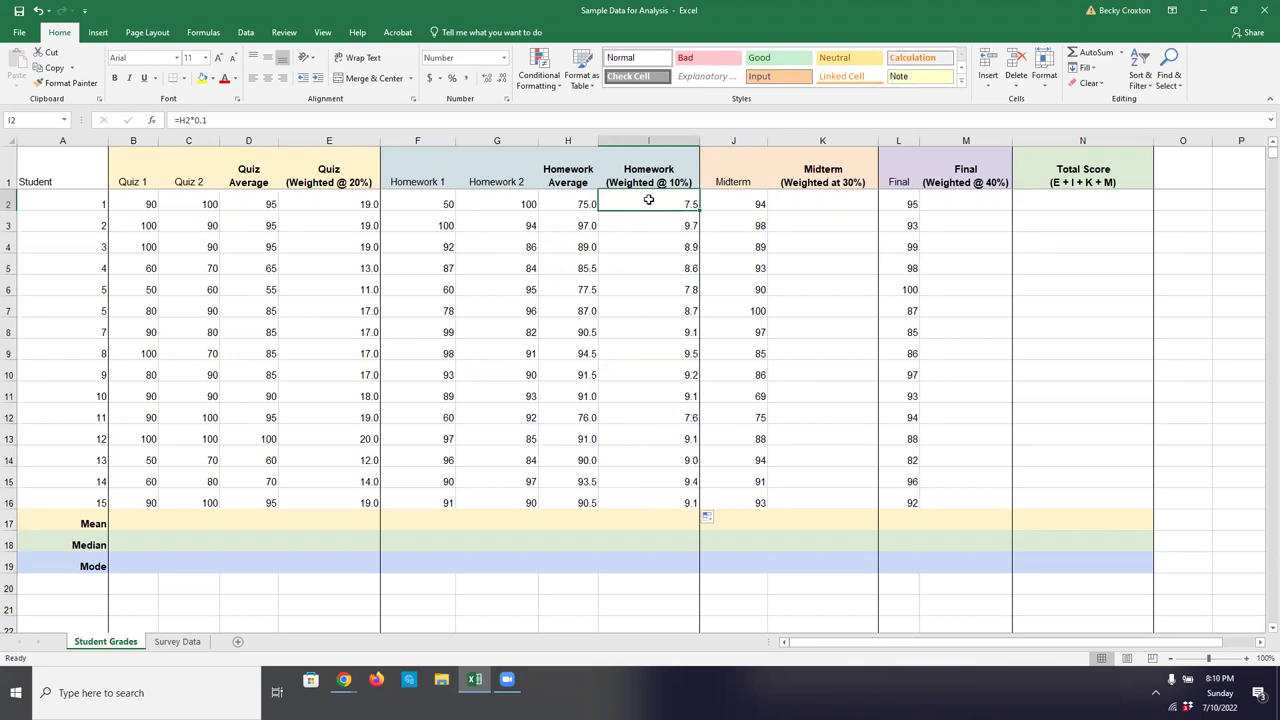
- Calculate the 30% weighted midterm scores by entering =J2*0.3 in K2 and filling it down through K16
{"action": "left_click", "coordinate": [814, 204]}
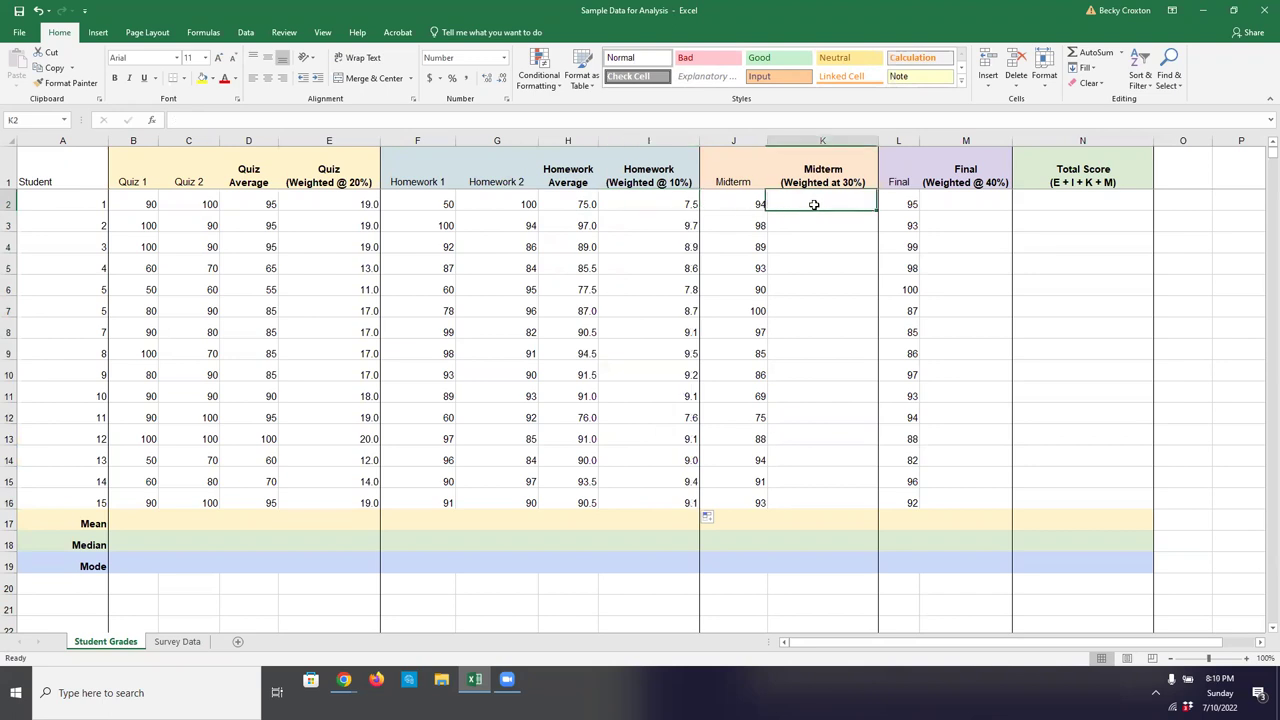
{"action": "type", "text": "="}
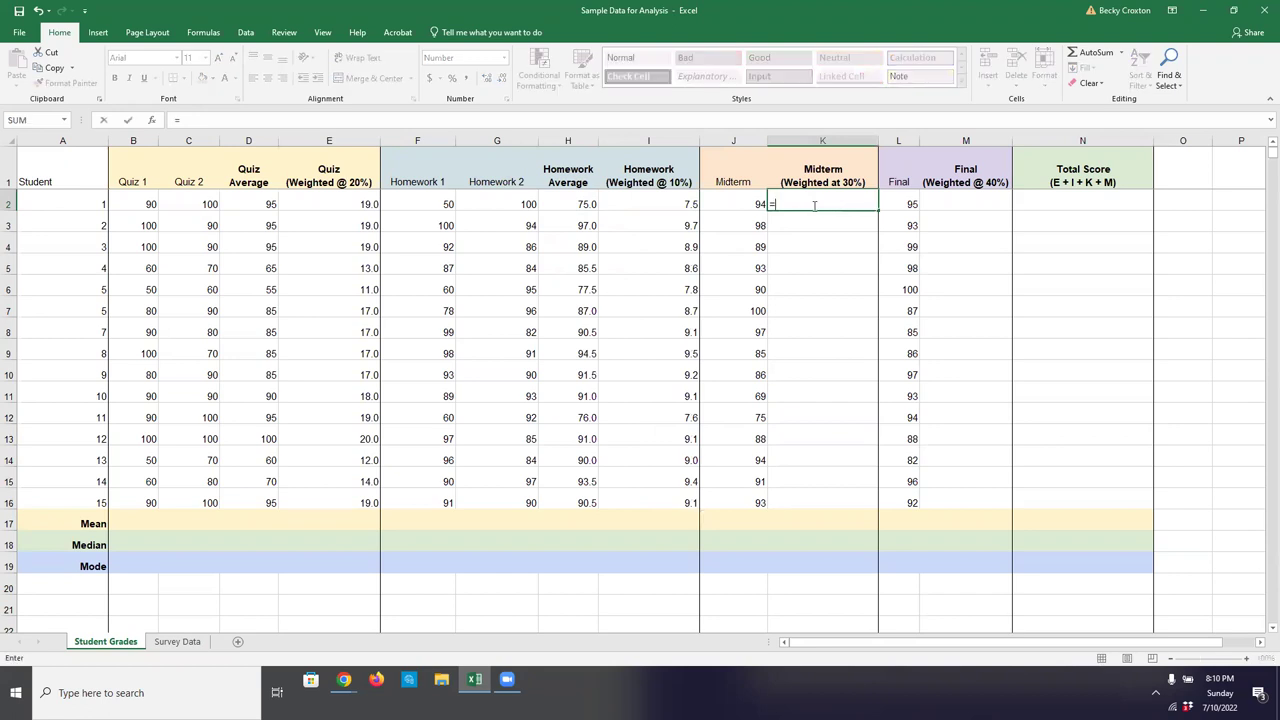
{"action": "left_click", "coordinate": [736, 204]}
{"action": "type", "text": "*"}
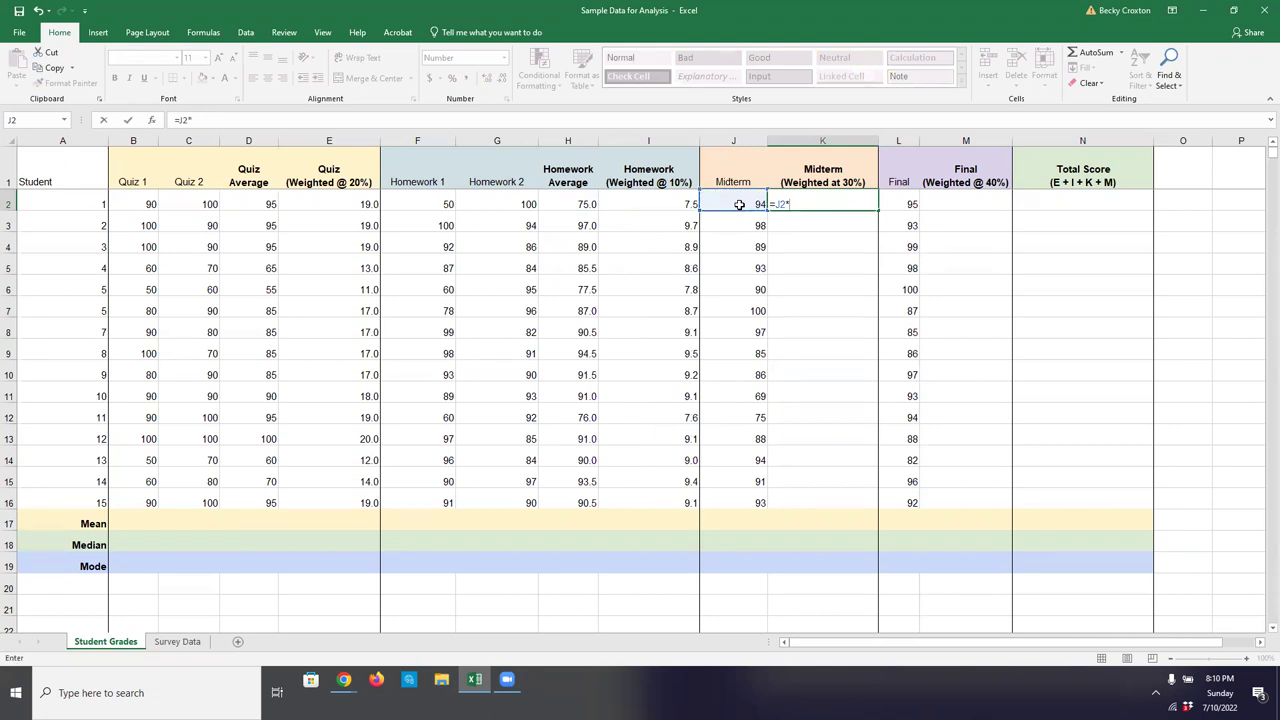
{"action": "left_click", "coordinate": [864, 212]}
{"action": "left_click_drag", "start_coordinate": [879, 212], "coordinate": [842, 502]}
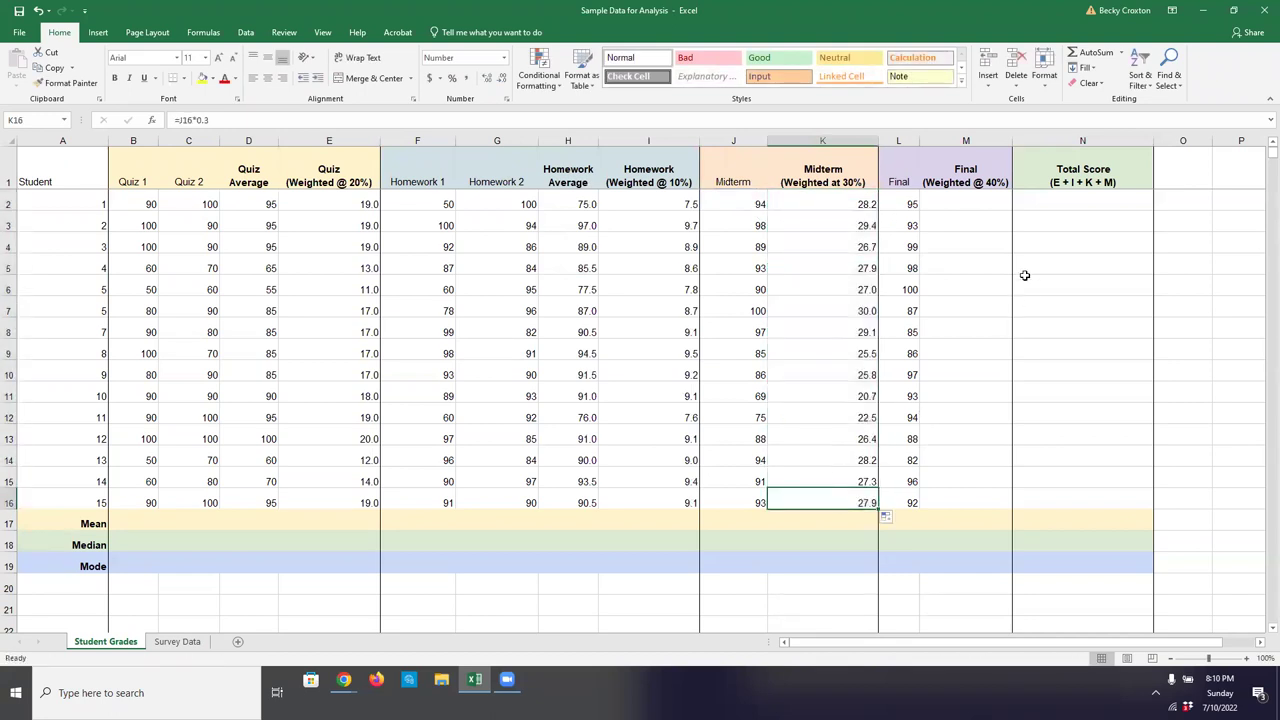
- Calculate the 40% weighted final scores by entering =L2*0.4 in M2 and filling it down through M16
{"action": "left_click", "coordinate": [970, 198]}
{"action": "type", "text": "="}
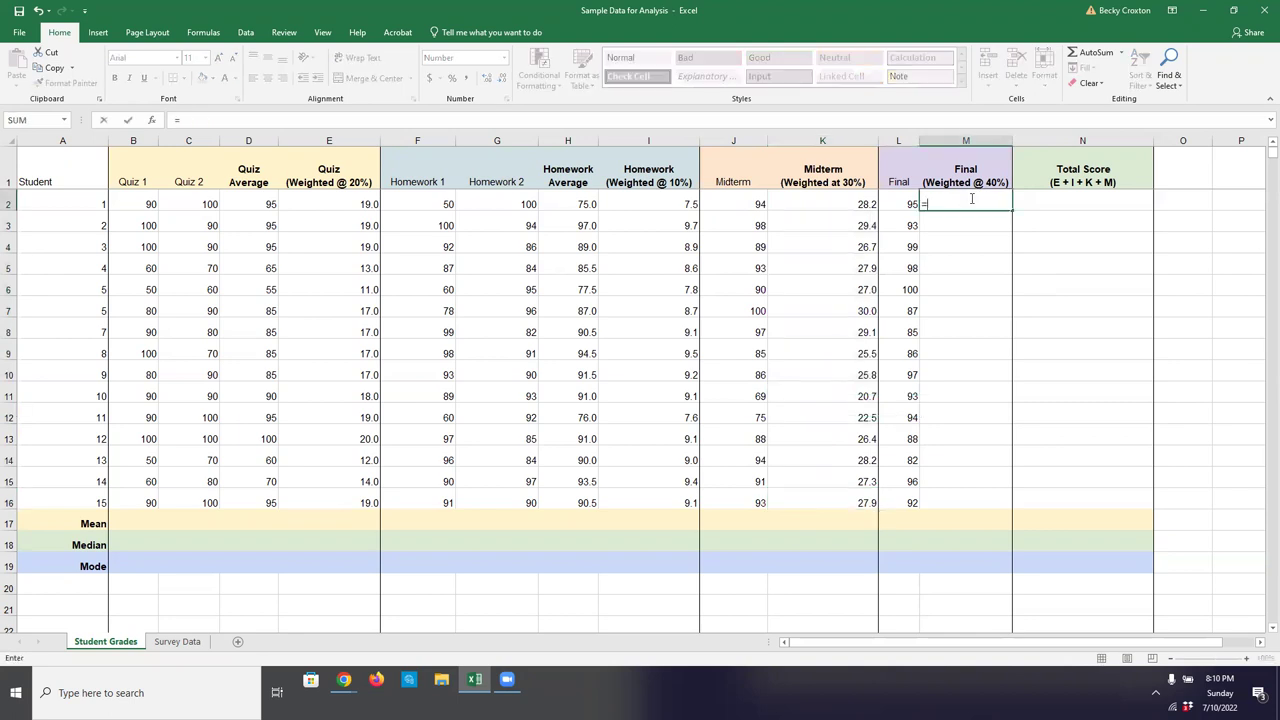
{"action": "left_click", "coordinate": [912, 201]}
{"action": "type", "text": "*0"}
{"action": "type", "text": ".4"}
{"action": "key", "text": "Return"}
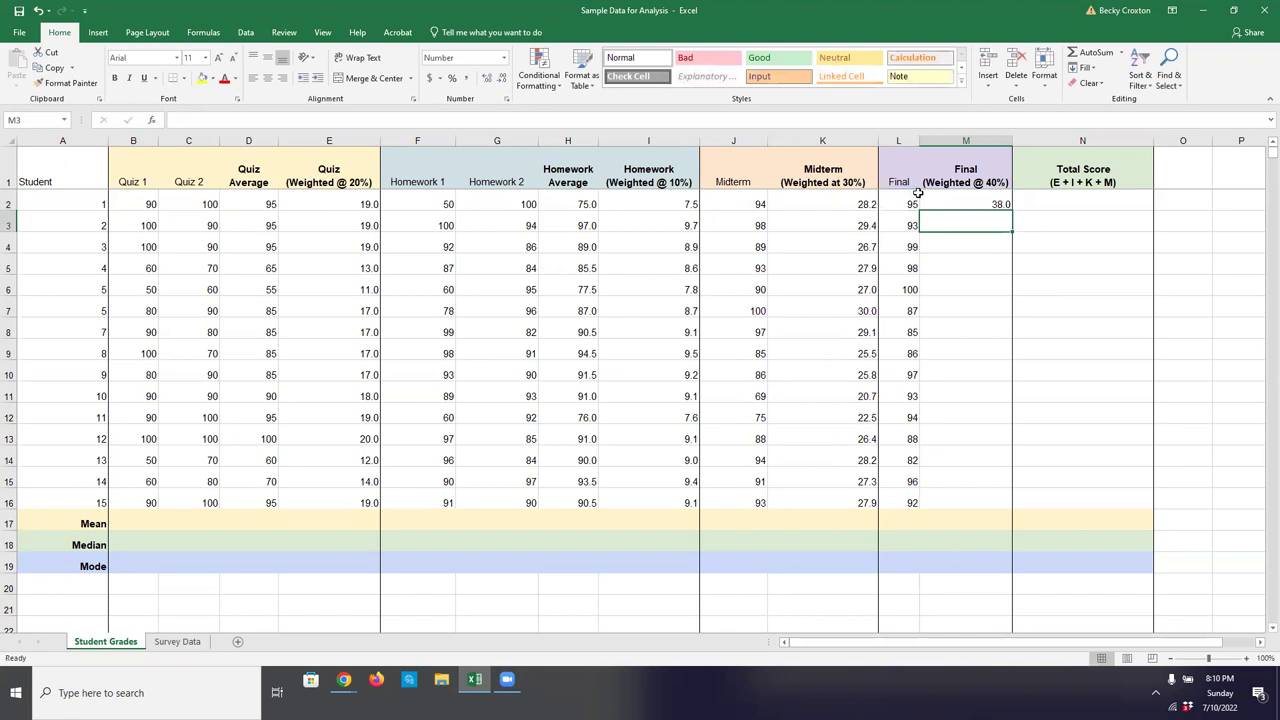
{"action": "left_click", "coordinate": [1005, 208]}
{"action": "left_click_drag", "start_coordinate": [1012, 212], "coordinate": [967, 506]}
{"action": "left_click", "coordinate": [1054, 432]}
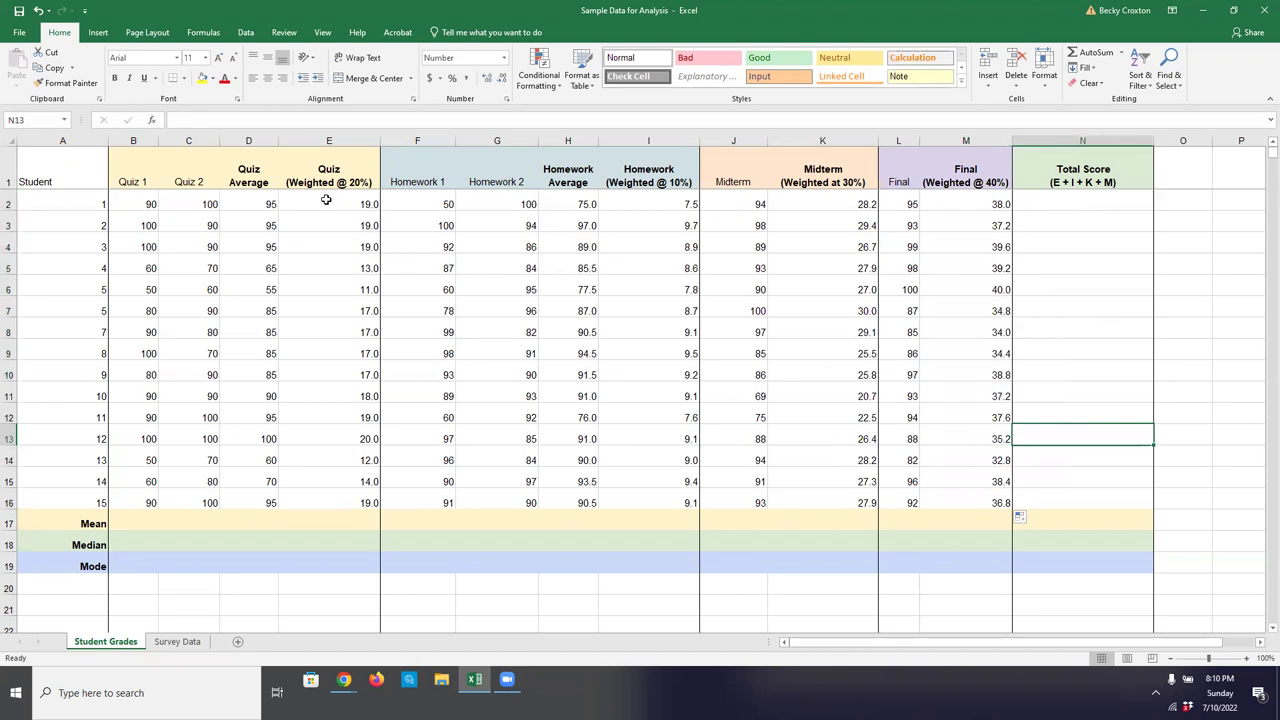
- Calculate the first student's total score by entering =E2+I2+K2+M2 in N2
{"action": "left_click", "coordinate": [1075, 205]}
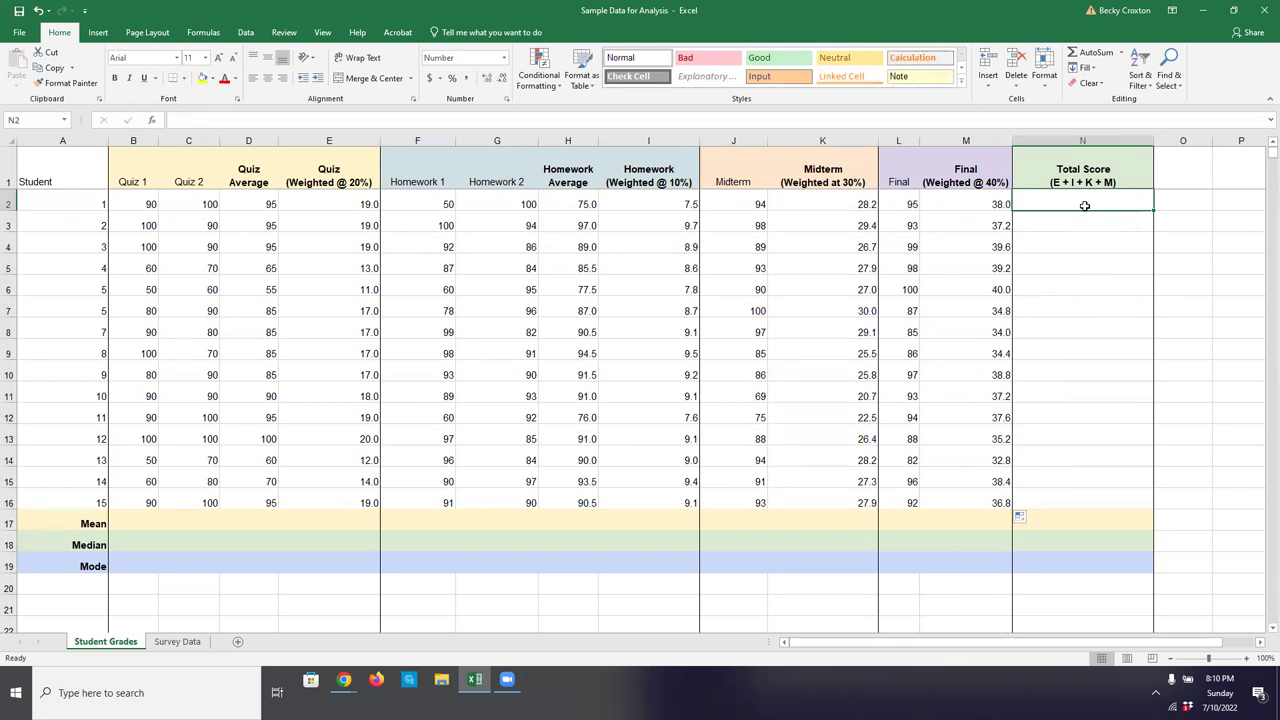
{"action": "type", "text": "="}
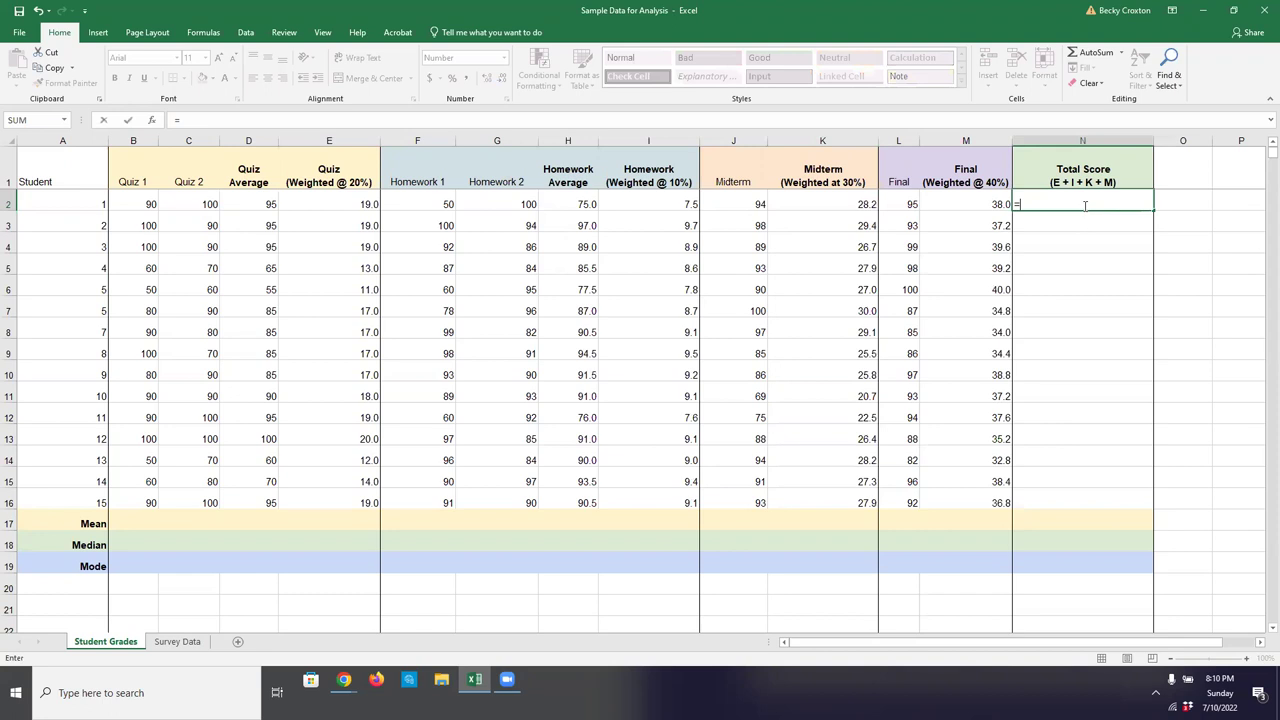
{"action": "left_click", "coordinate": [331, 202]}
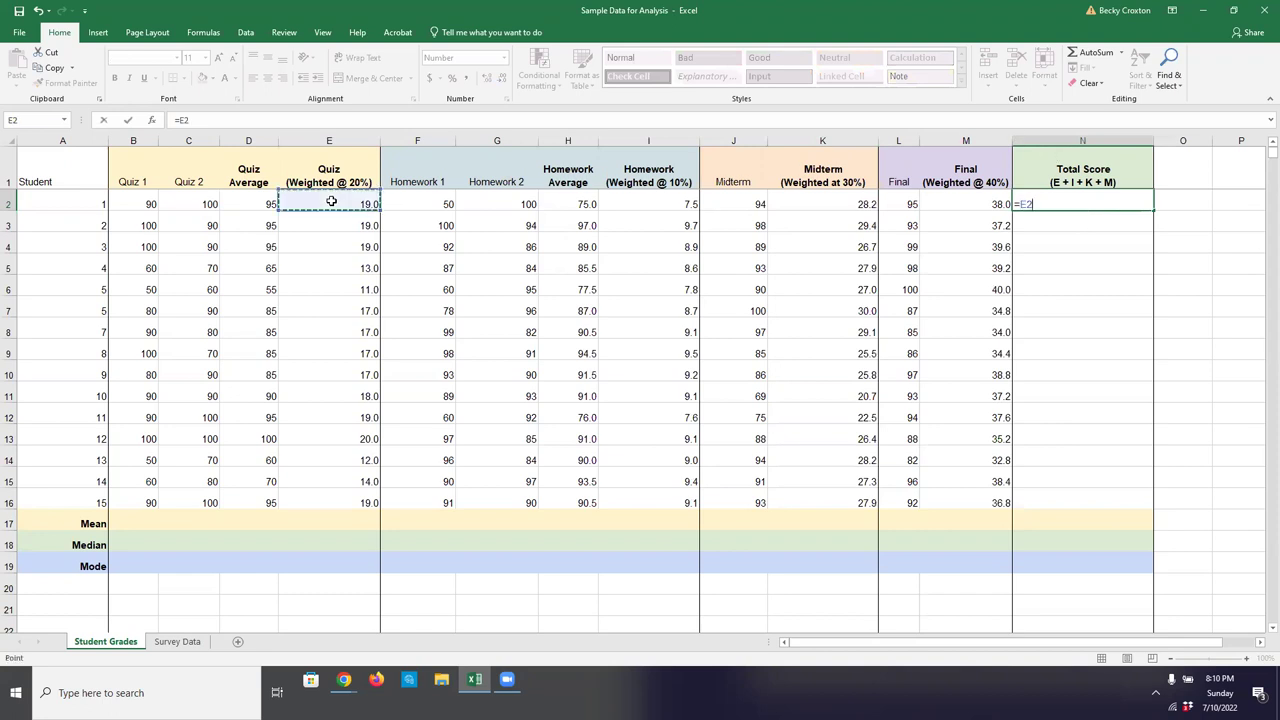
{"action": "type", "text": "+"}
{"action": "left_click", "coordinate": [641, 203]}
{"action": "type", "text": "+"}
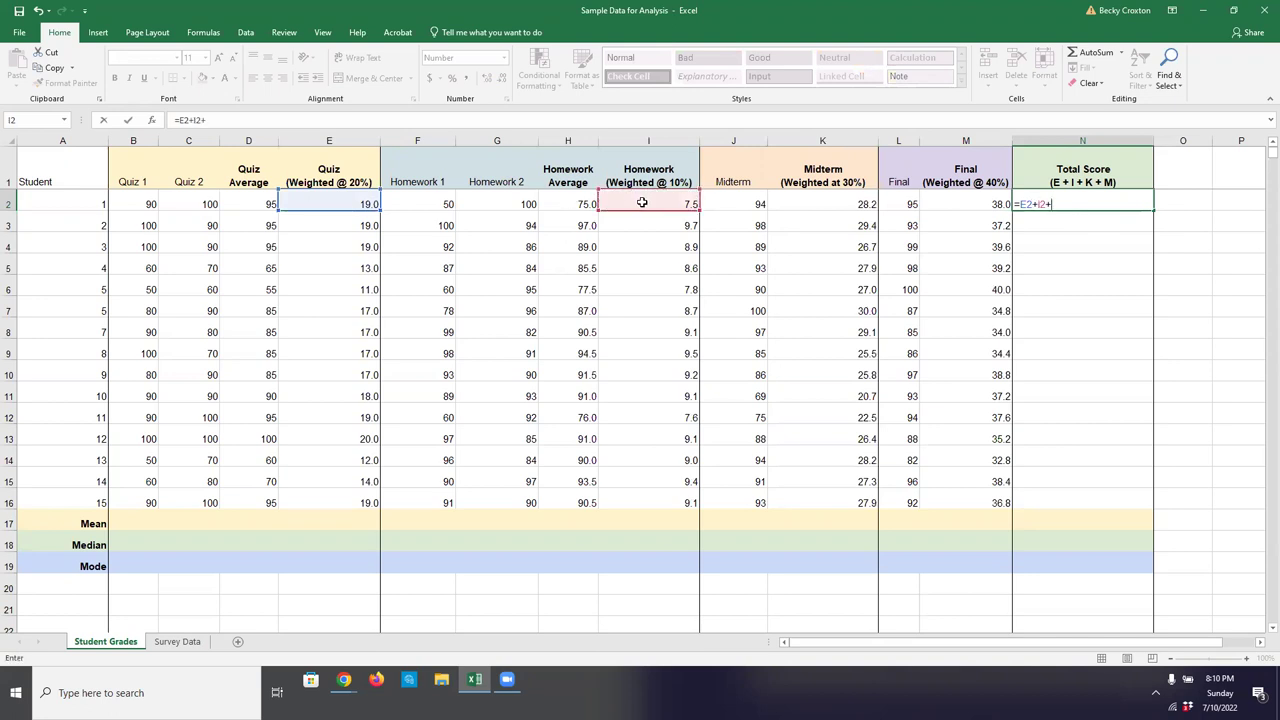
{"action": "left_click", "coordinate": [818, 201]}
{"action": "type", "text": "+"}
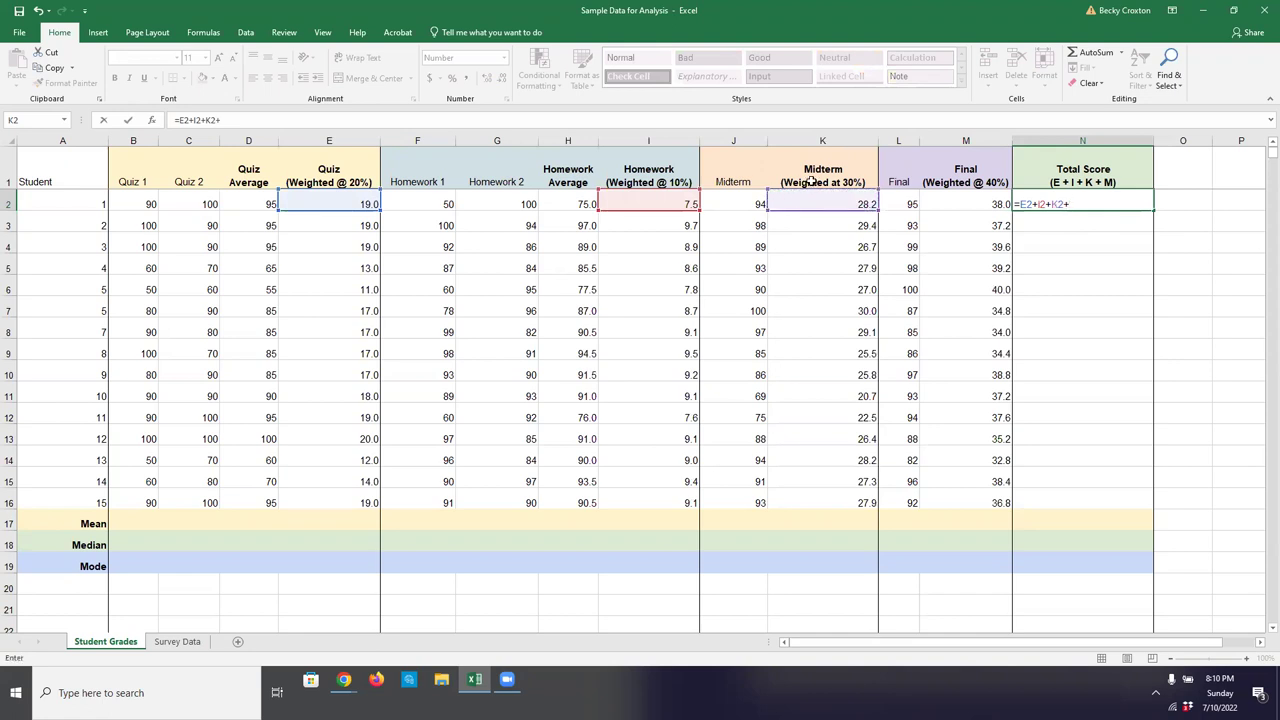
{"action": "left_click", "coordinate": [975, 202]}
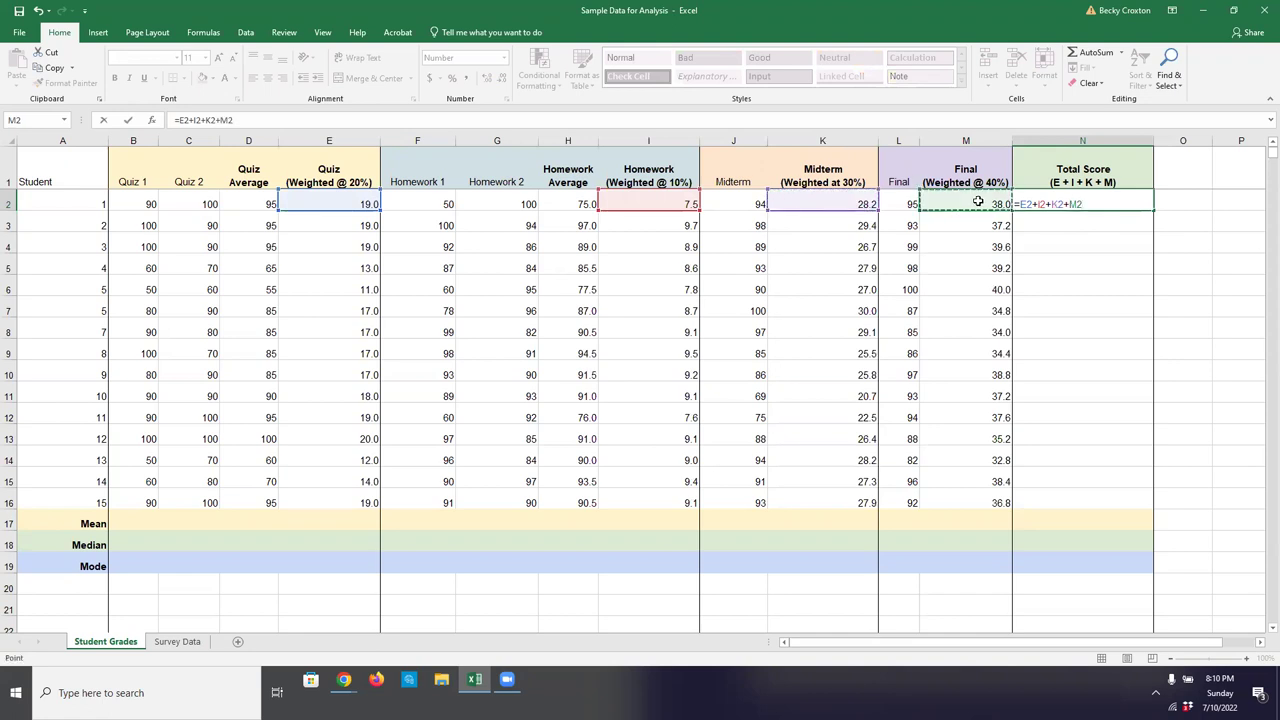
{"action": "key", "text": "Return"}
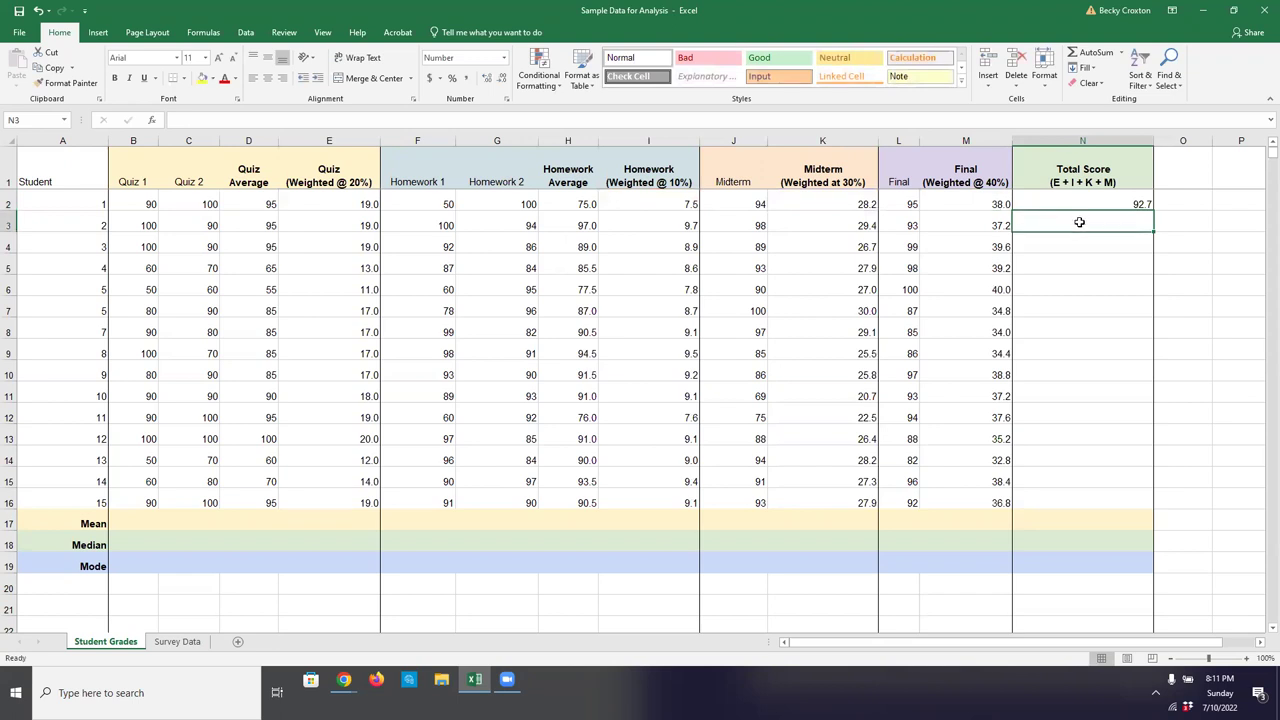
- Insert a SUM function in N3 for the second student's total, with E3 as its first argument
{"action": "type", "text": "="}
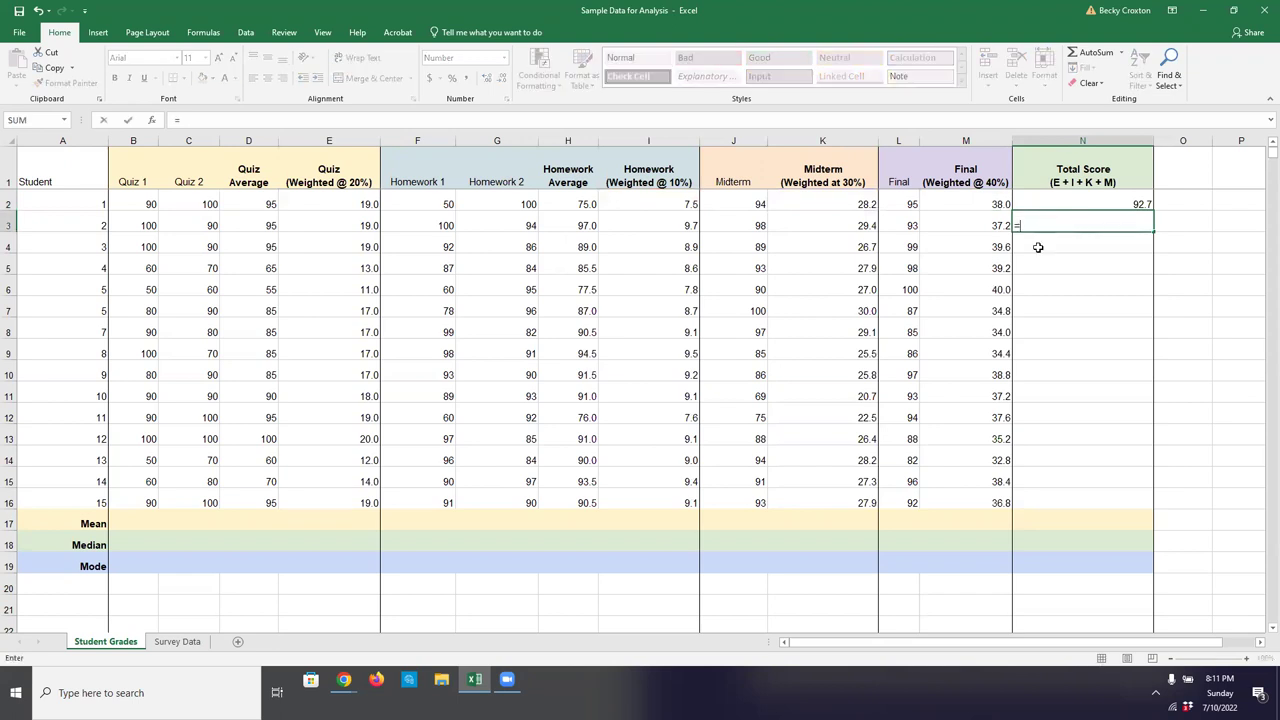
{"action": "left_click", "coordinate": [153, 121]}
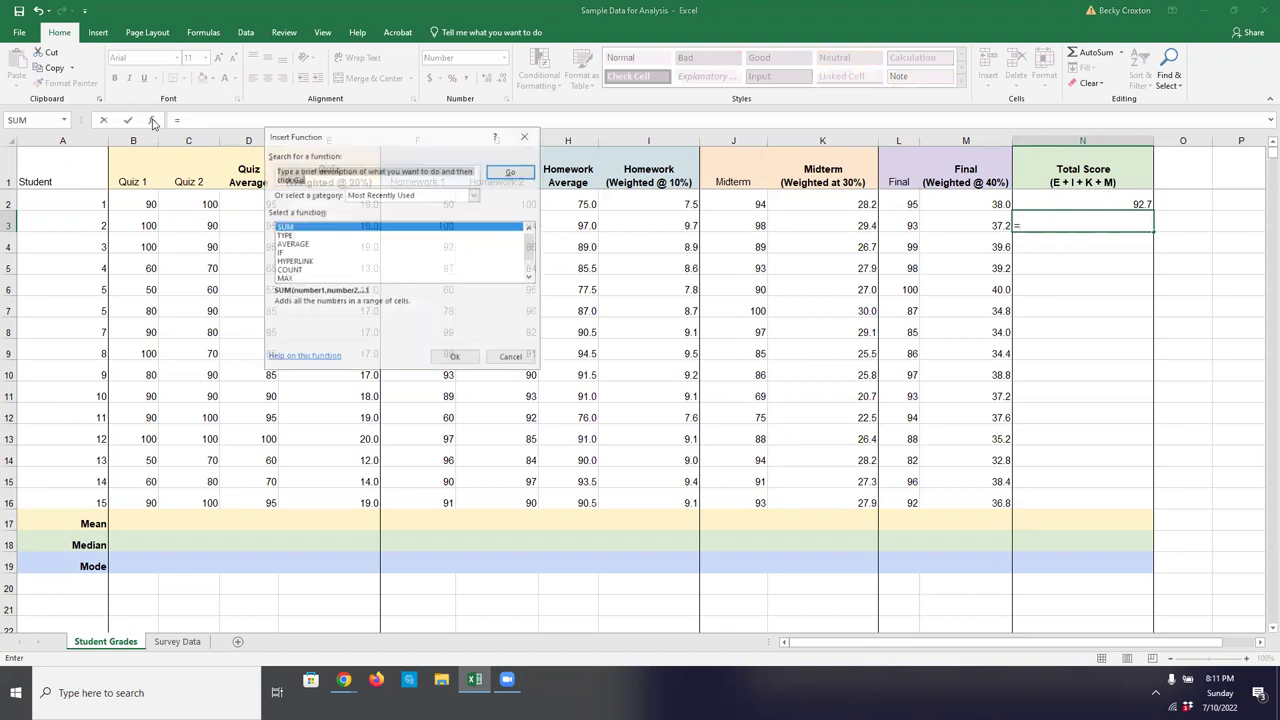
{"action": "double_click", "coordinate": [288, 228]}
{"action": "left_click_drag", "start_coordinate": [341, 150], "coordinate": [710, 210]}
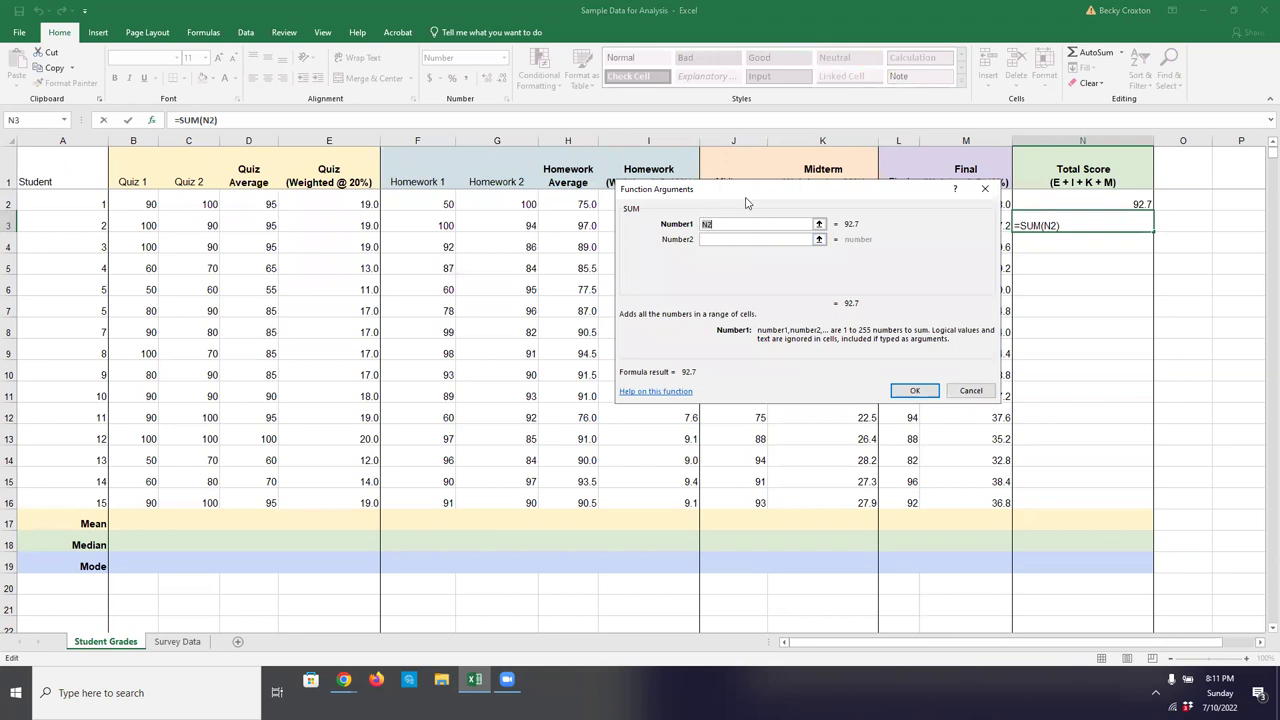
{"action": "left_click", "coordinate": [310, 199]}
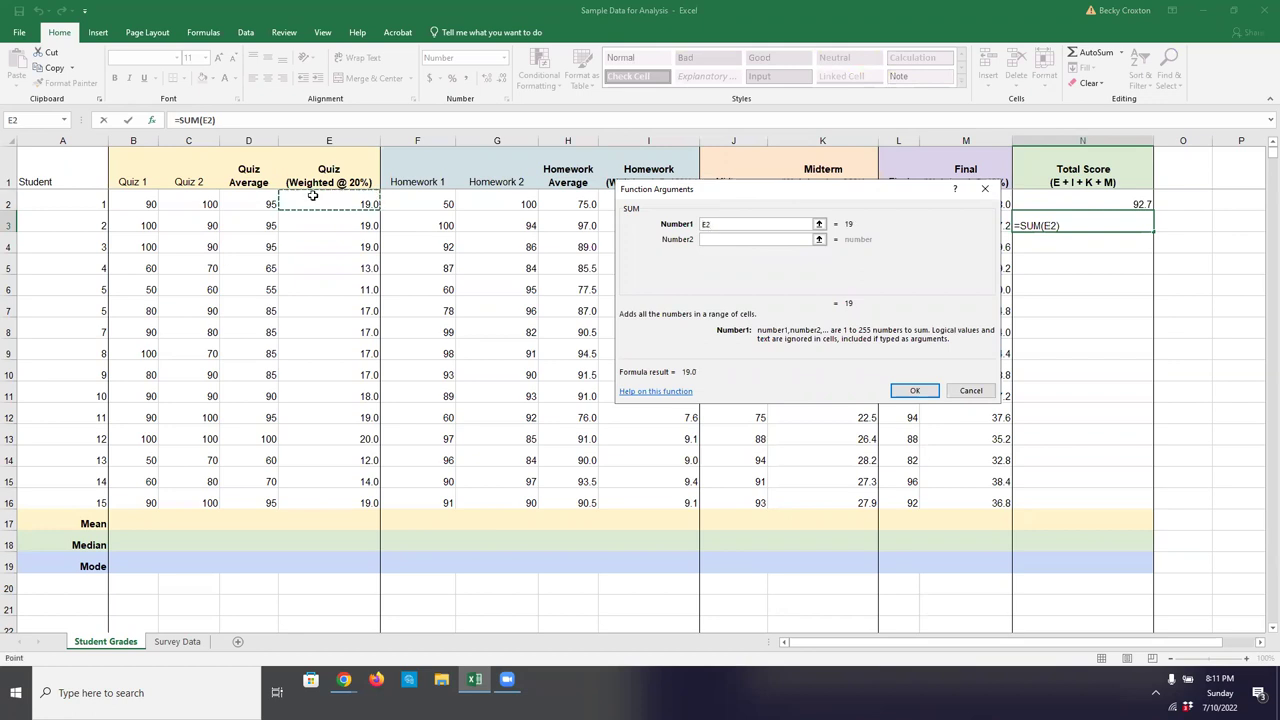
{"action": "left_click", "coordinate": [314, 218]}
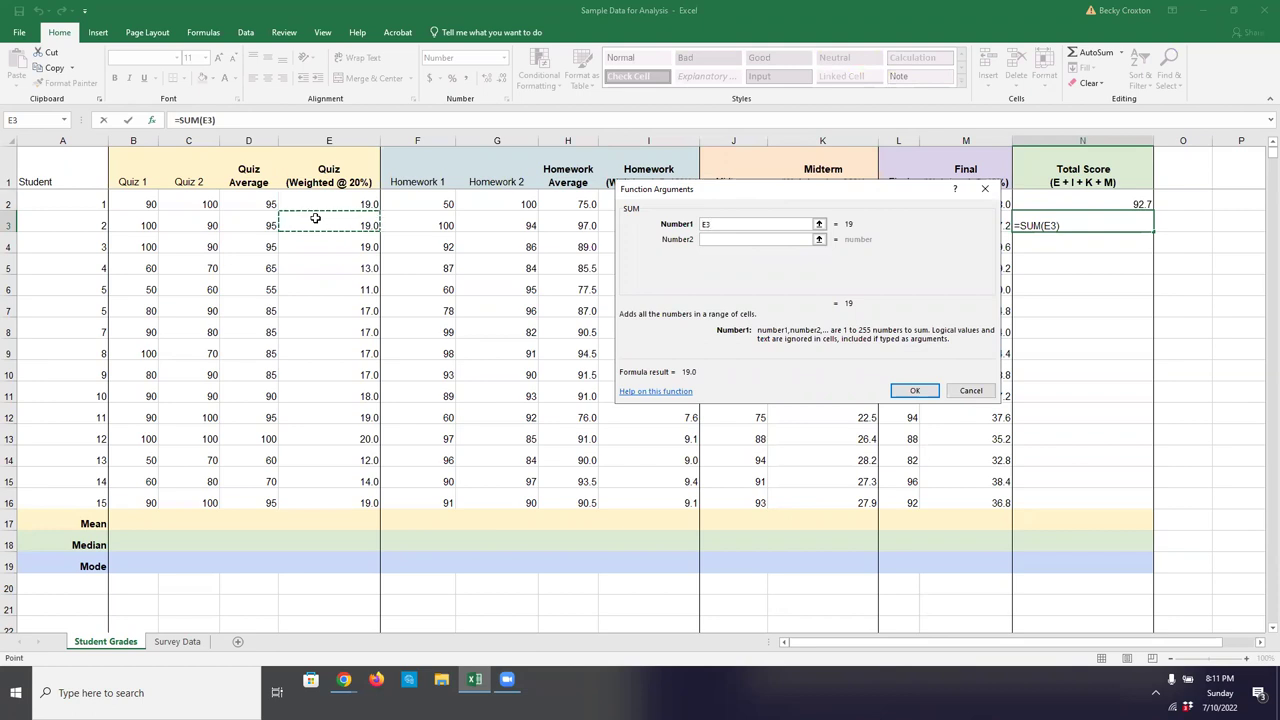
- Add I3, K3 and M3 as the remaining SUM arguments in N3 and fill the formula down through N16
{"action": "left_click", "coordinate": [703, 239]}
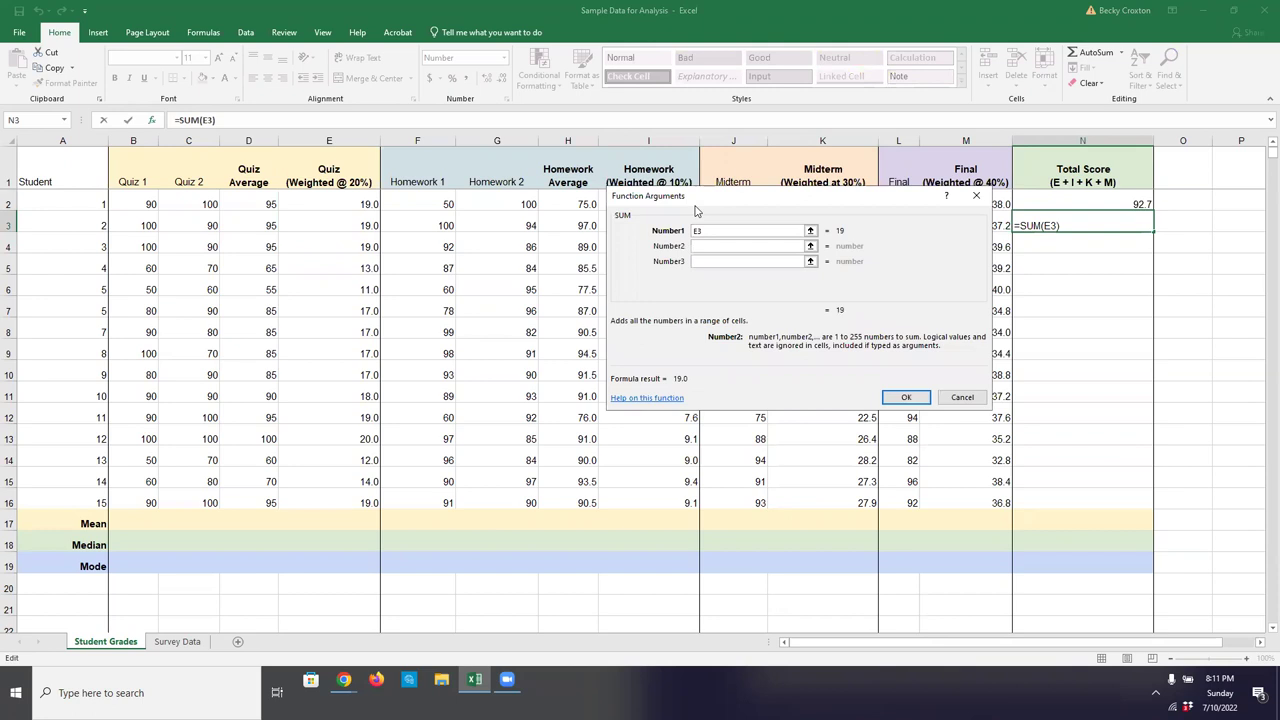
{"action": "left_click_drag", "start_coordinate": [697, 211], "coordinate": [681, 340]}
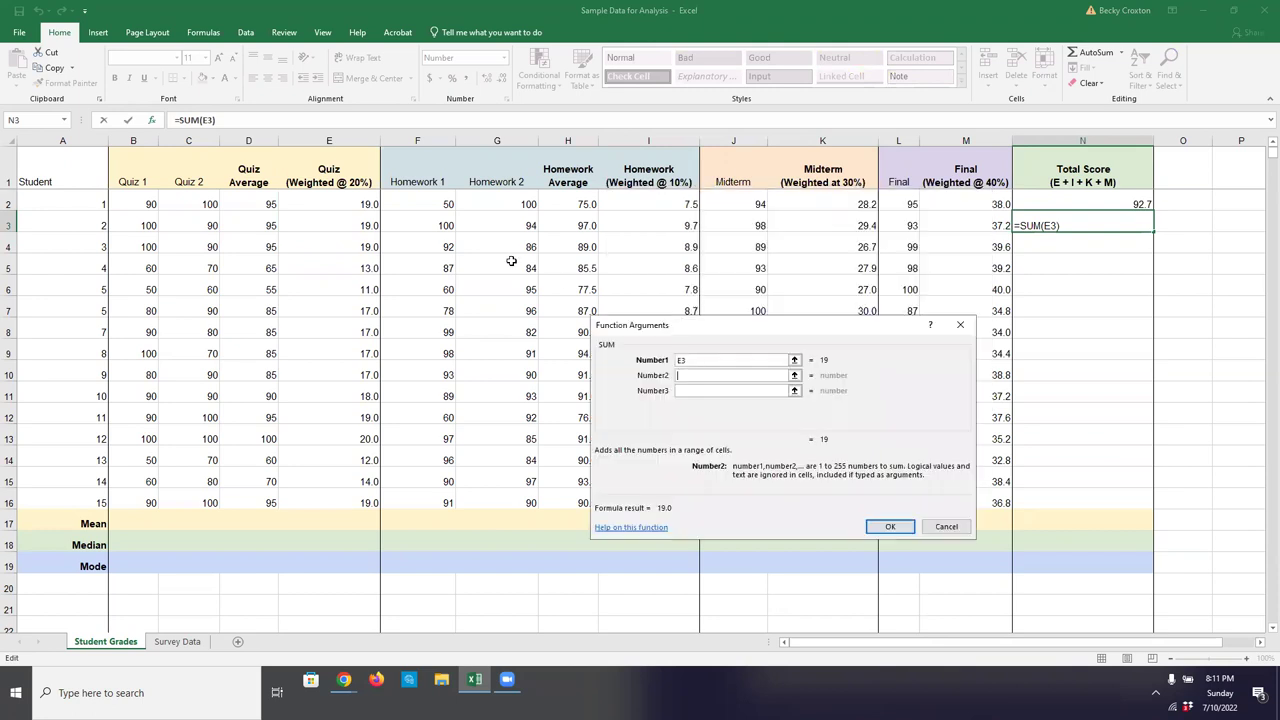
{"action": "left_click", "coordinate": [632, 229]}
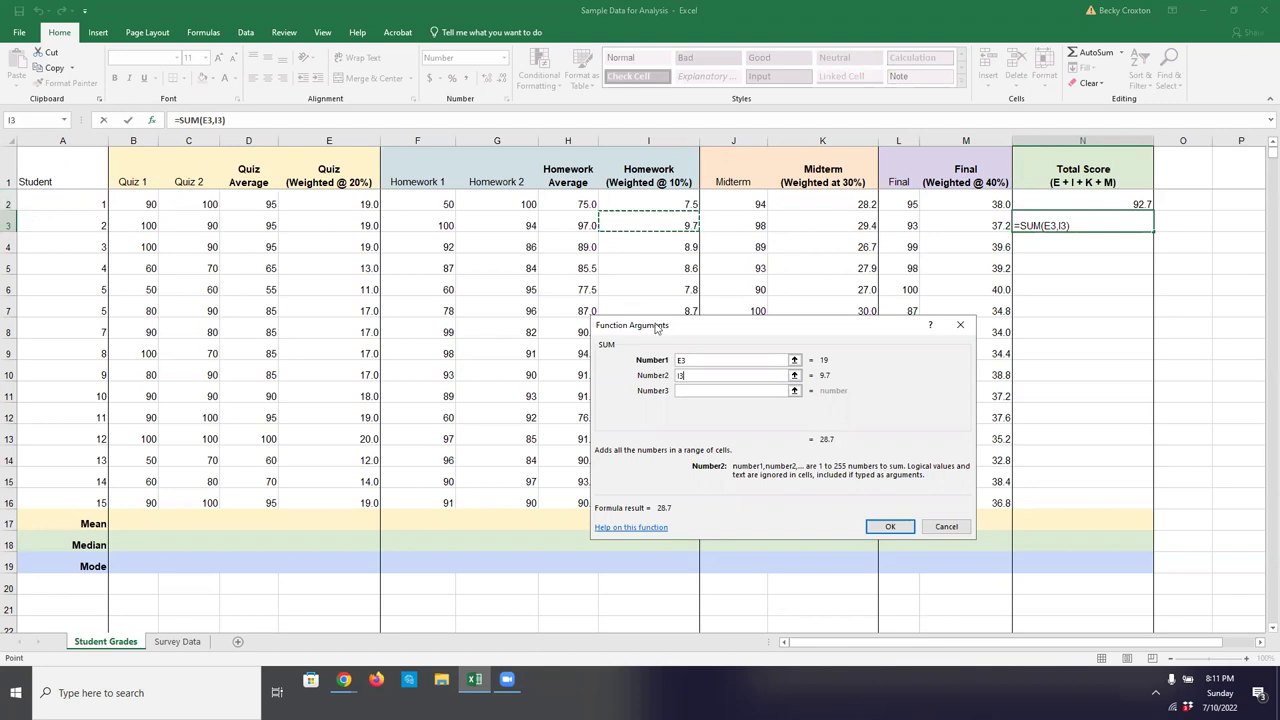
{"action": "left_click", "coordinate": [717, 391]}
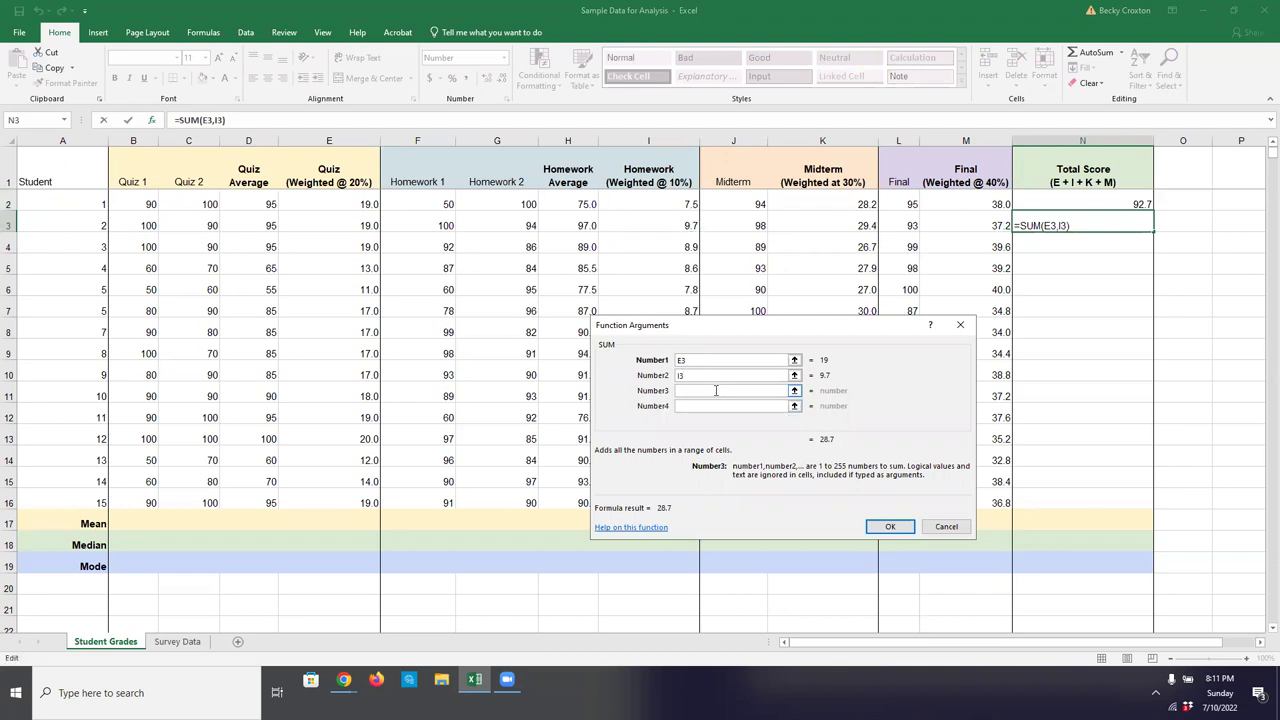
{"action": "left_click", "coordinate": [818, 224]}
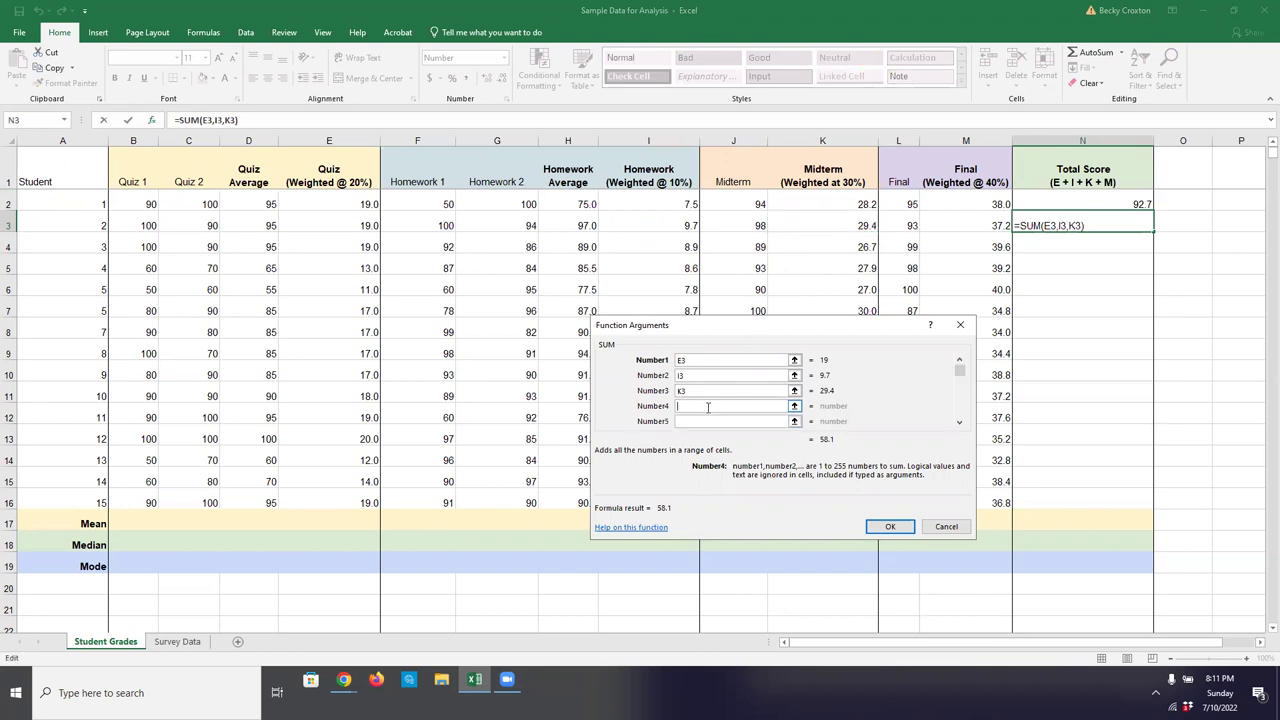
{"action": "left_click", "coordinate": [967, 222]}
{"action": "key", "text": "Return"}
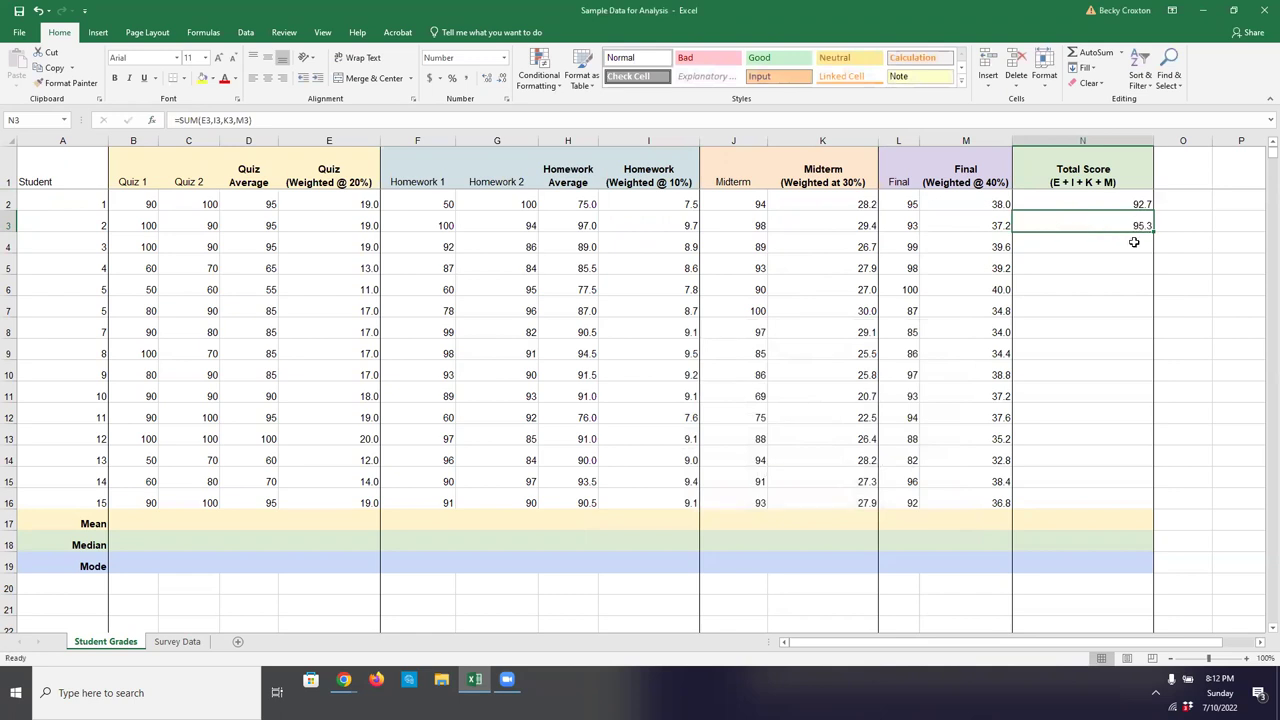
{"action": "left_click_drag", "start_coordinate": [1155, 230], "coordinate": [1106, 503]}
{"action": "left_click", "coordinate": [1105, 461]}
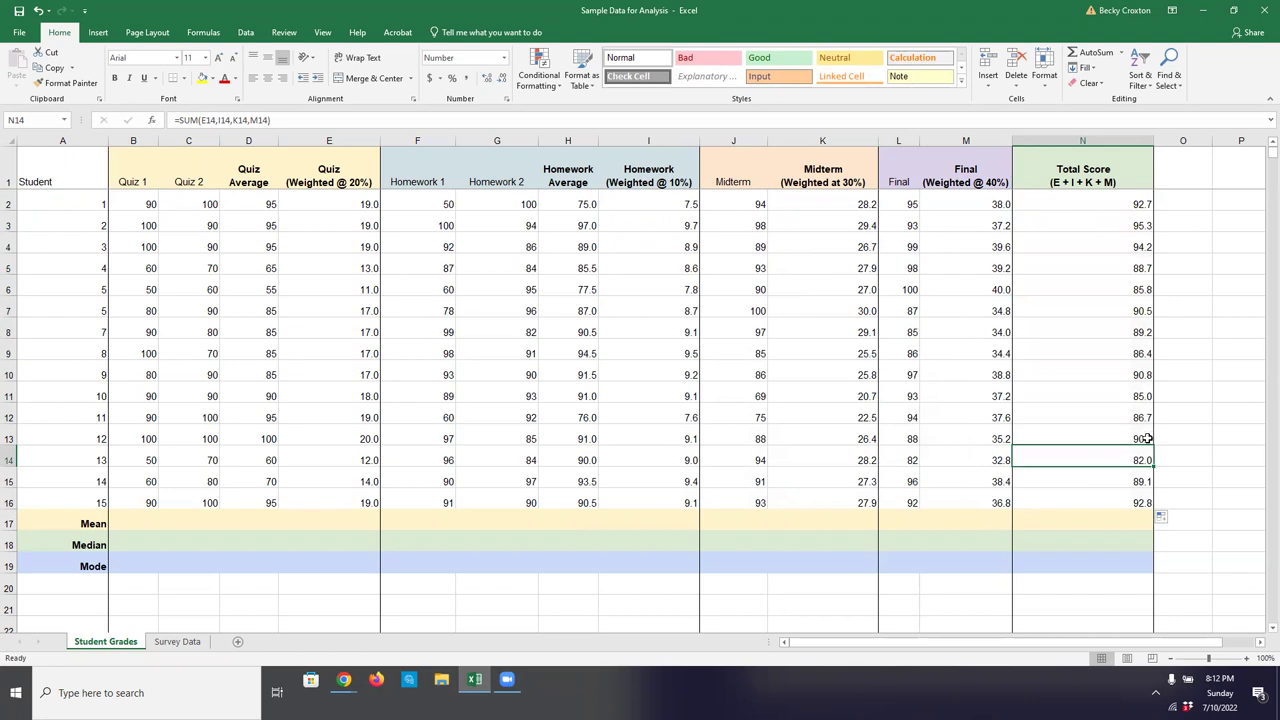
- Calculate the mean of every score column by entering =AVERAGE(B2:B16) in B17 and filling it across through N17
{"action": "scroll", "coordinate": [226, 517], "scroll_direction": "down", "scroll_amount": 1}
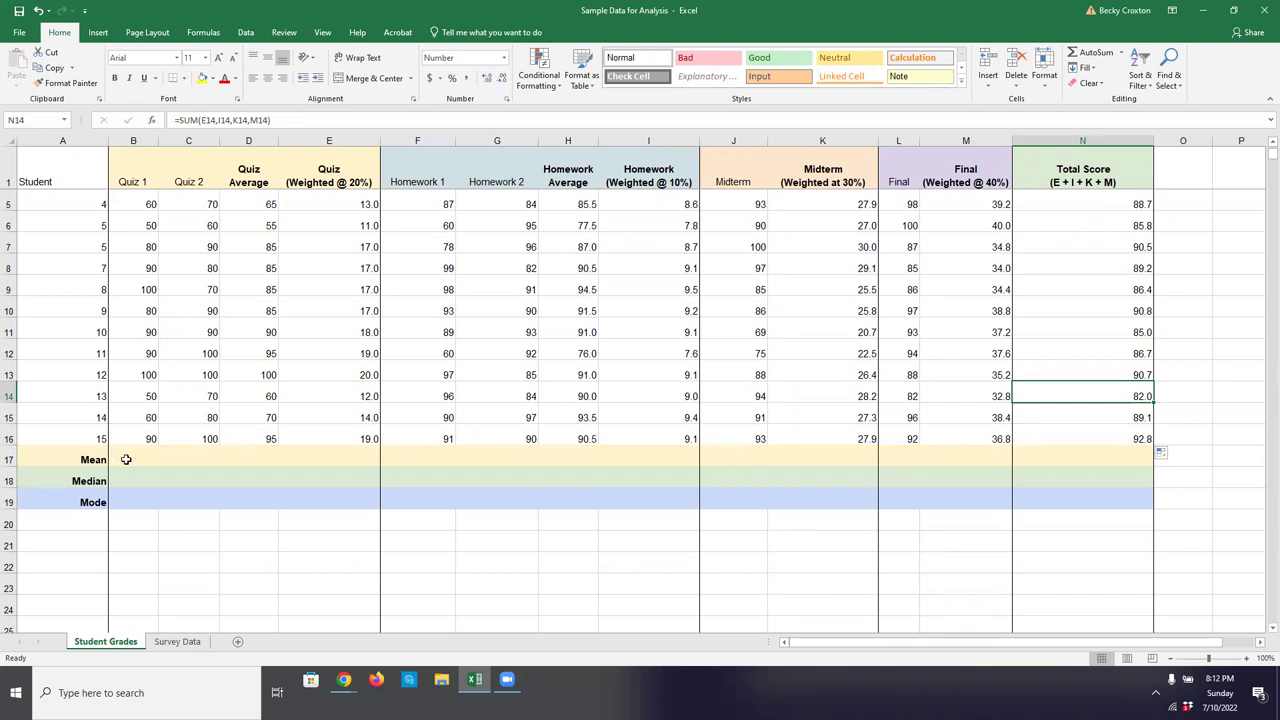
{"action": "left_click", "coordinate": [127, 458]}
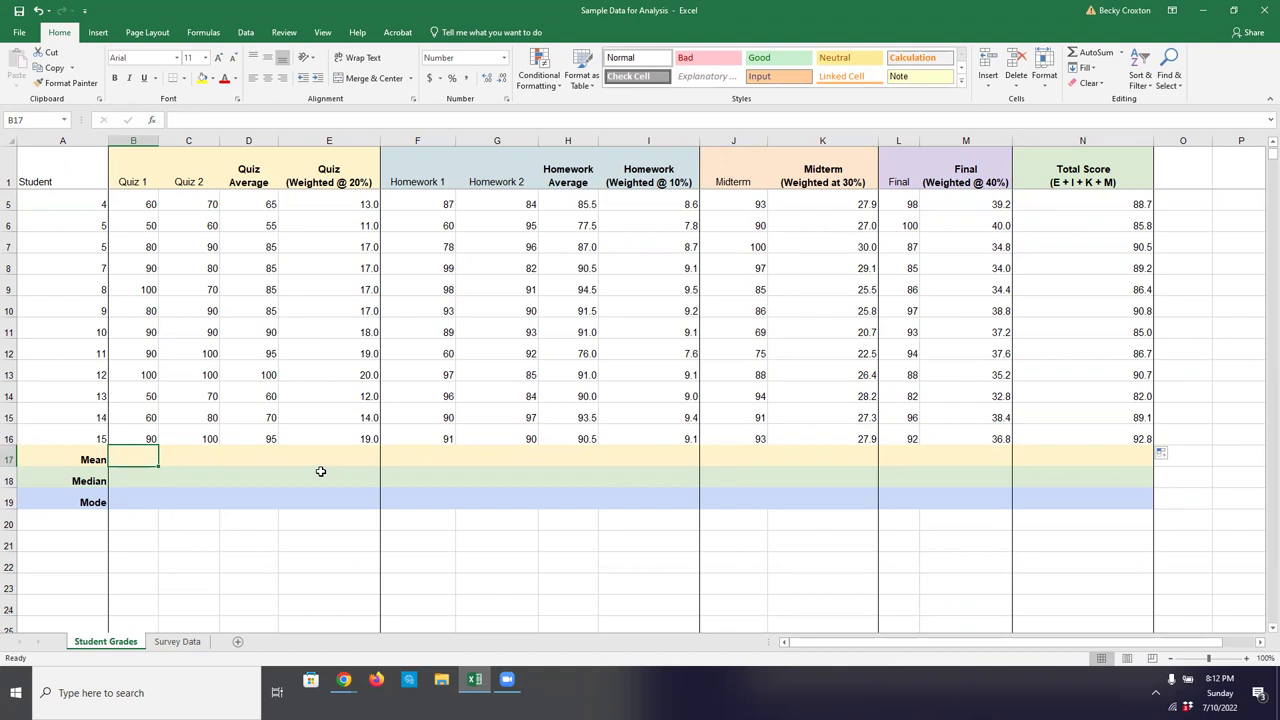
{"action": "type", "text": "=average"}
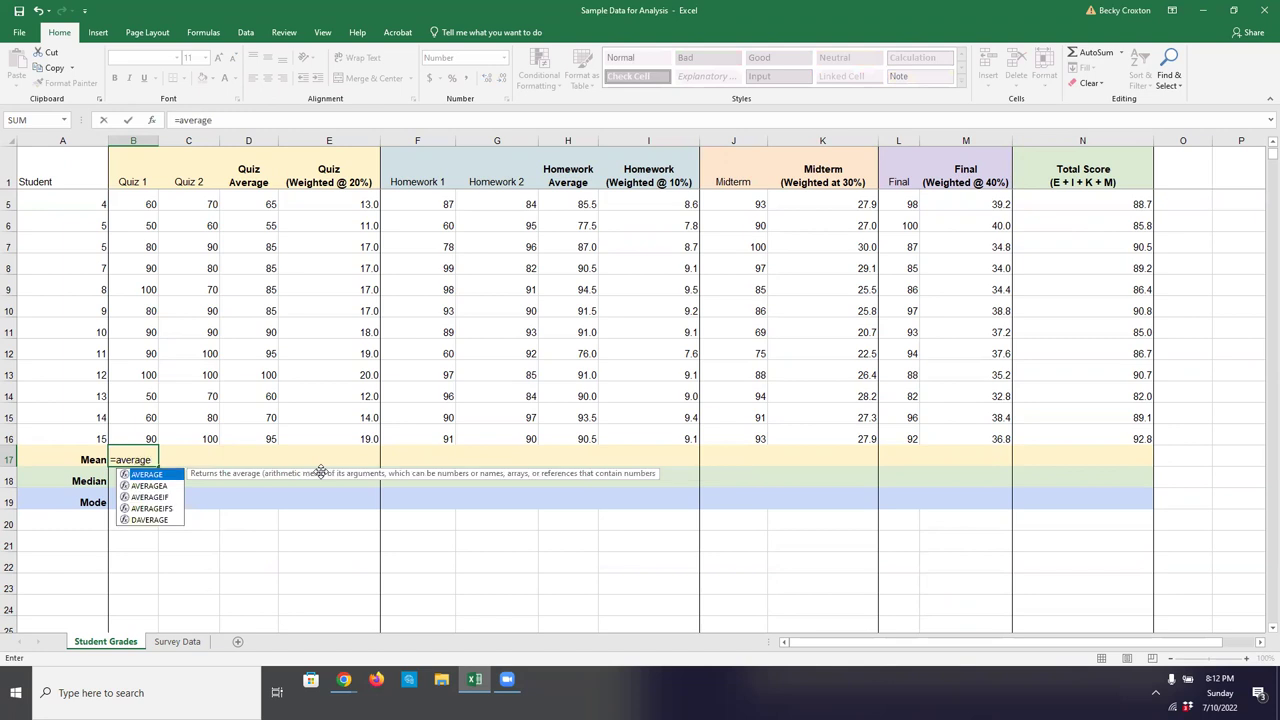
{"action": "type", "text": "("}
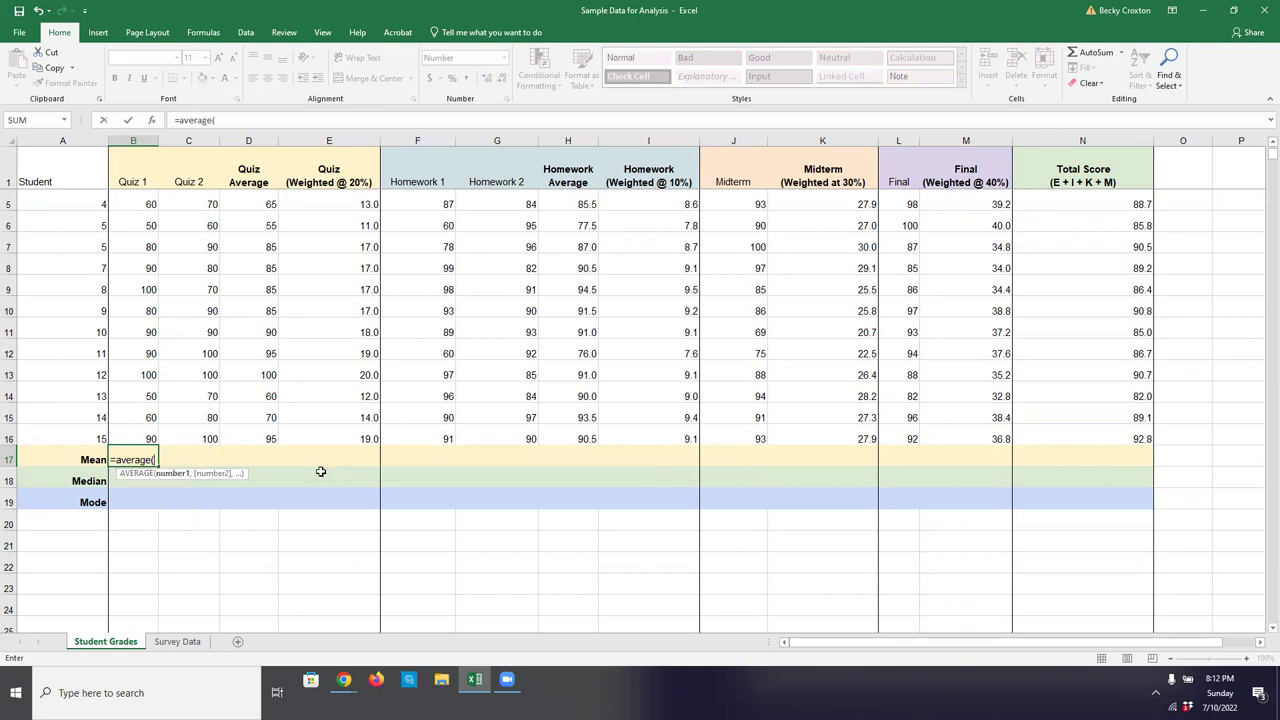
{"action": "scroll", "coordinate": [140, 214], "scroll_direction": "up", "scroll_amount": 1}
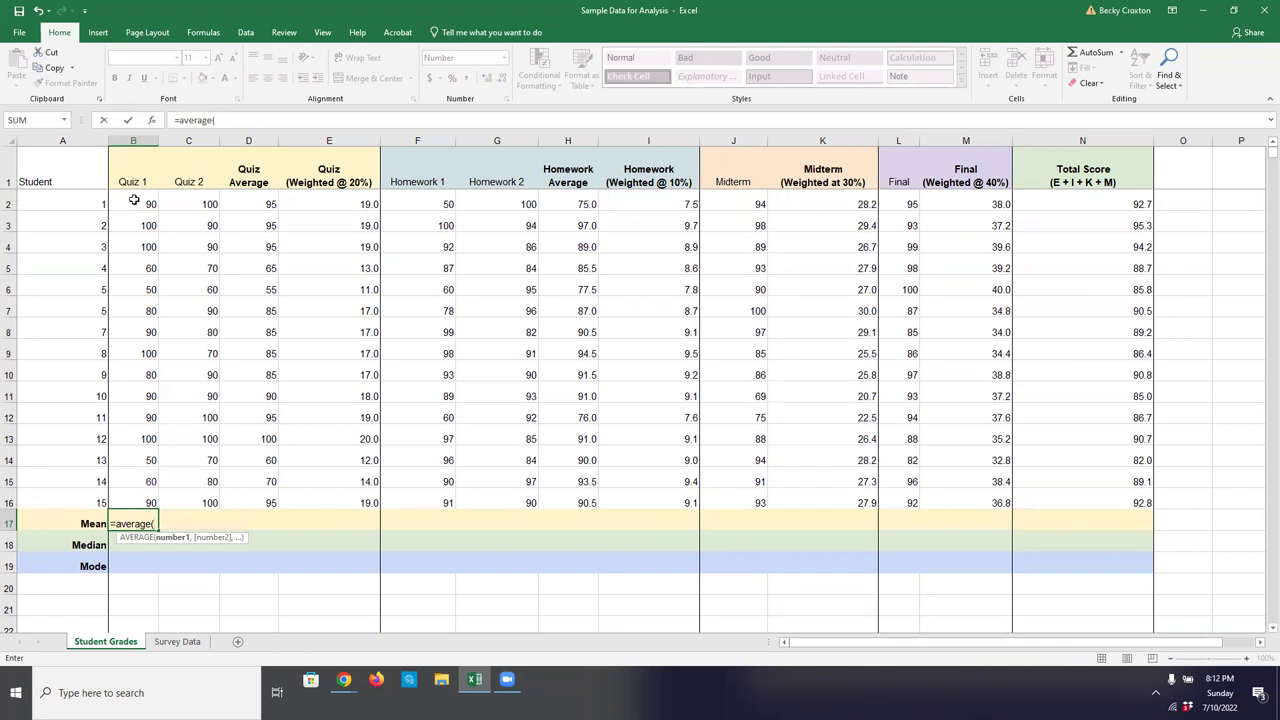
{"action": "left_click_drag", "start_coordinate": [134, 200], "coordinate": [130, 497]}
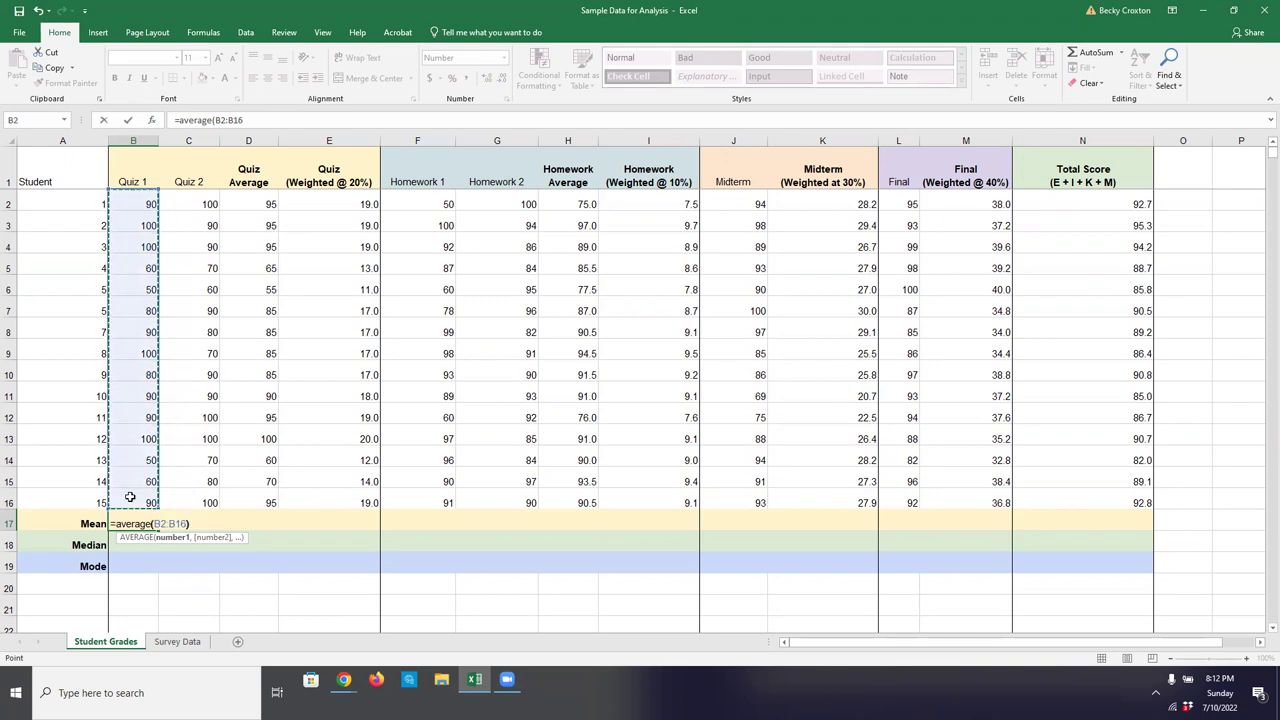
{"action": "key", "text": "Return"}
{"action": "key", "text": "Up"}
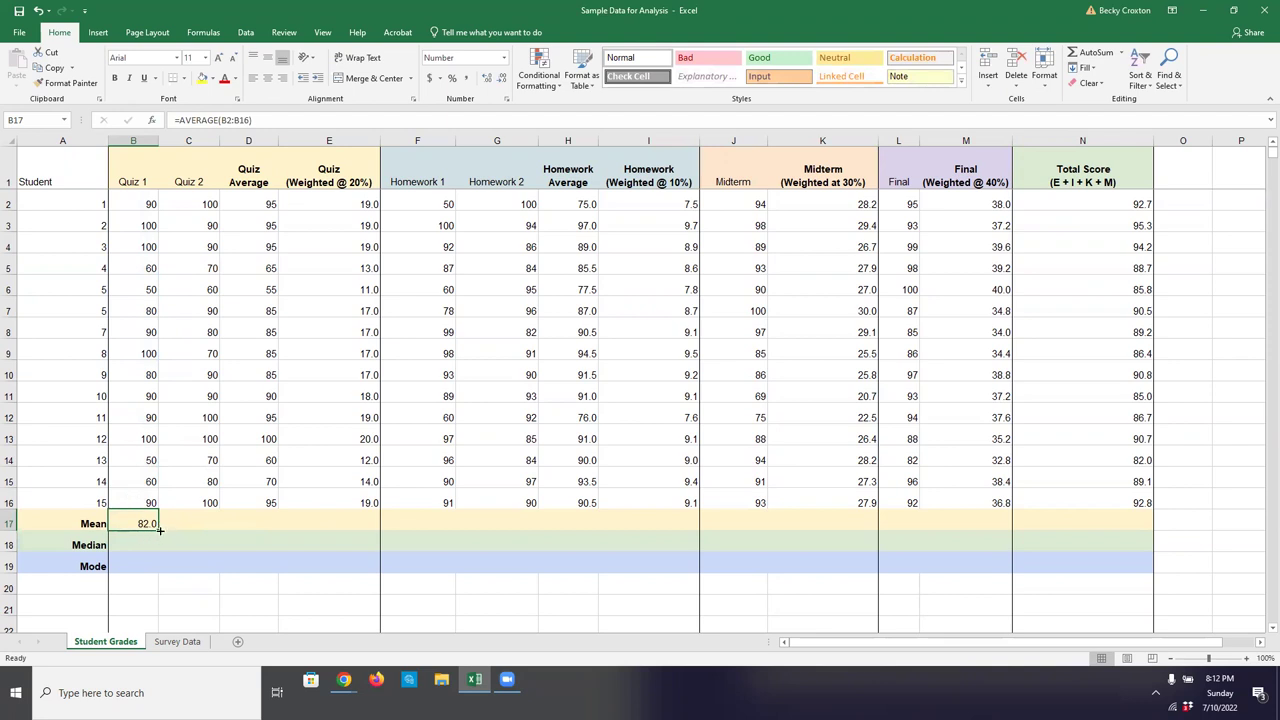
{"action": "left_click_drag", "start_coordinate": [160, 530], "coordinate": [1100, 535]}
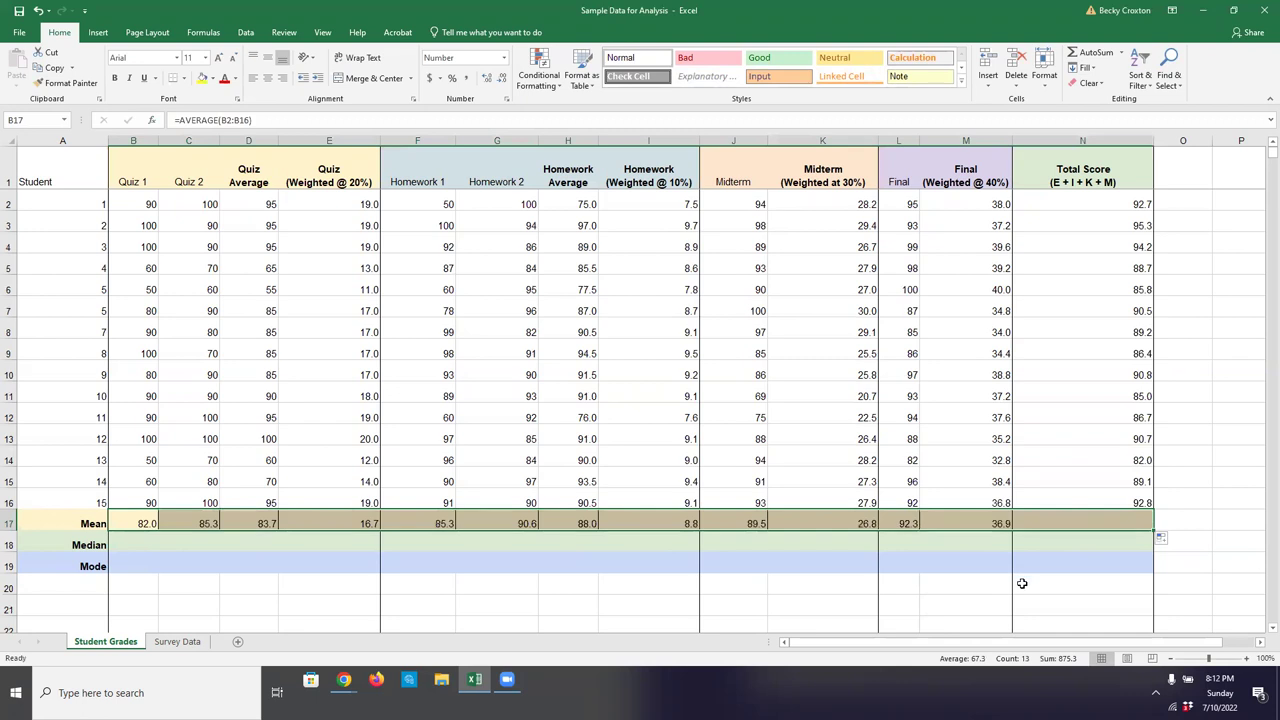
{"action": "left_click", "coordinate": [1068, 525]}
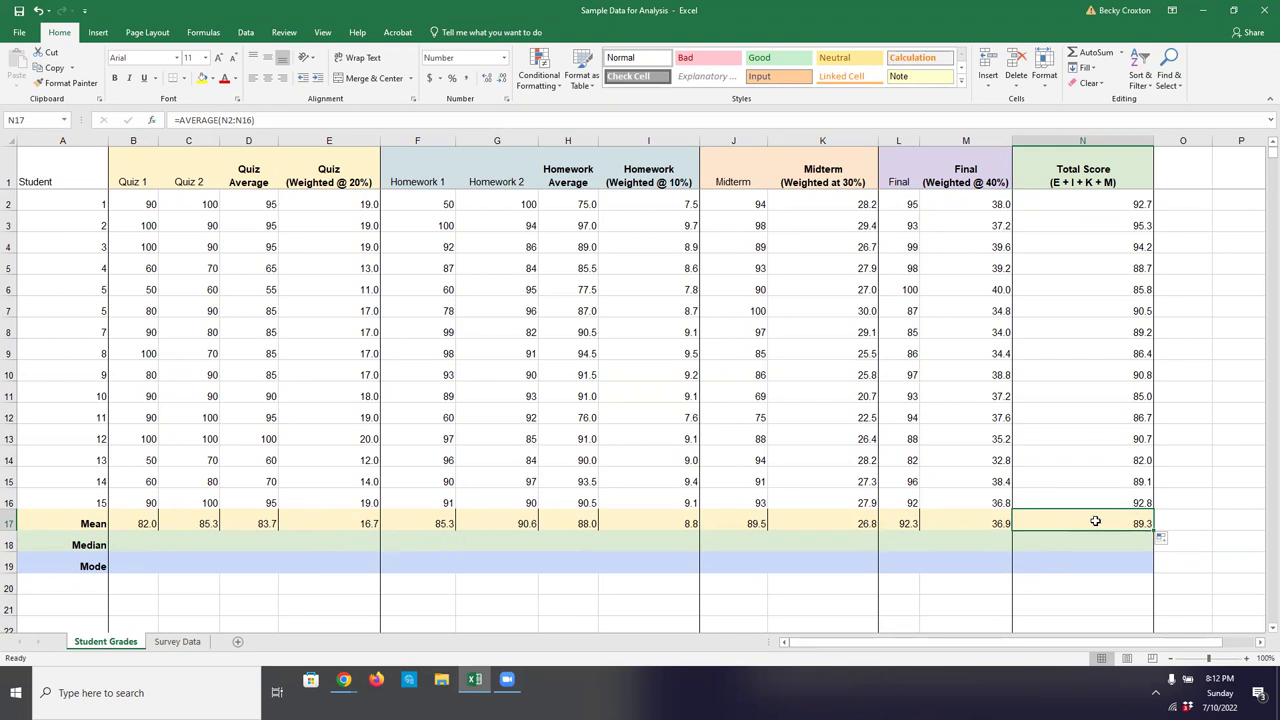
- Calculate the median of the Quiz 1 scores by entering =MEDIAN(B2:B16) in B18
{"action": "left_click", "coordinate": [143, 548]}
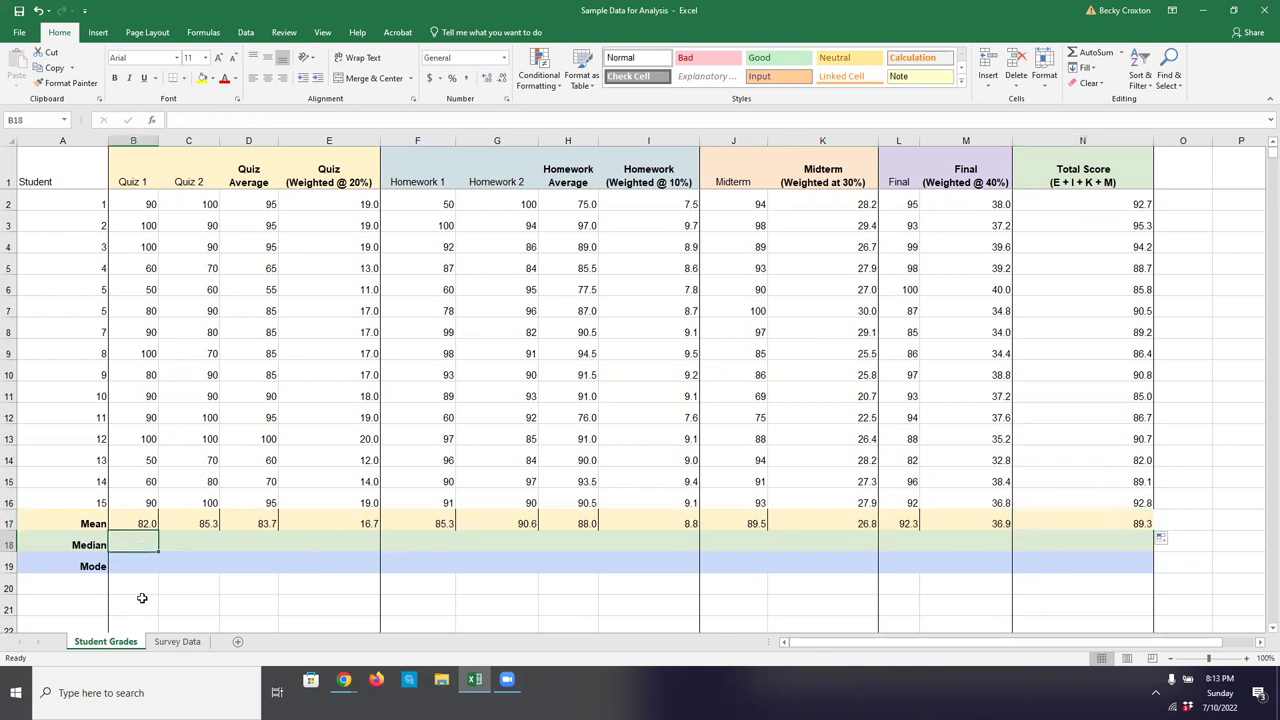
{"action": "type", "text": "="}
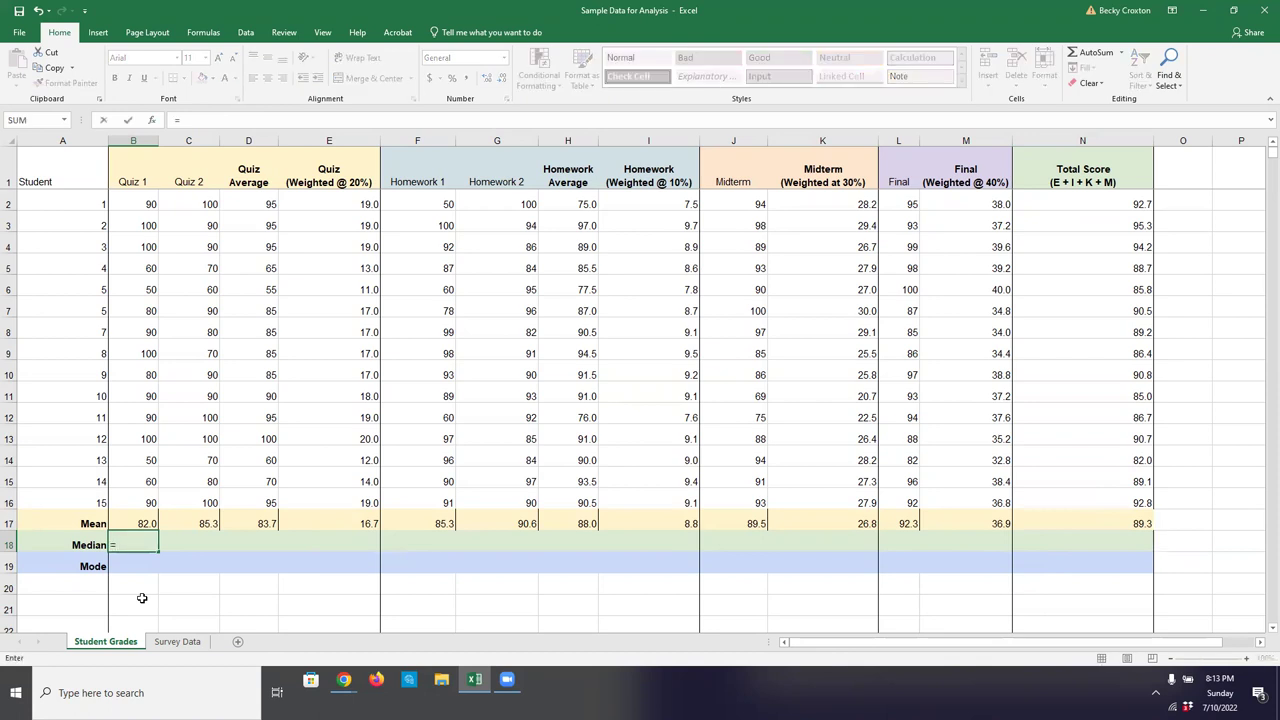
{"action": "type", "text": "median"}
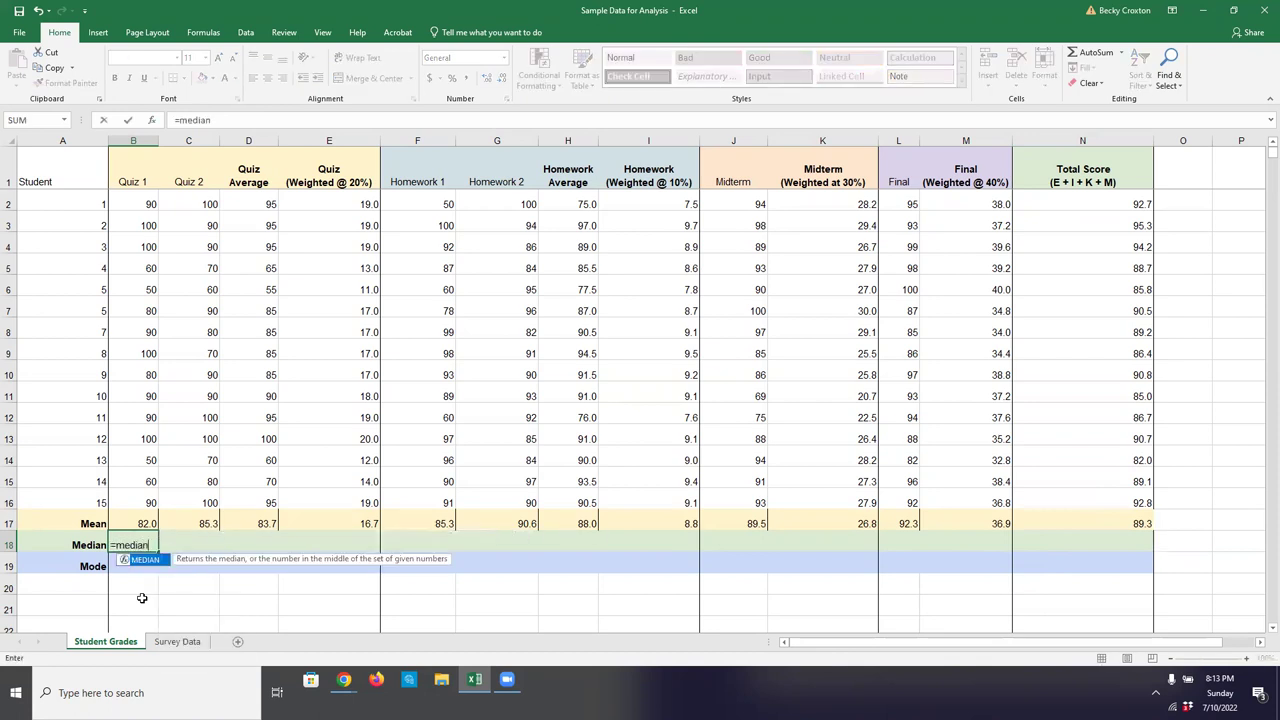
{"action": "double_click", "coordinate": [148, 560]}
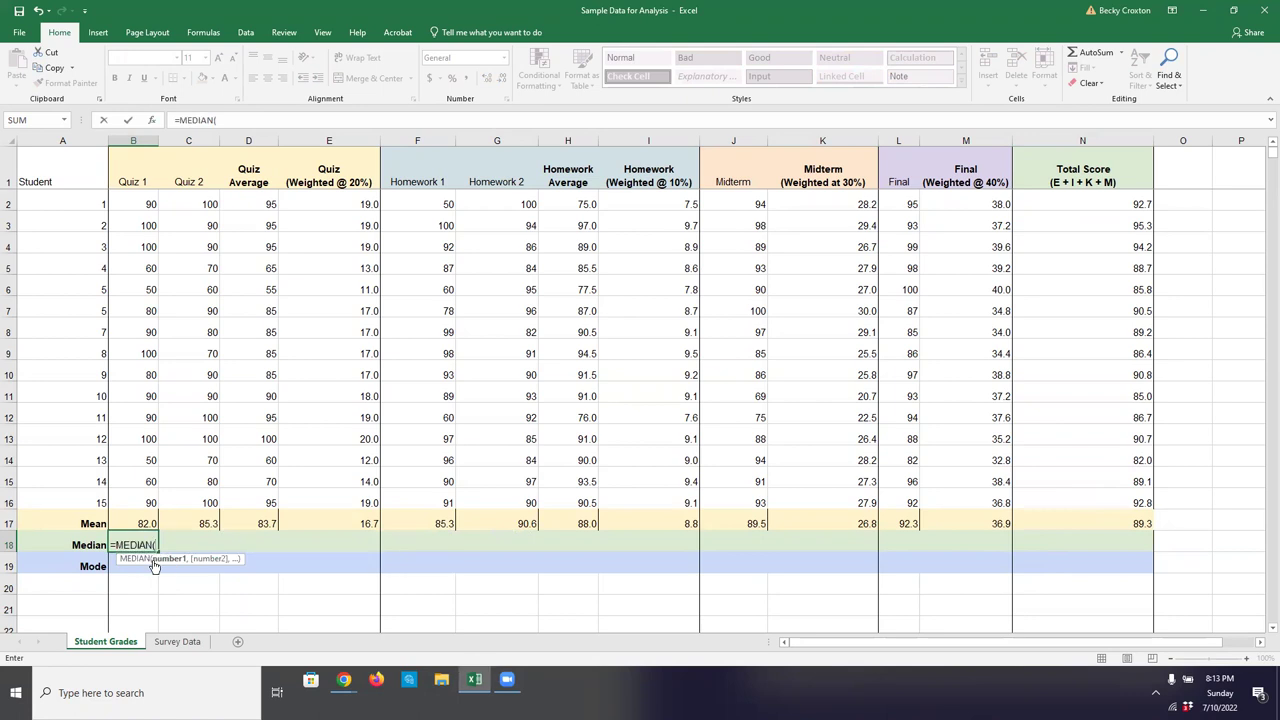
{"action": "left_click_drag", "start_coordinate": [144, 207], "coordinate": [128, 494]}
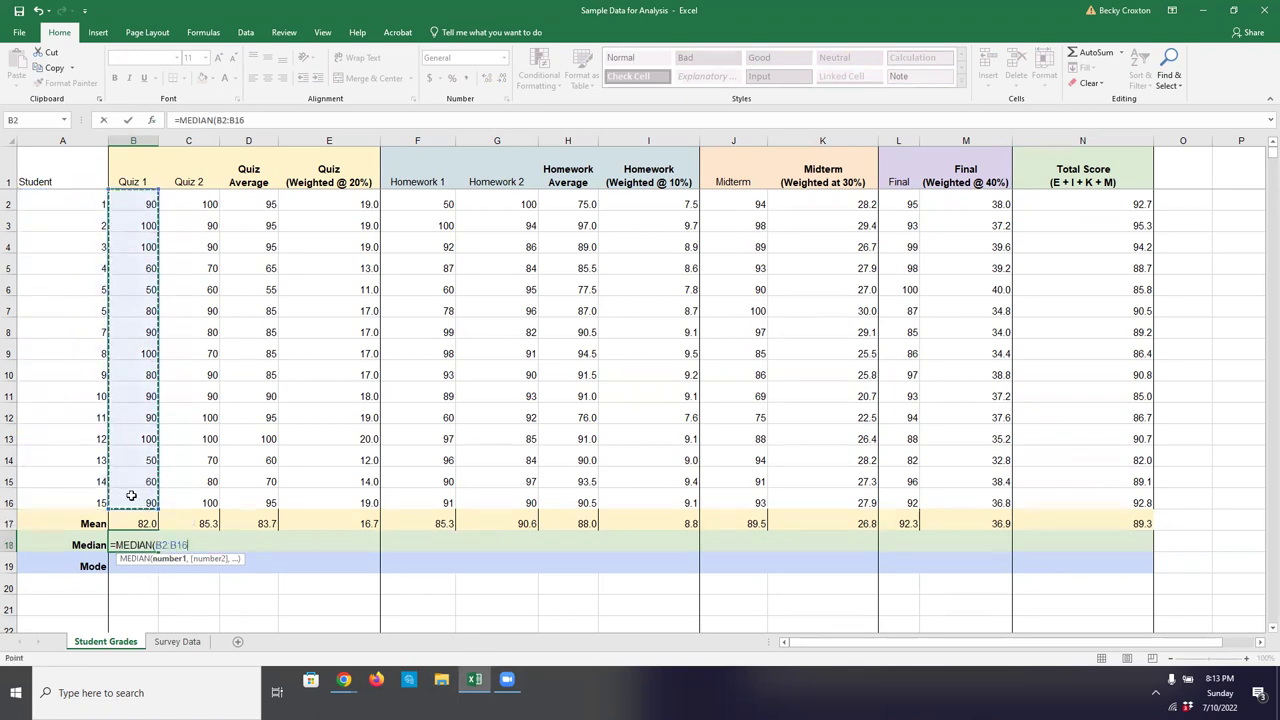
{"action": "key", "text": "Return"}
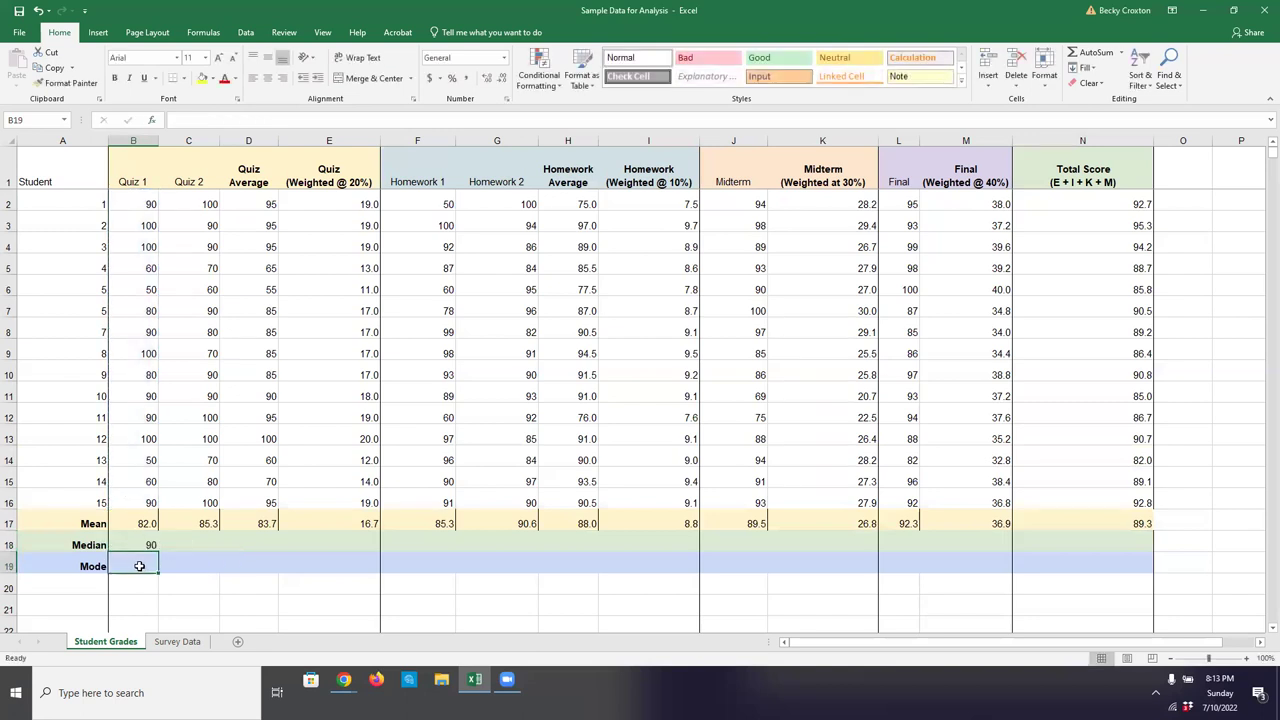
- Enter =MODE(B2:B16) in B19 and fill the median and mode formulas across through column N
{"action": "type", "text": "=mode"}
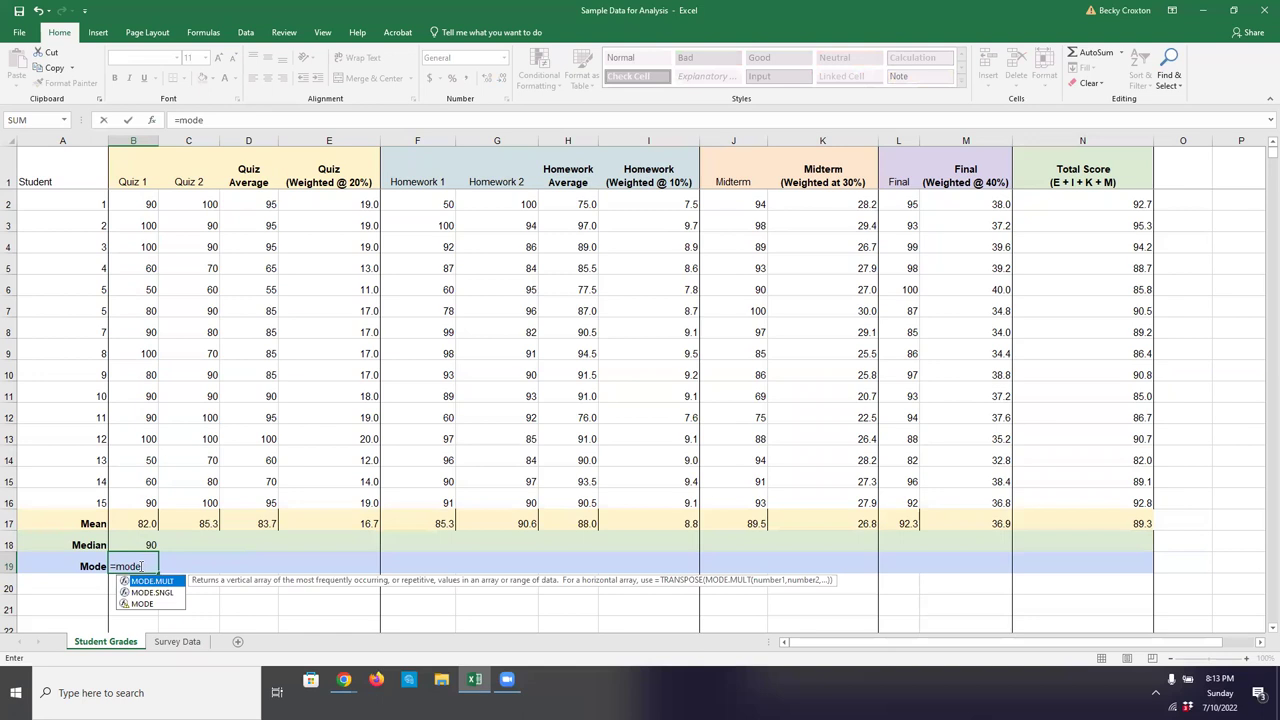
{"action": "double_click", "coordinate": [141, 604]}
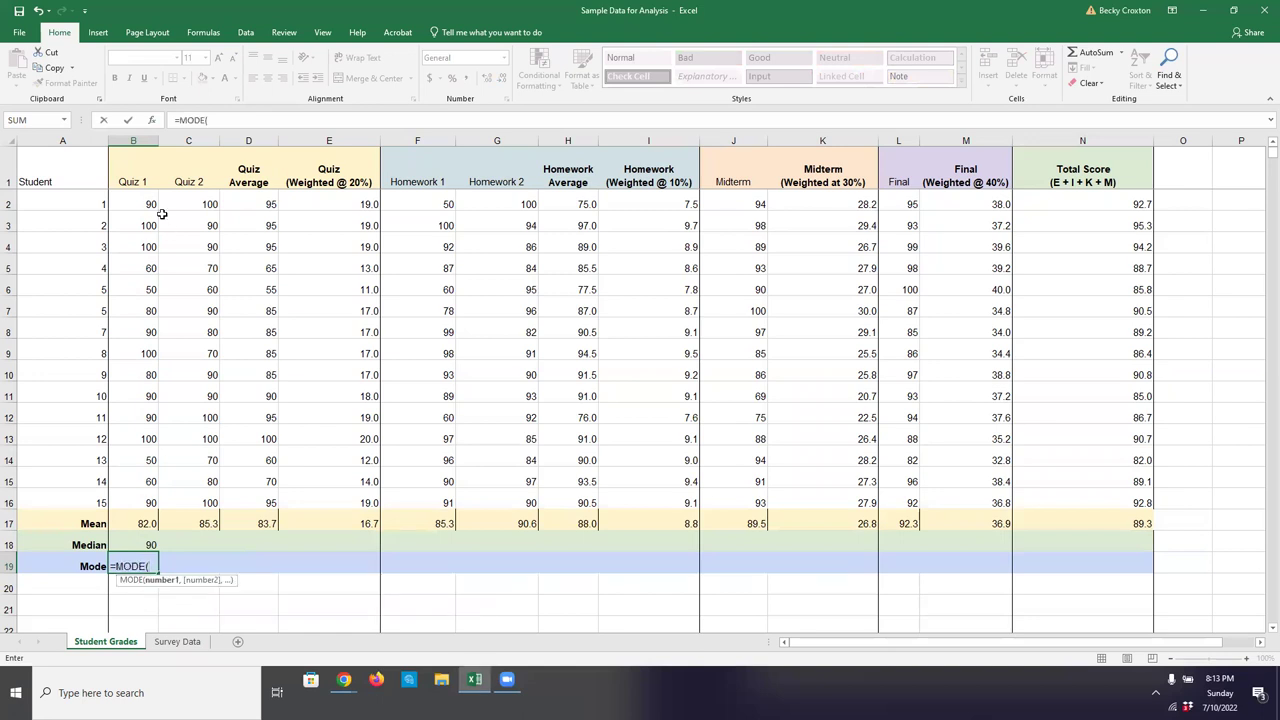
{"action": "left_click_drag", "start_coordinate": [137, 205], "coordinate": [135, 499]}
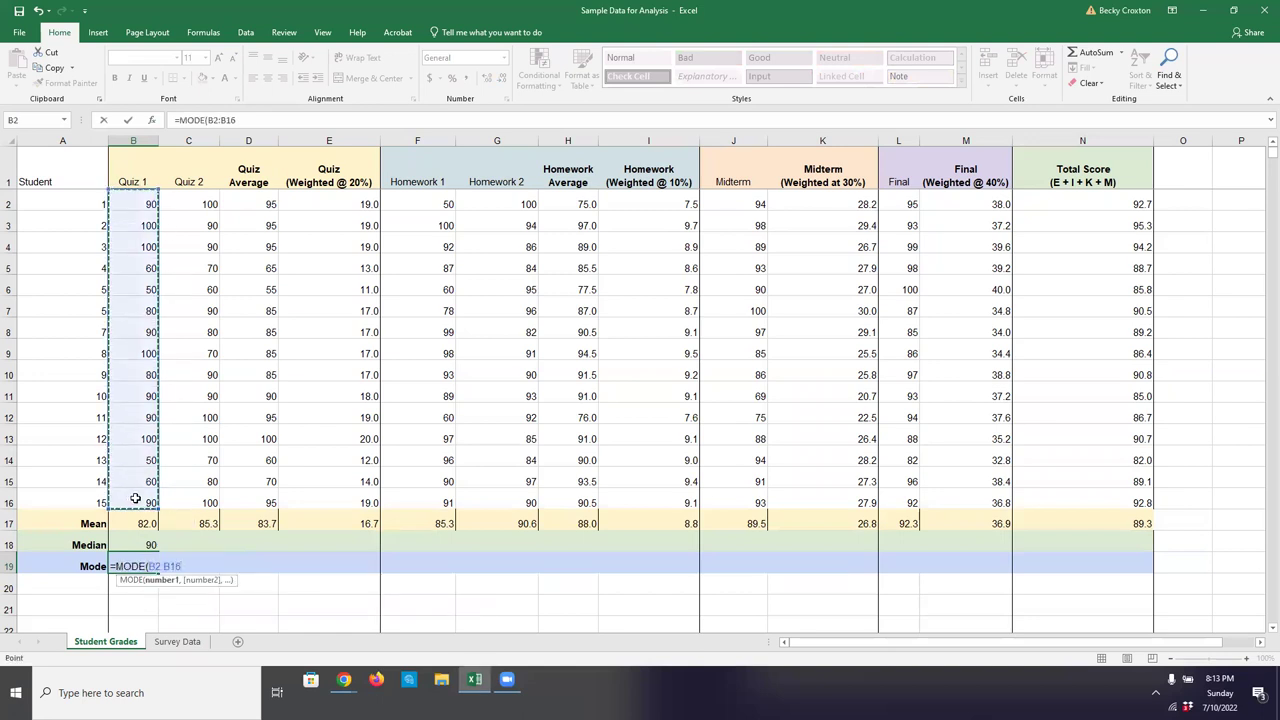
{"action": "key", "text": "Return"}
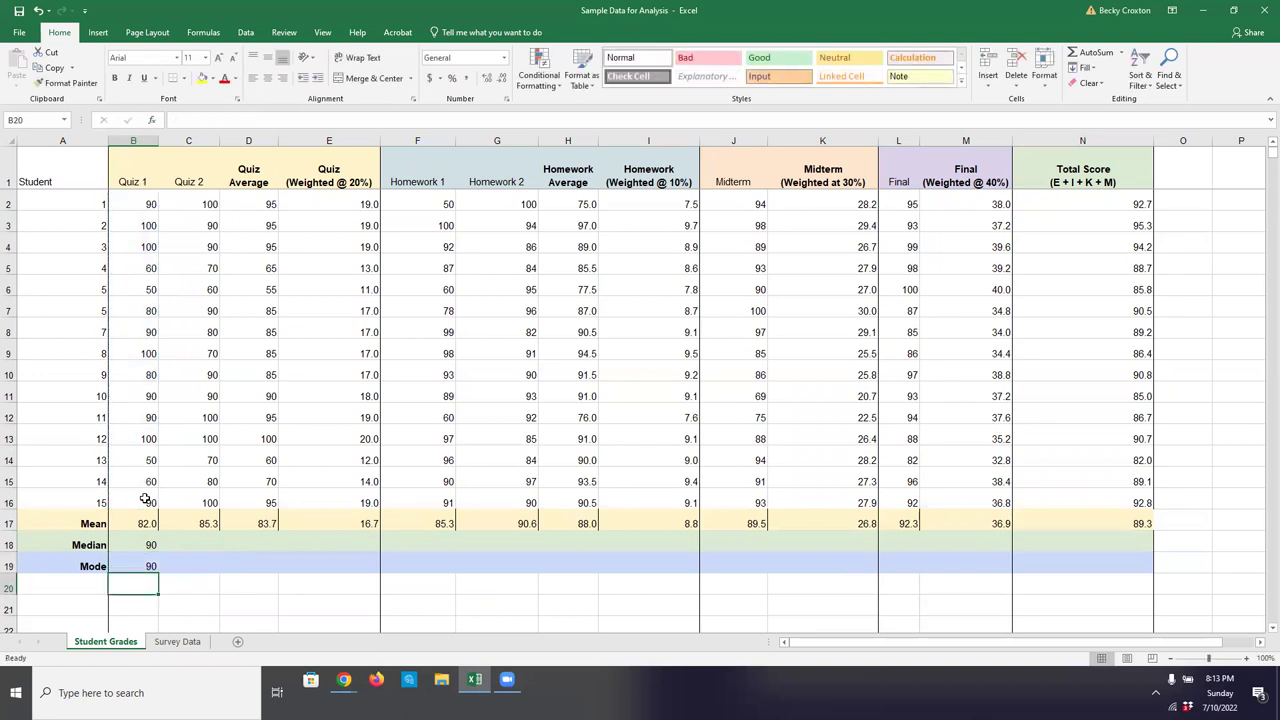
{"action": "left_click_drag", "start_coordinate": [138, 543], "coordinate": [139, 566]}
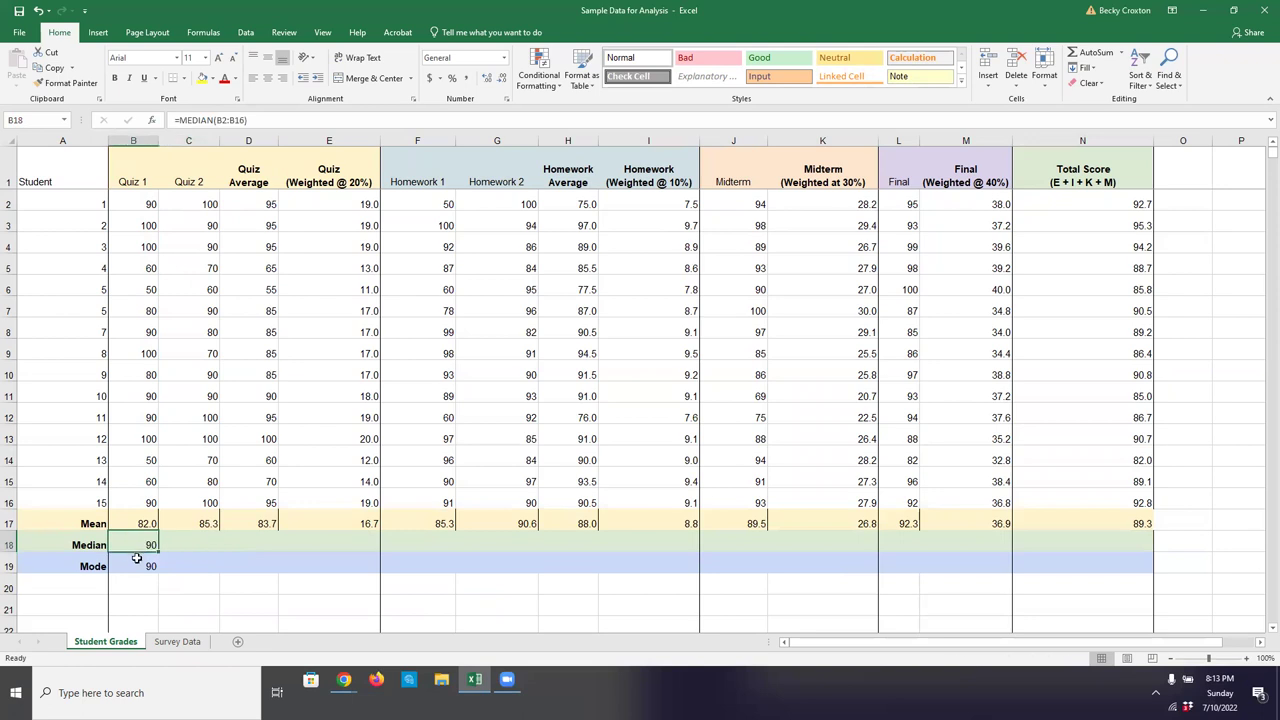
{"action": "left_click_drag", "start_coordinate": [157, 575], "coordinate": [1118, 566]}
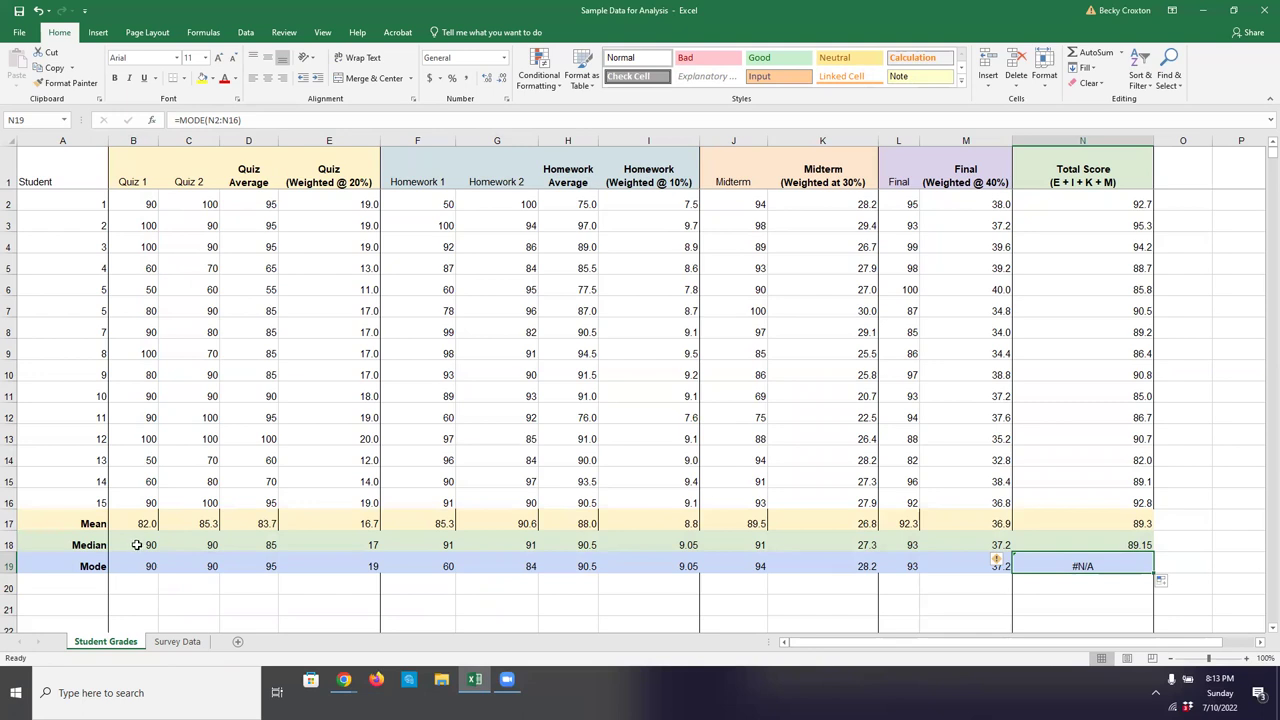
- Format the mean, median and mode values in B17:N19 to one decimal place
{"action": "left_click_drag", "start_coordinate": [144, 544], "coordinate": [965, 566]}
{"action": "left_click_drag", "start_coordinate": [147, 521], "coordinate": [1077, 567]}
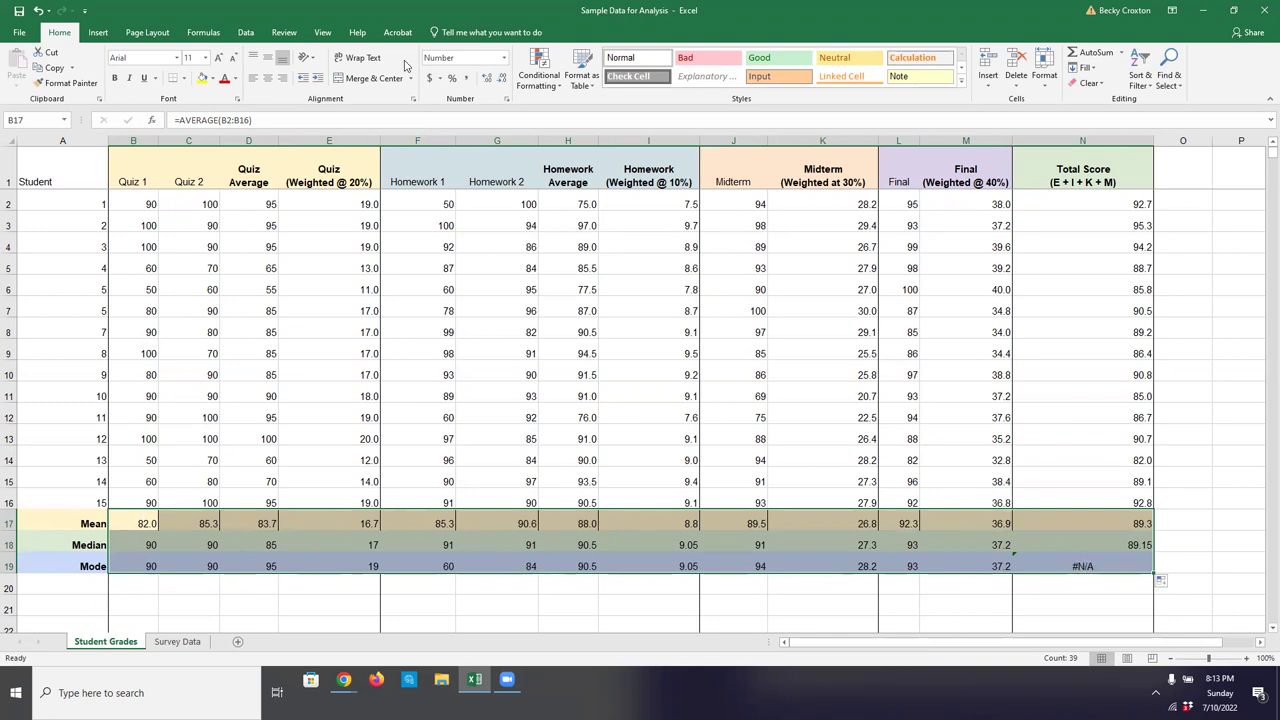
{"action": "left_click", "coordinate": [488, 79]}
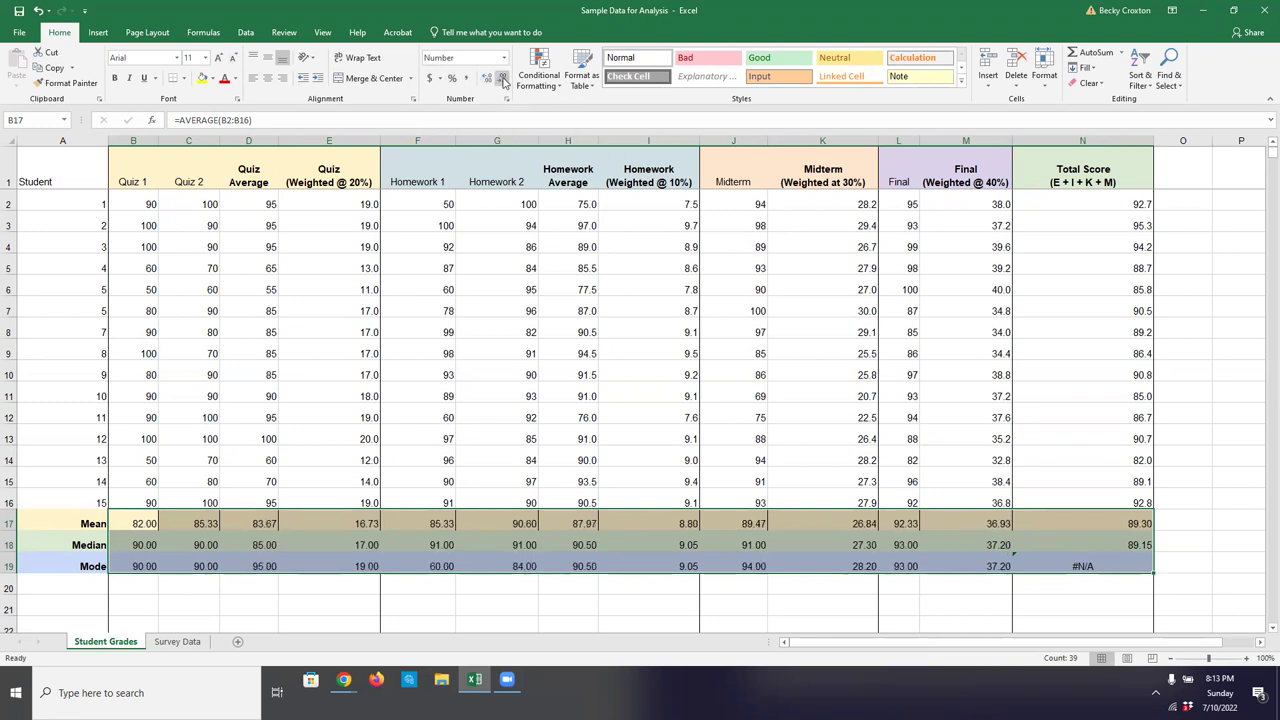
{"action": "left_click", "coordinate": [502, 82]}
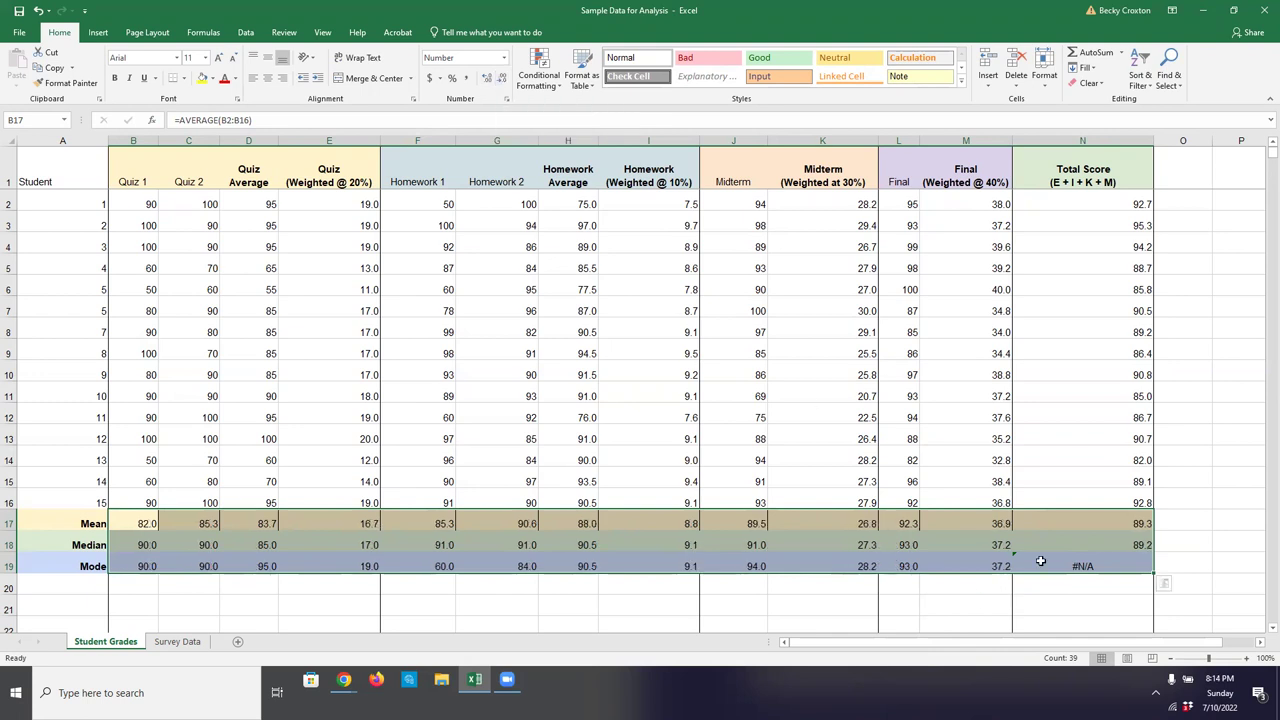
- Check the error options and source scores of the Total Score mode in N19 and clear that cell
{"action": "left_click", "coordinate": [1041, 560]}
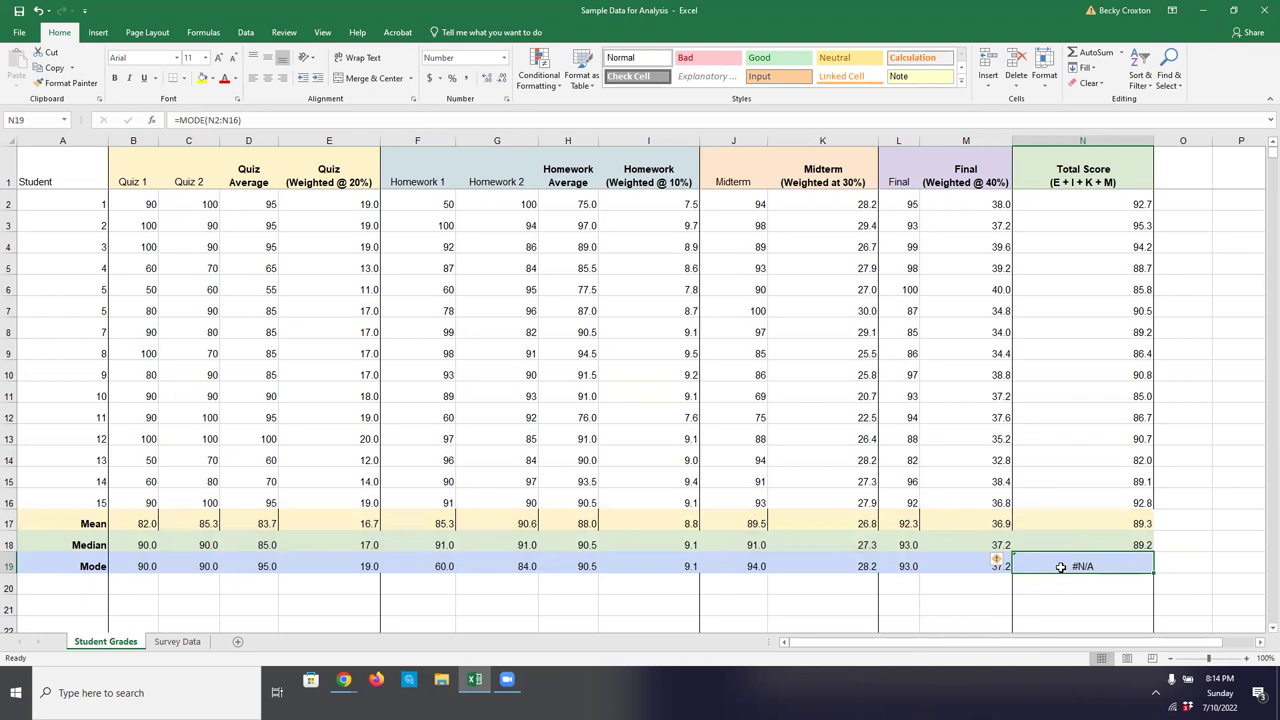
{"action": "mouse_move", "coordinate": [997, 563]}
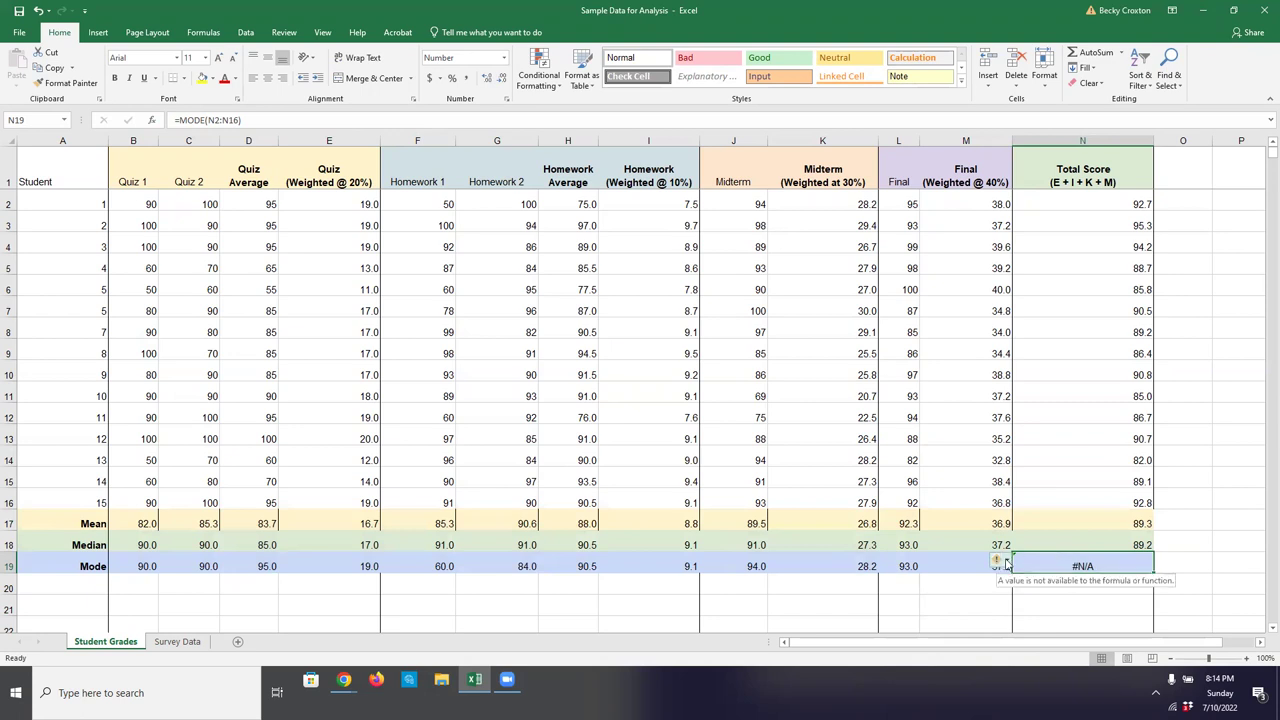
{"action": "left_click", "coordinate": [1004, 563]}
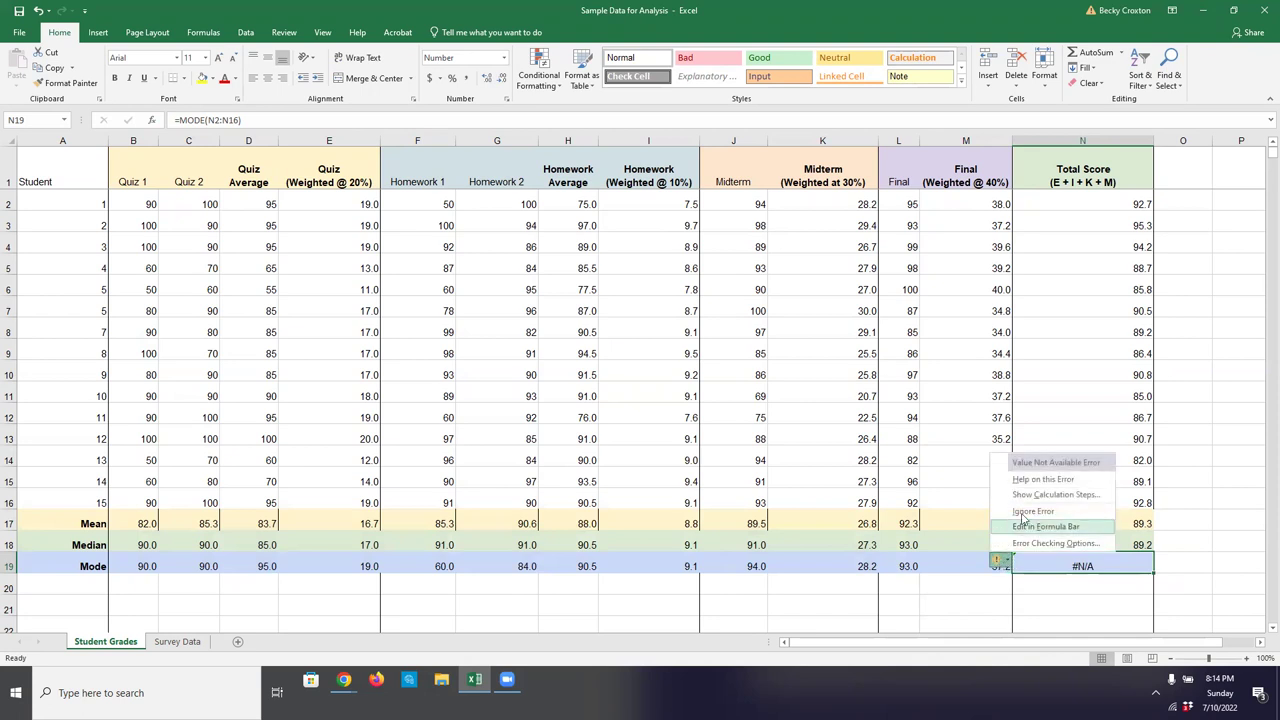
{"action": "left_click", "coordinate": [1070, 563]}
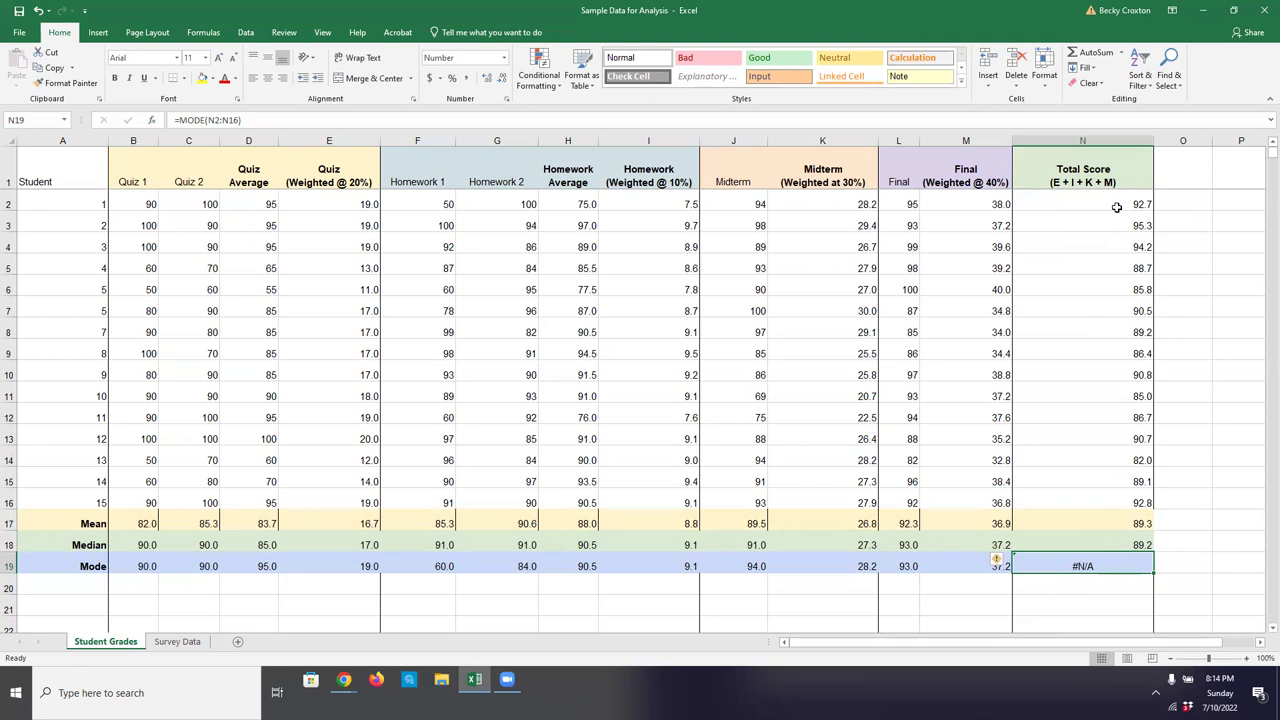
{"action": "left_click_drag", "start_coordinate": [1101, 201], "coordinate": [1091, 500]}
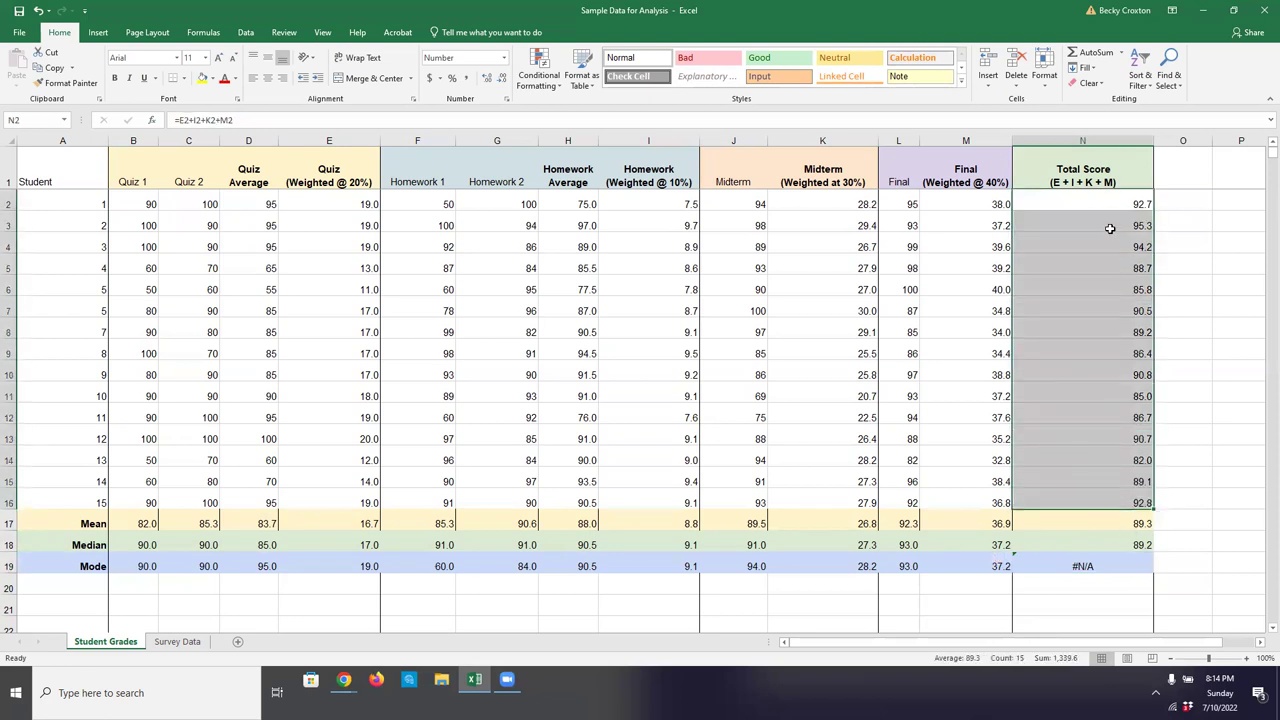
{"action": "left_click", "coordinate": [1088, 566]}
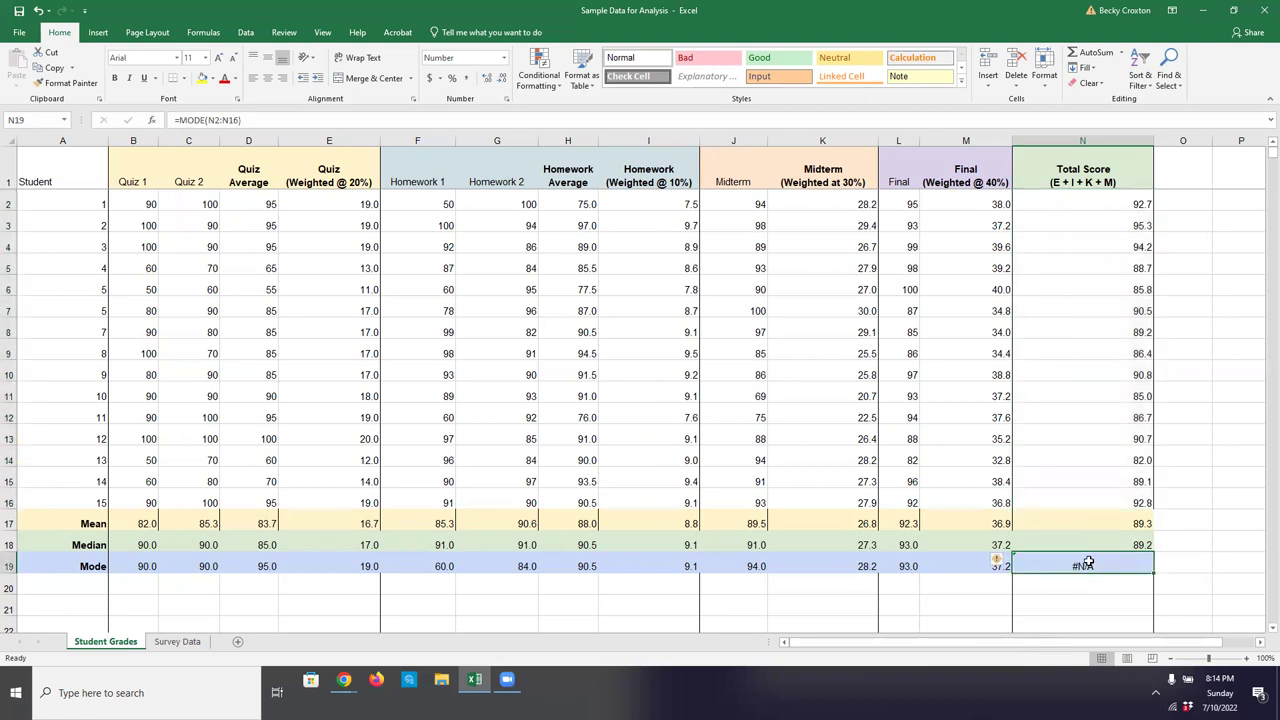
{"action": "key", "text": "Delete"}
{"action": "left_click", "coordinate": [1118, 606]}
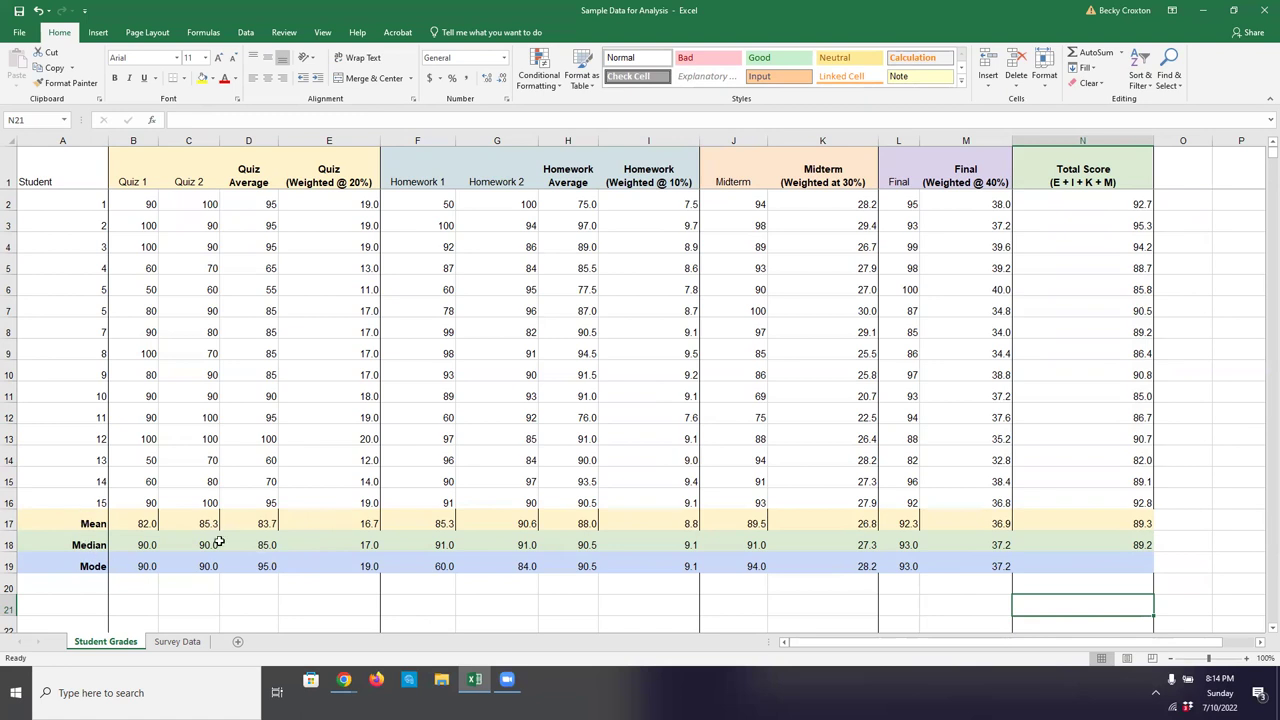
- Examine the mean, median and mode of the weighted quiz, homework, midterm and total score columns
{"action": "left_click_drag", "start_coordinate": [340, 523], "coordinate": [331, 560]}
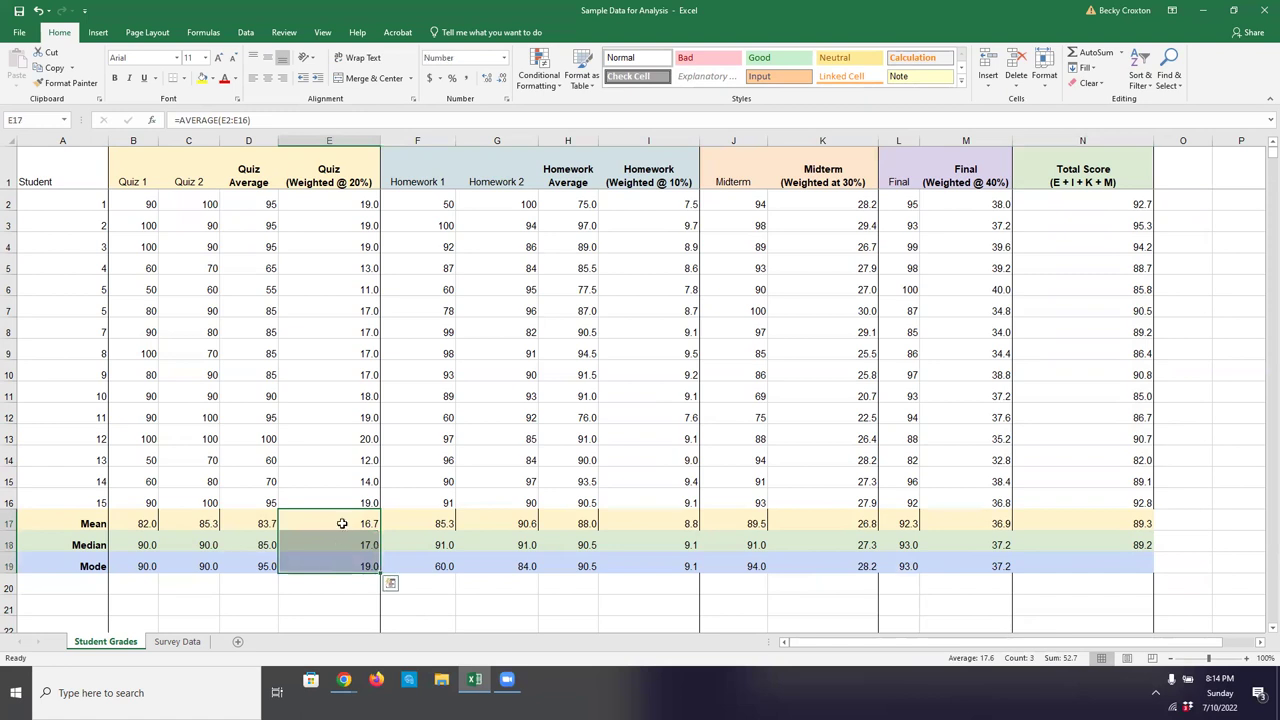
{"action": "left_click", "coordinate": [343, 520]}
{"action": "left_click_drag", "start_coordinate": [680, 524], "coordinate": [672, 566]}
{"action": "left_click_drag", "start_coordinate": [818, 528], "coordinate": [826, 562]}
{"action": "left_click_drag", "start_coordinate": [1106, 523], "coordinate": [1089, 557]}
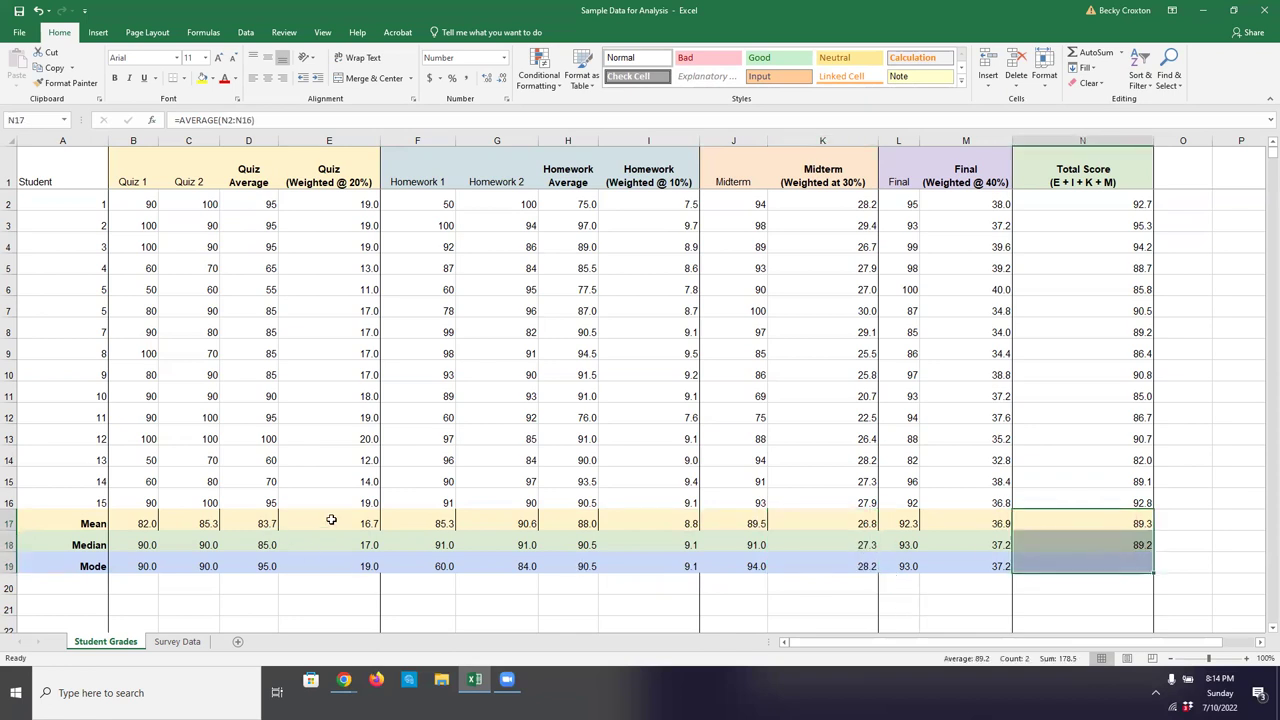
{"action": "left_click", "coordinate": [314, 510]}
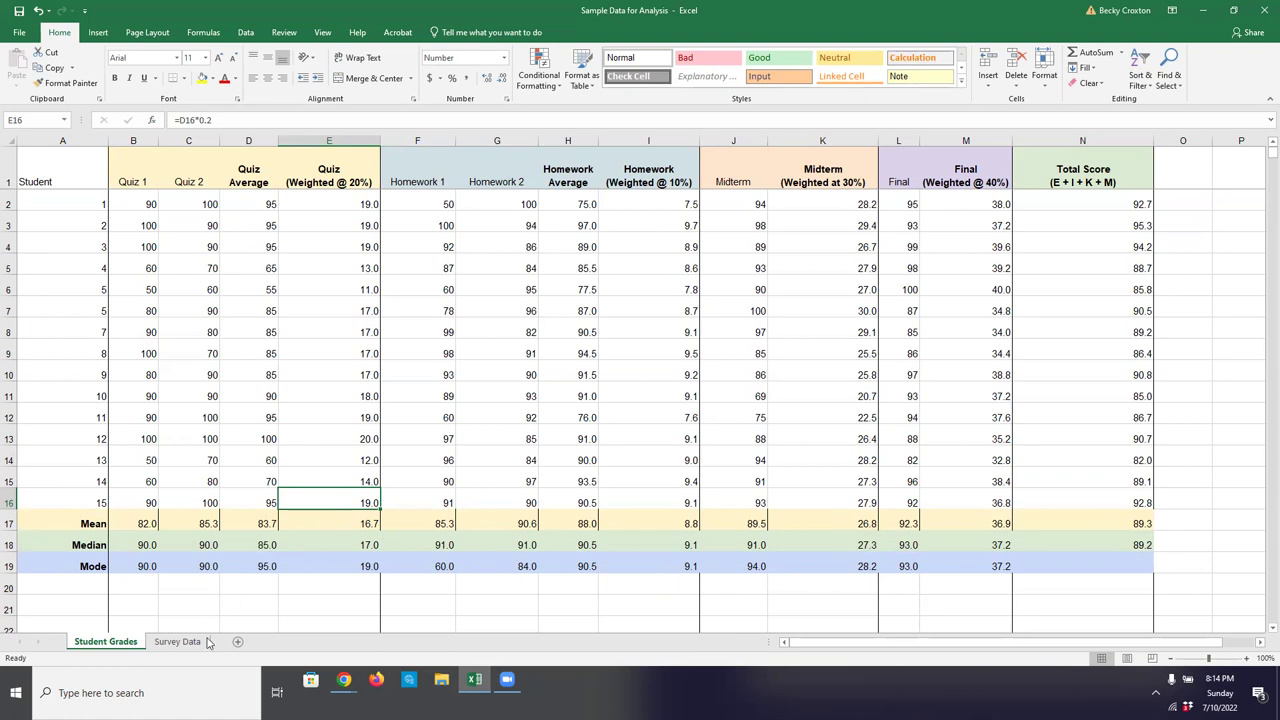
- Switch to the Analyzing Quantitative Data presentation in Chrome and advance to the pivot tables slide
{"action": "mouse_move", "coordinate": [346, 682]}
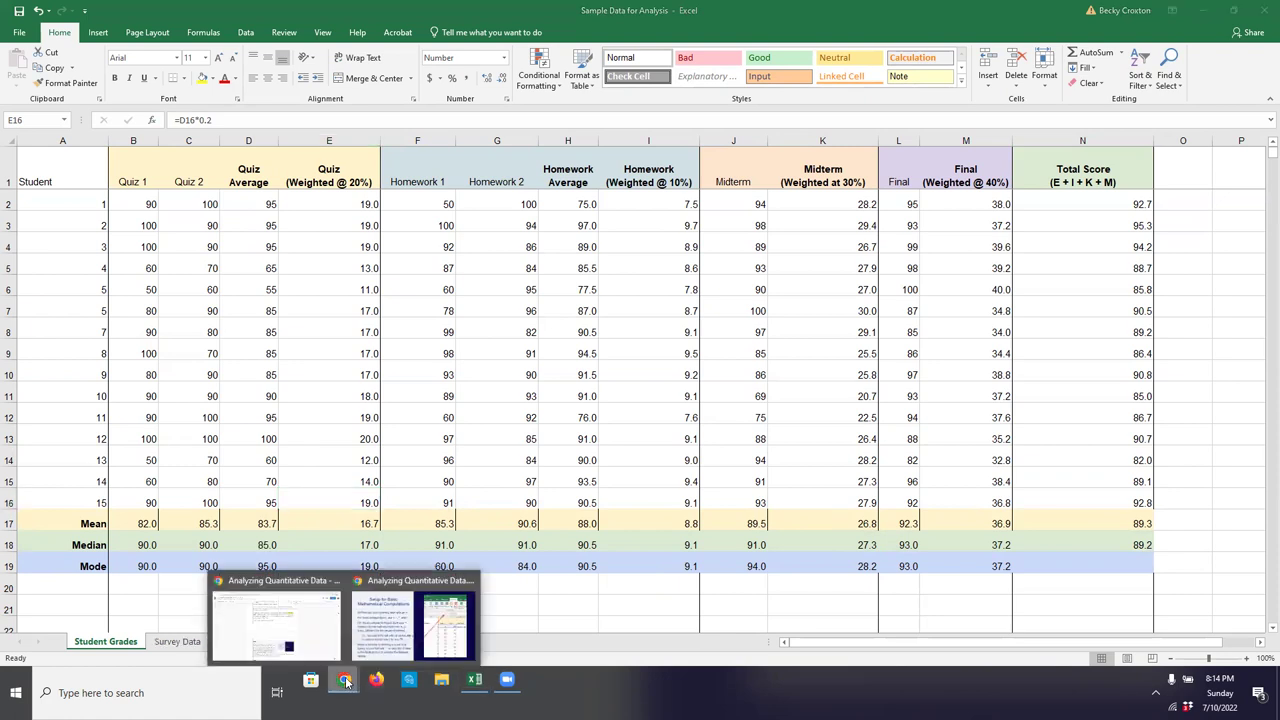
{"action": "left_click", "coordinate": [416, 638]}
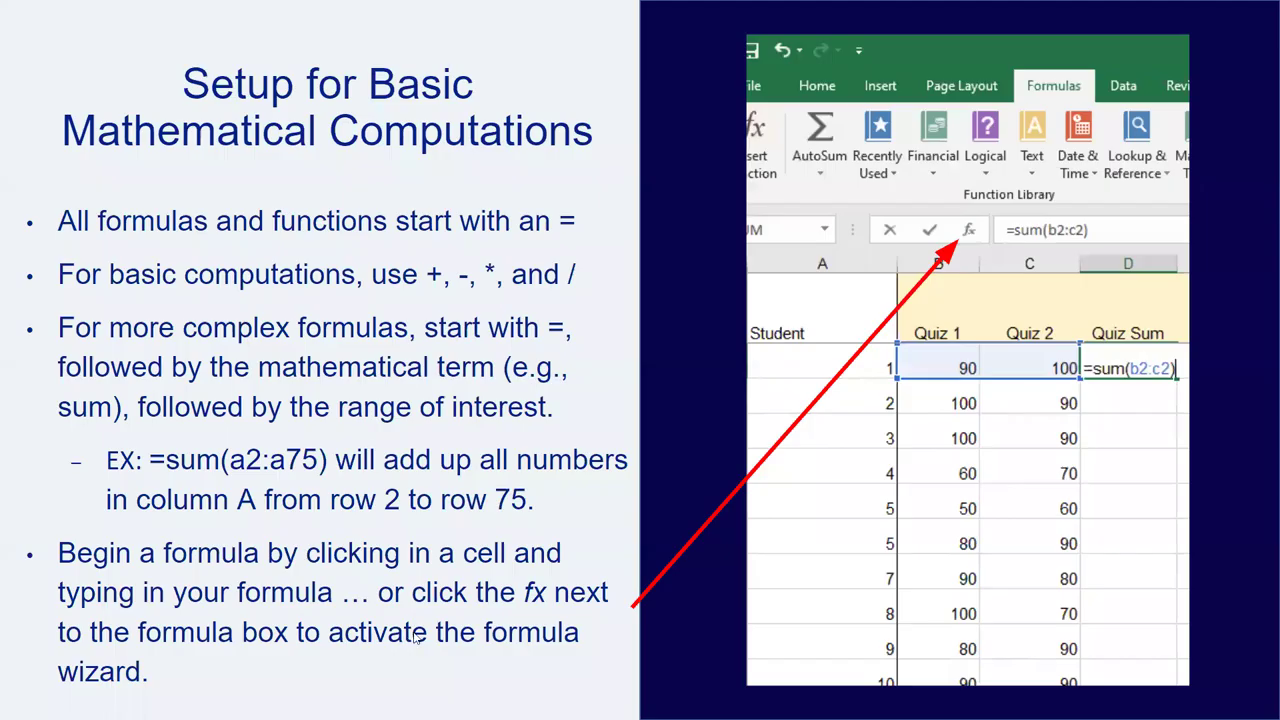
{"action": "left_click", "coordinate": [419, 391]}
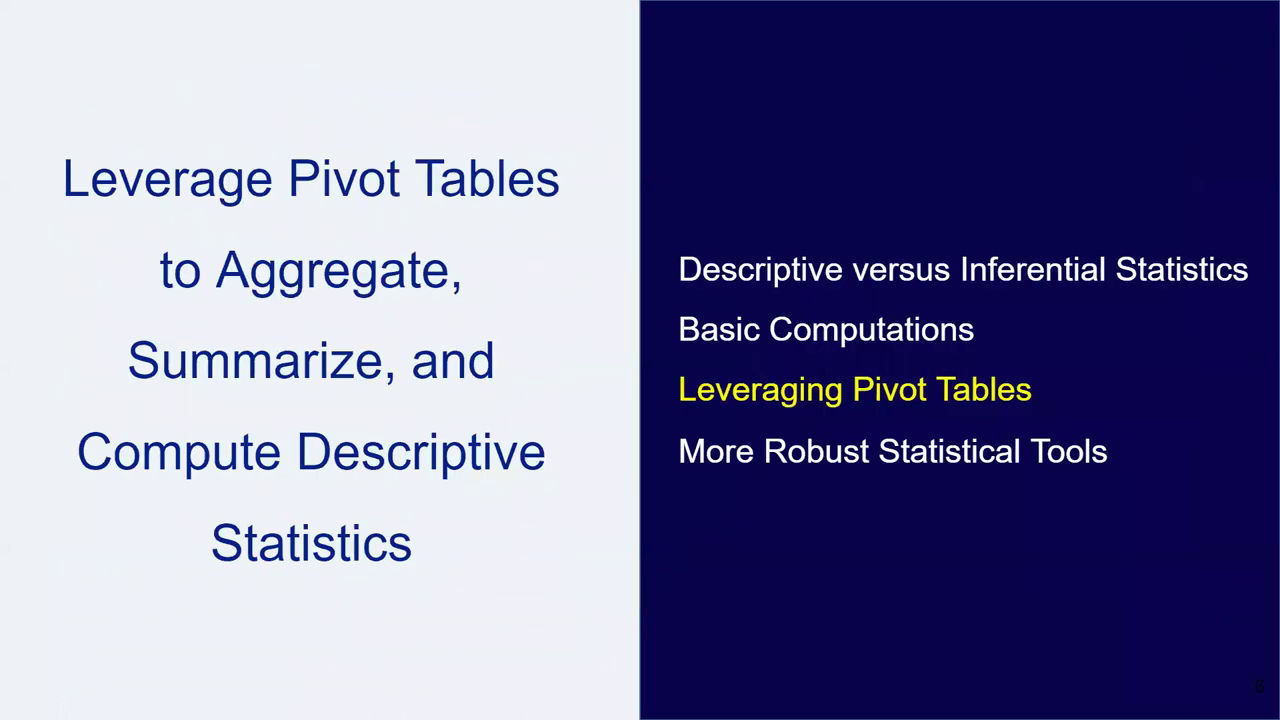
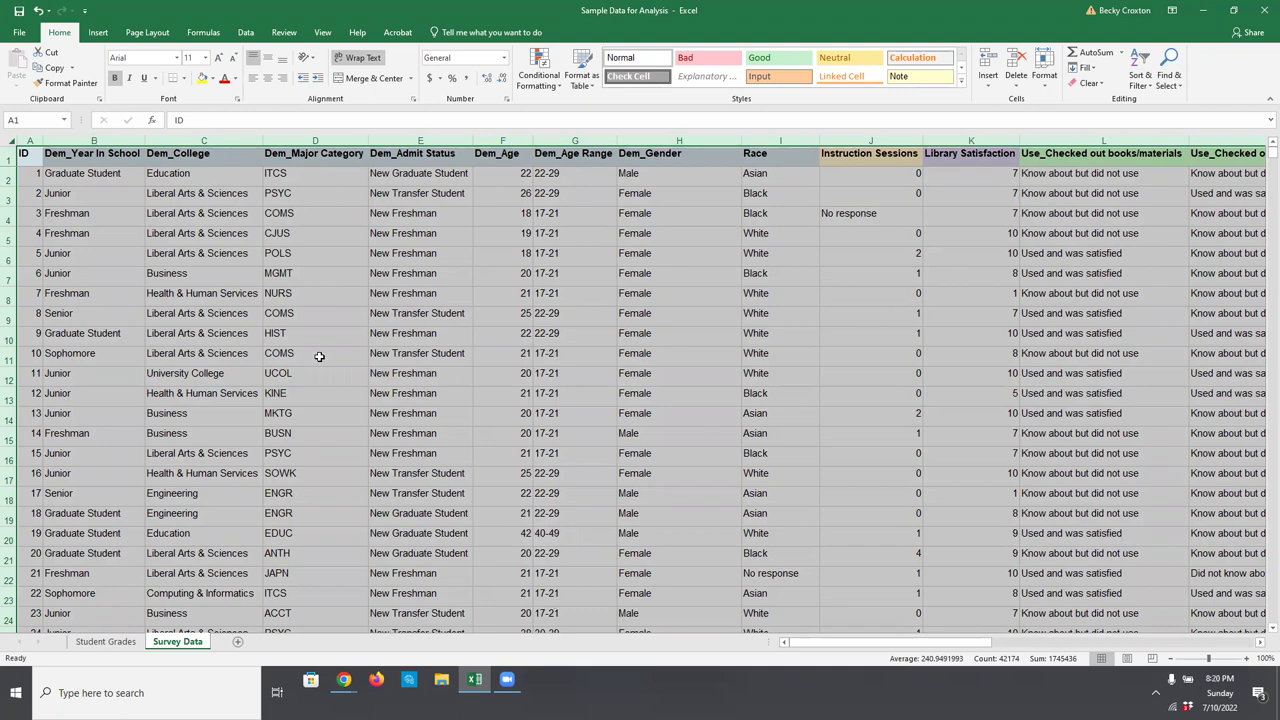
- Create a PivotTable on a new worksheet from columns A through W of the Survey Data sheet
{"action": "left_click", "coordinate": [96, 33]}
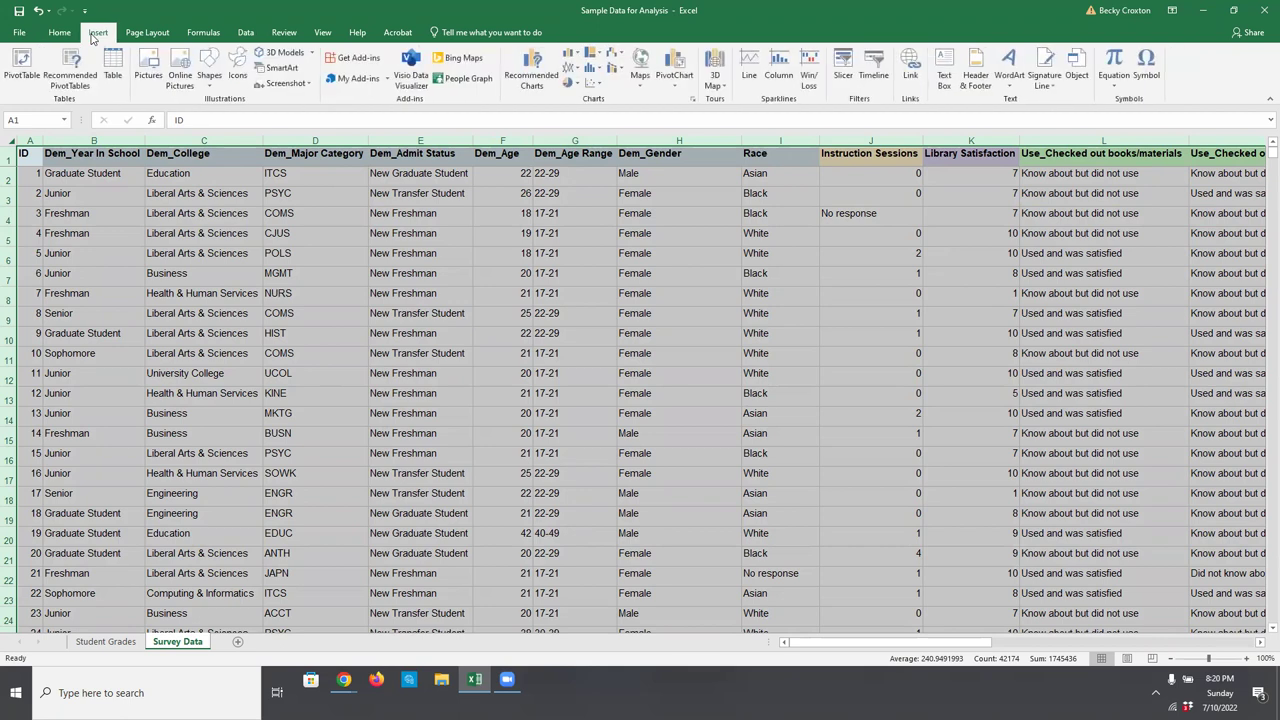
{"action": "left_click", "coordinate": [20, 62]}
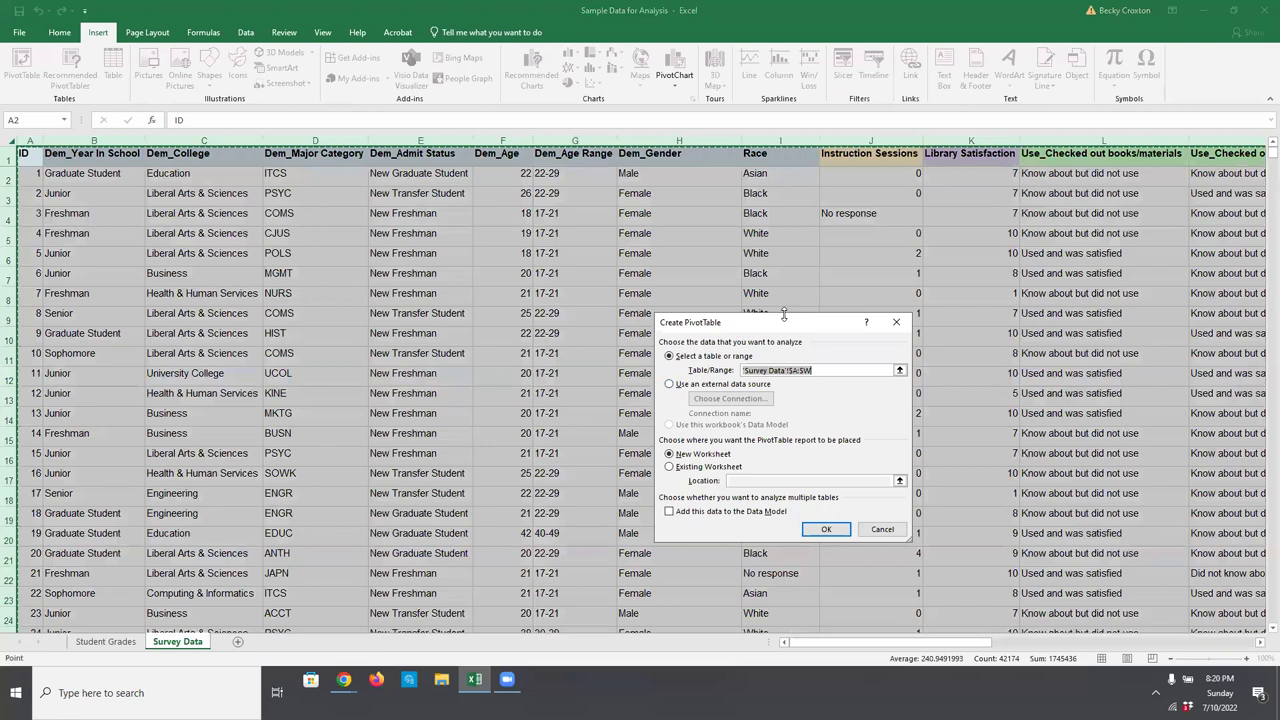
{"action": "left_click", "coordinate": [827, 533]}
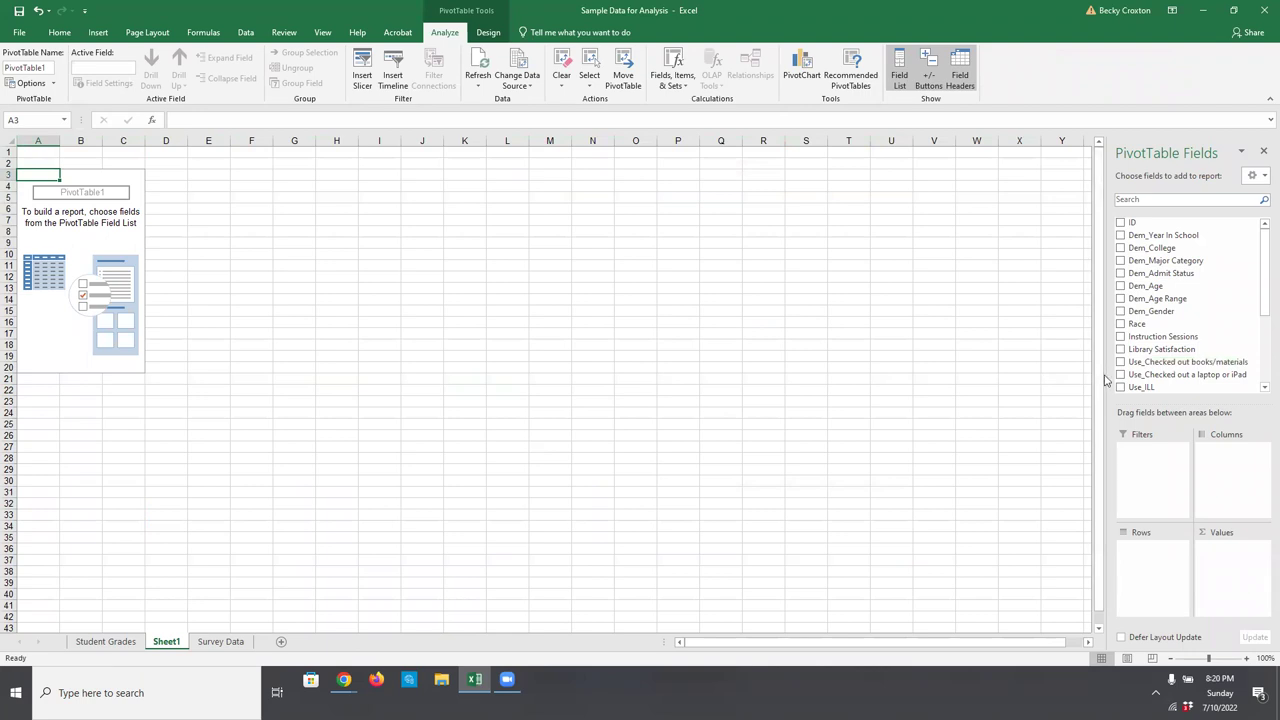
- Widen the PivotTable field list and place Dem_Year In School in the rows area
{"action": "left_click_drag", "start_coordinate": [1107, 380], "coordinate": [846, 380]}
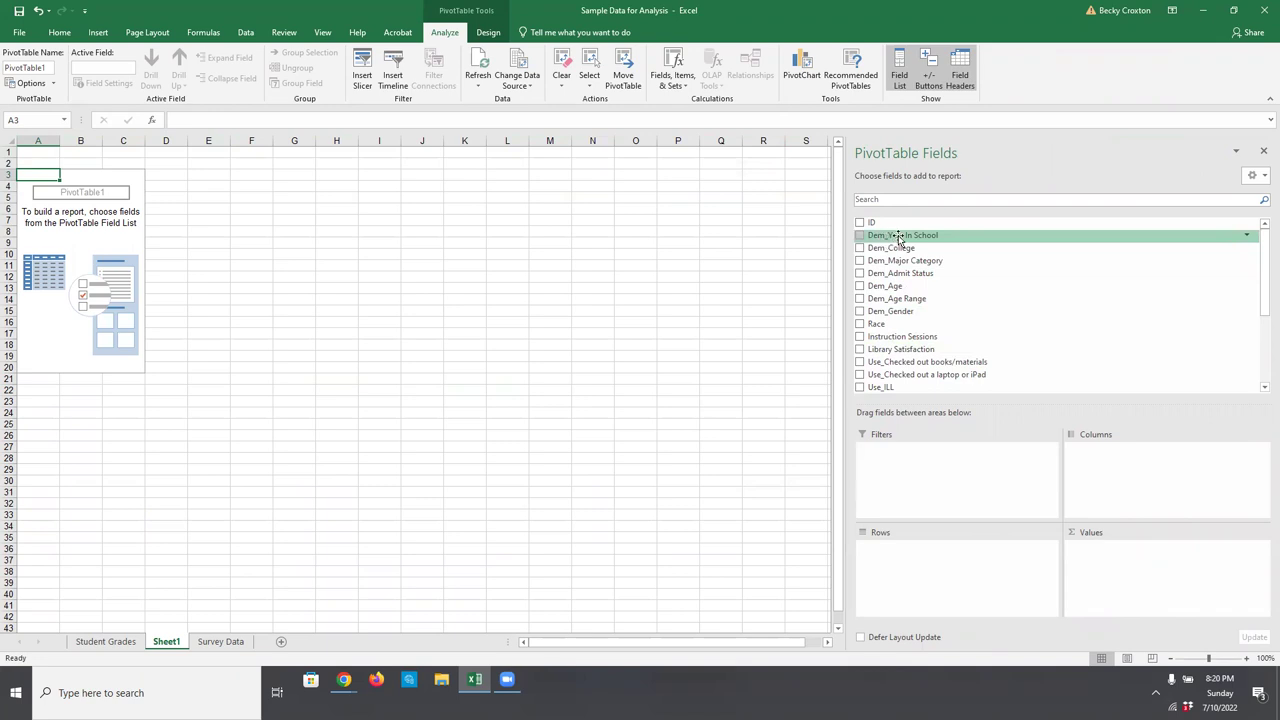
{"action": "left_click_drag", "start_coordinate": [898, 238], "coordinate": [897, 553]}
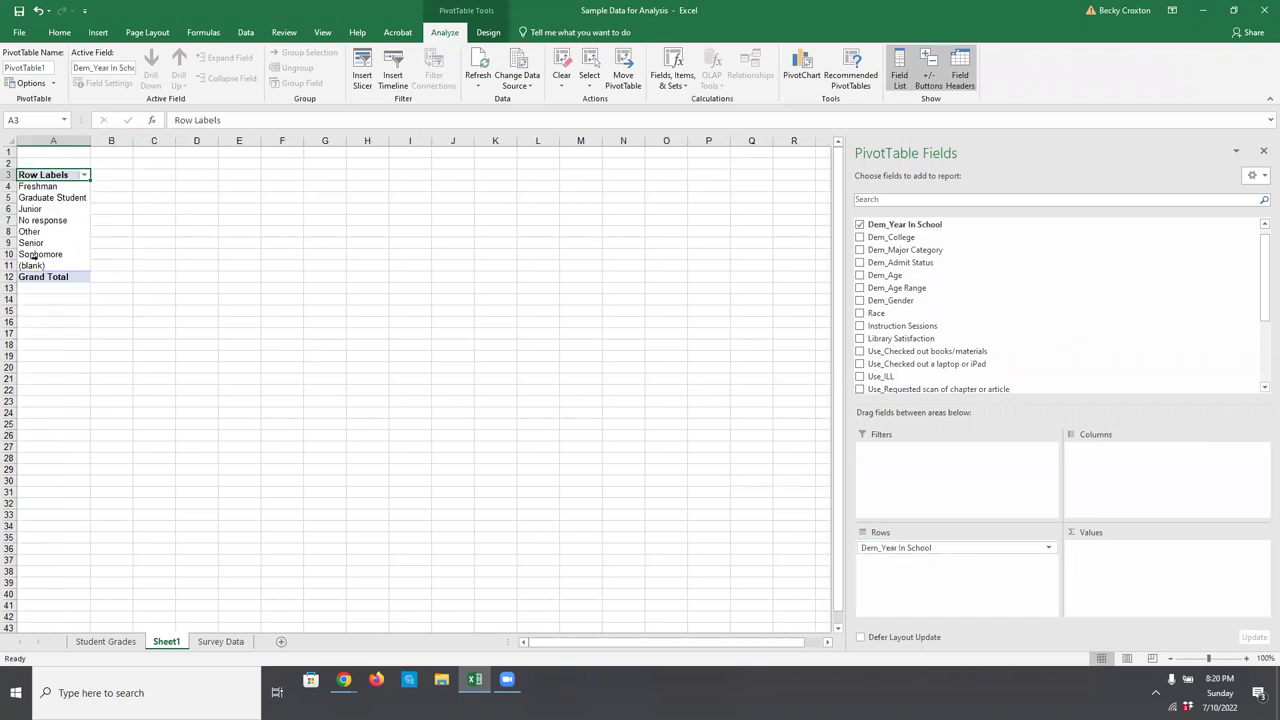
- Set the font size of the entire PivotTable worksheet to 11
{"action": "left_click", "coordinate": [8, 141]}
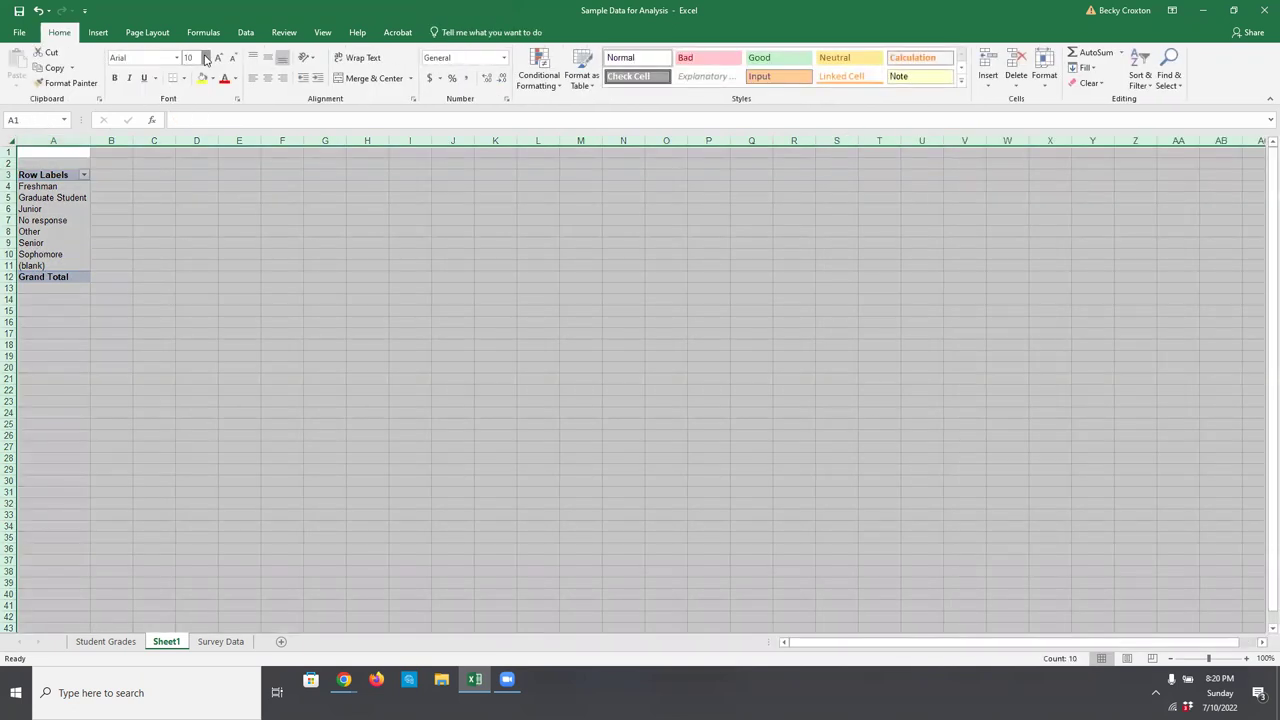
{"action": "left_click", "coordinate": [205, 57]}
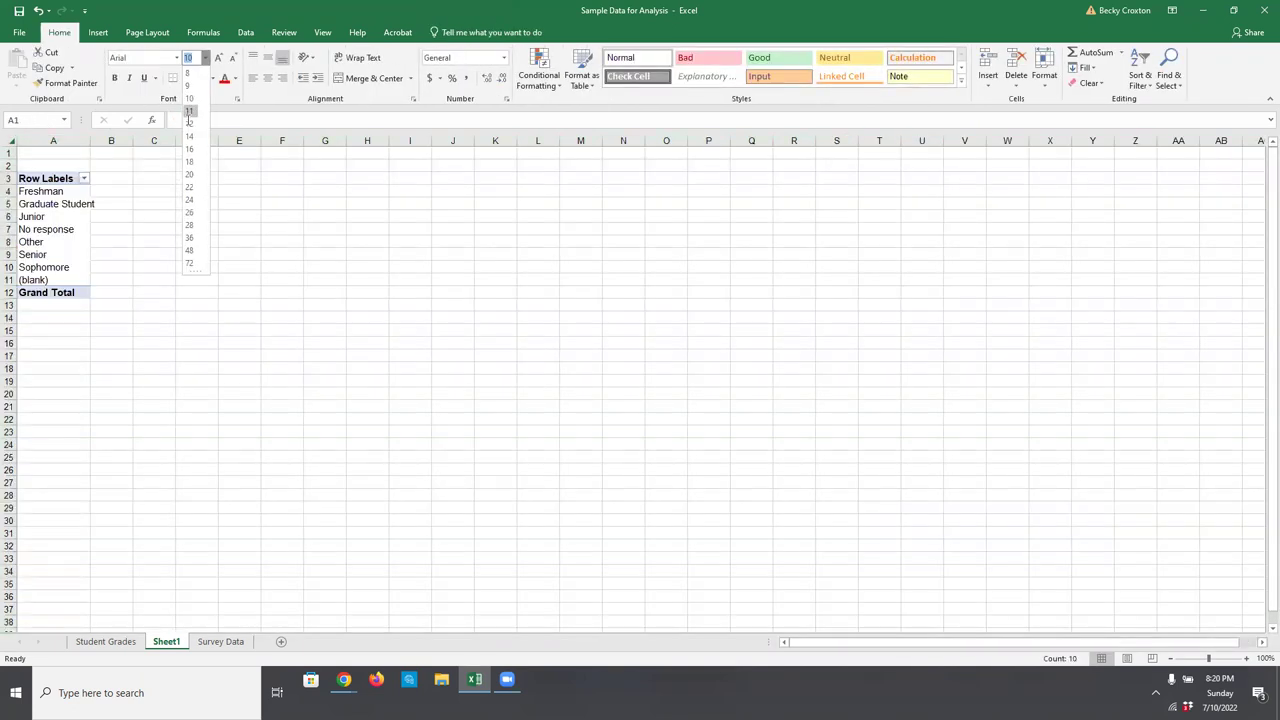
{"action": "left_click", "coordinate": [189, 111]}
{"action": "left_click", "coordinate": [156, 218]}
- Increase the height of all rows on the PivotTable sheet and reselect a cell in the table
{"action": "left_click", "coordinate": [8, 141]}
{"action": "left_click_drag", "start_coordinate": [10, 196], "coordinate": [10, 201]}
{"action": "left_click", "coordinate": [88, 228]}
{"action": "scroll", "coordinate": [105, 280], "scroll_direction": "down", "scroll_amount": 1}
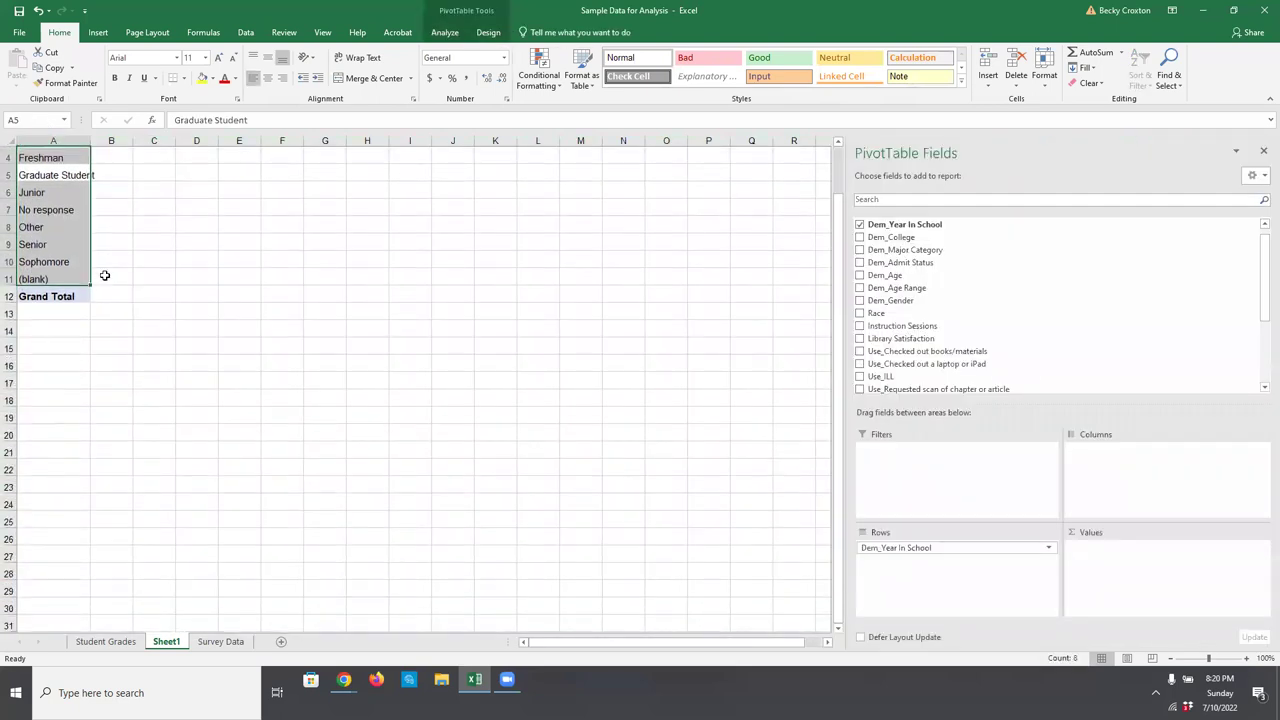
{"action": "scroll", "coordinate": [90, 274], "scroll_direction": "up", "scroll_amount": 1}
{"action": "key", "text": "Return"}
{"action": "key", "text": "Return"}
{"action": "key", "text": "Return"}
{"action": "left_click", "coordinate": [42, 190]}
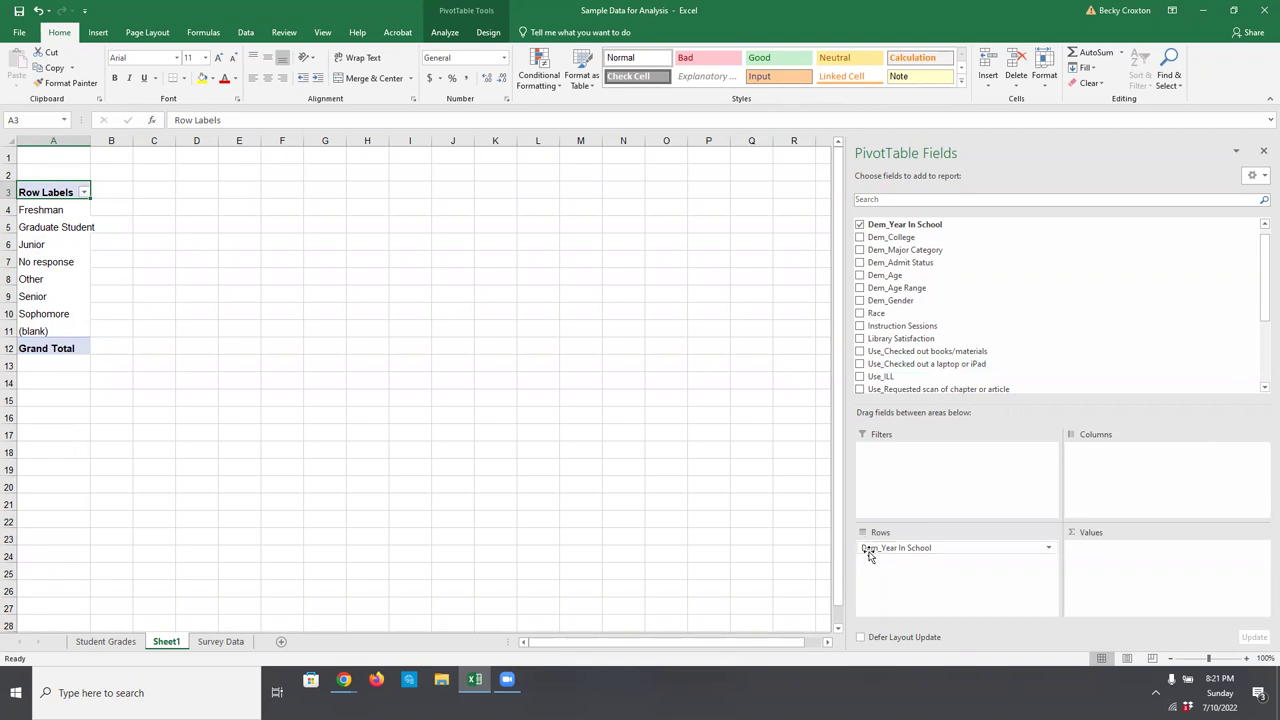
- Try Dem_Year In School in the columns area and return it to the rows area
{"action": "left_click_drag", "start_coordinate": [866, 549], "coordinate": [1106, 458]}
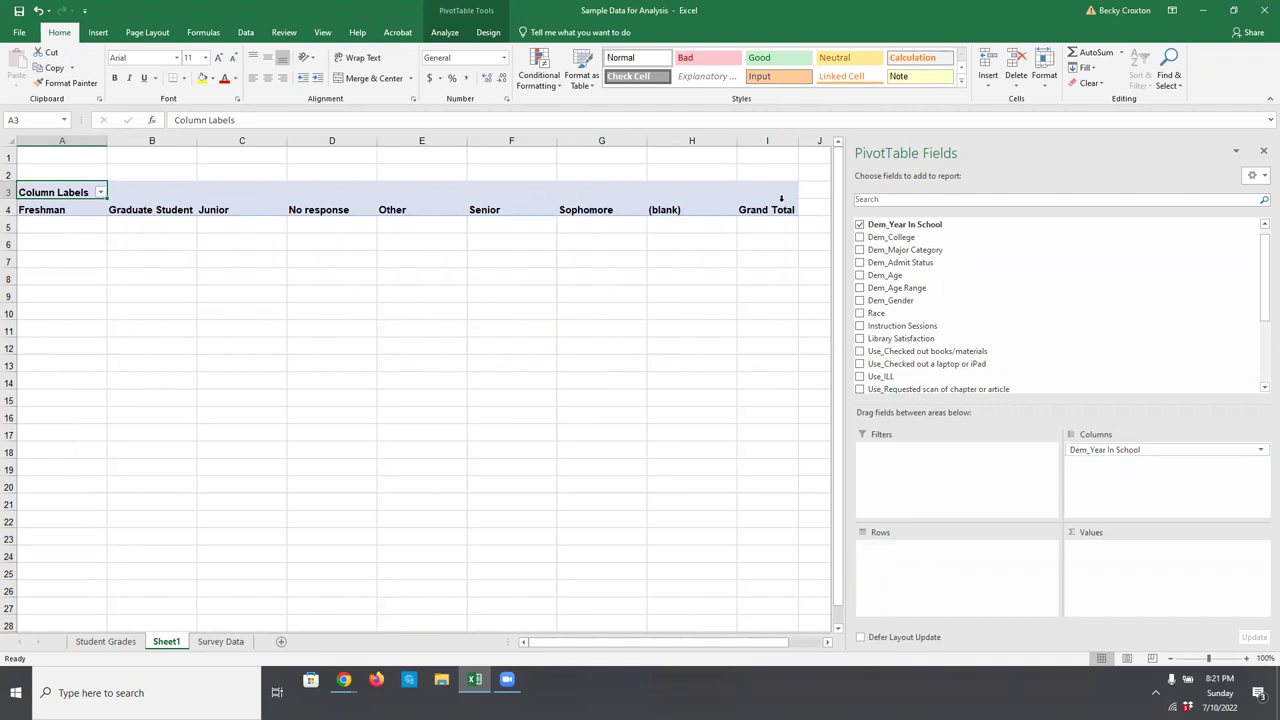
{"action": "left_click_drag", "start_coordinate": [1094, 452], "coordinate": [920, 545]}
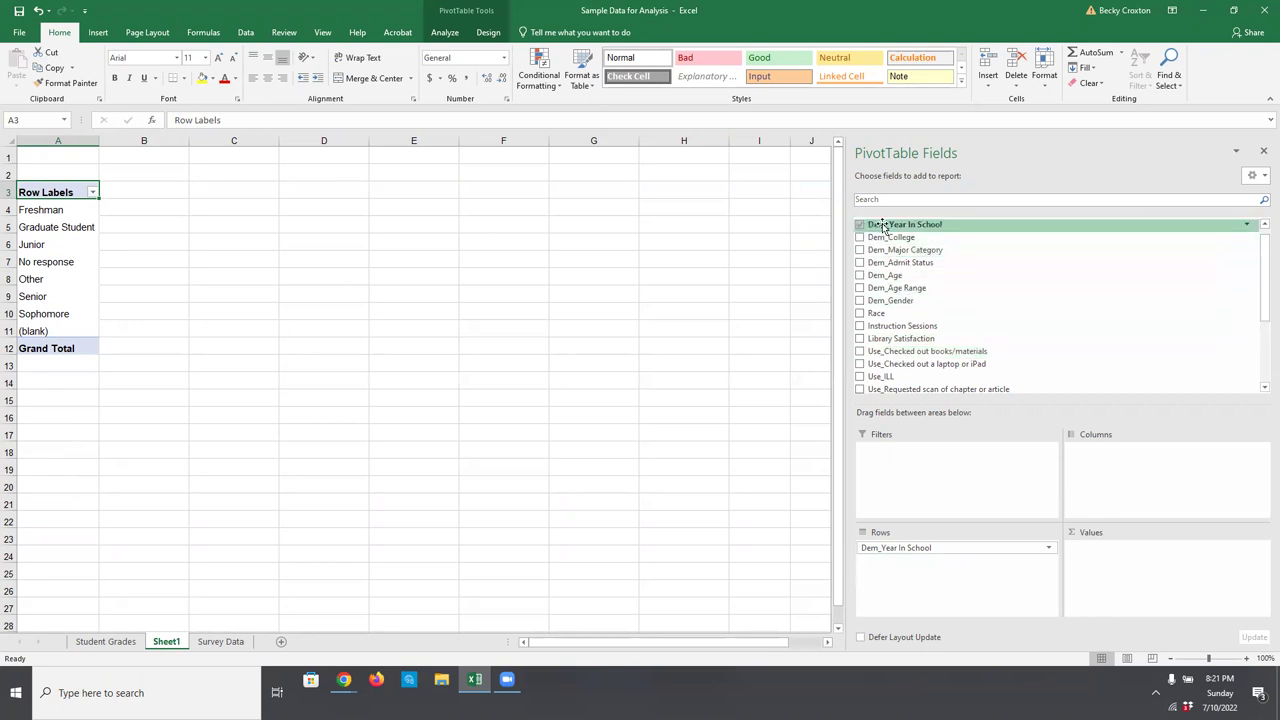
- Add Dem_Year In School to the values area twice to create two count columns
{"action": "left_click_drag", "start_coordinate": [882, 227], "coordinate": [1114, 552]}
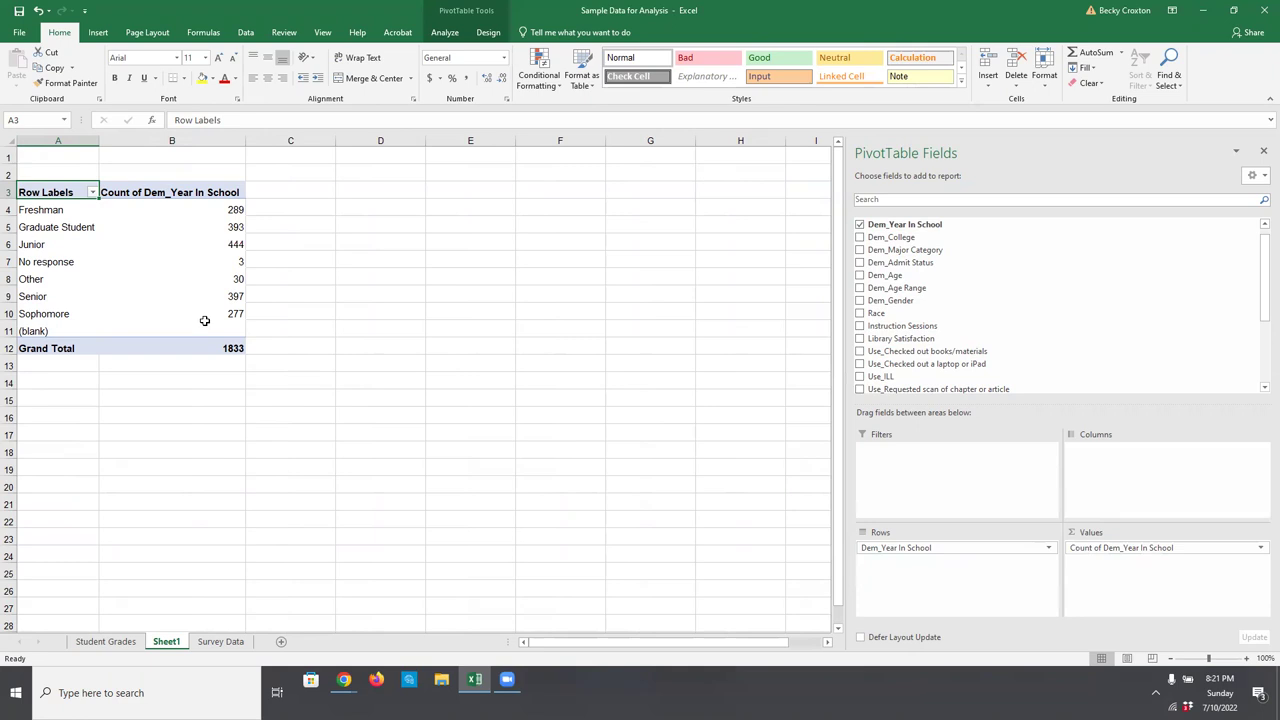
{"action": "mouse_move", "coordinate": [194, 327]}
{"action": "left_click_drag", "start_coordinate": [903, 228], "coordinate": [1108, 570]}
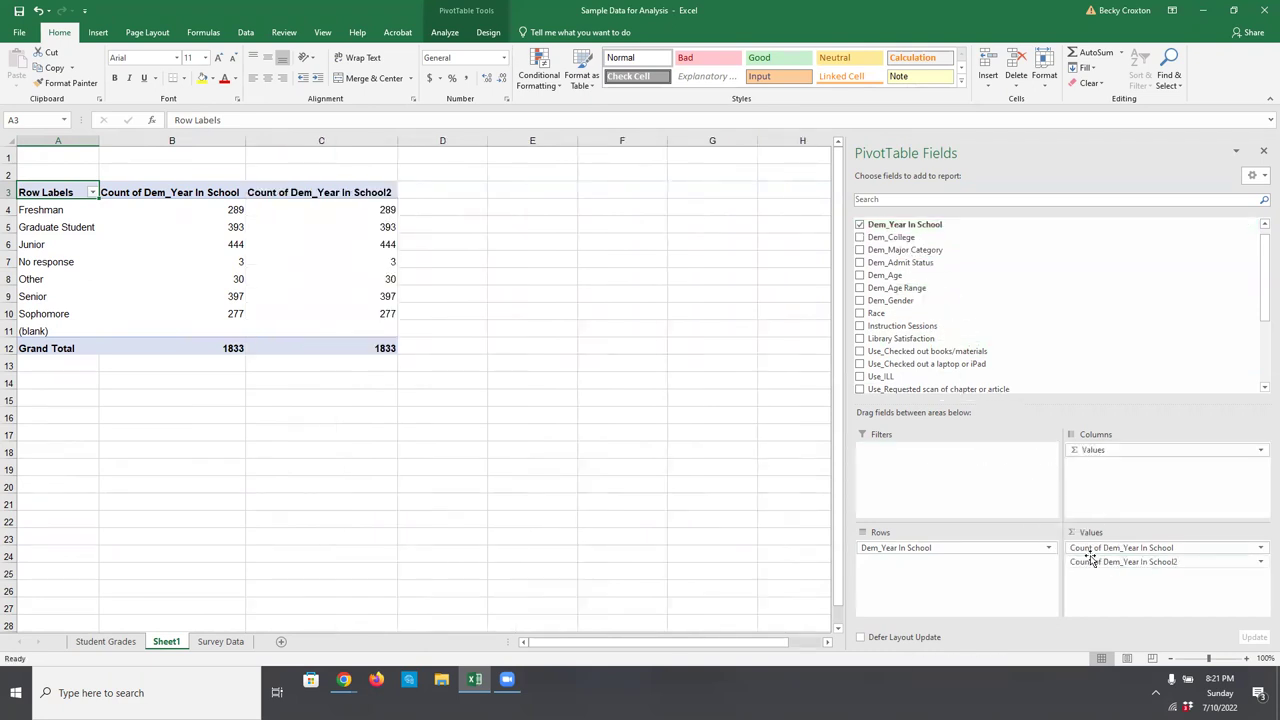
- Show the second Dem_Year In School count column as % of Column Total
{"action": "mouse_move", "coordinate": [199, 206]}
{"action": "mouse_move", "coordinate": [299, 206]}
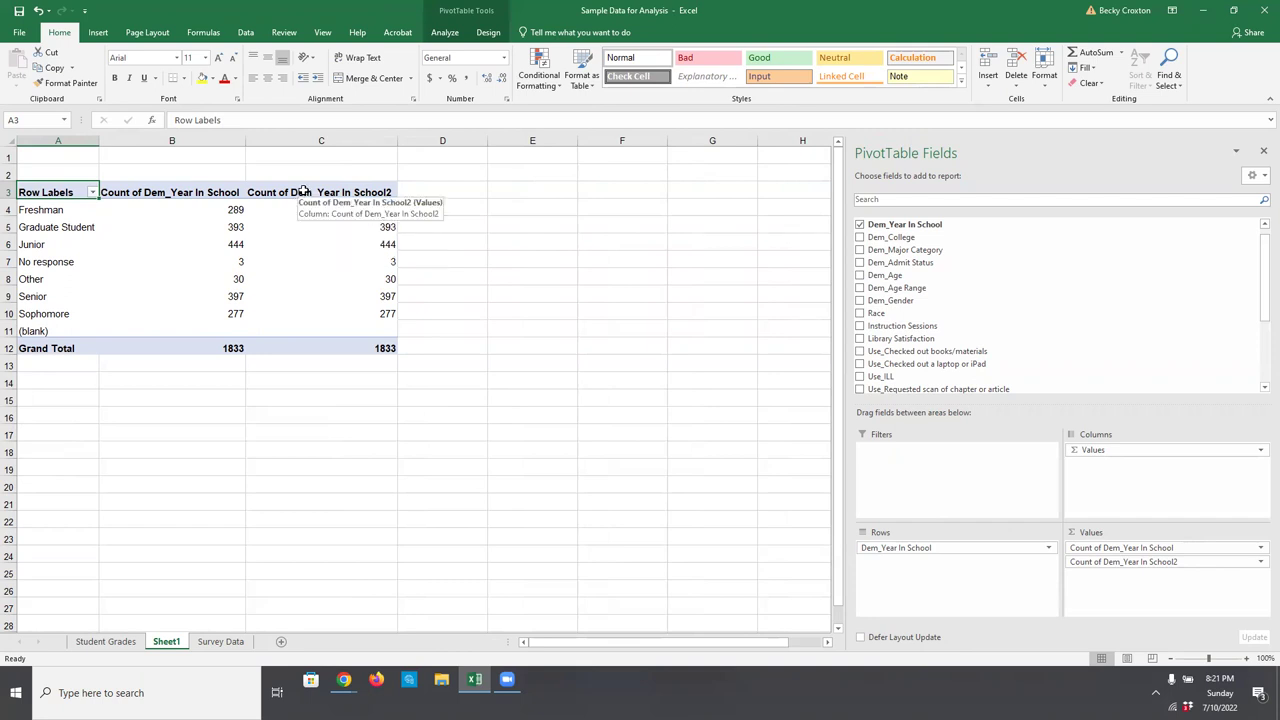
{"action": "left_click", "coordinate": [305, 191]}
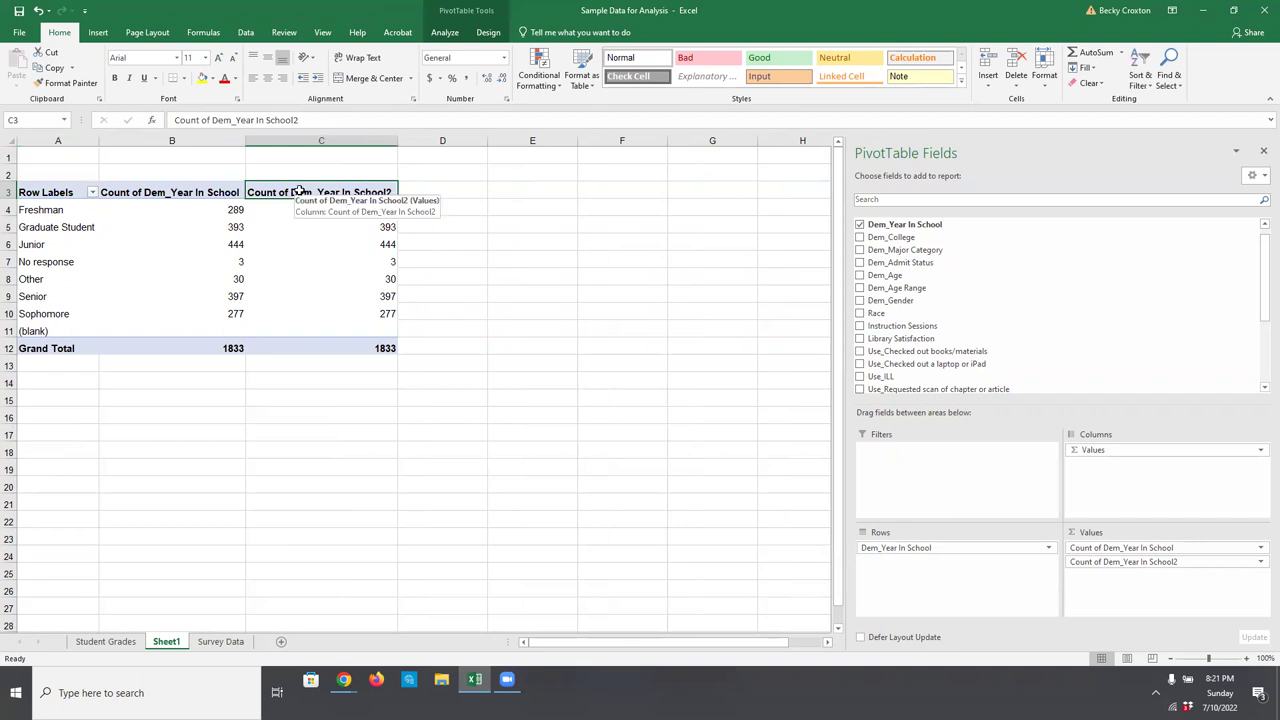
{"action": "right_click", "coordinate": [300, 191]}
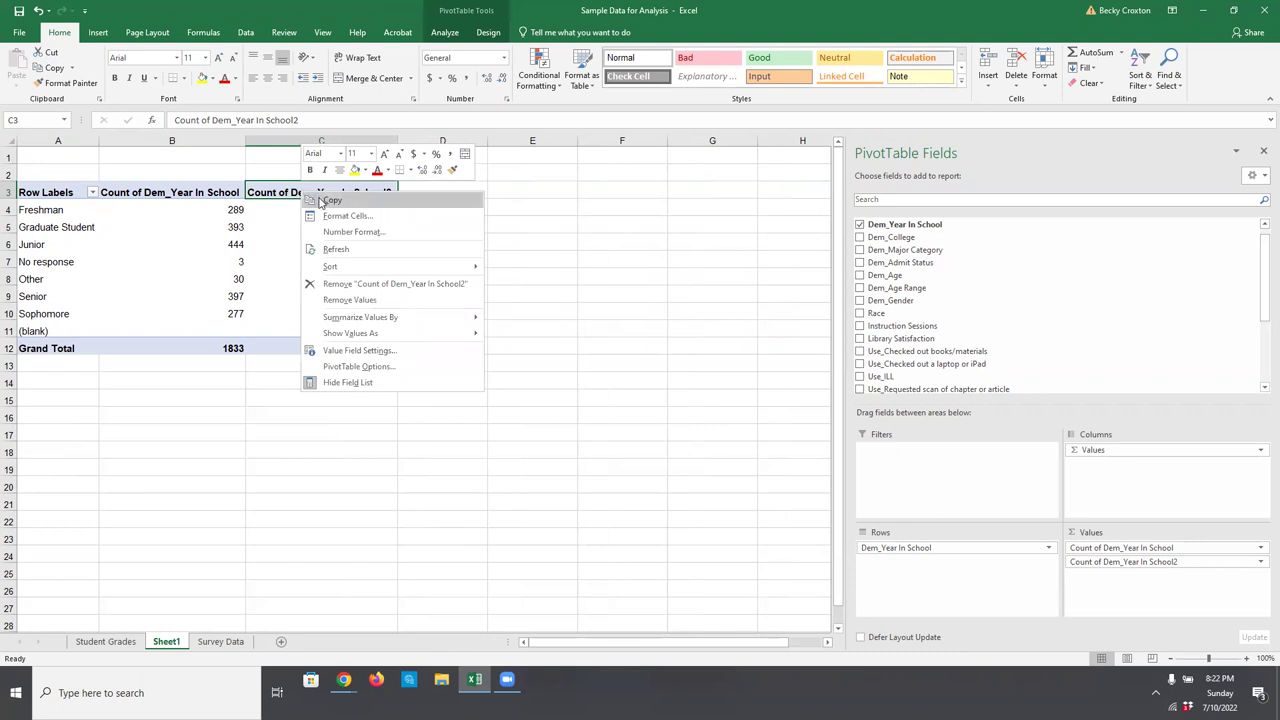
{"action": "mouse_move", "coordinate": [354, 338]}
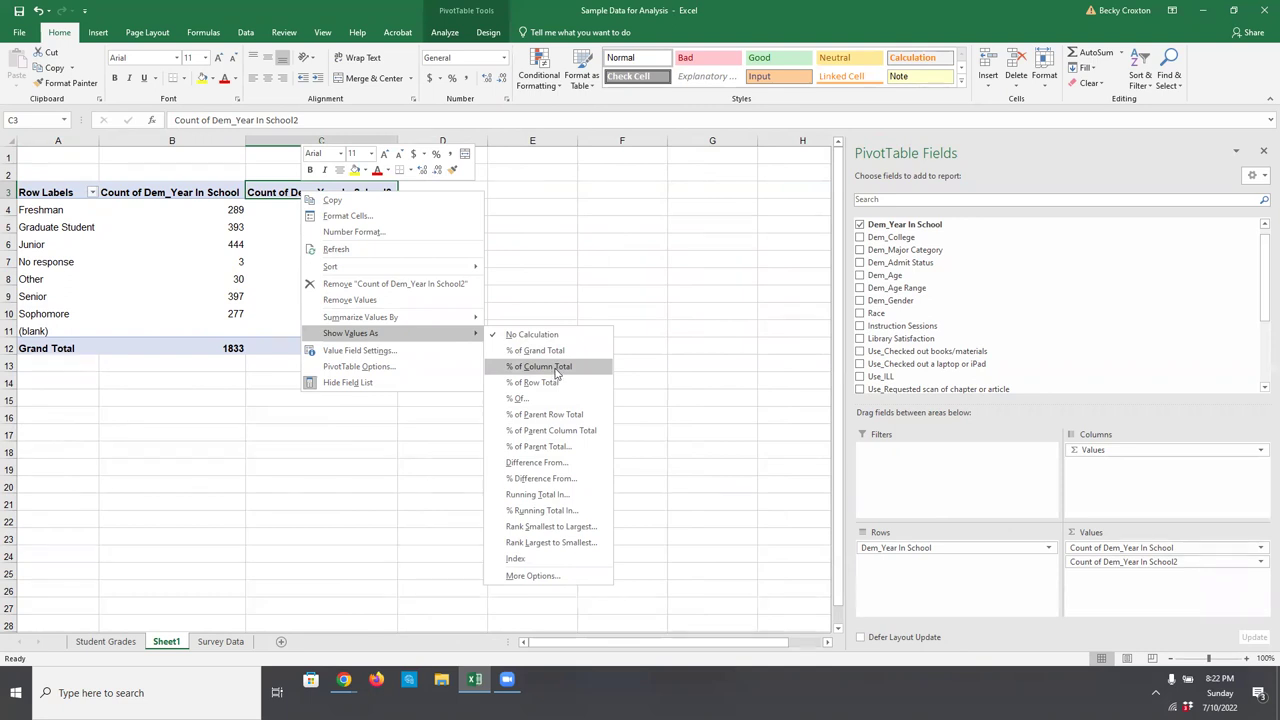
{"action": "left_click", "coordinate": [557, 367]}
{"action": "left_click", "coordinate": [545, 365]}
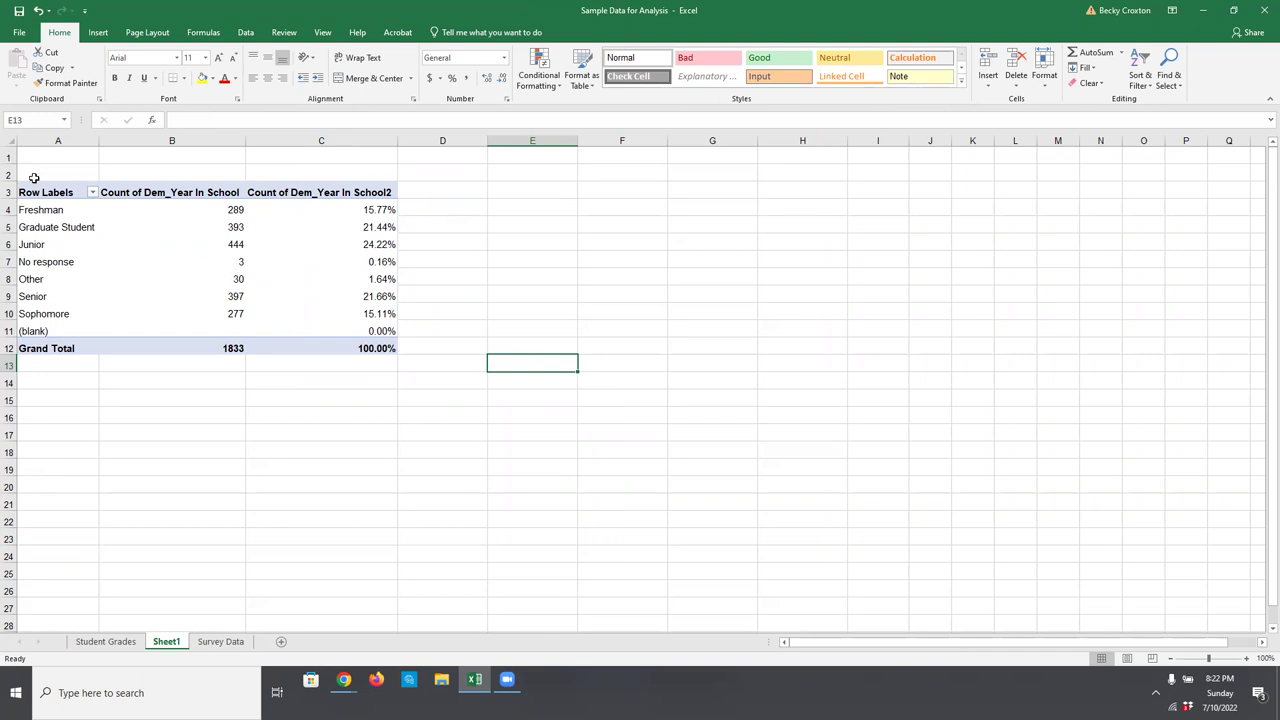
- Filter the PivotTable to hide the (blank) row
{"action": "left_click", "coordinate": [24, 331]}
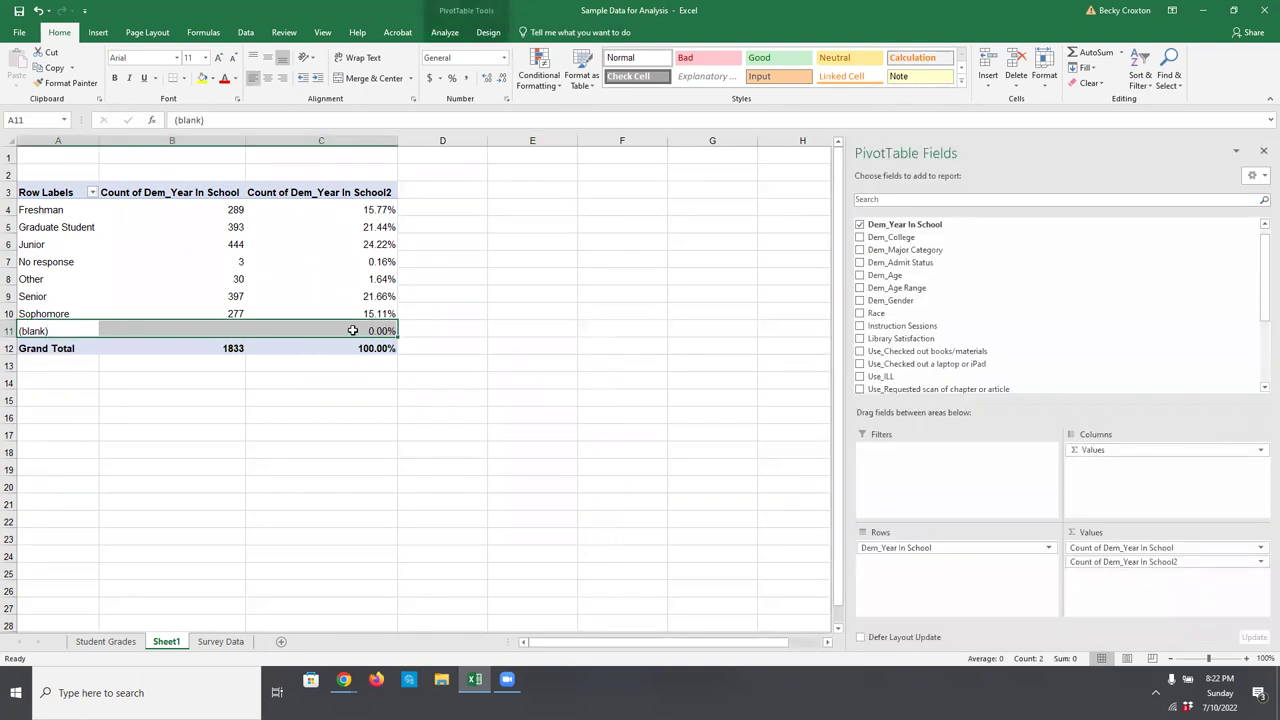
{"action": "right_click", "coordinate": [34, 331]}
{"action": "left_click", "coordinate": [34, 331]}
{"action": "right_click", "coordinate": [34, 331]}
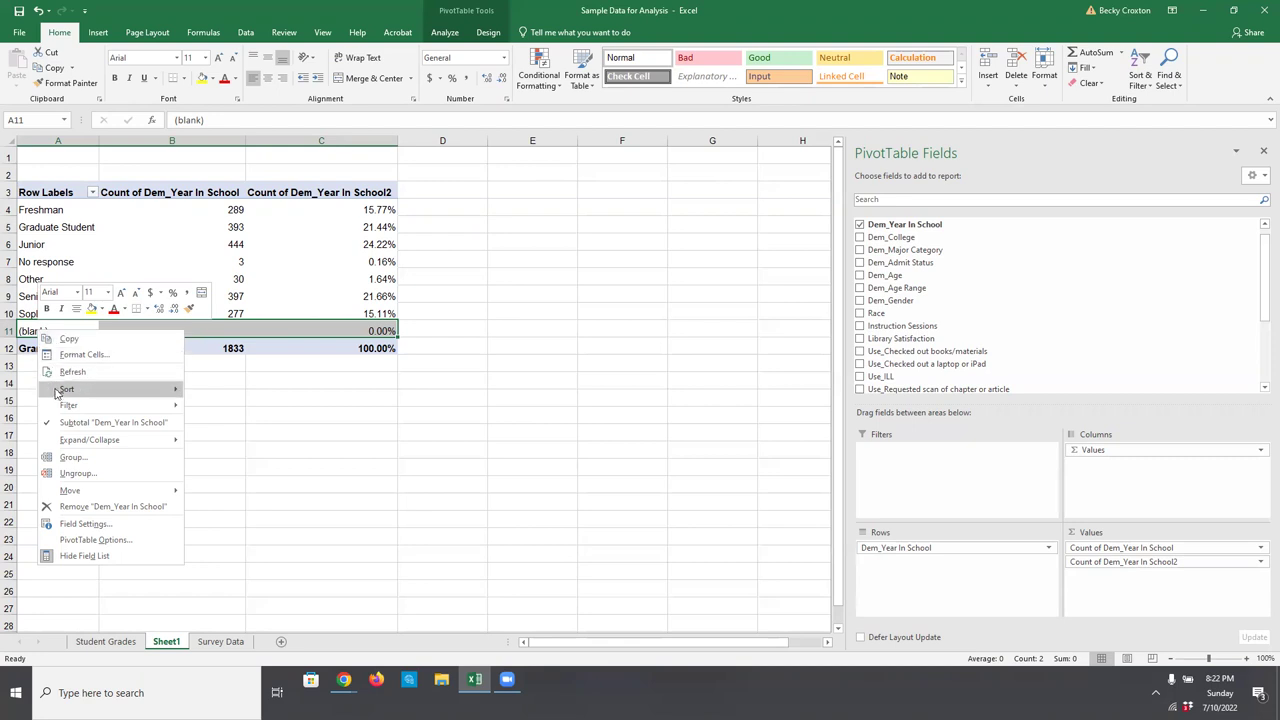
{"action": "mouse_move", "coordinate": [62, 410]}
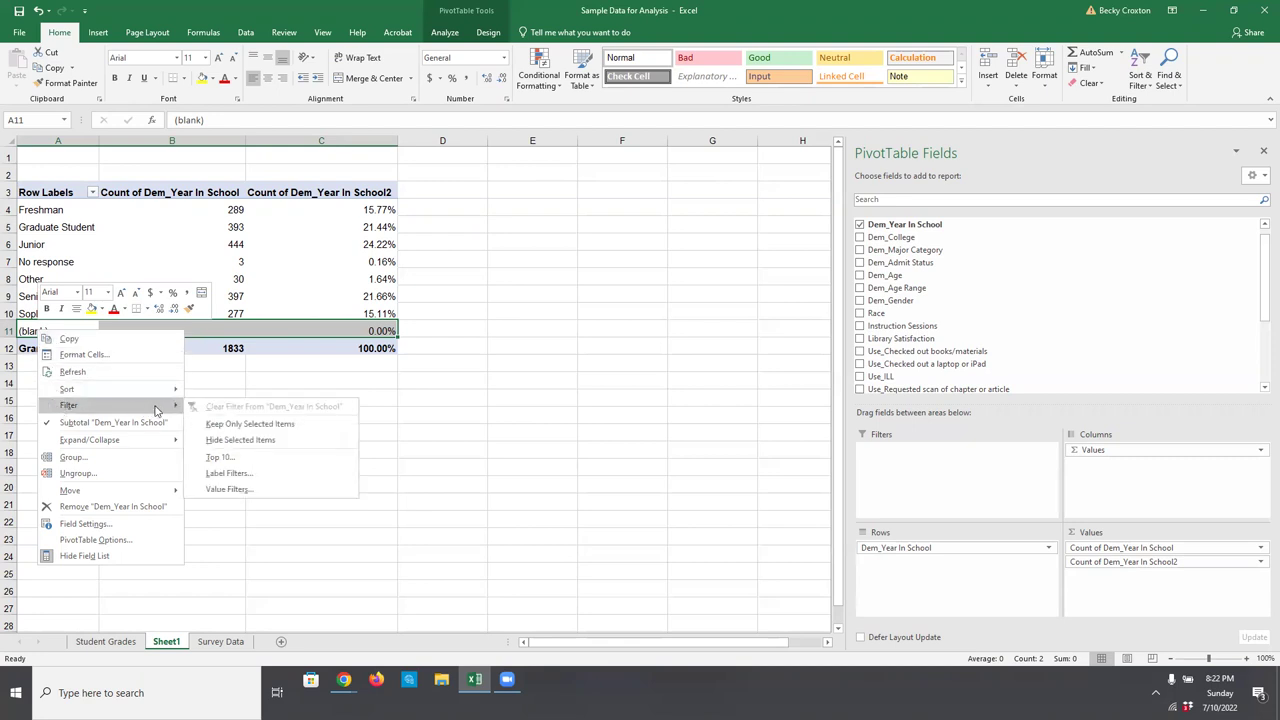
{"action": "left_click", "coordinate": [230, 441]}
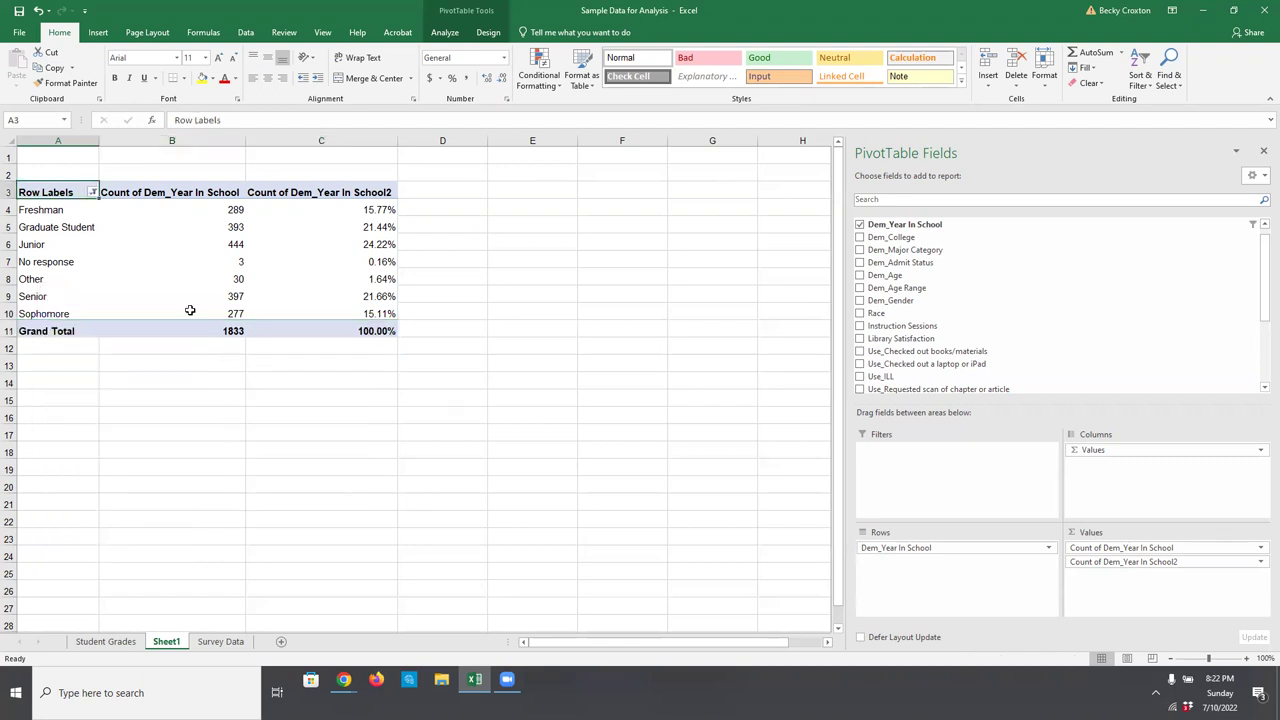
- Filter the PivotTable to hide the No response row
{"action": "left_click", "coordinate": [35, 262]}
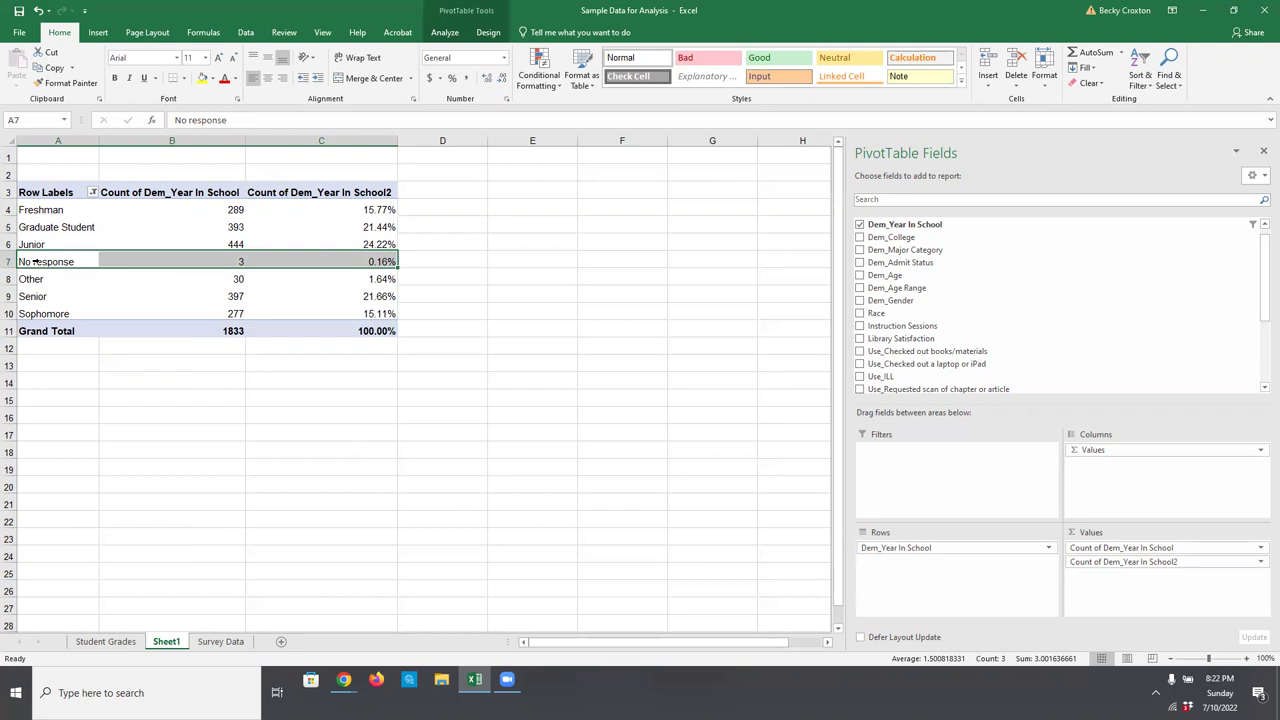
{"action": "right_click", "coordinate": [35, 262]}
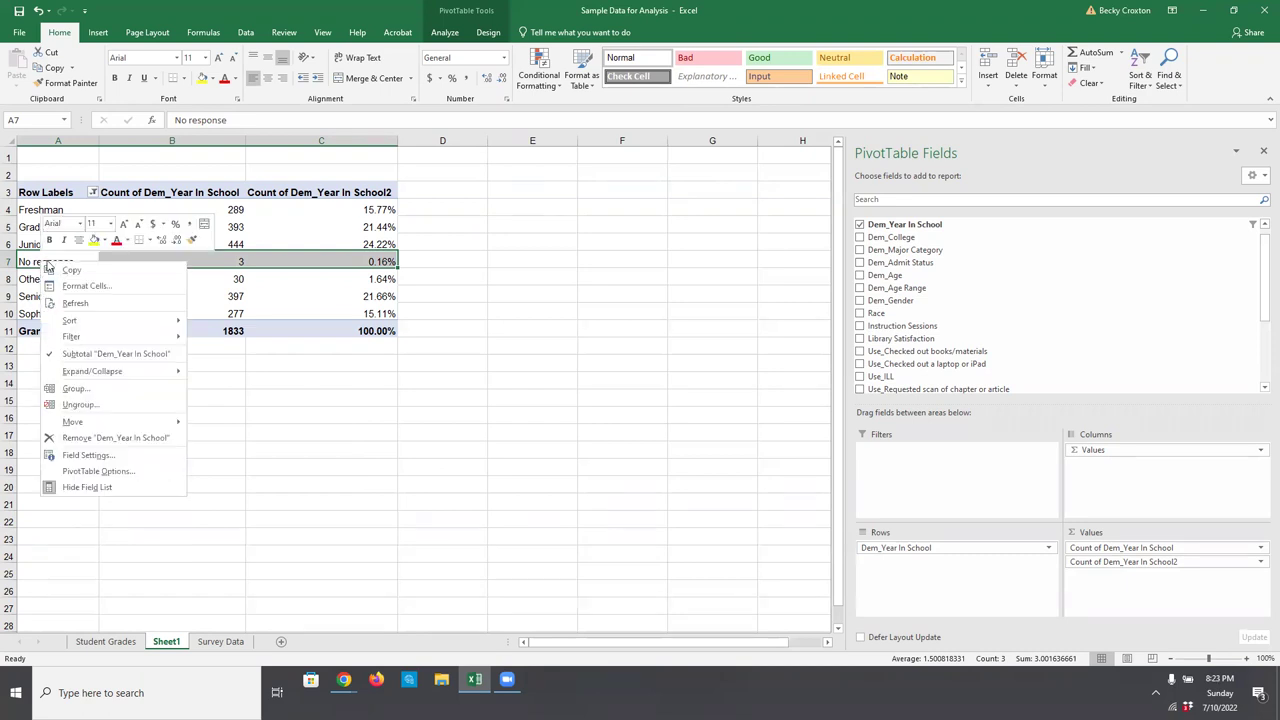
{"action": "mouse_move", "coordinate": [66, 340]}
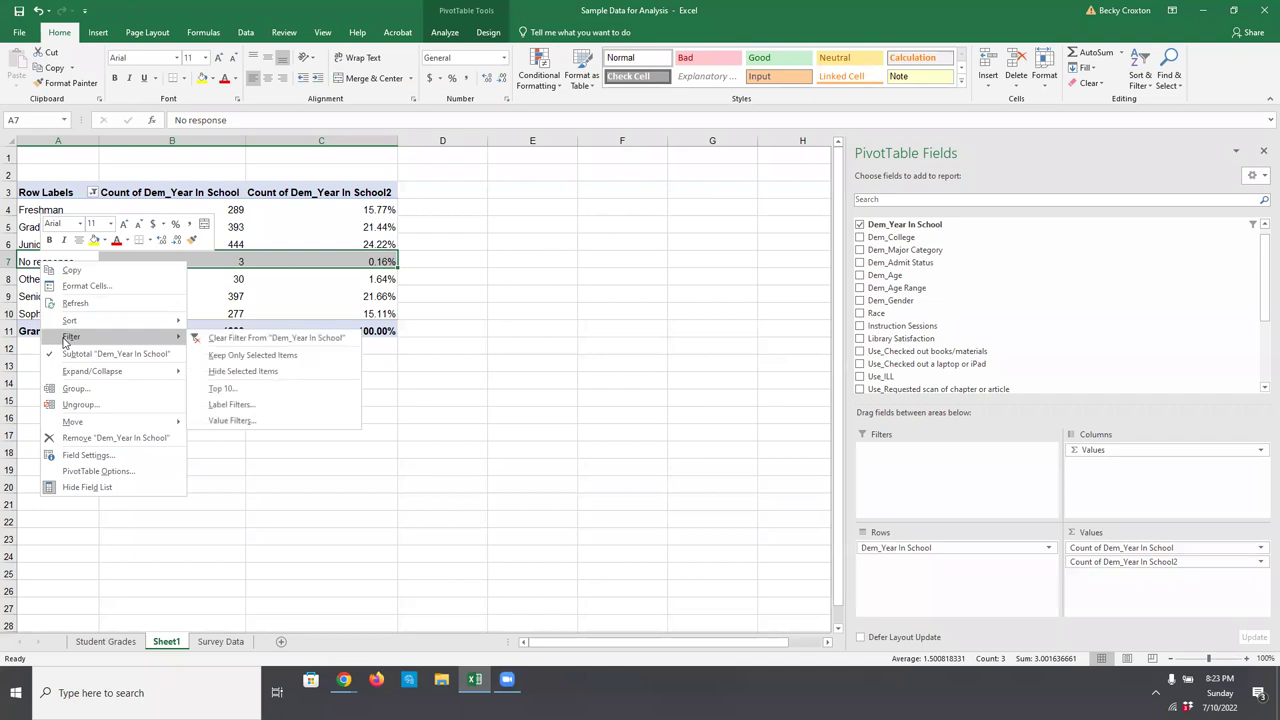
{"action": "left_click", "coordinate": [234, 371]}
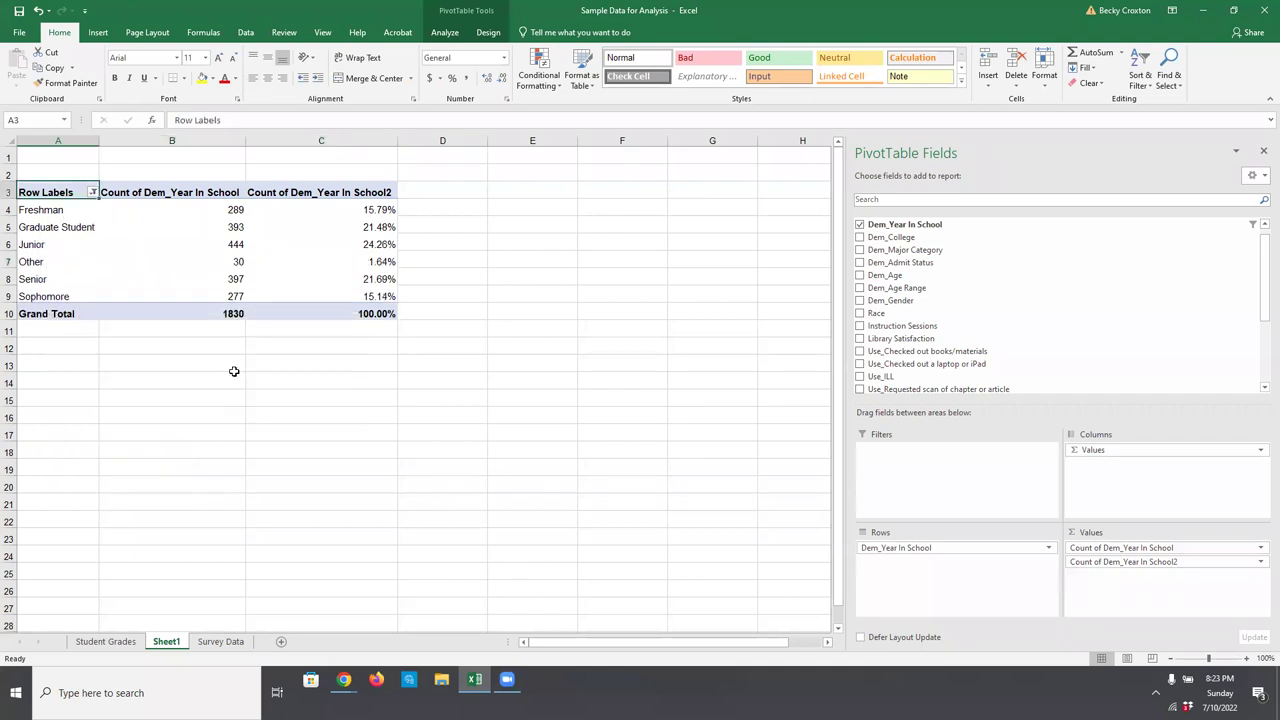
{"action": "left_click", "coordinate": [234, 371]}
{"action": "left_click", "coordinate": [497, 294]}
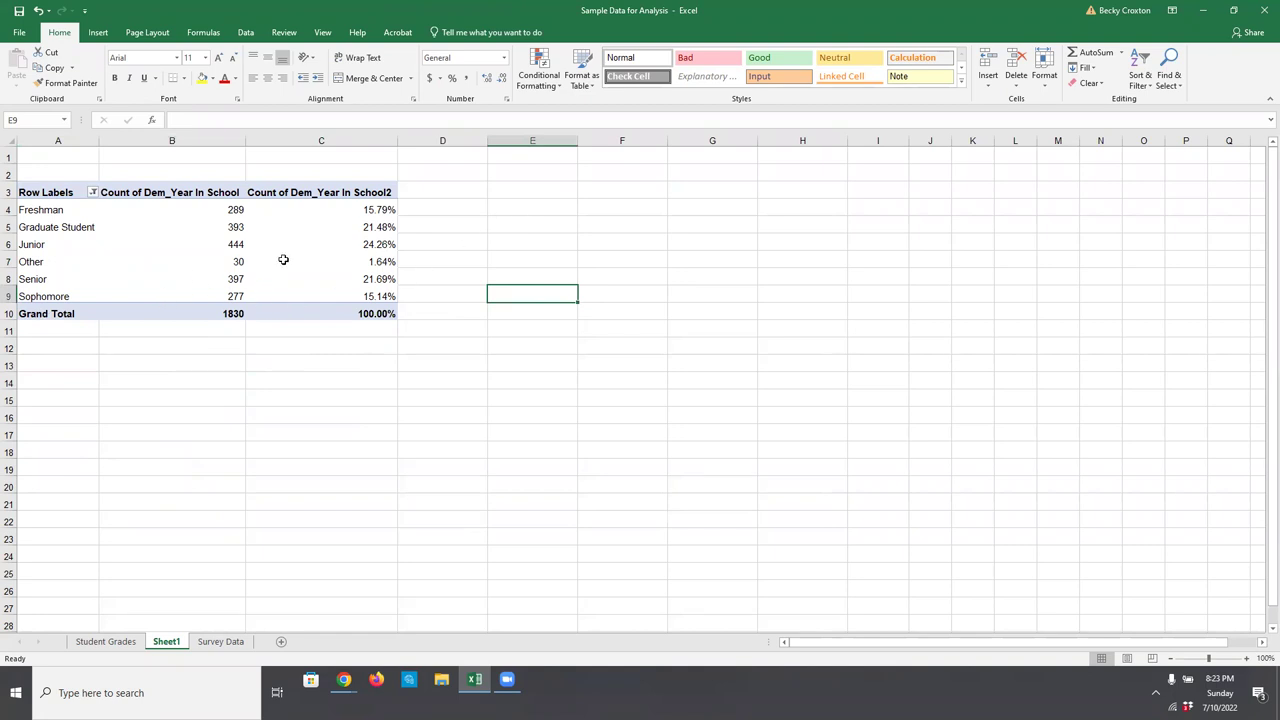
{"action": "left_click", "coordinate": [27, 262]}
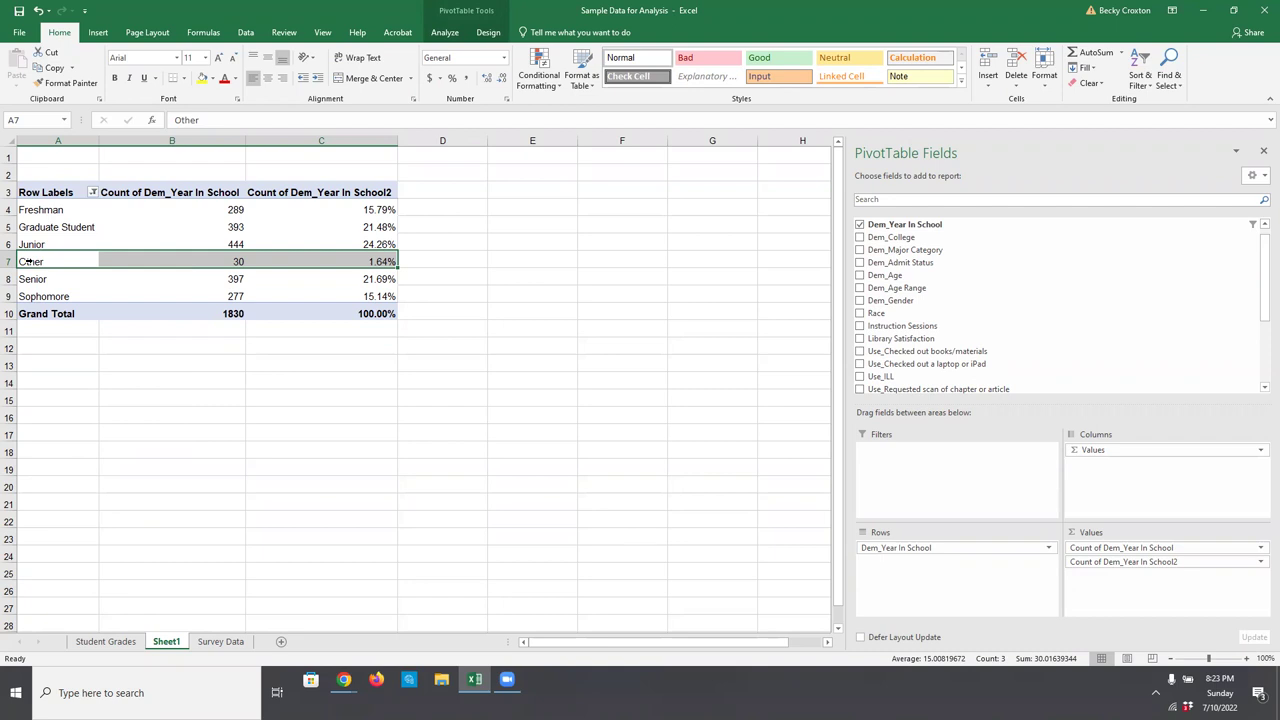
{"action": "left_click_drag", "start_coordinate": [30, 261], "coordinate": [86, 376]}
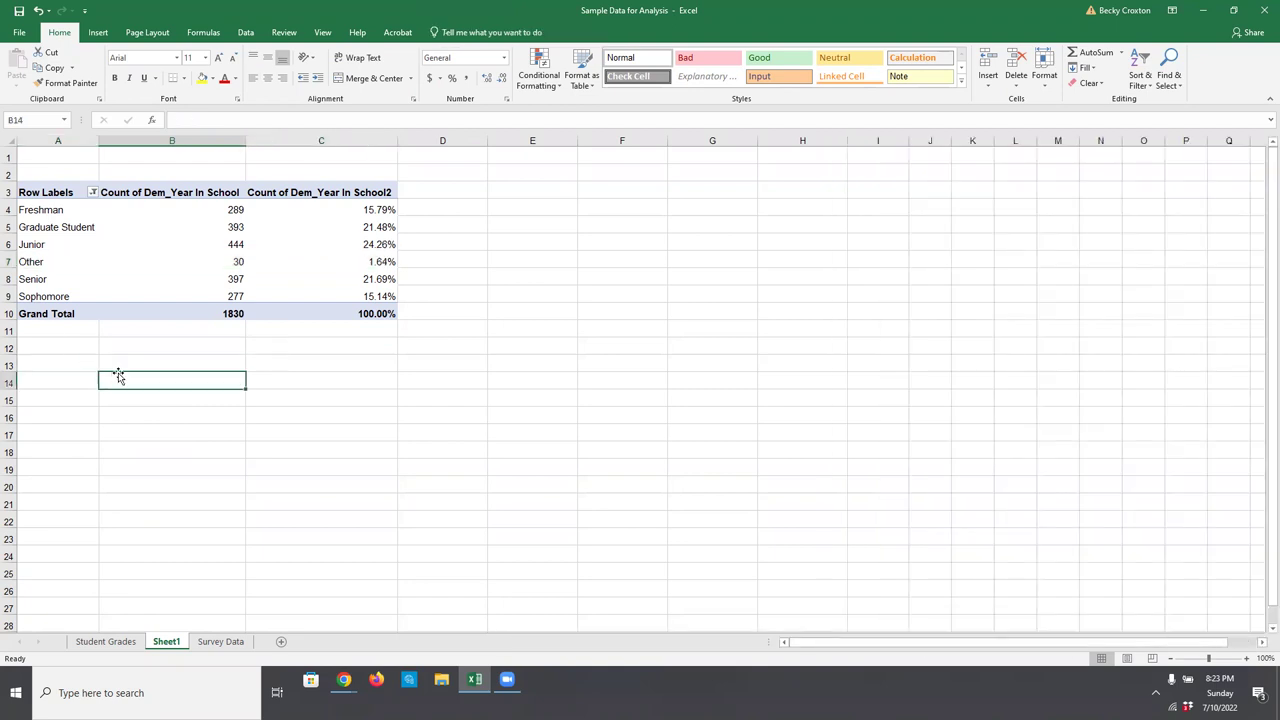
{"action": "left_click", "coordinate": [57, 209]}
{"action": "left_click", "coordinate": [160, 207]}
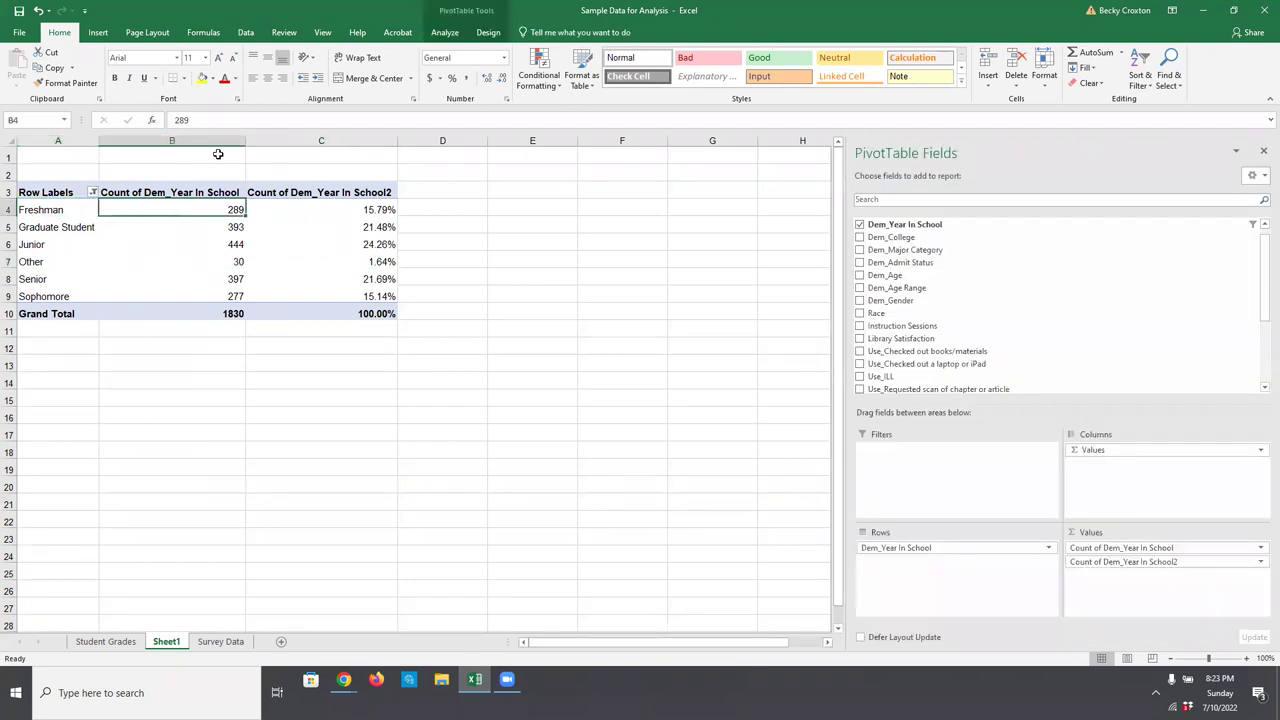
{"action": "mouse_move", "coordinate": [290, 242]}
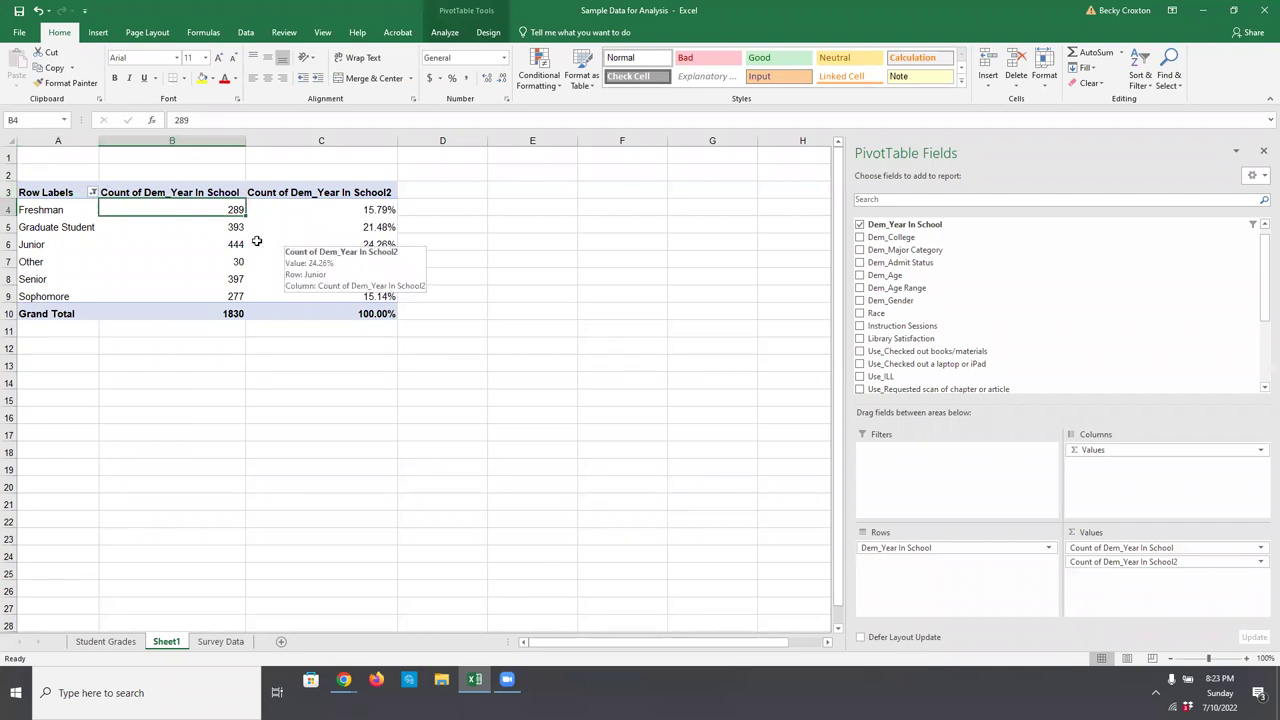
- Copy the whole PivotTable, including headers and grand total, and paste it as values starting at cell A14
{"action": "left_click_drag", "start_coordinate": [60, 192], "coordinate": [344, 306]}
{"action": "mouse_move", "coordinate": [349, 305]}
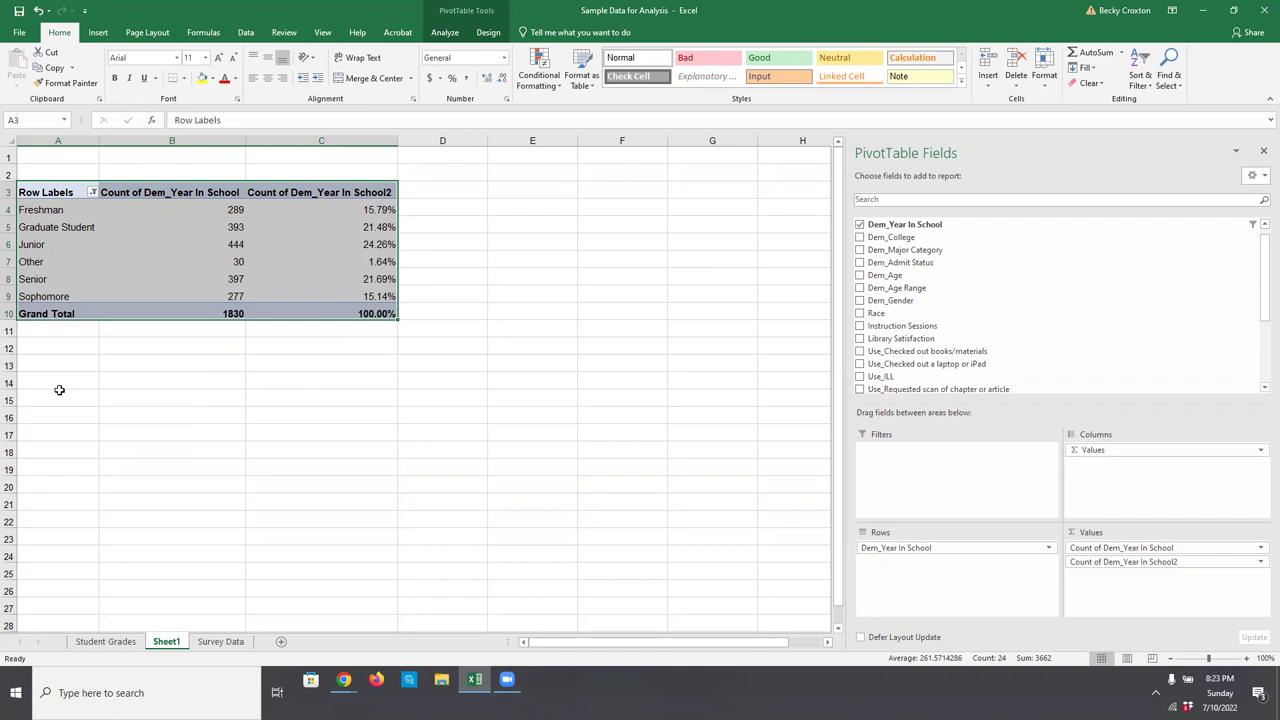
{"action": "left_click_drag", "start_coordinate": [55, 193], "coordinate": [347, 311]}
{"action": "right_click", "coordinate": [107, 260]}
{"action": "left_click", "coordinate": [136, 270]}
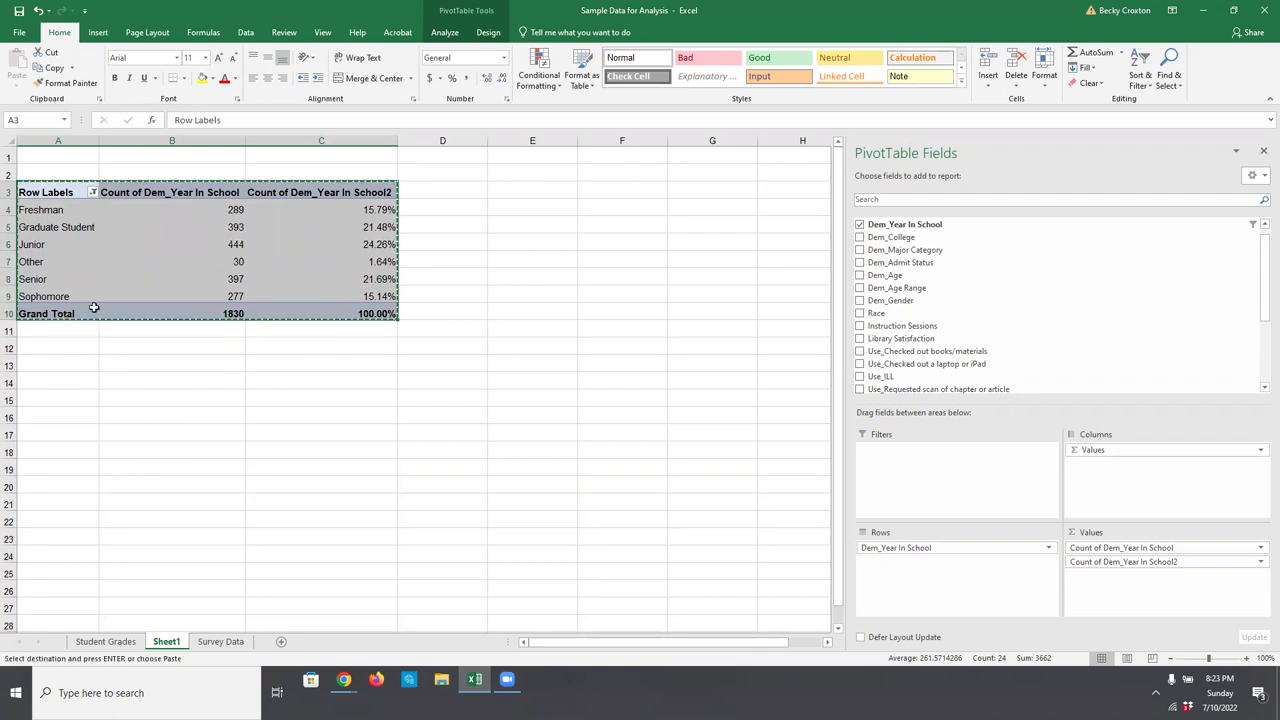
{"action": "left_click", "coordinate": [40, 380]}
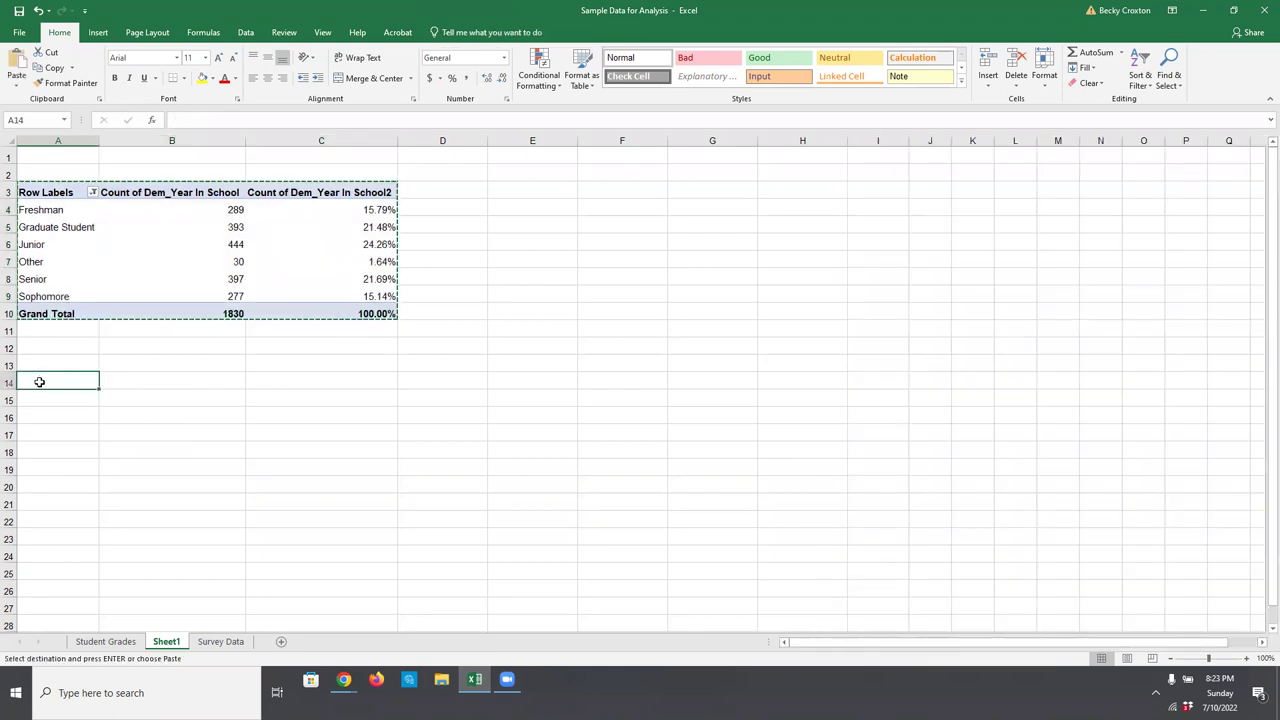
{"action": "right_click", "coordinate": [40, 383]}
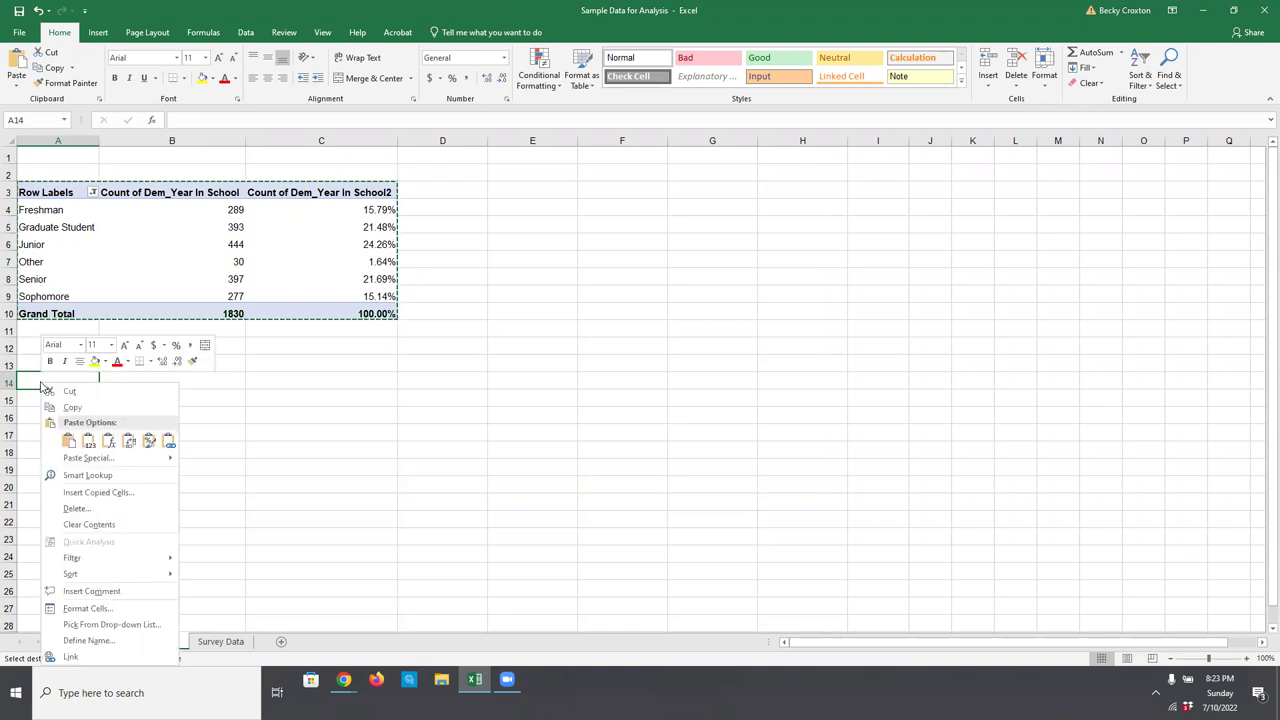
{"action": "left_click", "coordinate": [86, 443]}
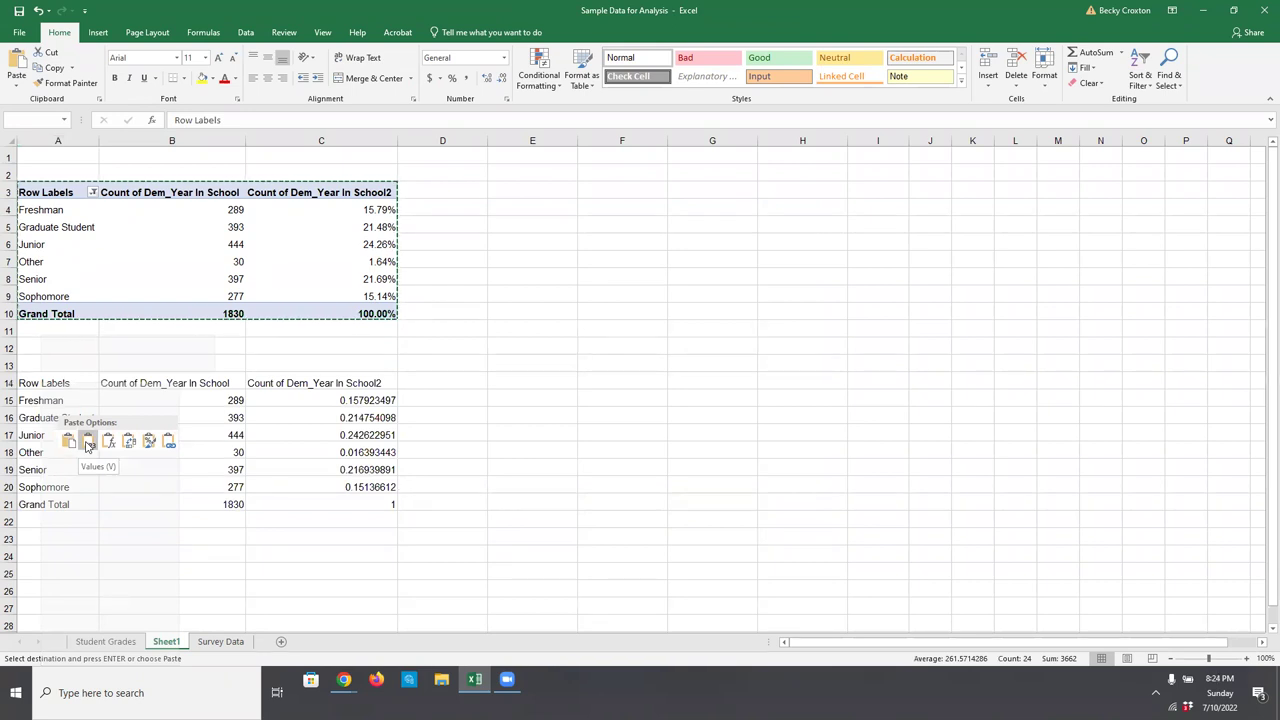
{"action": "left_click", "coordinate": [86, 447]}
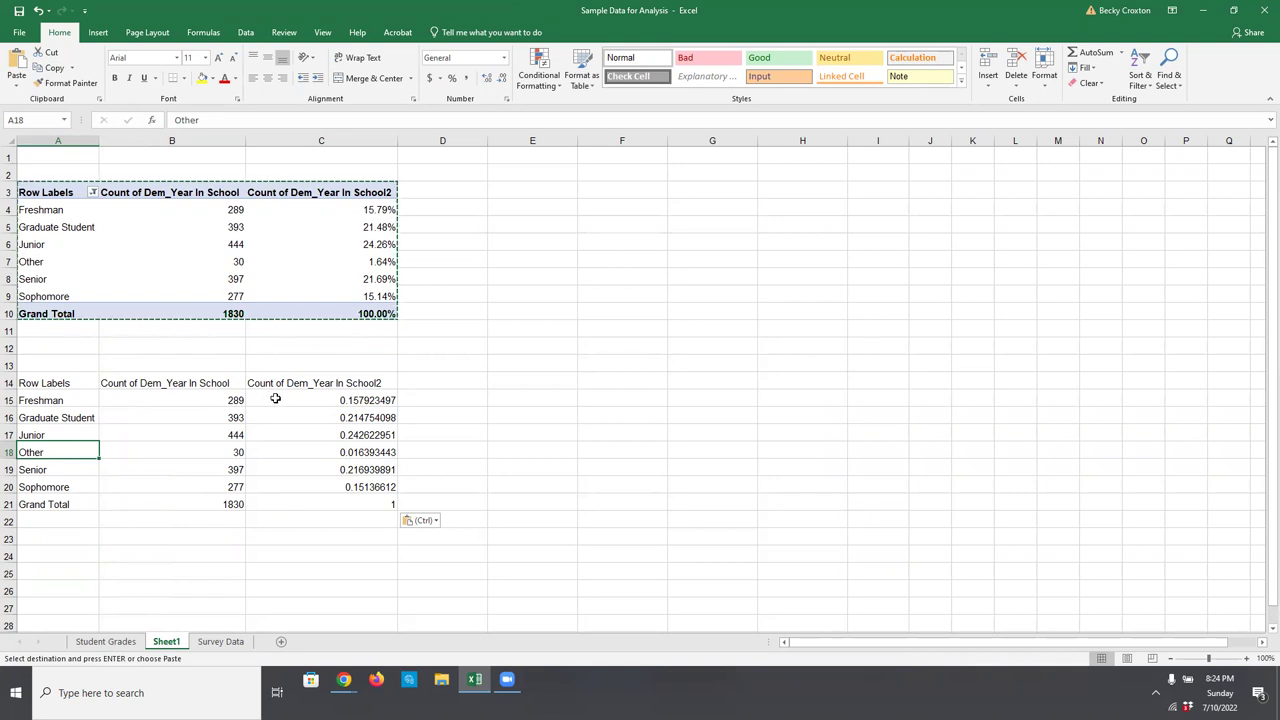
- Format the pasted proportions in C15:C21 as percentages with one decimal place
{"action": "left_click_drag", "start_coordinate": [275, 398], "coordinate": [294, 508]}
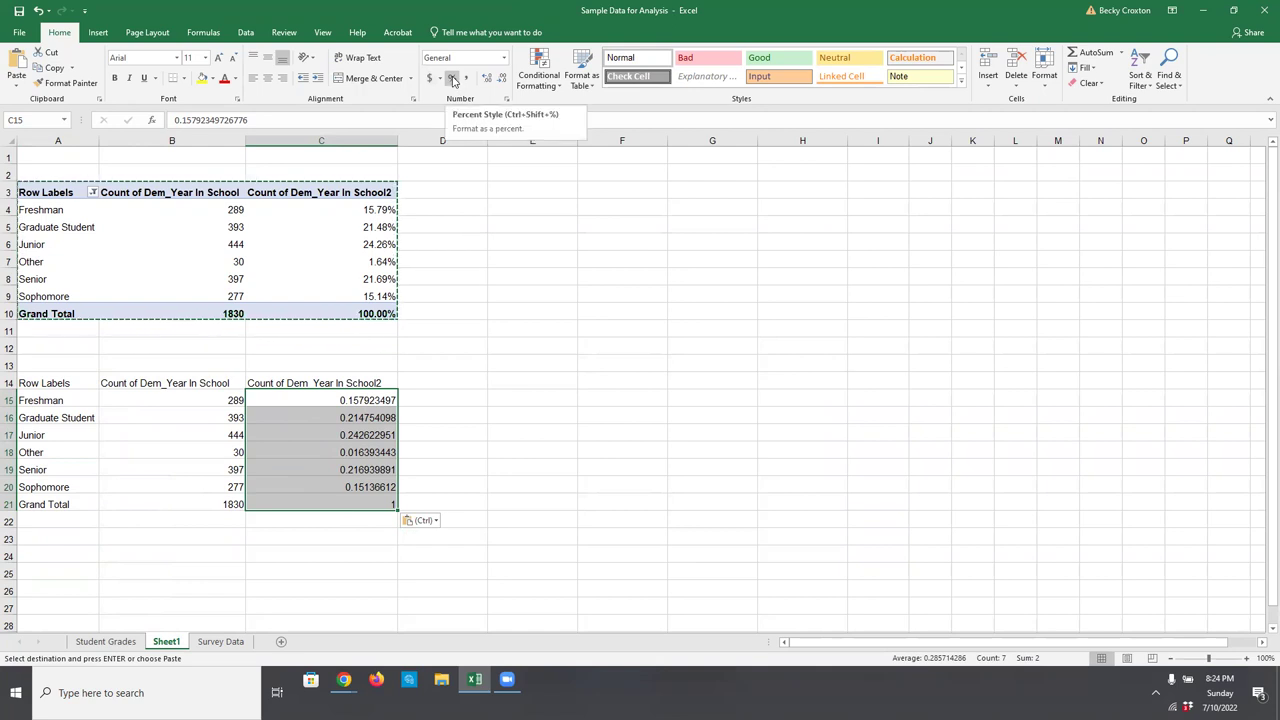
{"action": "left_click", "coordinate": [452, 79]}
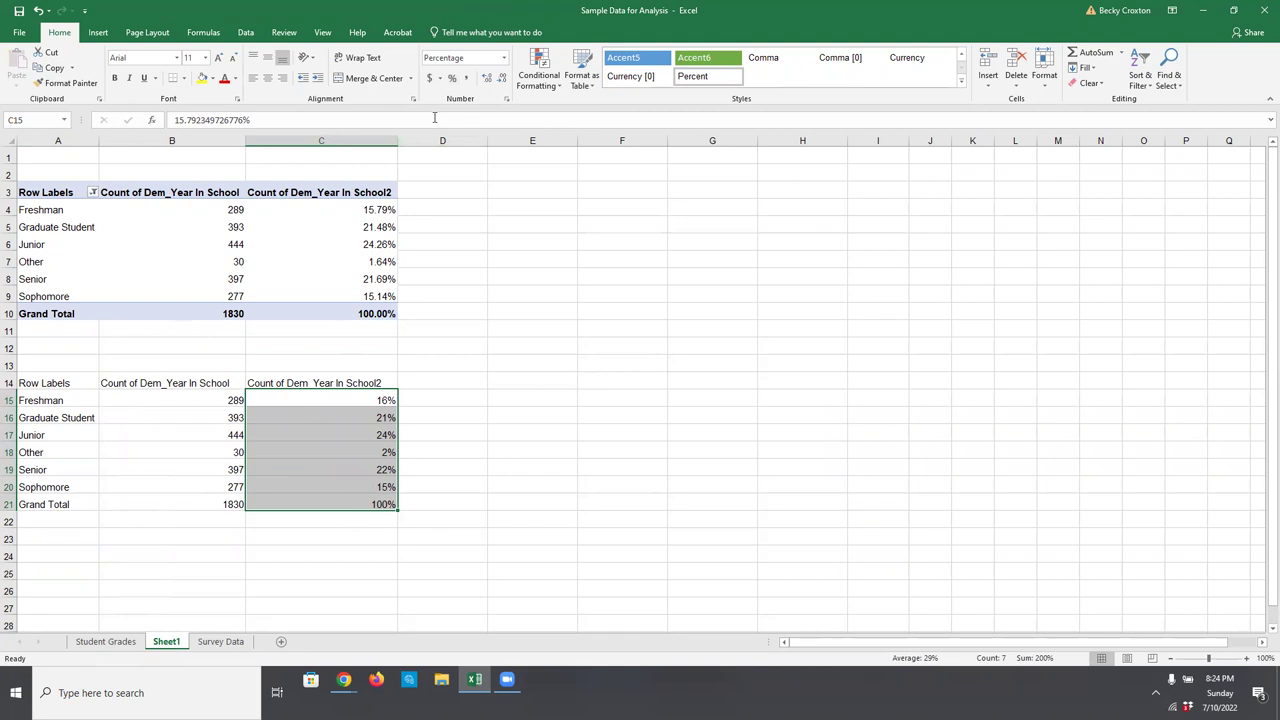
{"action": "left_click", "coordinate": [489, 80]}
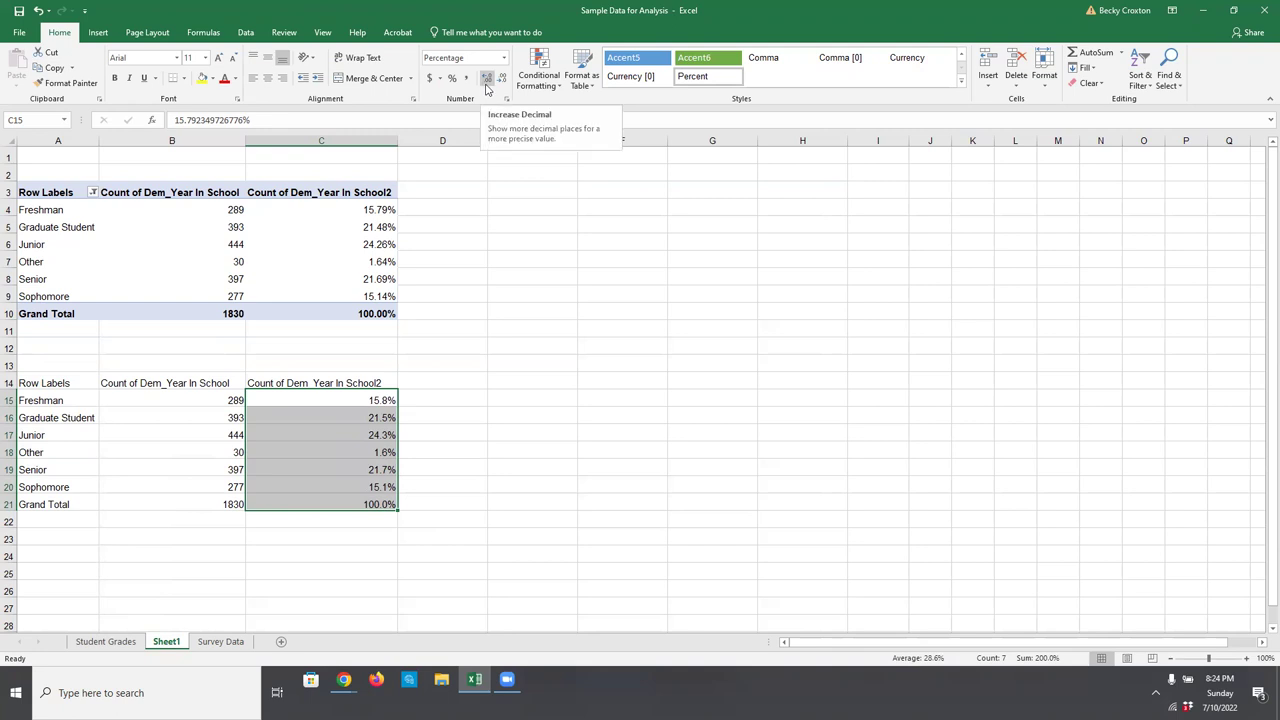
- Delete the pasted values-only copy of the table in A14:C21
{"action": "left_click", "coordinate": [393, 414]}
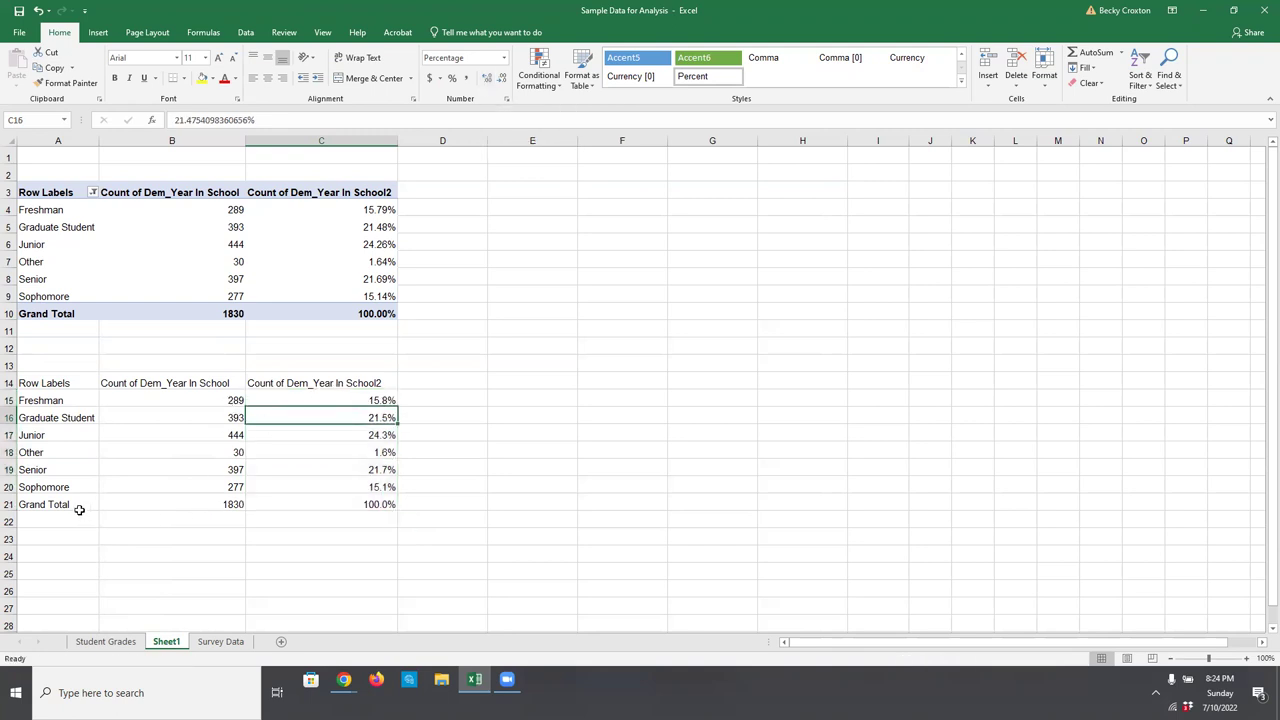
{"action": "left_click_drag", "start_coordinate": [57, 383], "coordinate": [316, 504]}
{"action": "key", "text": "Delete"}
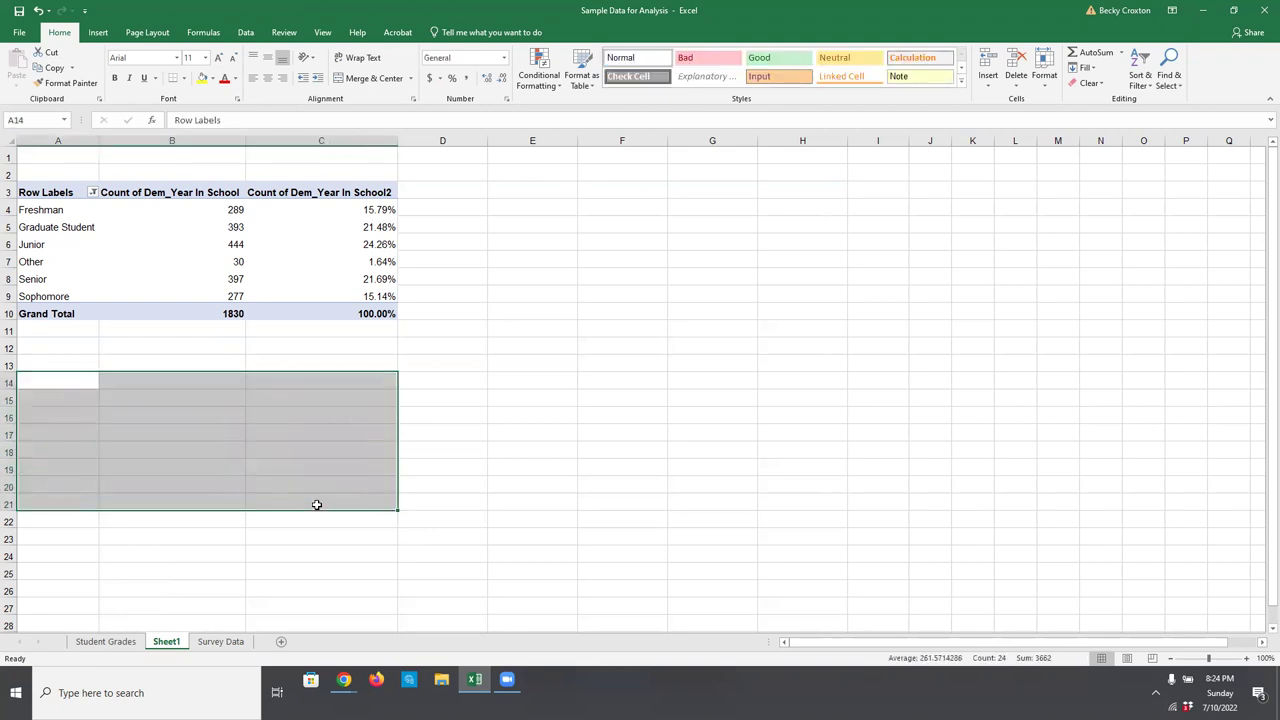
{"action": "left_click", "coordinate": [163, 344]}
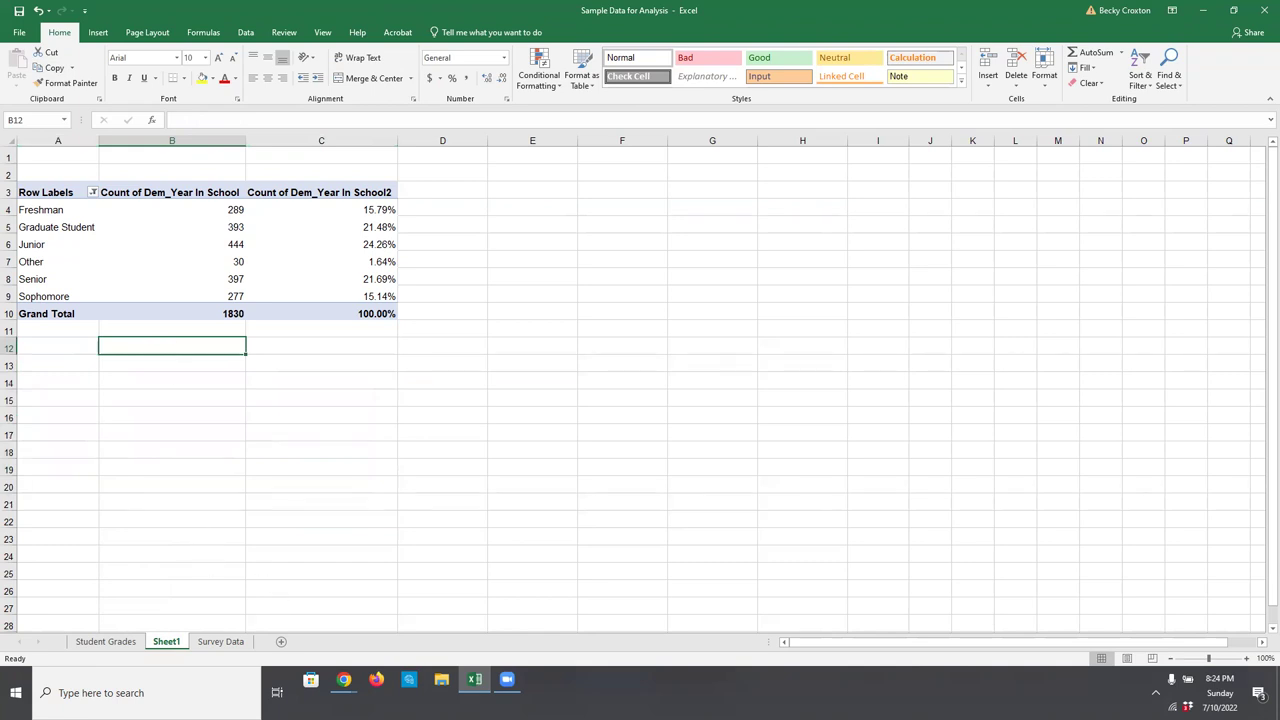
- Switch to the Sample Data for Analysis spreadsheet in Google Sheets and show its Survey Data sheet
{"action": "mouse_move", "coordinate": [345, 683]}
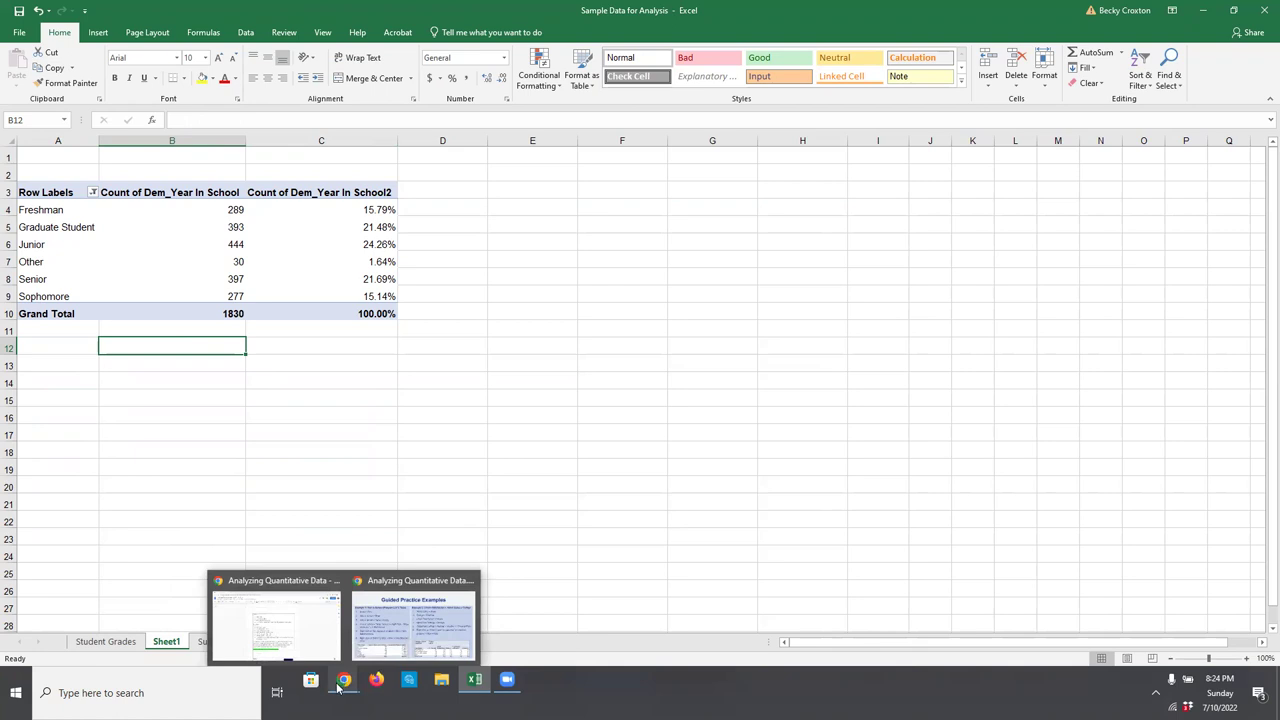
{"action": "left_click", "coordinate": [338, 688]}
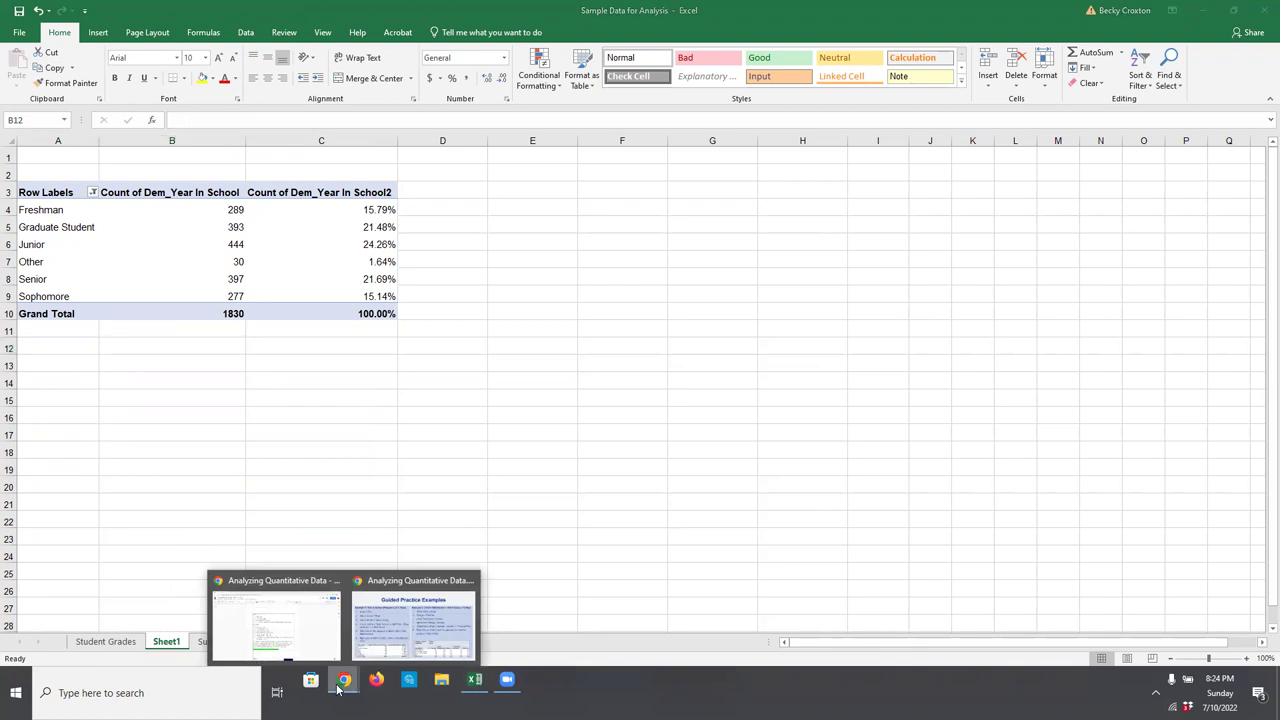
{"action": "left_click", "coordinate": [393, 638]}
{"action": "key", "text": "Escape"}
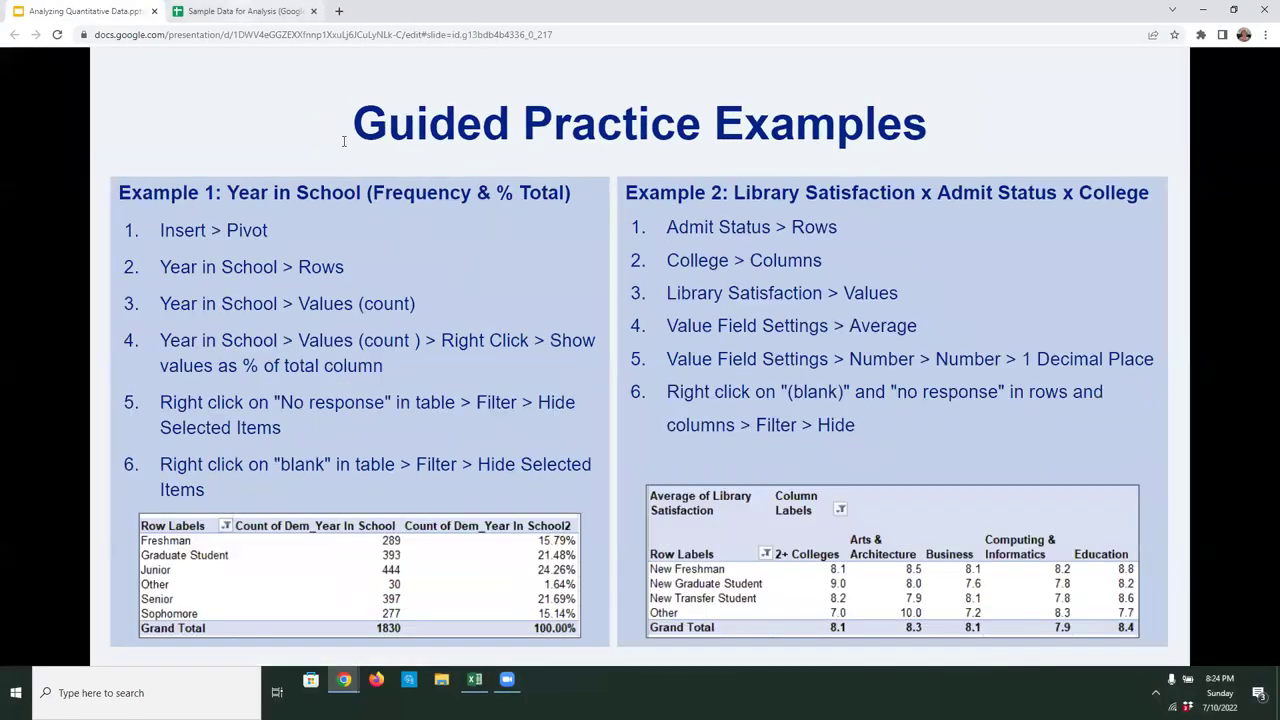
{"action": "key", "text": "ctrl+Tab"}
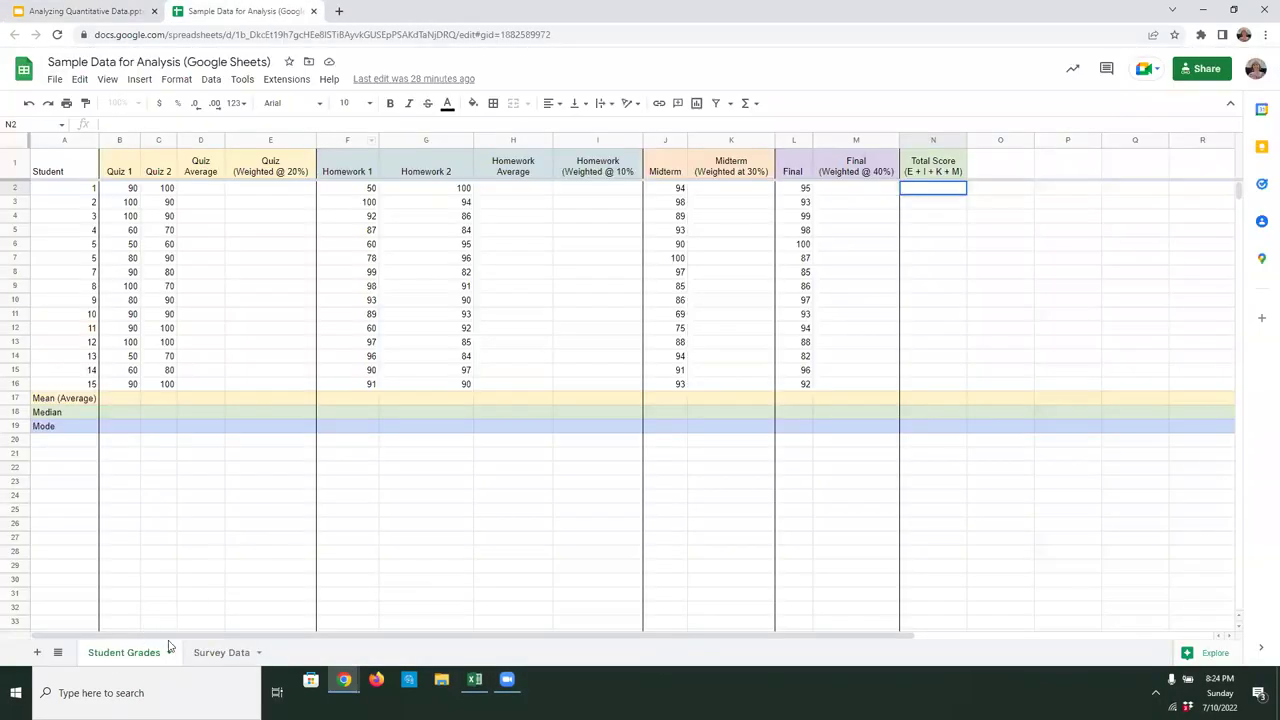
{"action": "left_click", "coordinate": [221, 654]}
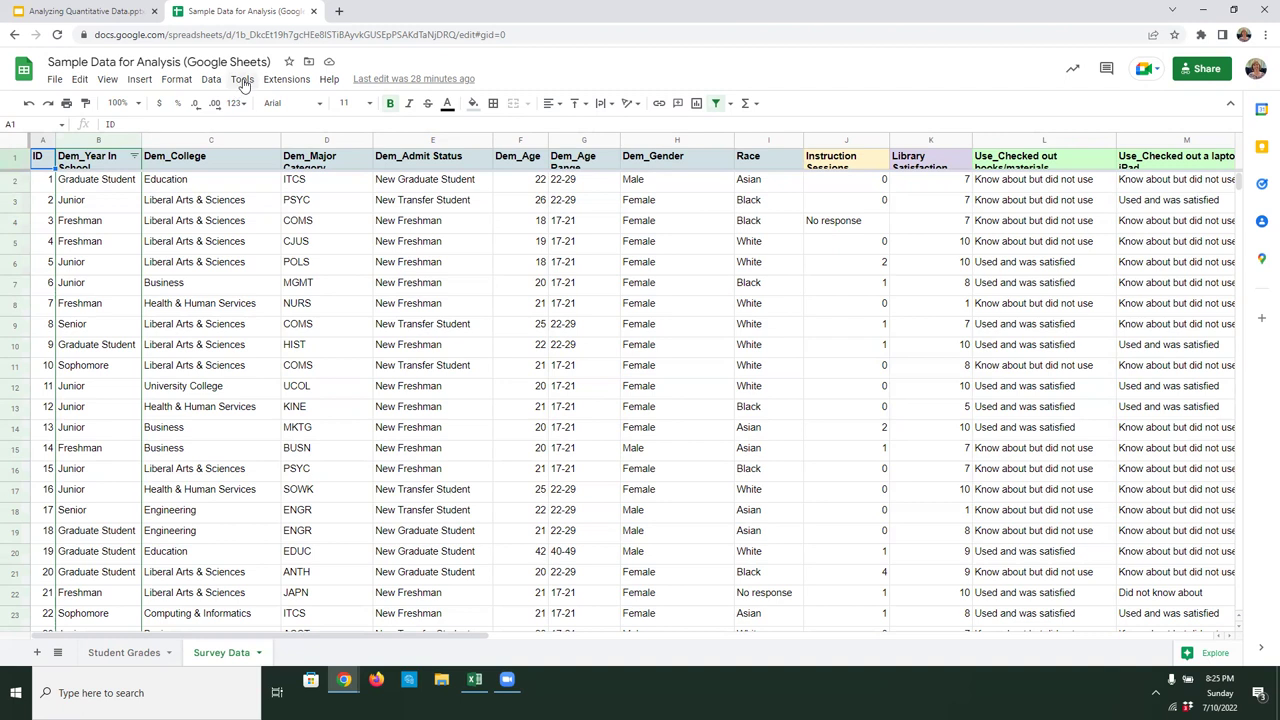
- Remove the filter from the Survey Data sheet
{"action": "left_click", "coordinate": [211, 80]}
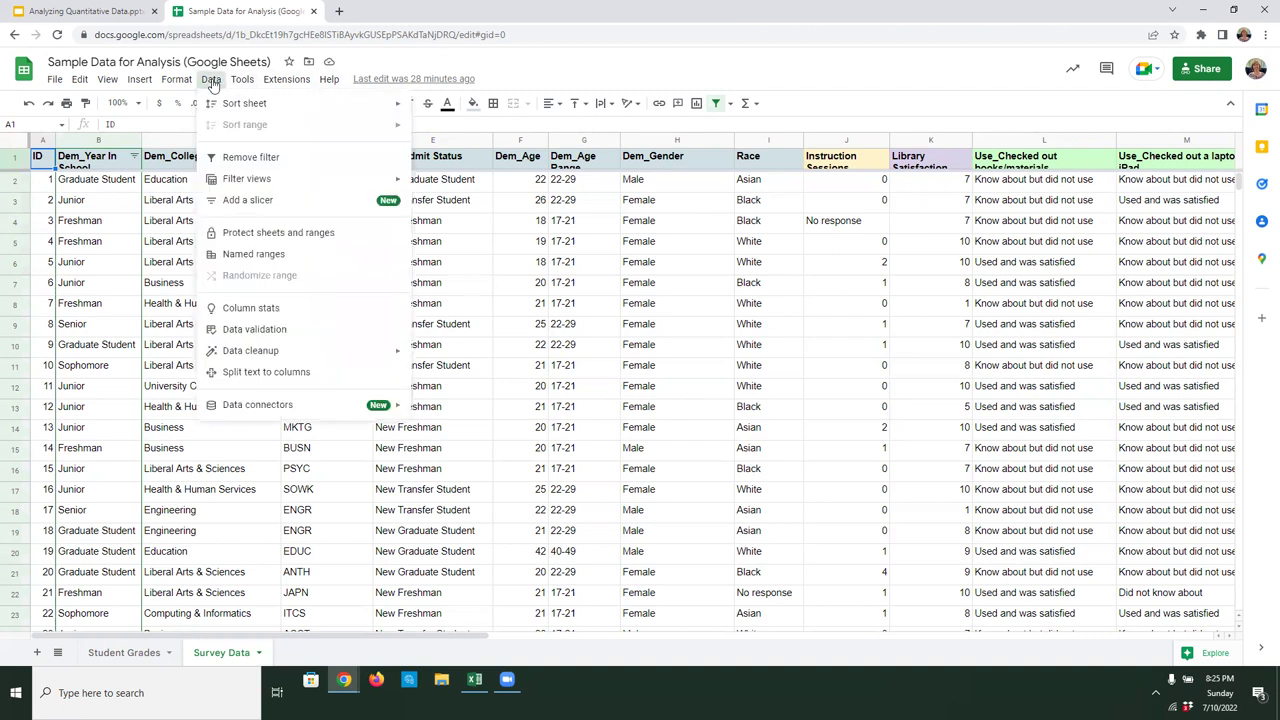
{"action": "left_click", "coordinate": [245, 159]}
{"action": "left_click", "coordinate": [97, 222]}
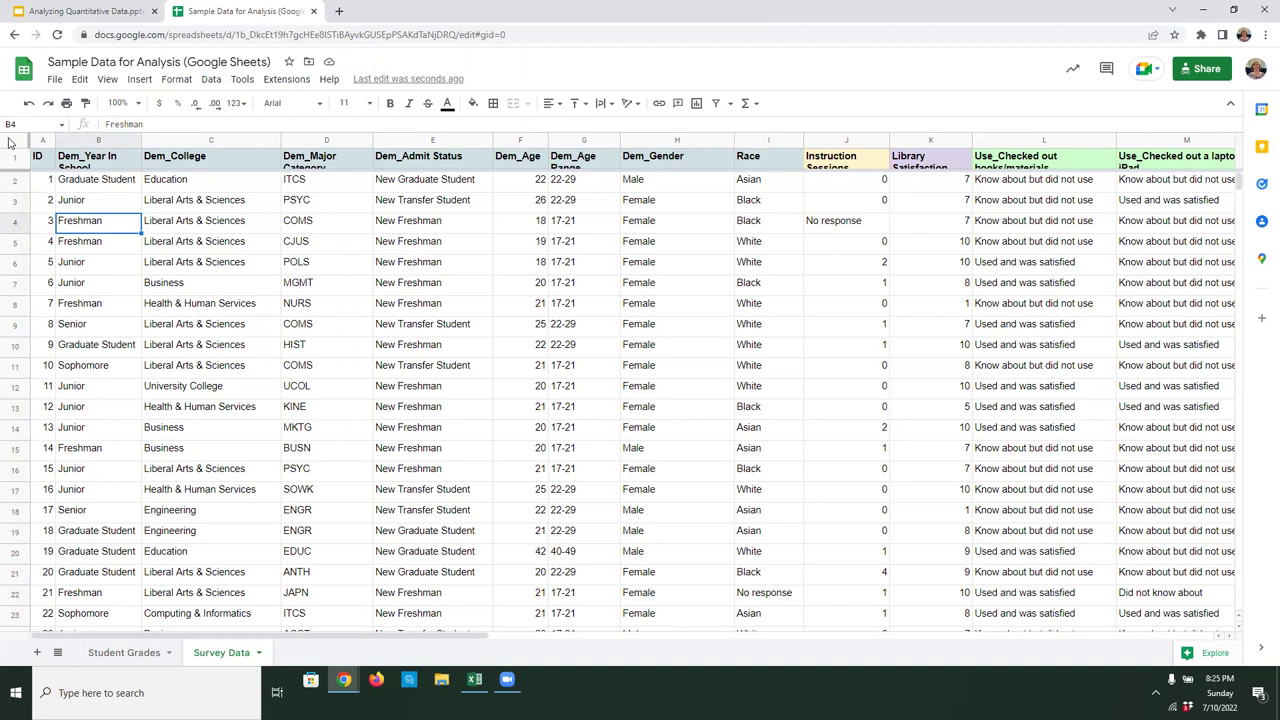
- Create a pivot table on a new sheet from the entire Survey Data sheet
{"action": "left_click", "coordinate": [10, 143]}
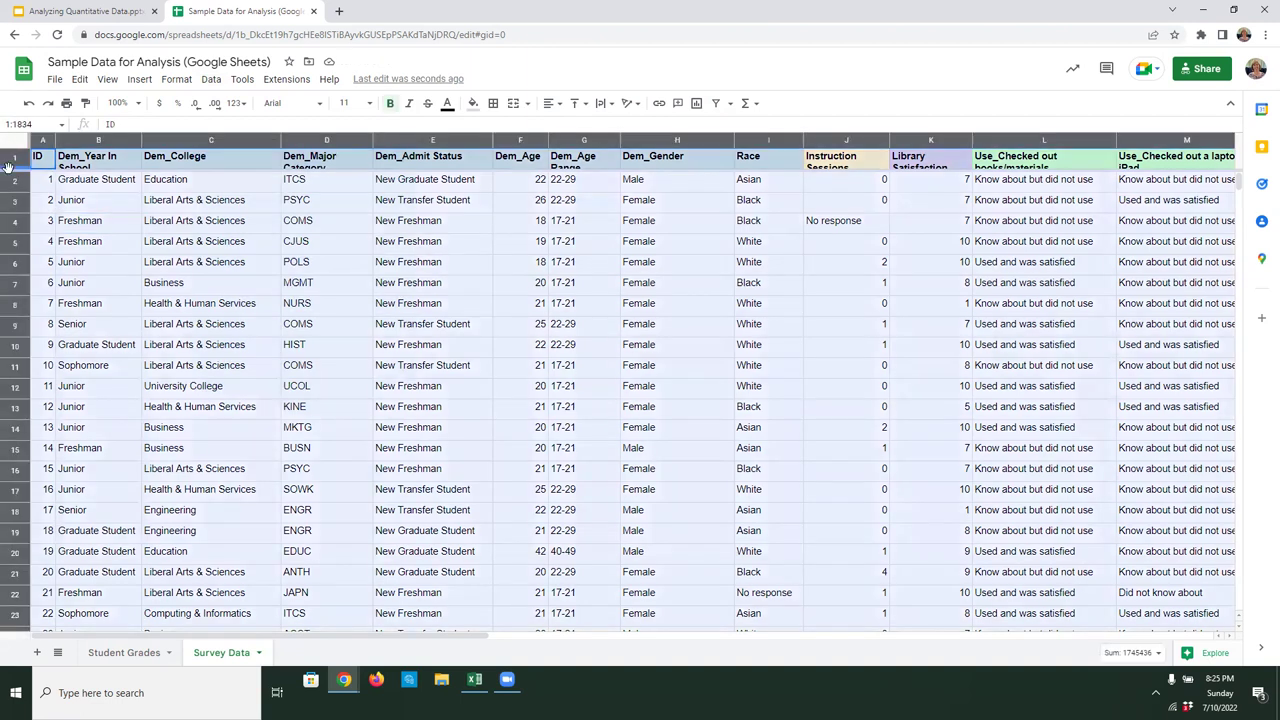
{"action": "left_click", "coordinate": [140, 80]}
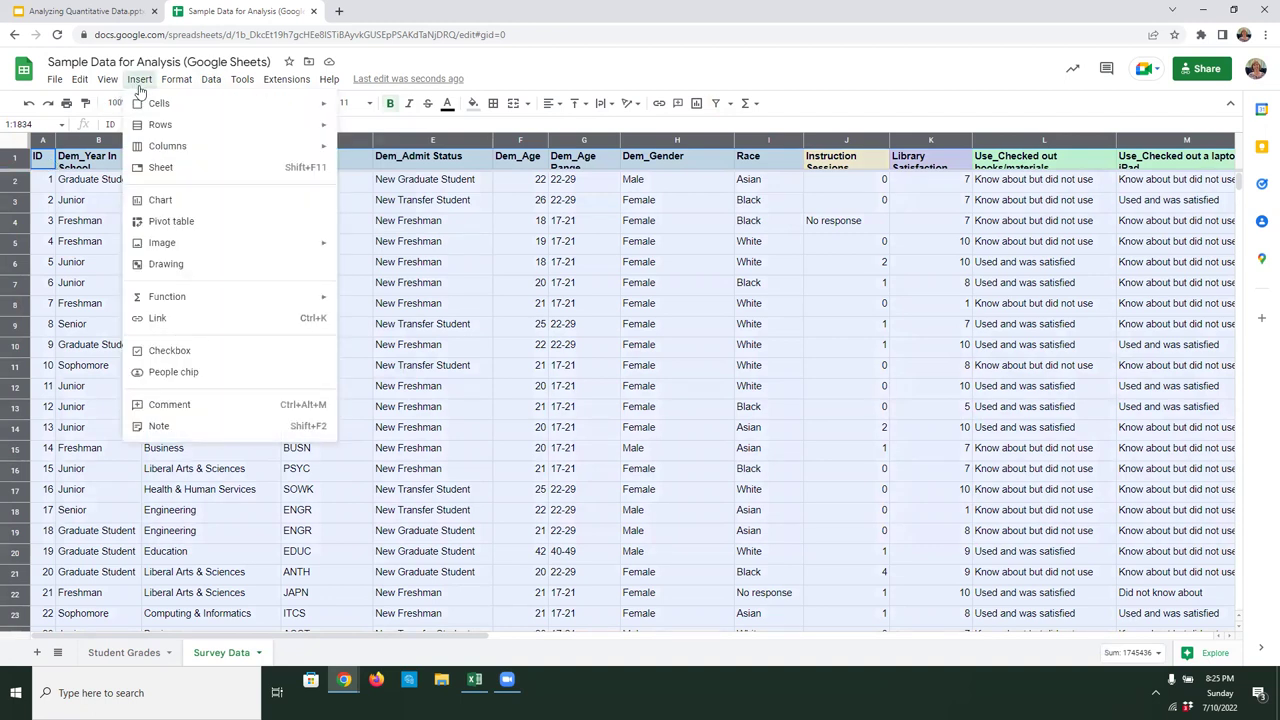
{"action": "left_click", "coordinate": [153, 228]}
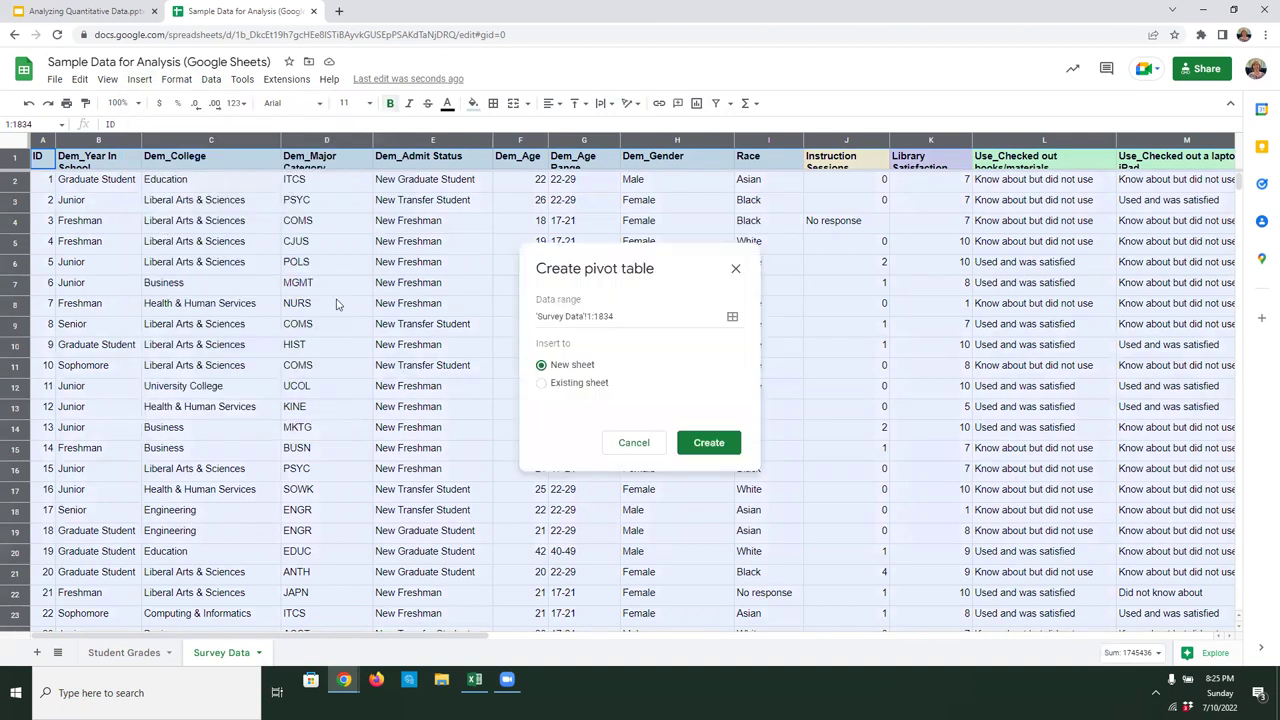
{"action": "left_click", "coordinate": [705, 446]}
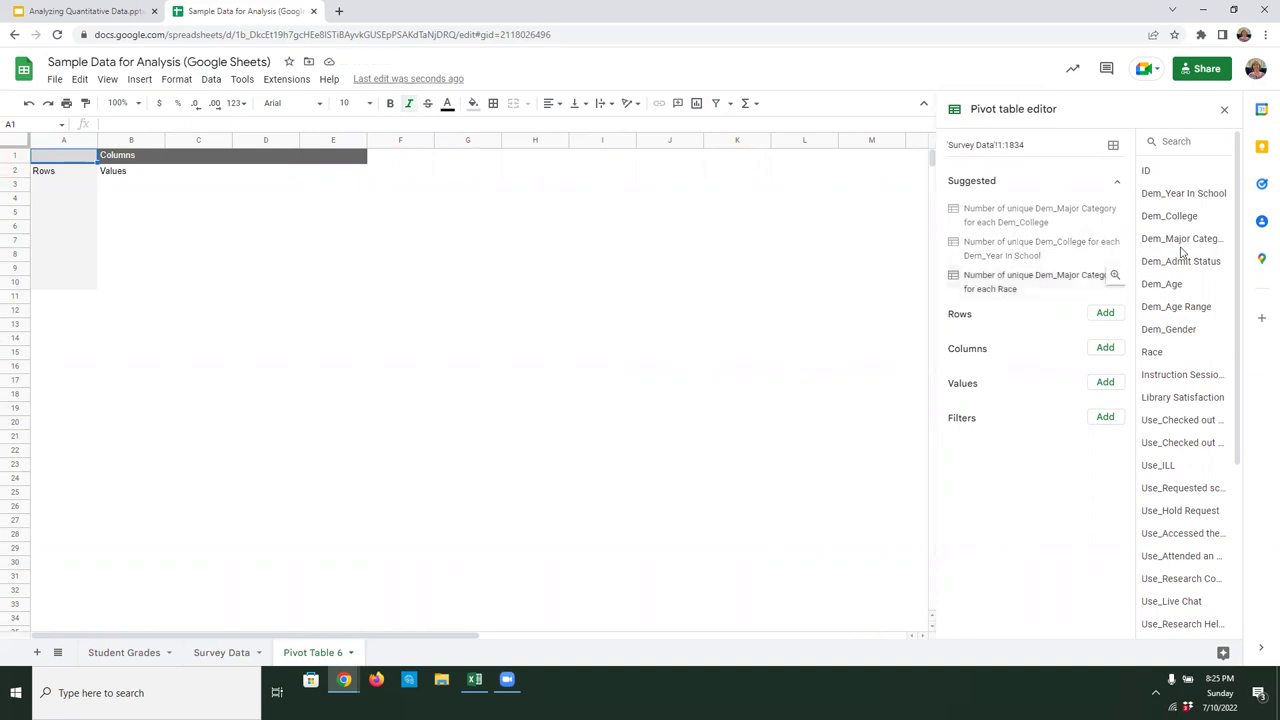
- Add Dem_Year In School to the pivot table once as rows and twice as COUNTA values
{"action": "left_click_drag", "start_coordinate": [1181, 194], "coordinate": [984, 340]}
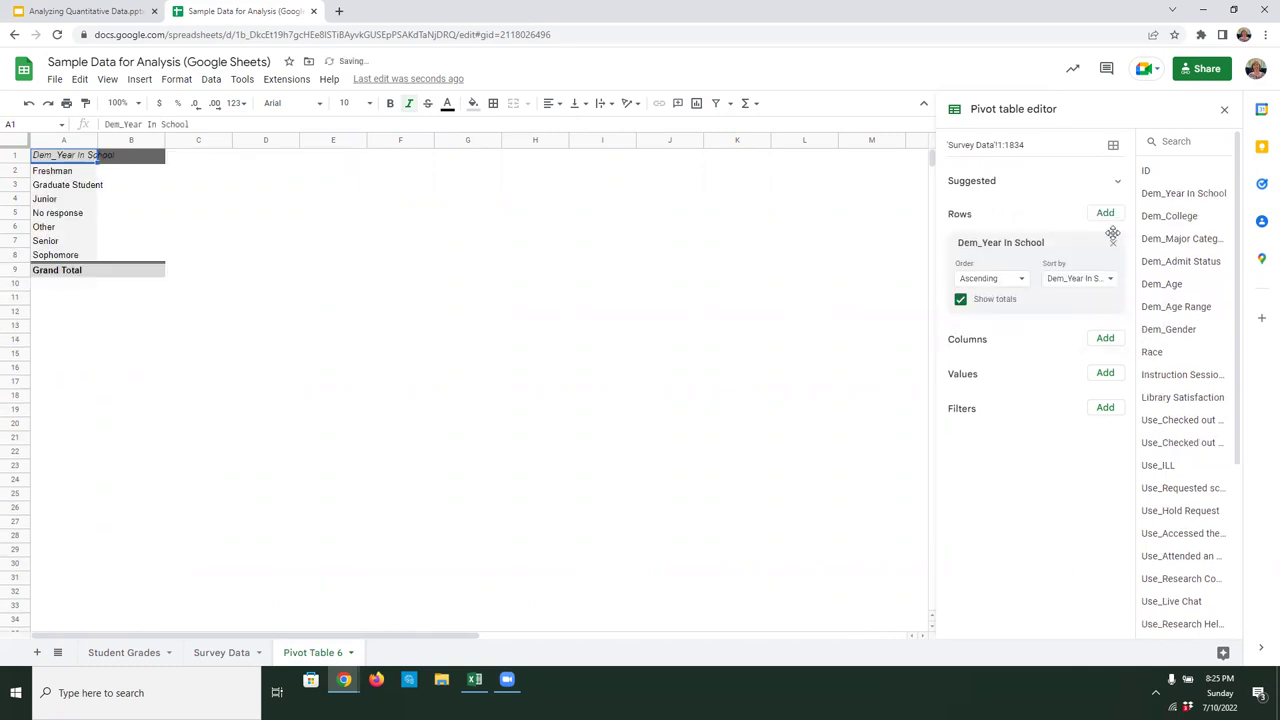
{"action": "left_click_drag", "start_coordinate": [1168, 193], "coordinate": [974, 404]}
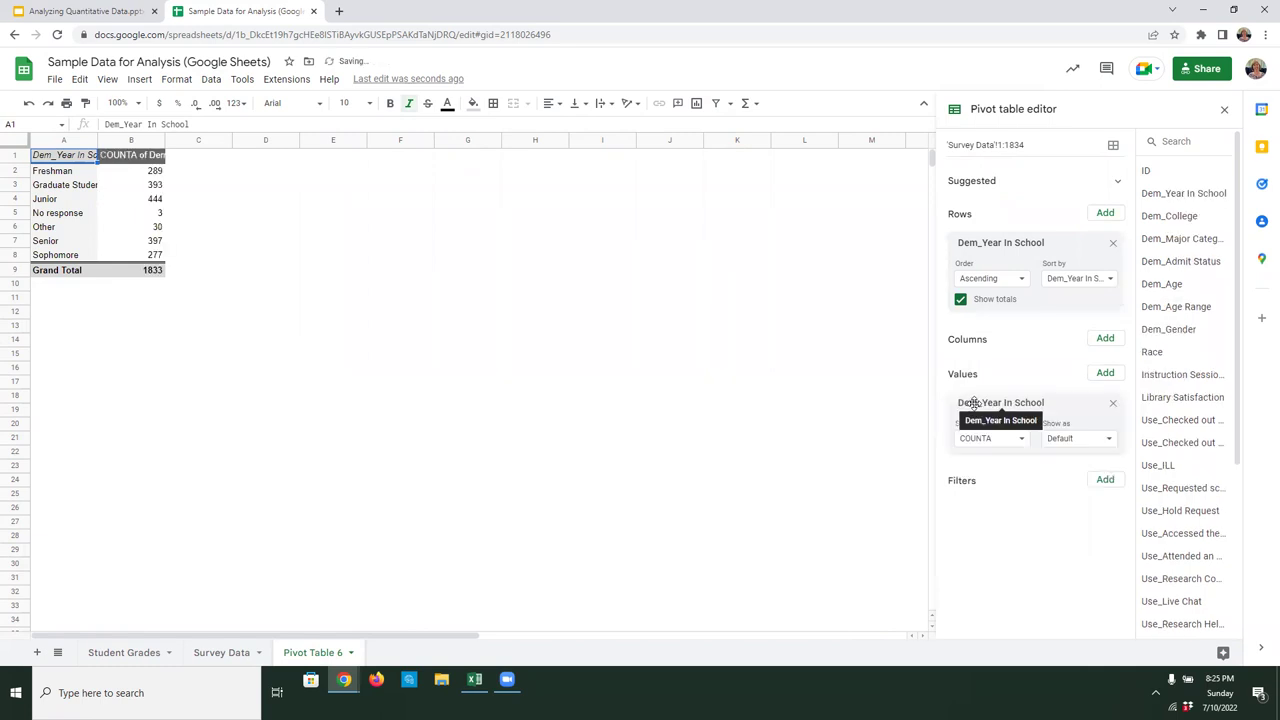
{"action": "left_click_drag", "start_coordinate": [1174, 194], "coordinate": [986, 470]}
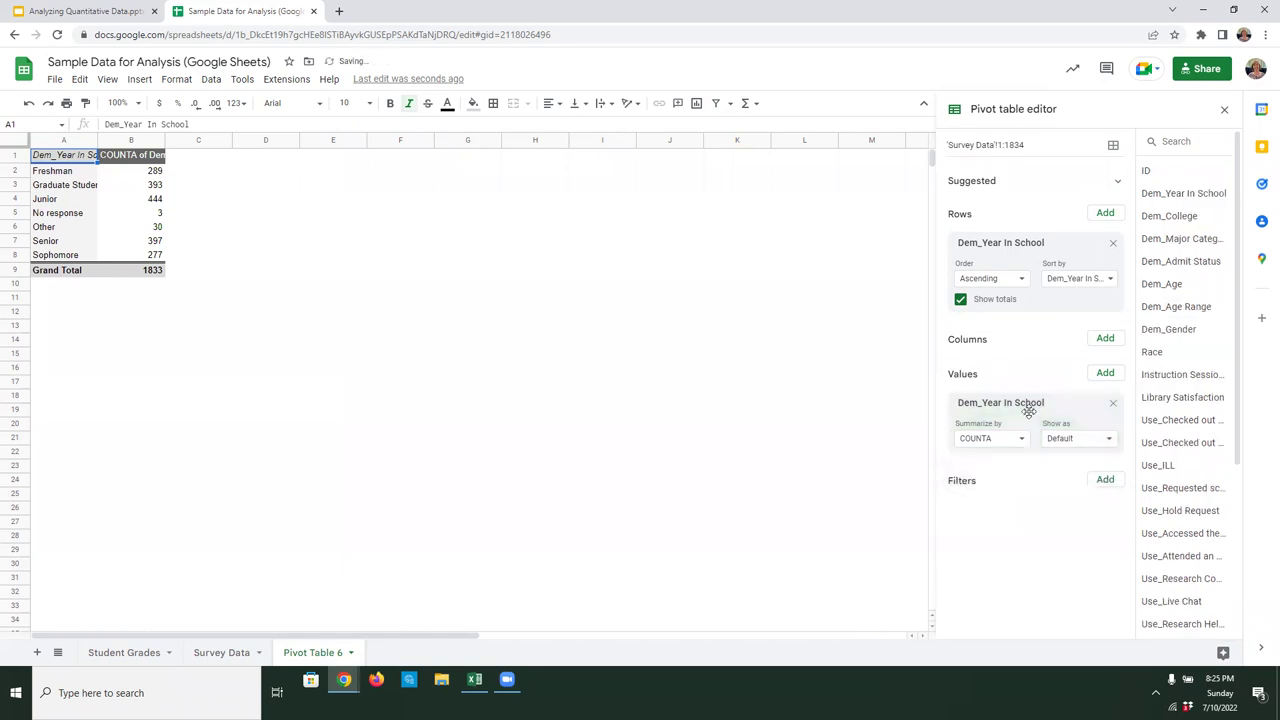
{"action": "left_click_drag", "start_coordinate": [1178, 193], "coordinate": [987, 467]}
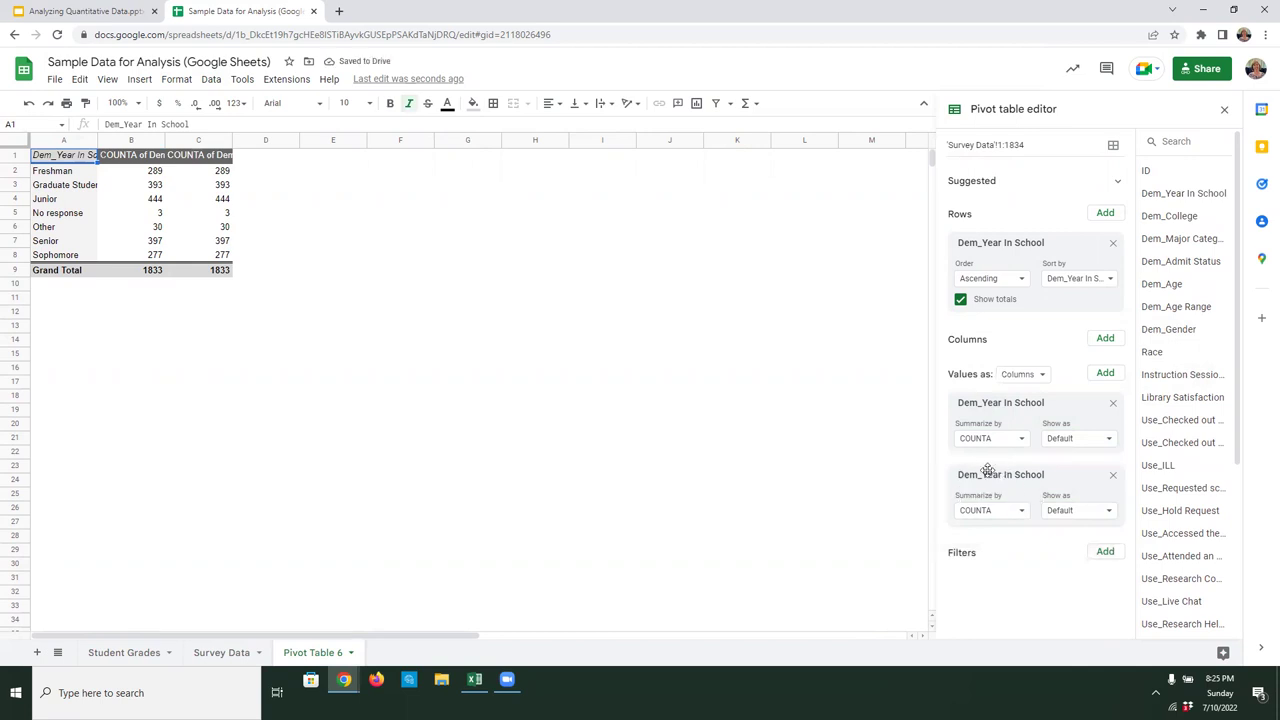
{"action": "left_click", "coordinate": [1022, 513]}
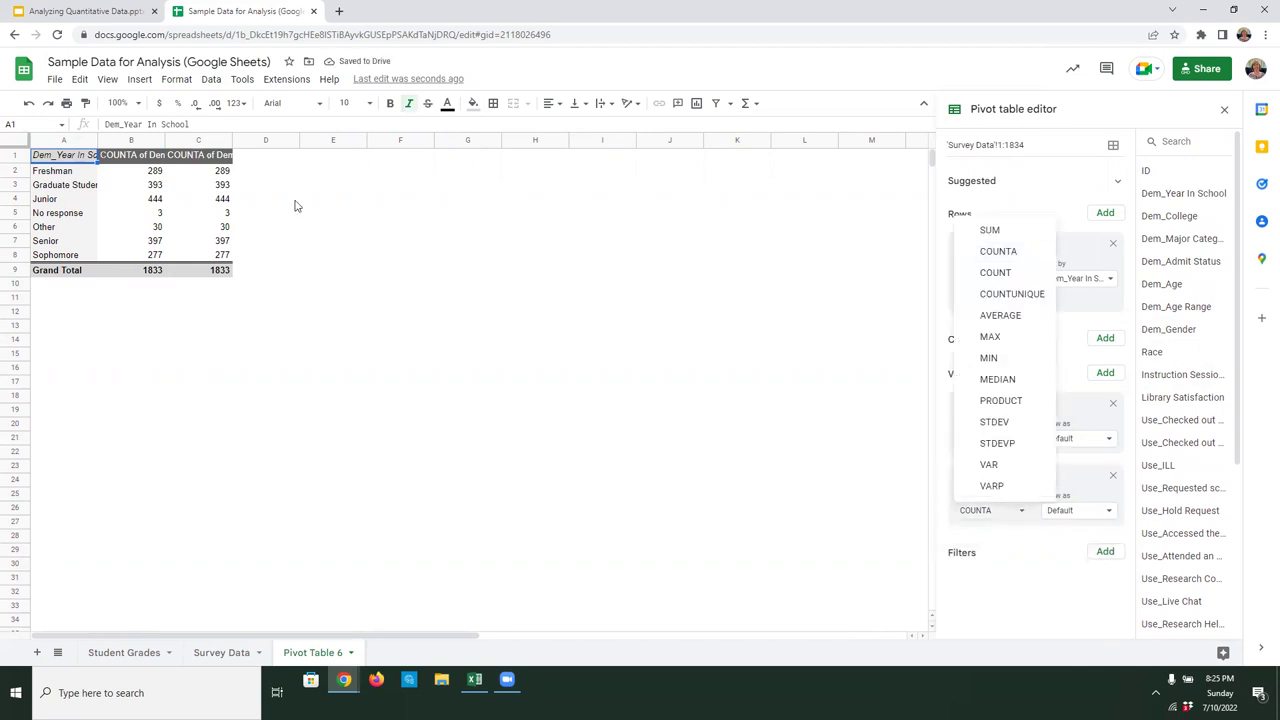
{"action": "left_click", "coordinate": [210, 157]}
{"action": "right_click", "coordinate": [210, 157]}
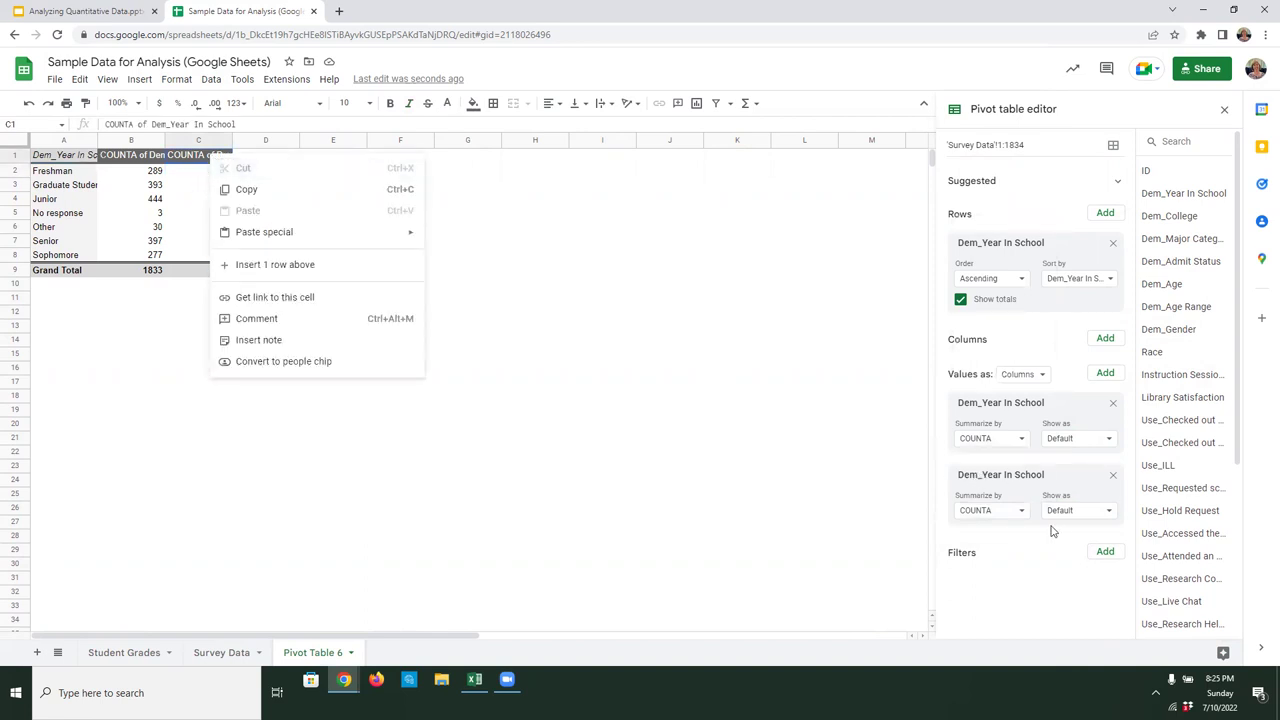
- Show the second Dem_Year In School value as % of column
{"action": "left_click", "coordinate": [1057, 511]}
{"action": "left_click", "coordinate": [1032, 490]}
{"action": "left_click", "coordinate": [200, 172]}
{"action": "left_click", "coordinate": [205, 158]}
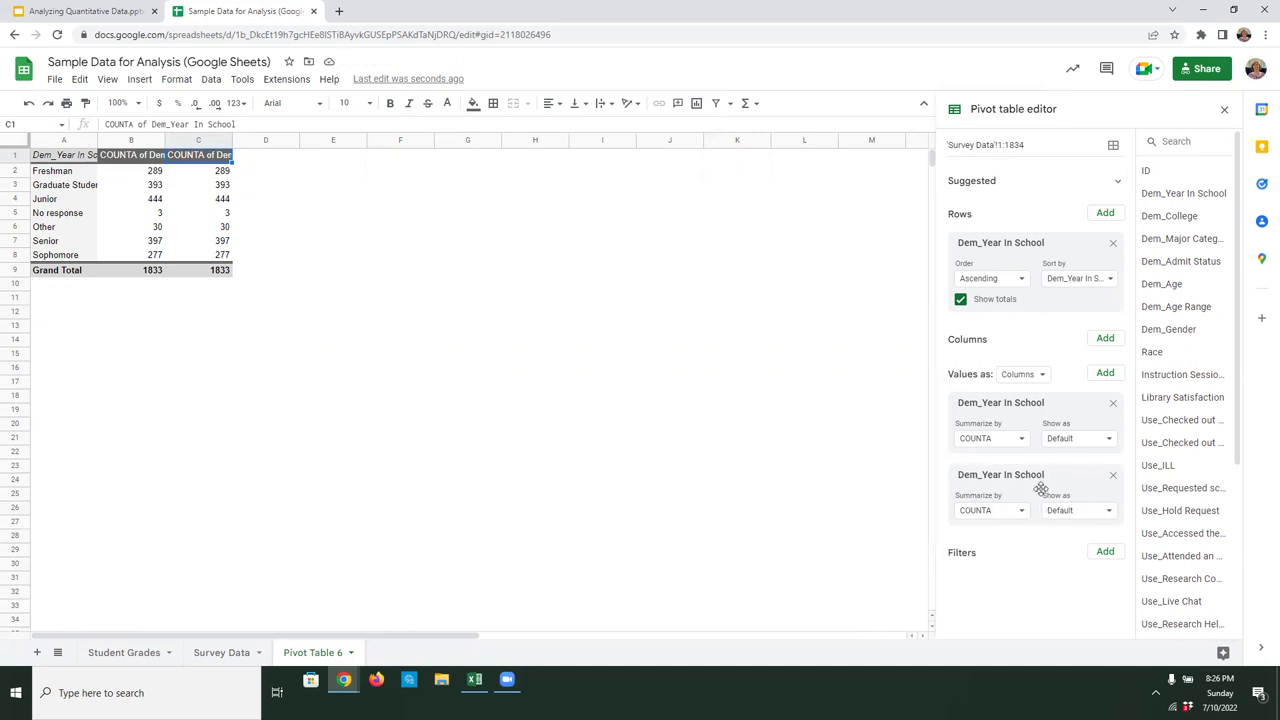
{"action": "left_click", "coordinate": [1076, 518]}
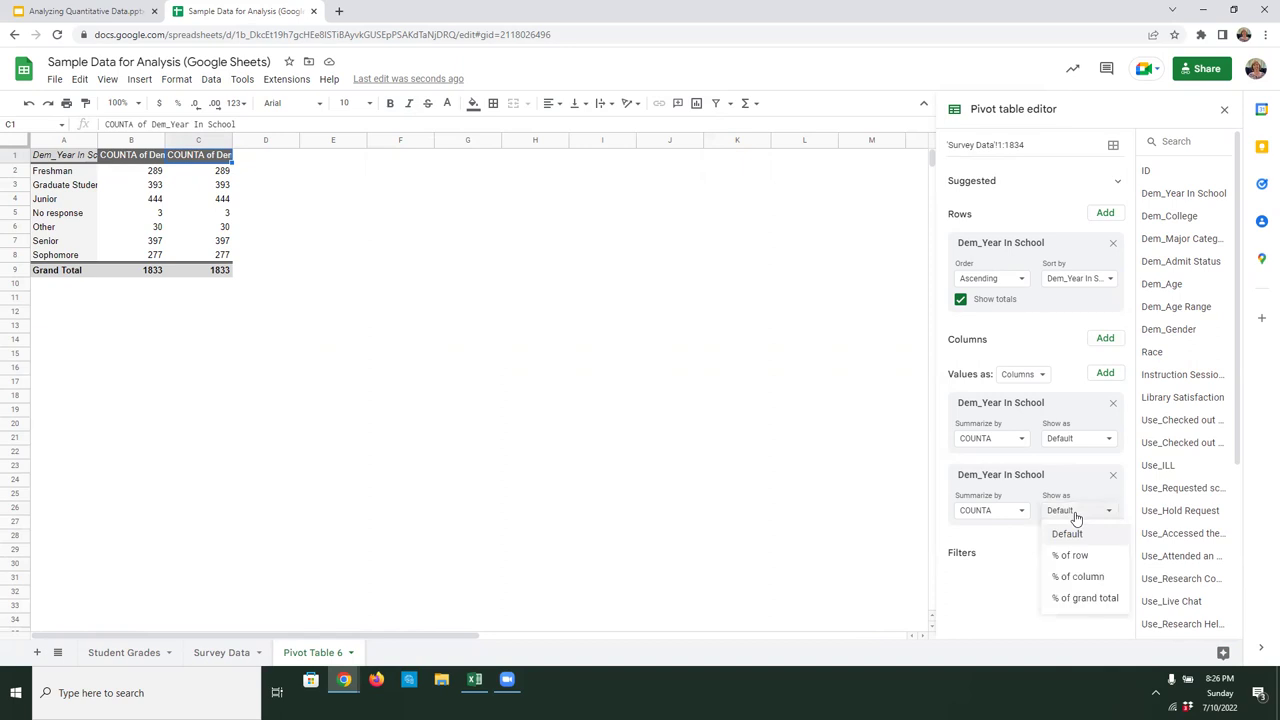
{"action": "left_click", "coordinate": [1089, 578]}
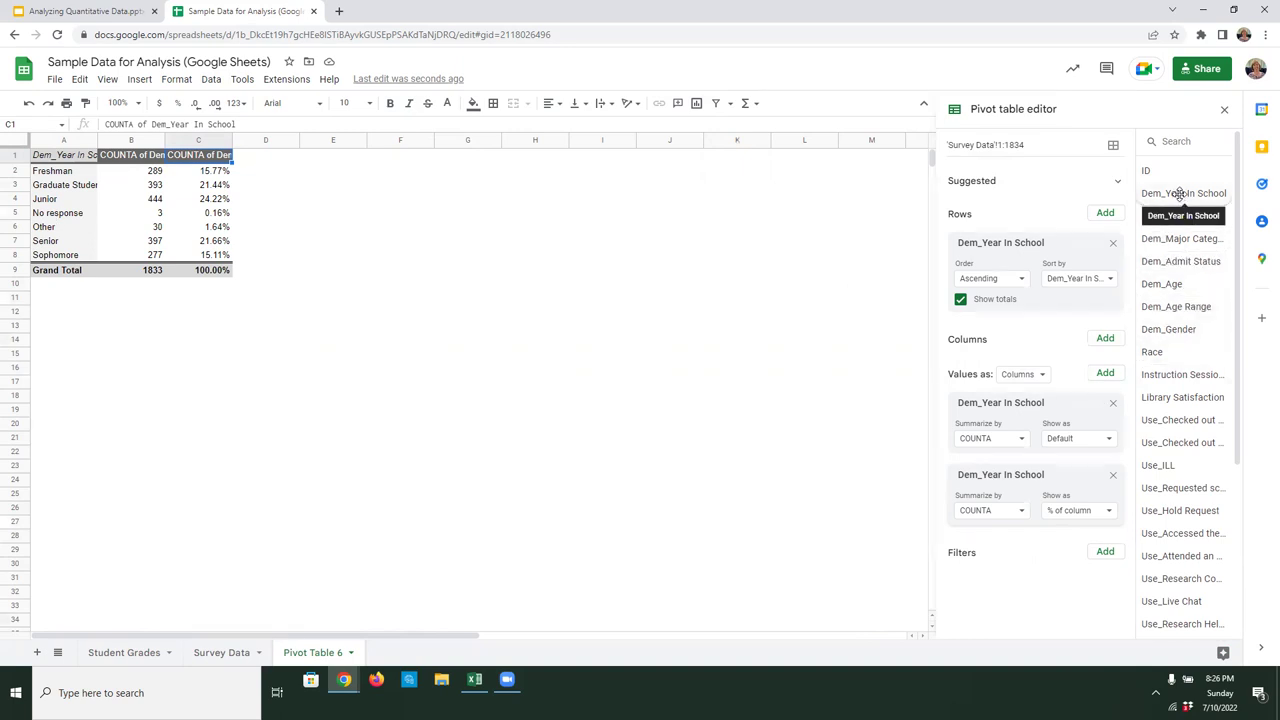
- Filter the pivot table by Dem_Year In School, excluding the No response value
{"action": "left_click_drag", "start_coordinate": [1177, 201], "coordinate": [1090, 329]}
{"action": "left_click_drag", "start_coordinate": [999, 539], "coordinate": [991, 578]}
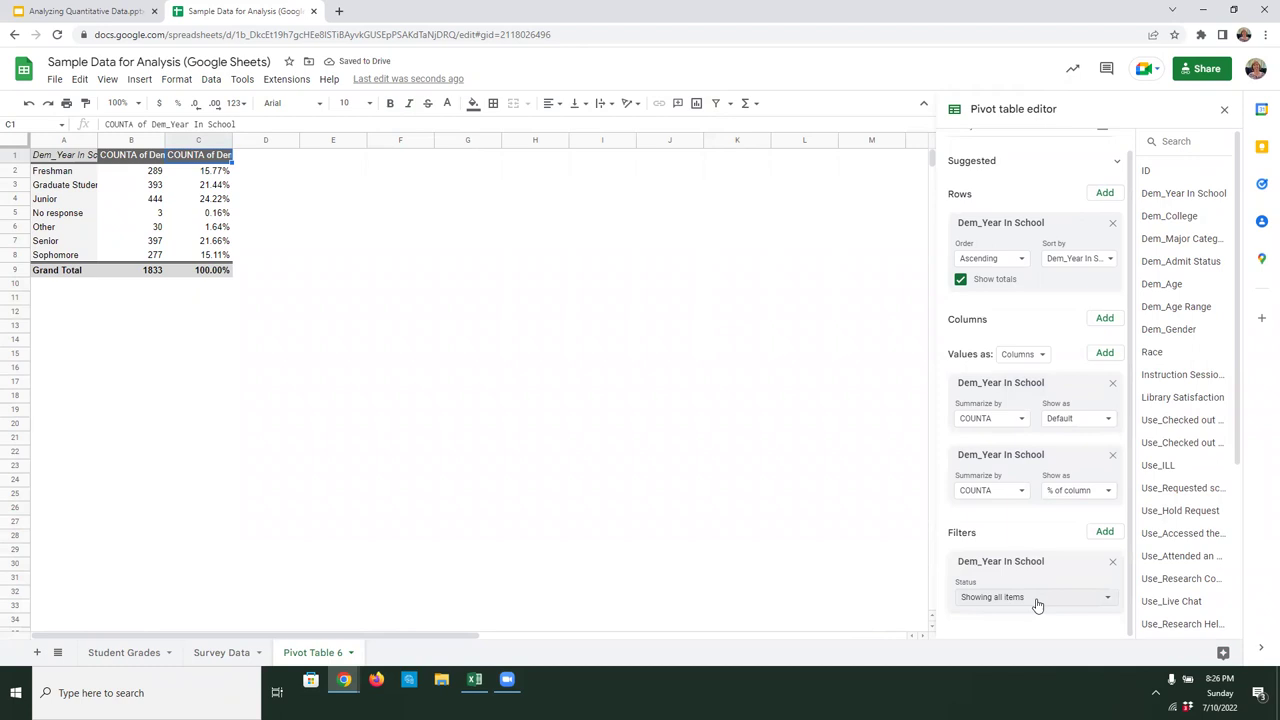
{"action": "left_click", "coordinate": [1037, 604]}
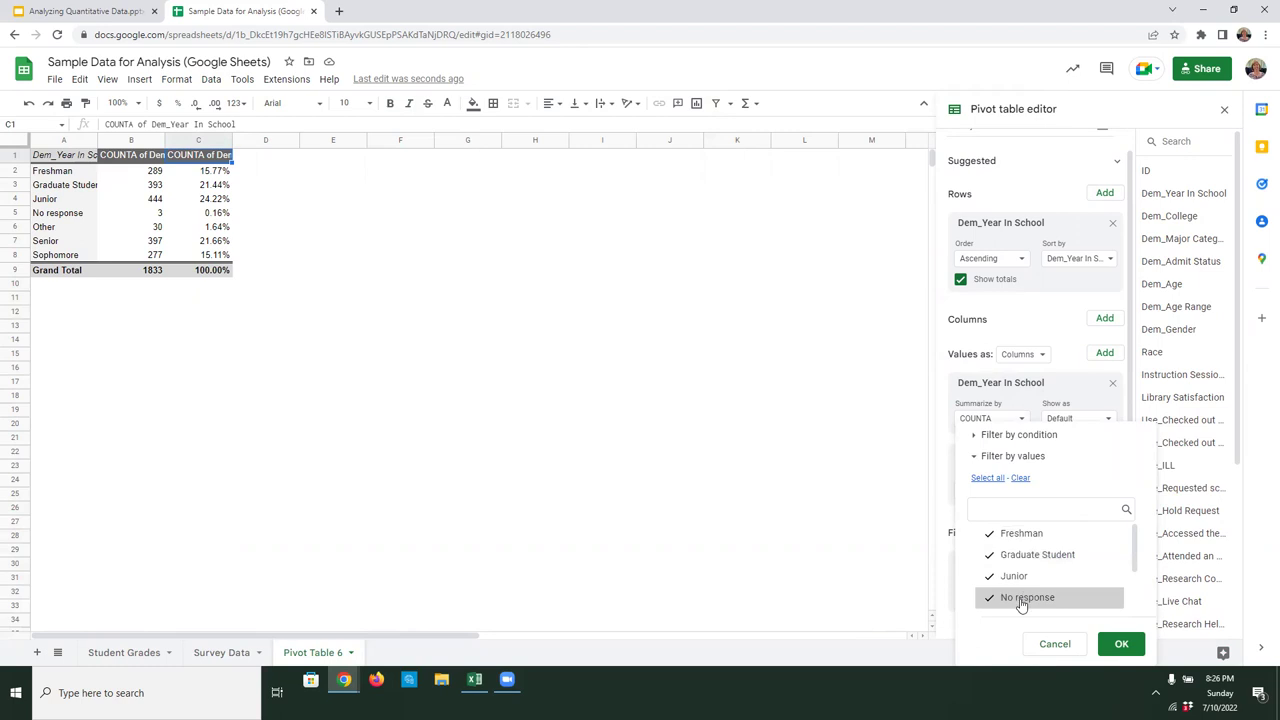
{"action": "left_click", "coordinate": [1064, 596]}
{"action": "scroll", "coordinate": [1066, 594], "scroll_direction": "down", "scroll_amount": 1}
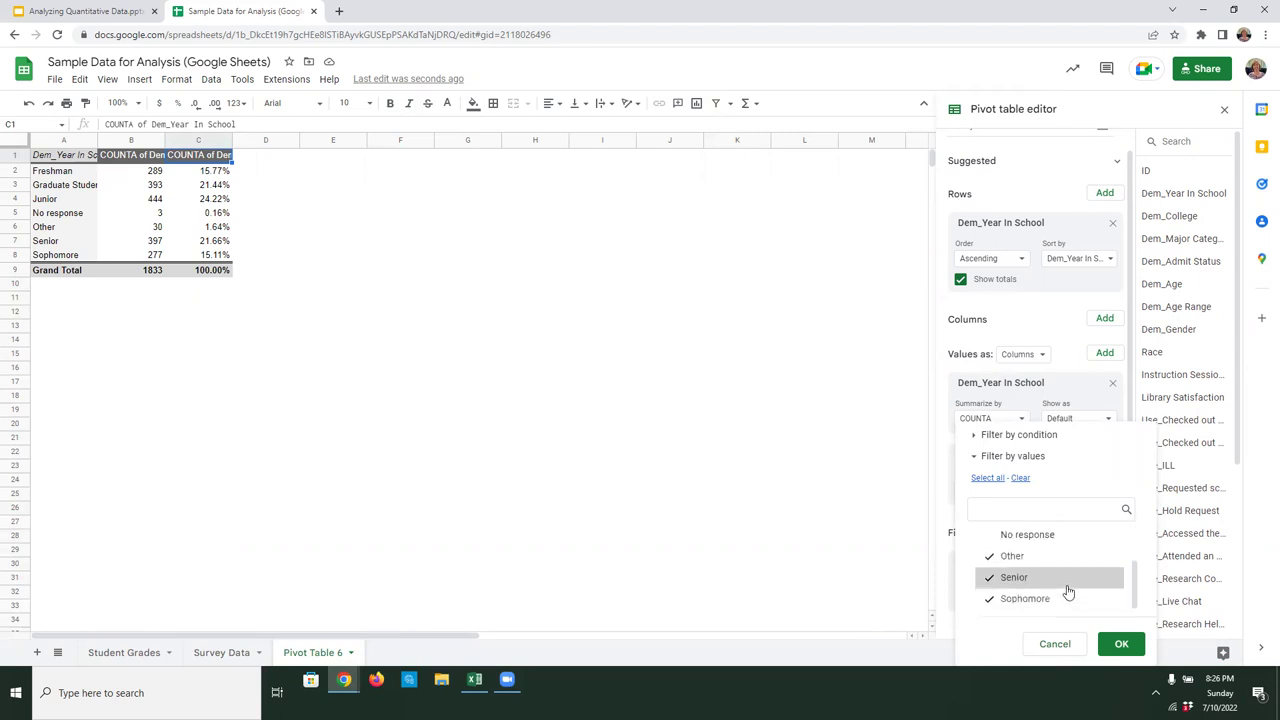
{"action": "left_click", "coordinate": [1117, 644]}
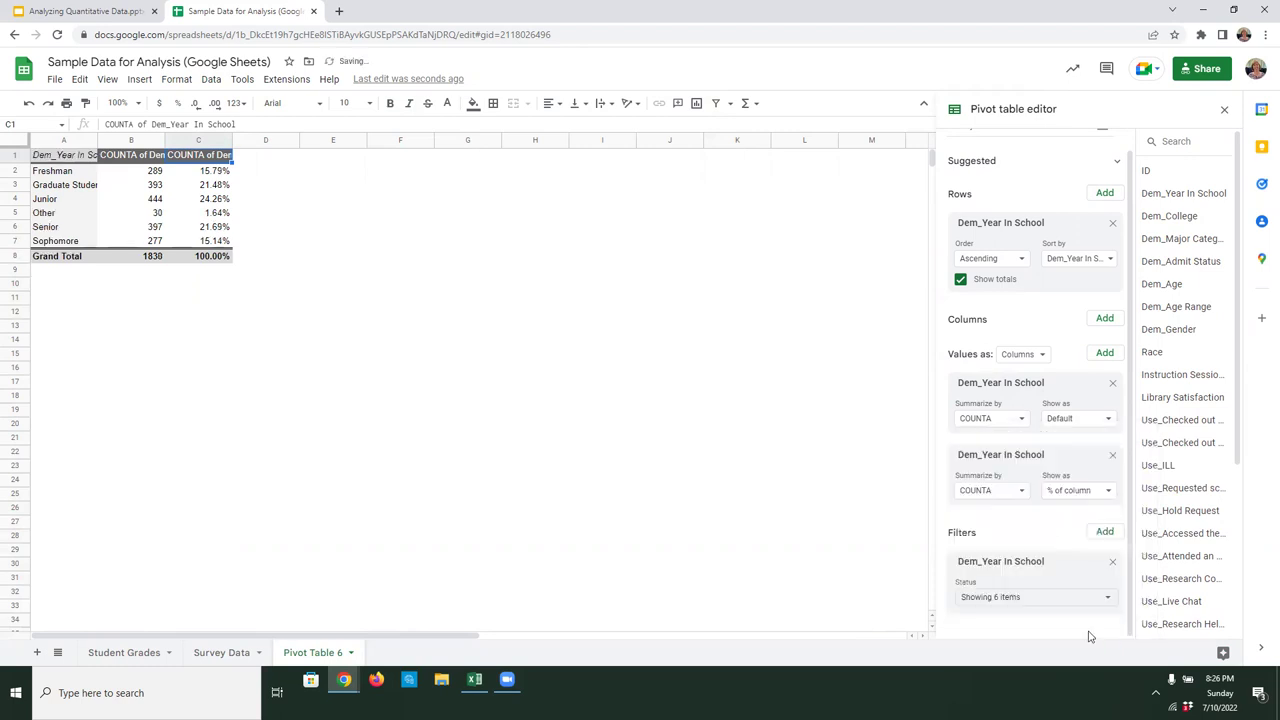
{"action": "left_click", "coordinate": [524, 367]}
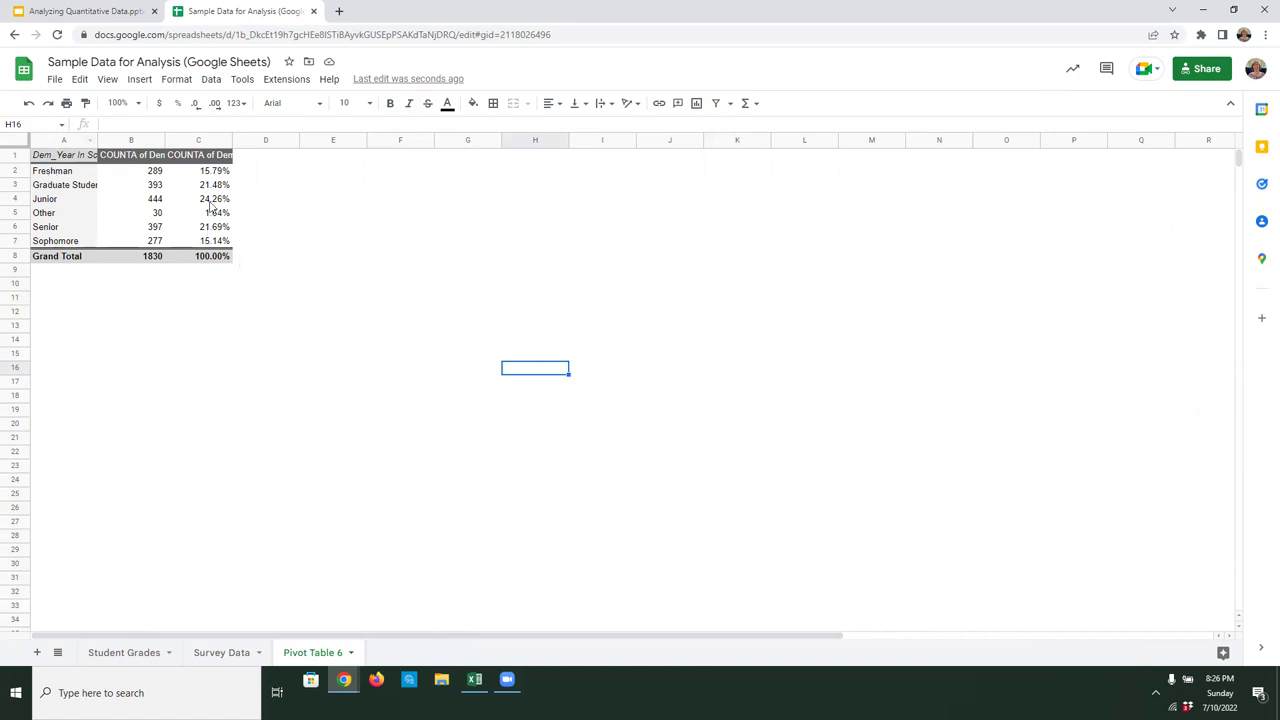
- Switch back to the Excel workbook and remove Dem_Year In School from the Sheet1 PivotTable
{"action": "left_click", "coordinate": [474, 684]}
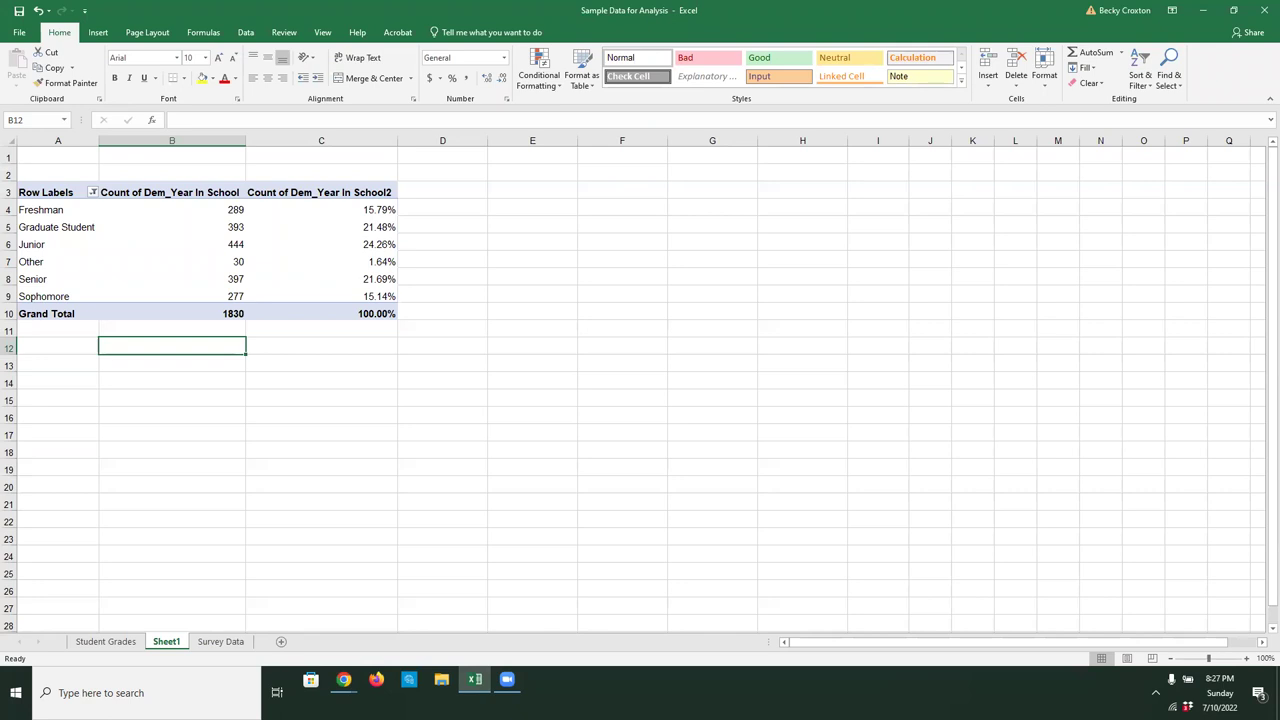
{"action": "left_click", "coordinate": [62, 207]}
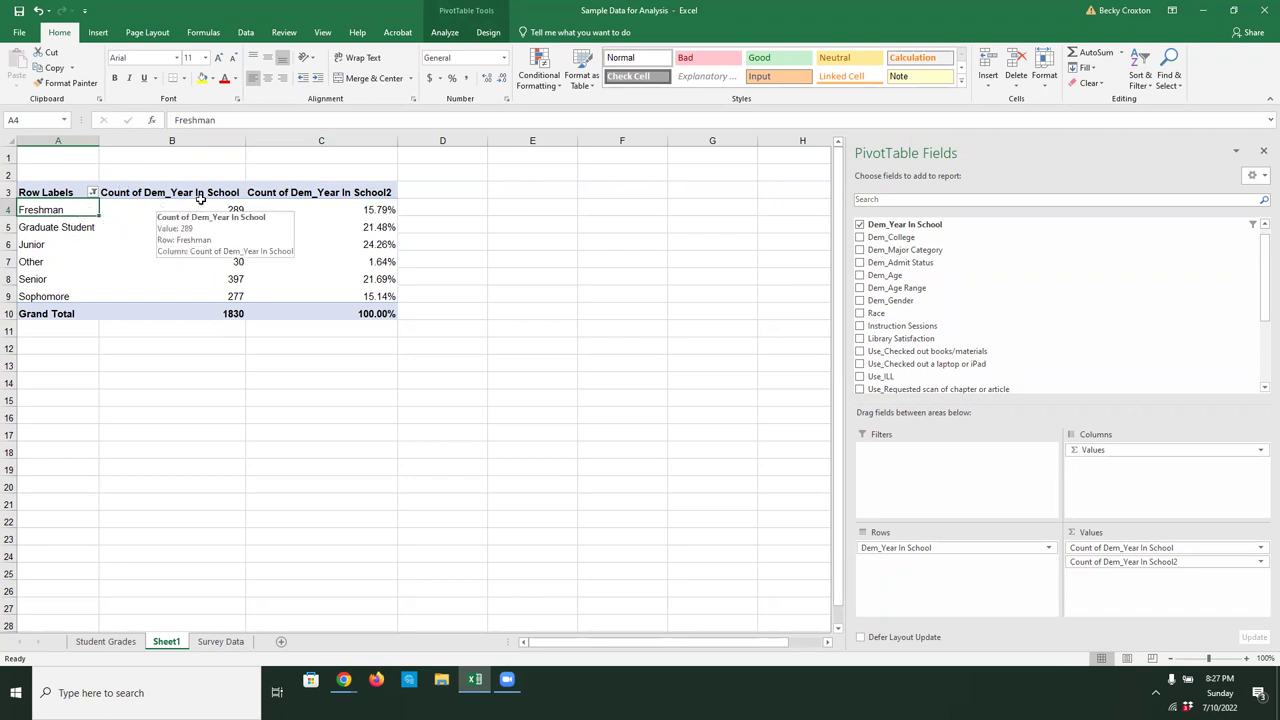
{"action": "left_click", "coordinate": [859, 225]}
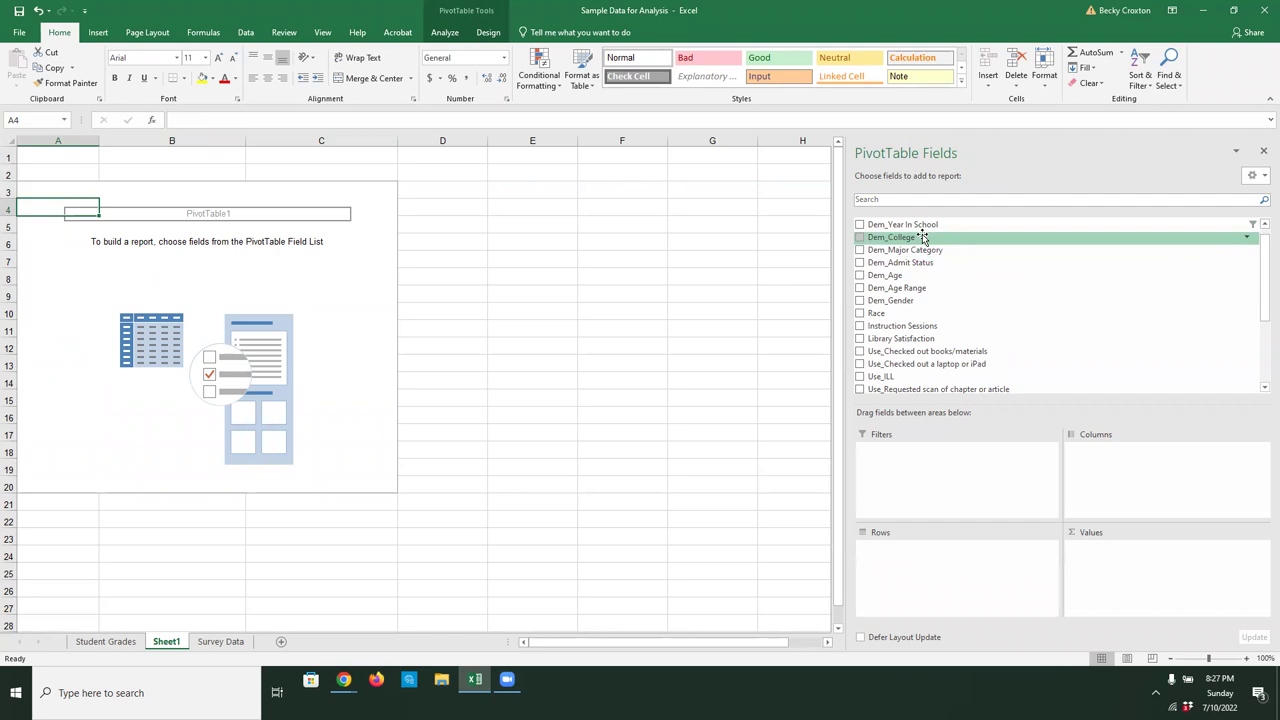
- Place Dem_Admit Status in the PivotTable's rows and Dem_College in its columns
{"action": "left_click_drag", "start_coordinate": [908, 262], "coordinate": [895, 556]}
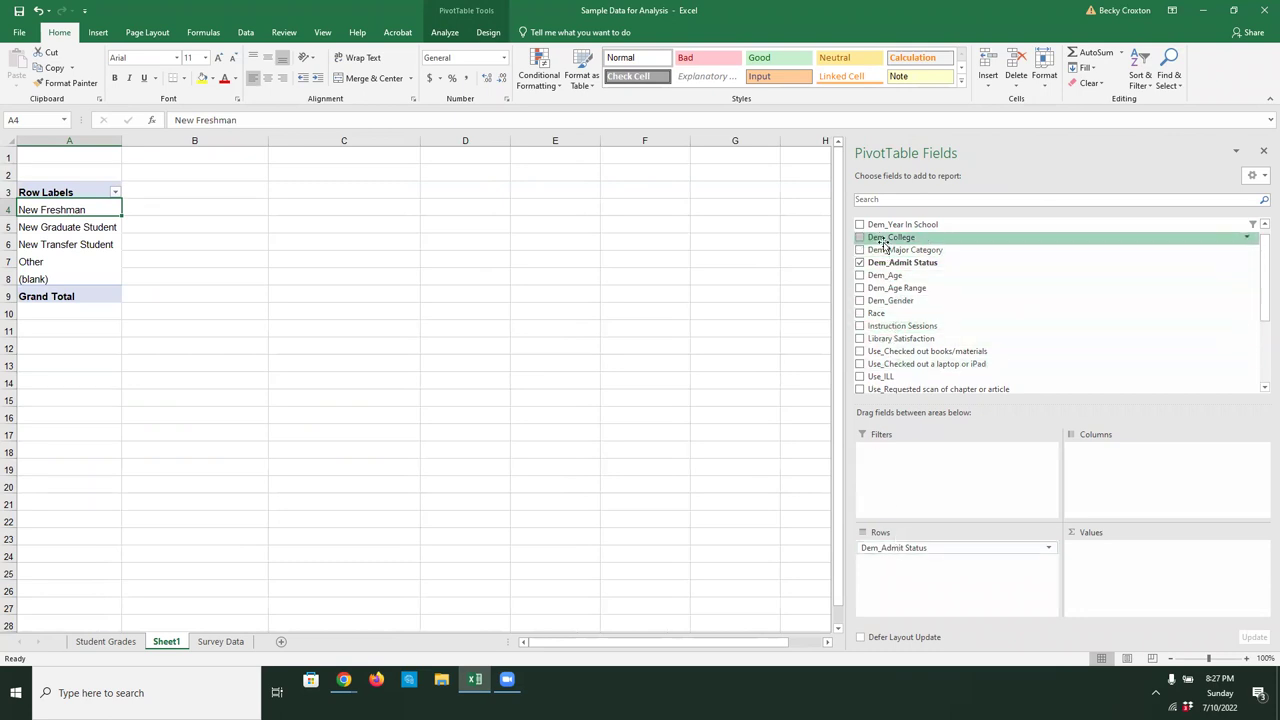
{"action": "left_click_drag", "start_coordinate": [885, 240], "coordinate": [1105, 462]}
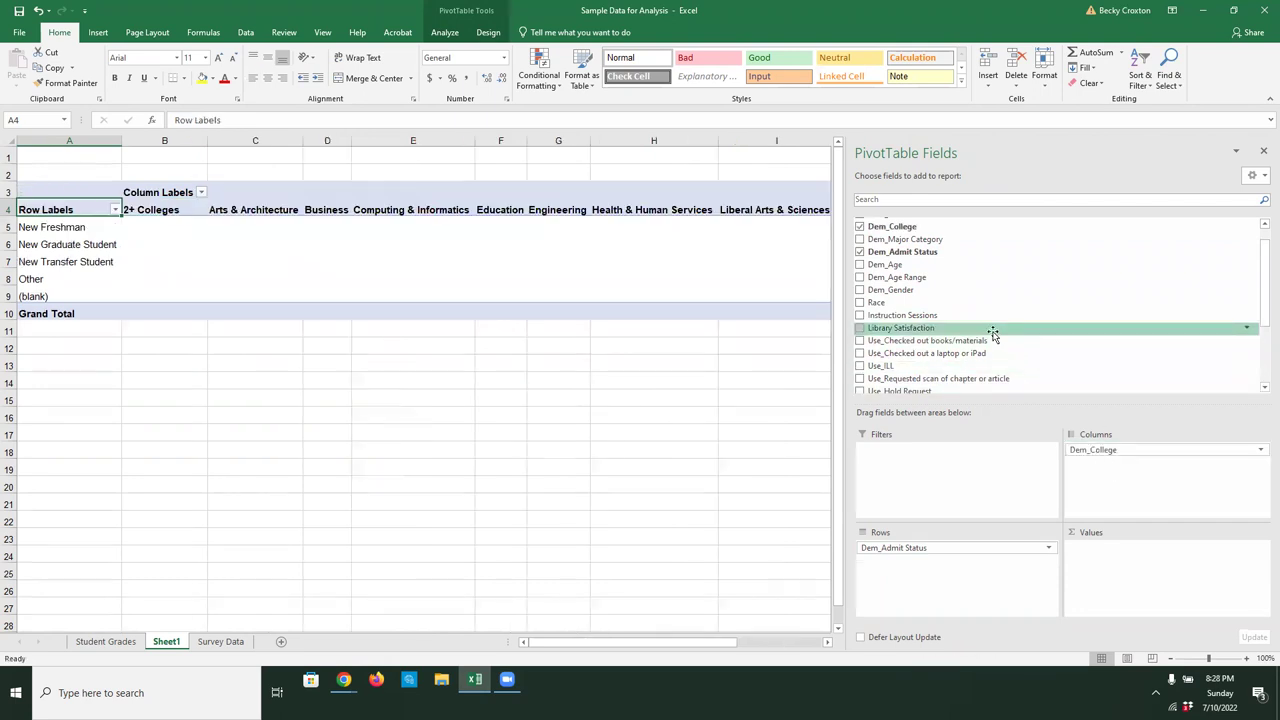
{"action": "left_click_drag", "start_coordinate": [674, 644], "coordinate": [408, 624]}
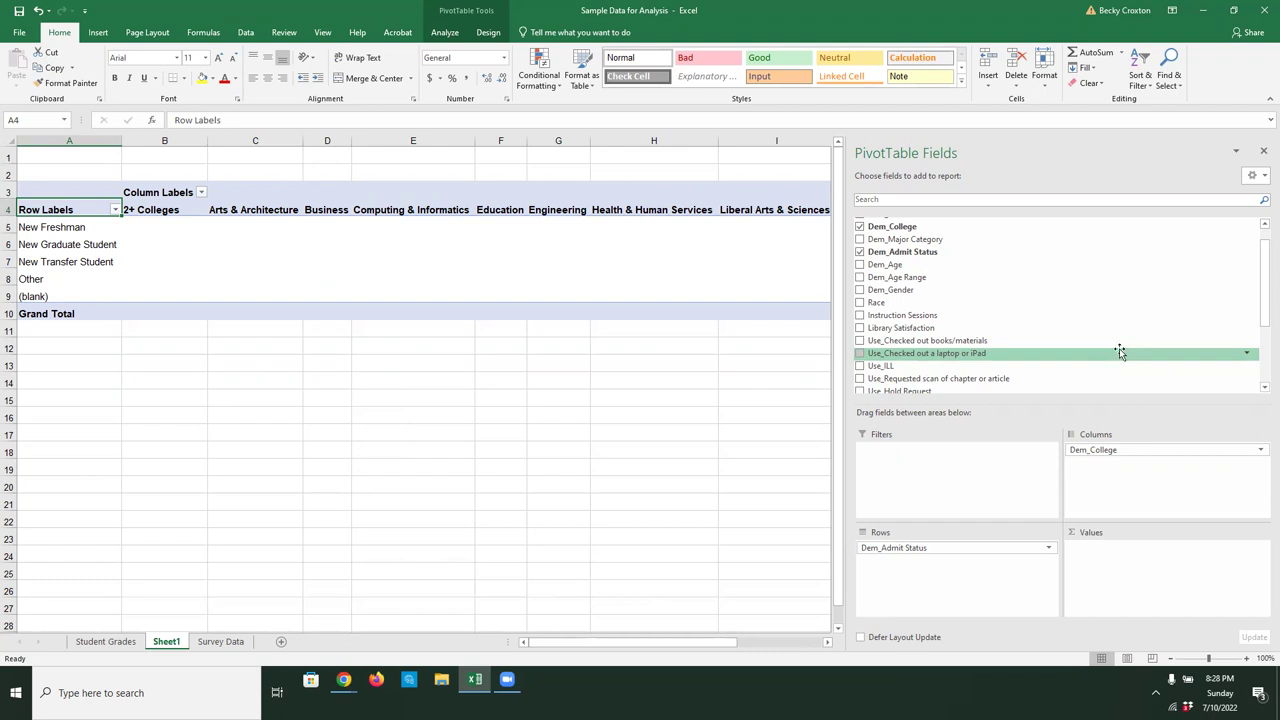
{"action": "scroll", "coordinate": [950, 311], "scroll_direction": "up", "scroll_amount": 1}
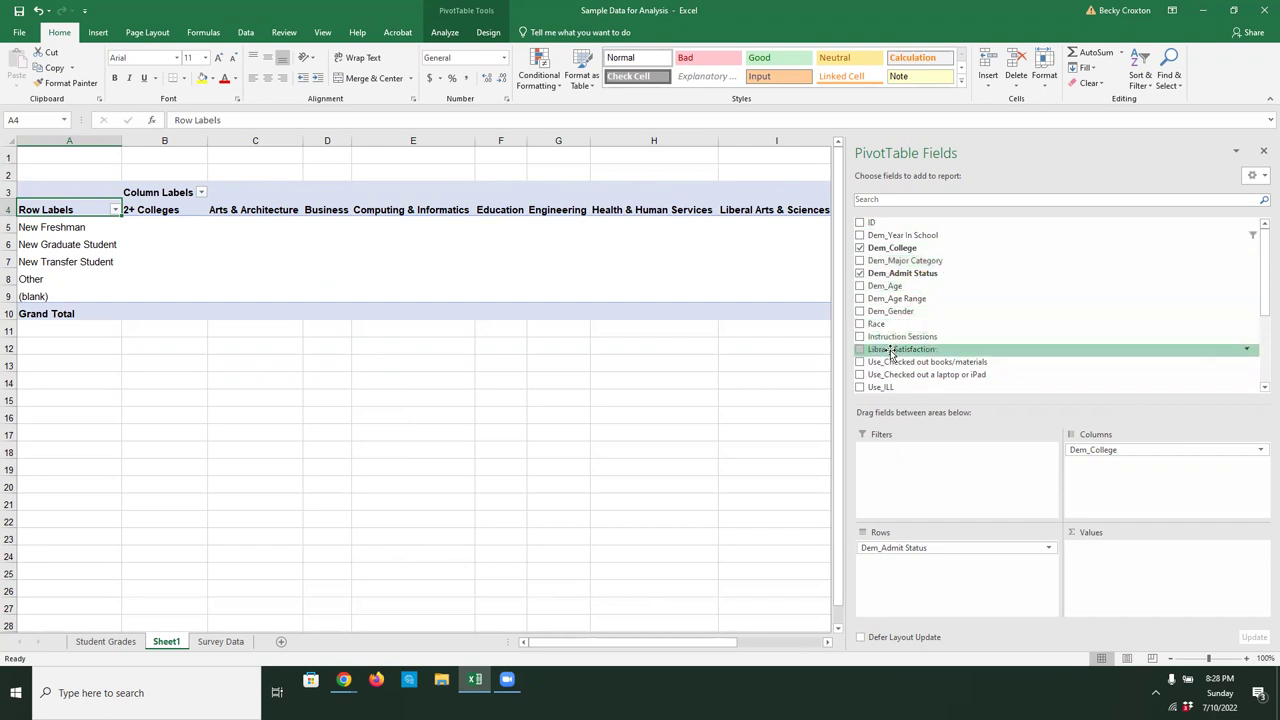
- Add Library Satisfaction to the PivotTable's values and choose Average as its summary calculation
{"action": "left_click_drag", "start_coordinate": [890, 352], "coordinate": [1115, 561]}
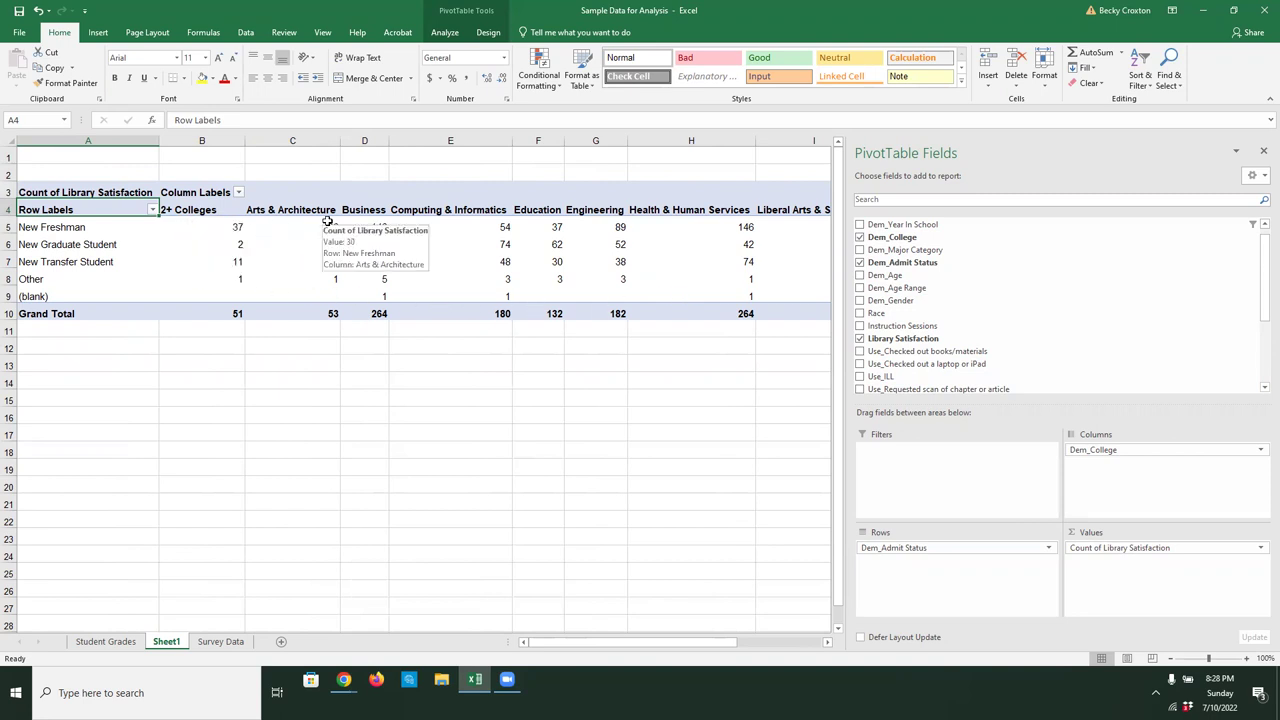
{"action": "left_click_drag", "start_coordinate": [628, 643], "coordinate": [588, 646]}
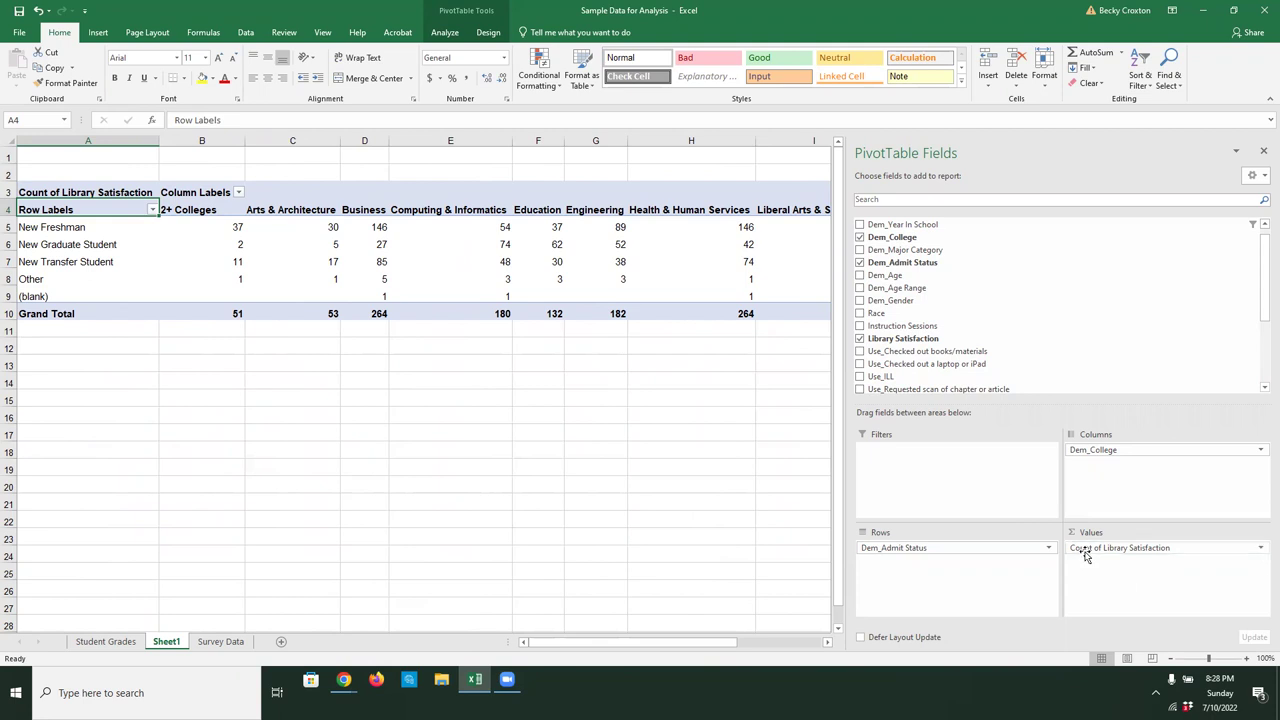
{"action": "left_click", "coordinate": [1260, 549]}
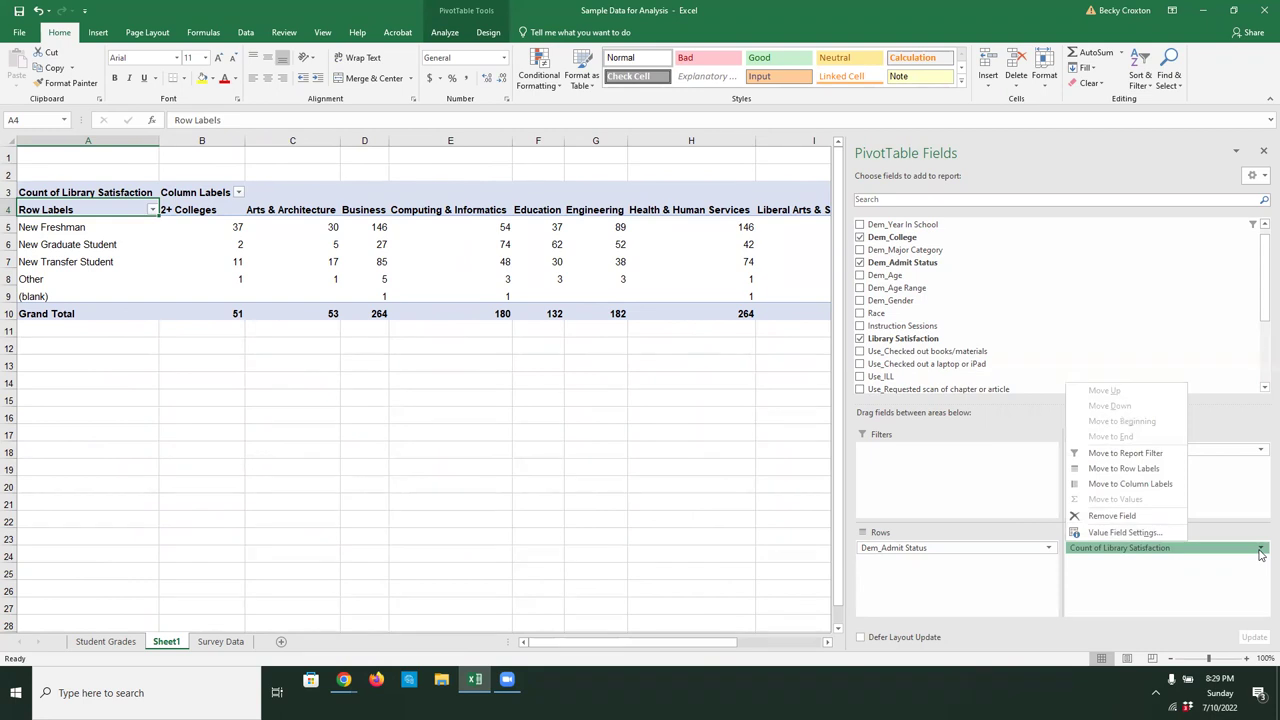
{"action": "left_click", "coordinate": [1131, 534]}
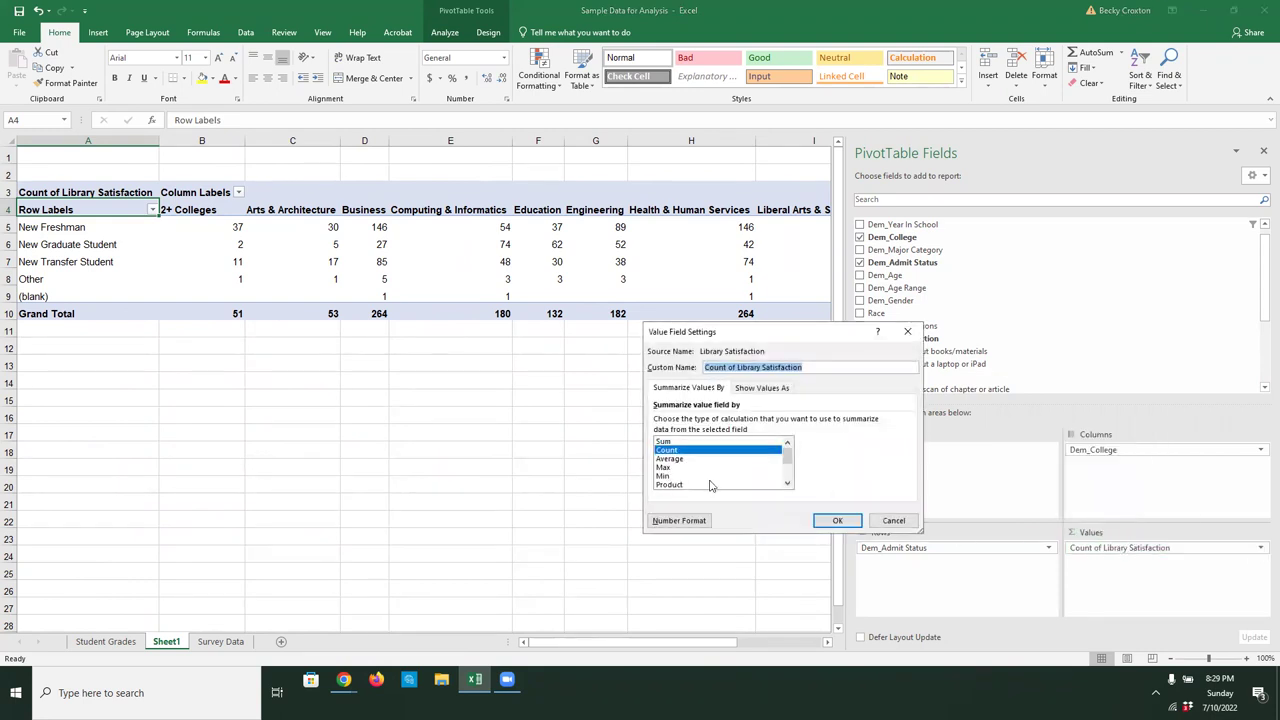
{"action": "left_click", "coordinate": [667, 459]}
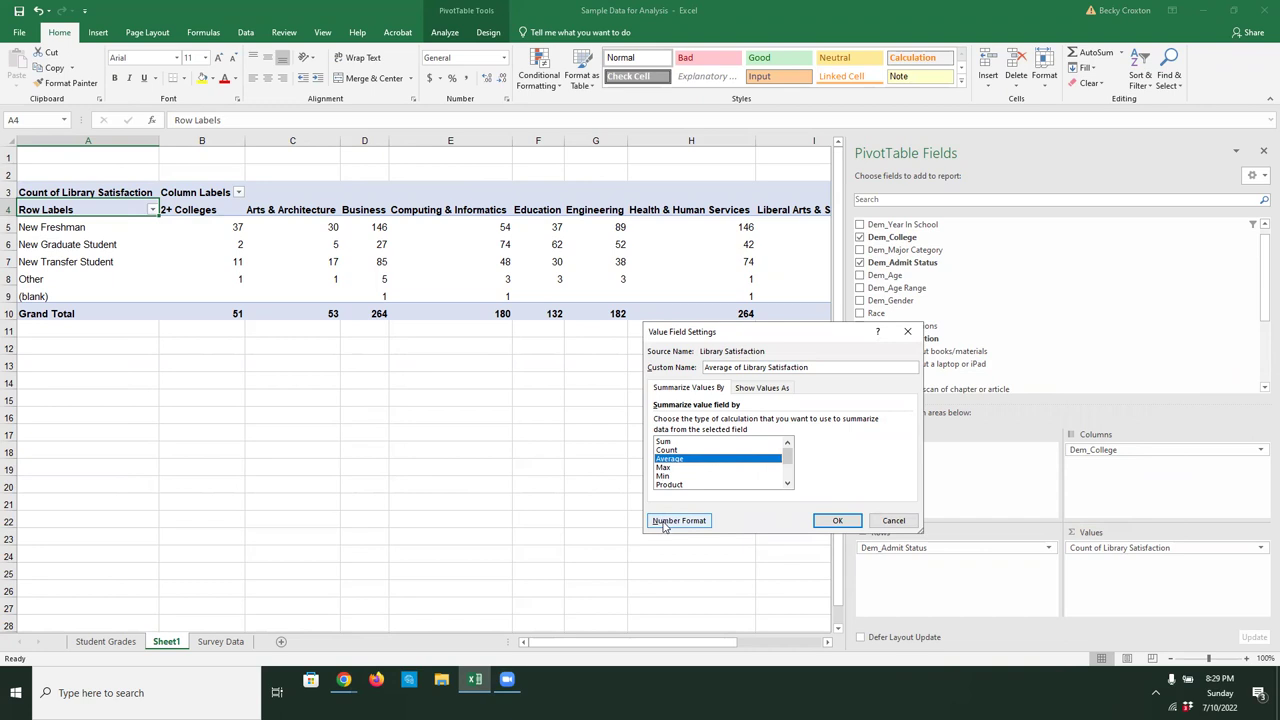
- Format the Library Satisfaction averages as Number with 1 decimal place and apply the value field settings
{"action": "left_click", "coordinate": [664, 522]}
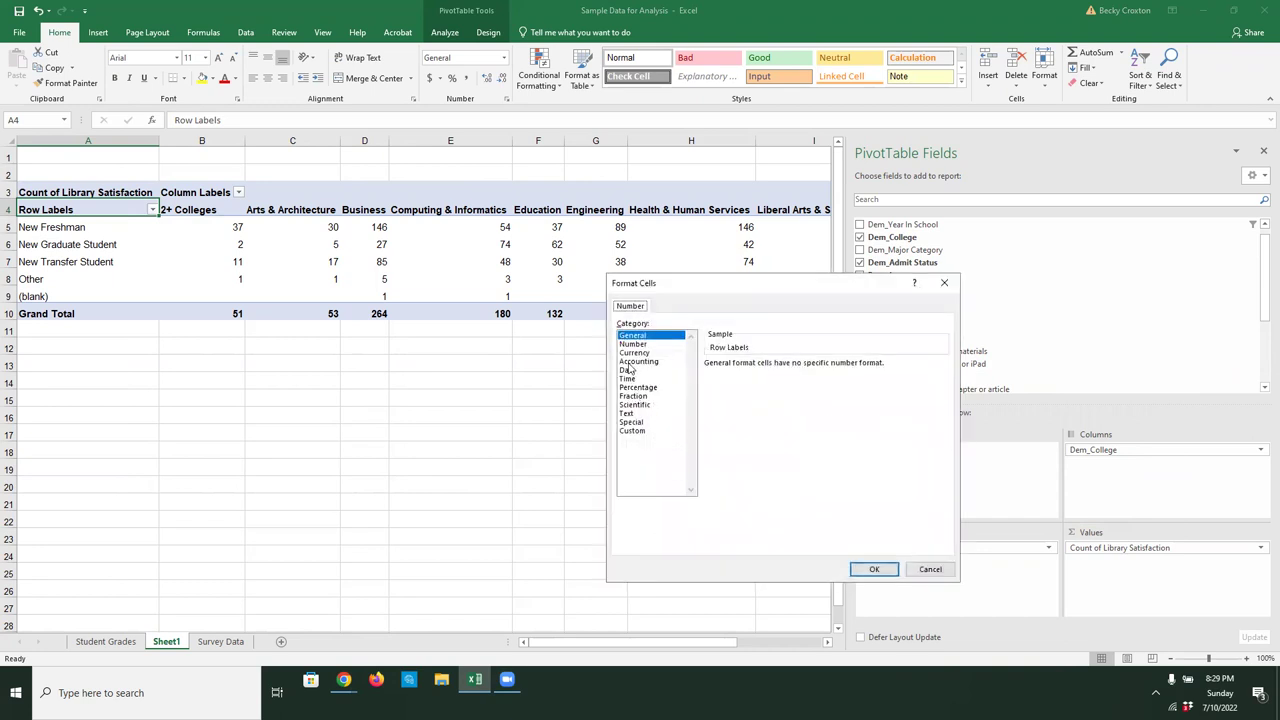
{"action": "left_click", "coordinate": [637, 344]}
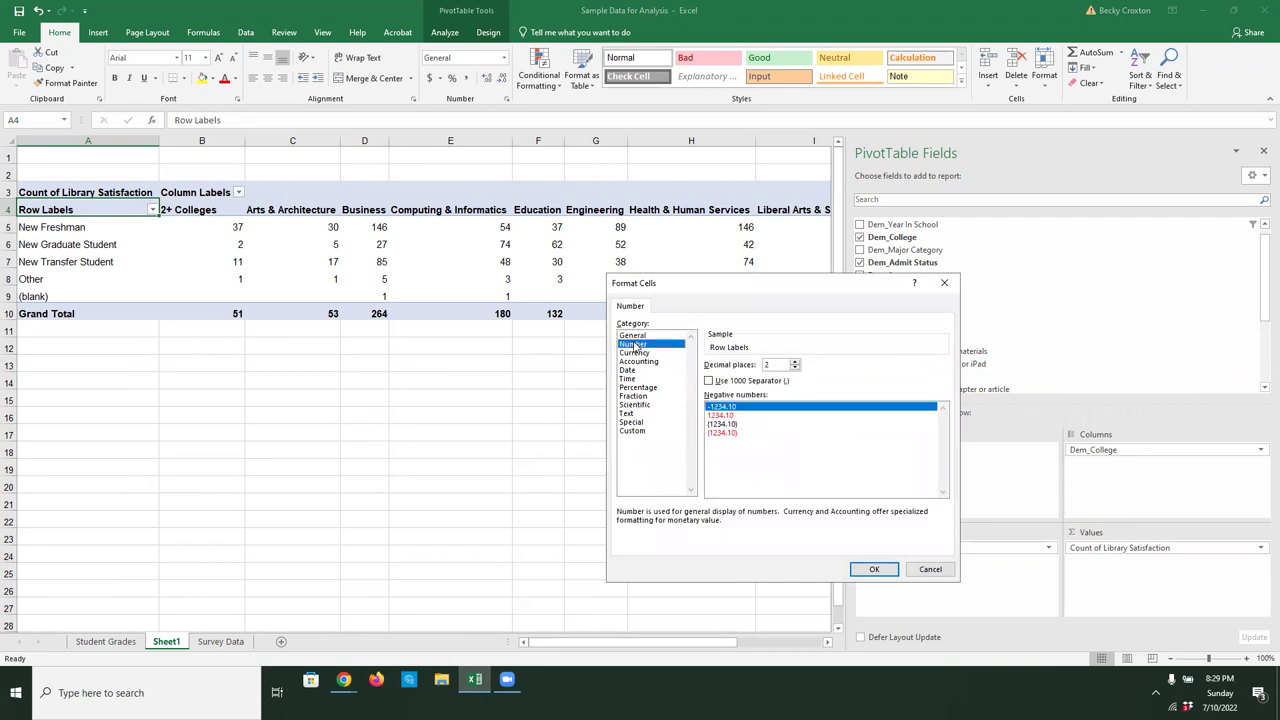
{"action": "left_click", "coordinate": [795, 368]}
{"action": "left_click", "coordinate": [876, 569]}
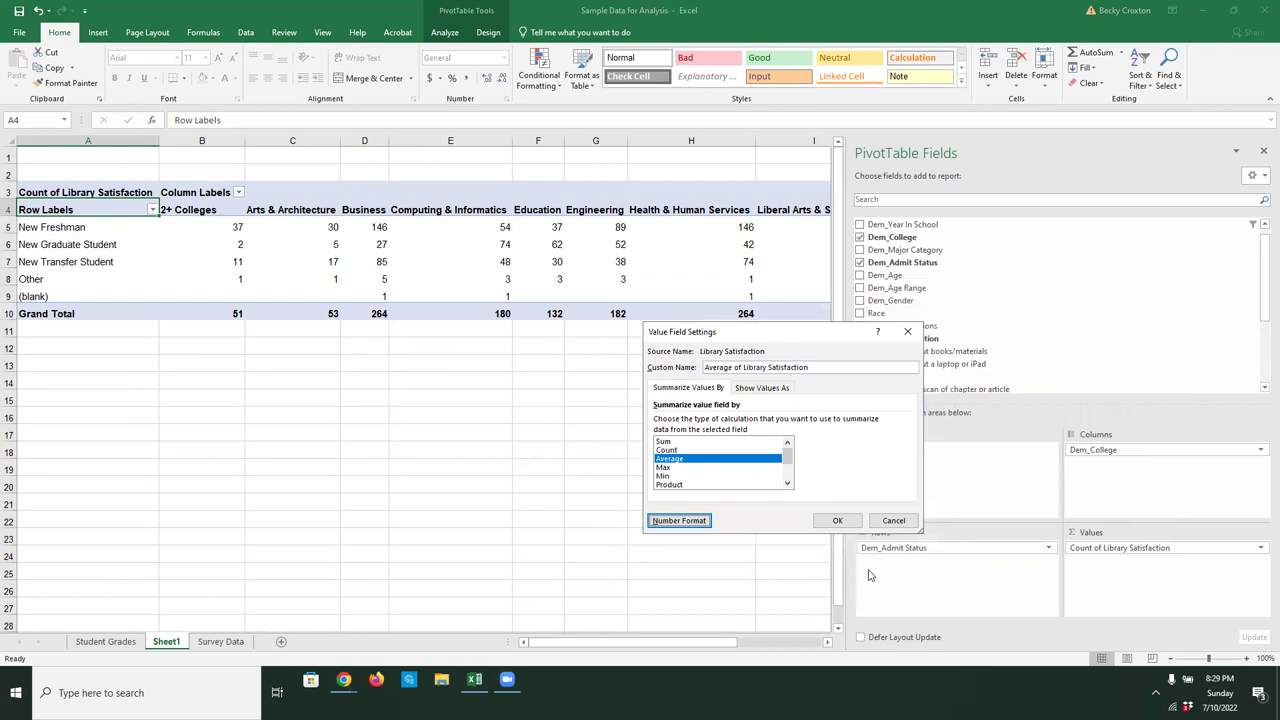
{"action": "left_click", "coordinate": [836, 521]}
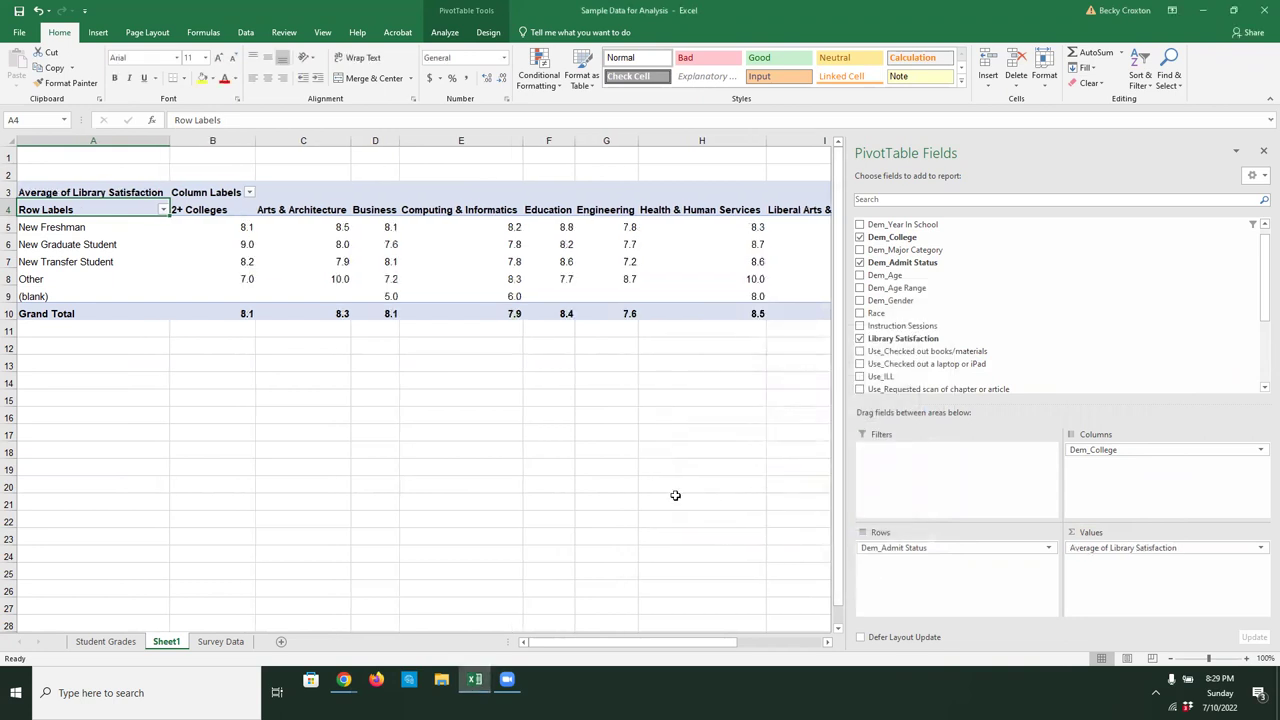
{"action": "left_click", "coordinate": [676, 500]}
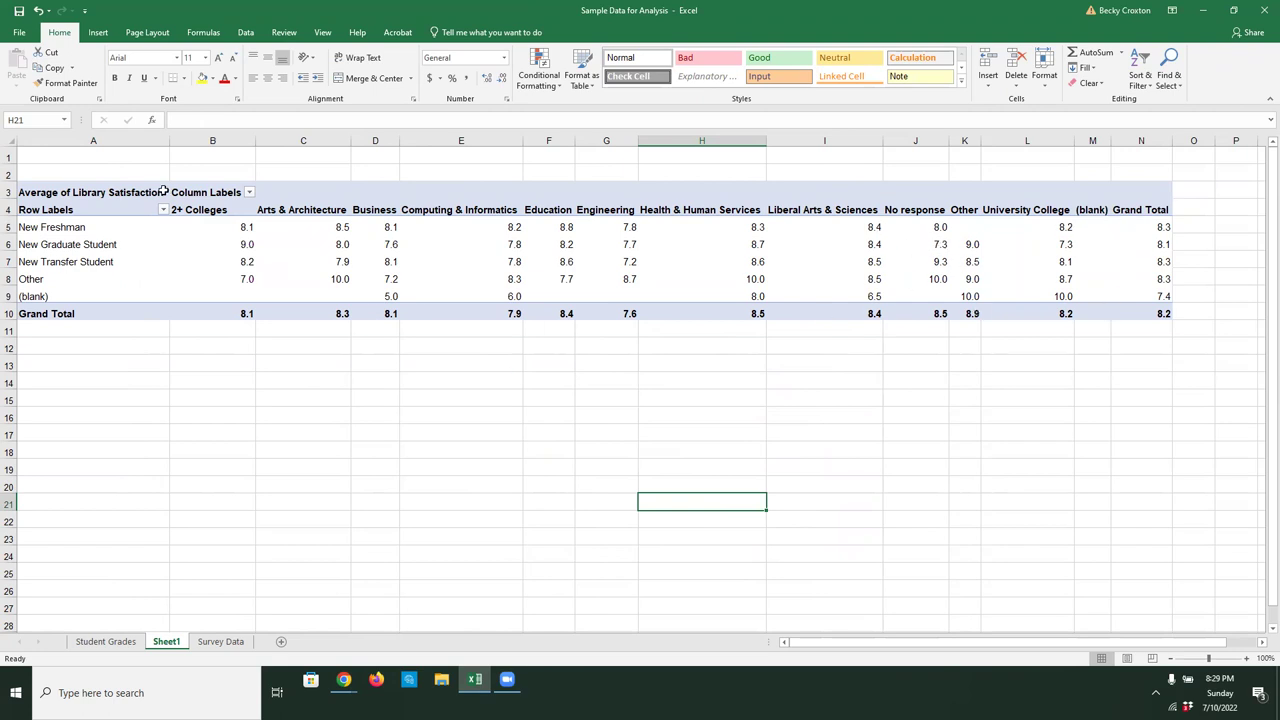
{"action": "mouse_move", "coordinate": [223, 230]}
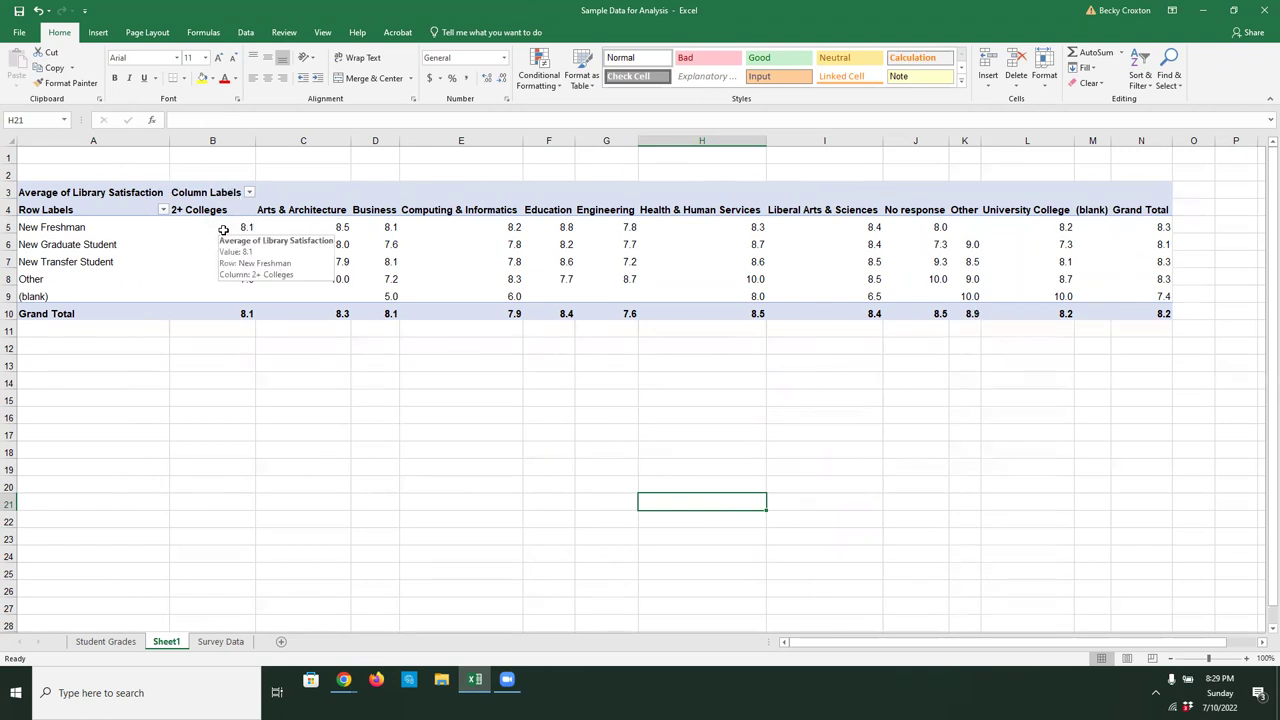
- Hide the (blank) admit status row from the PivotTable with a filter
{"action": "left_click", "coordinate": [22, 296]}
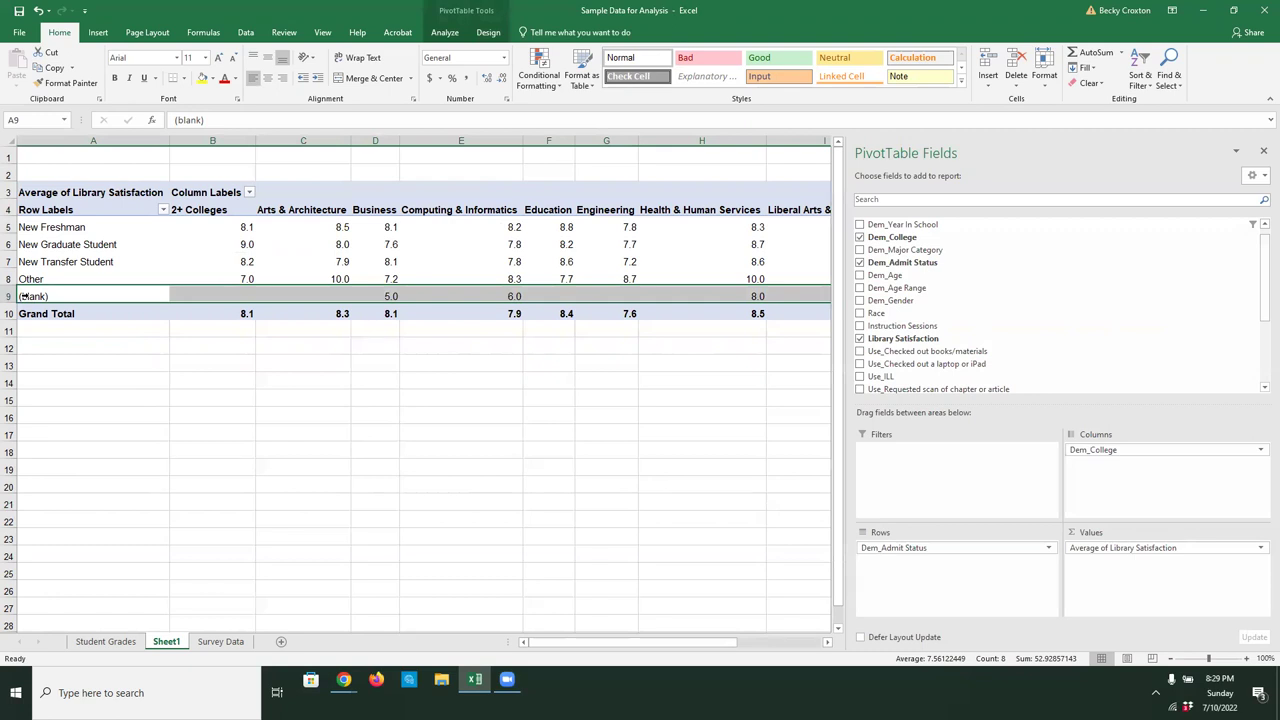
{"action": "right_click", "coordinate": [29, 294]}
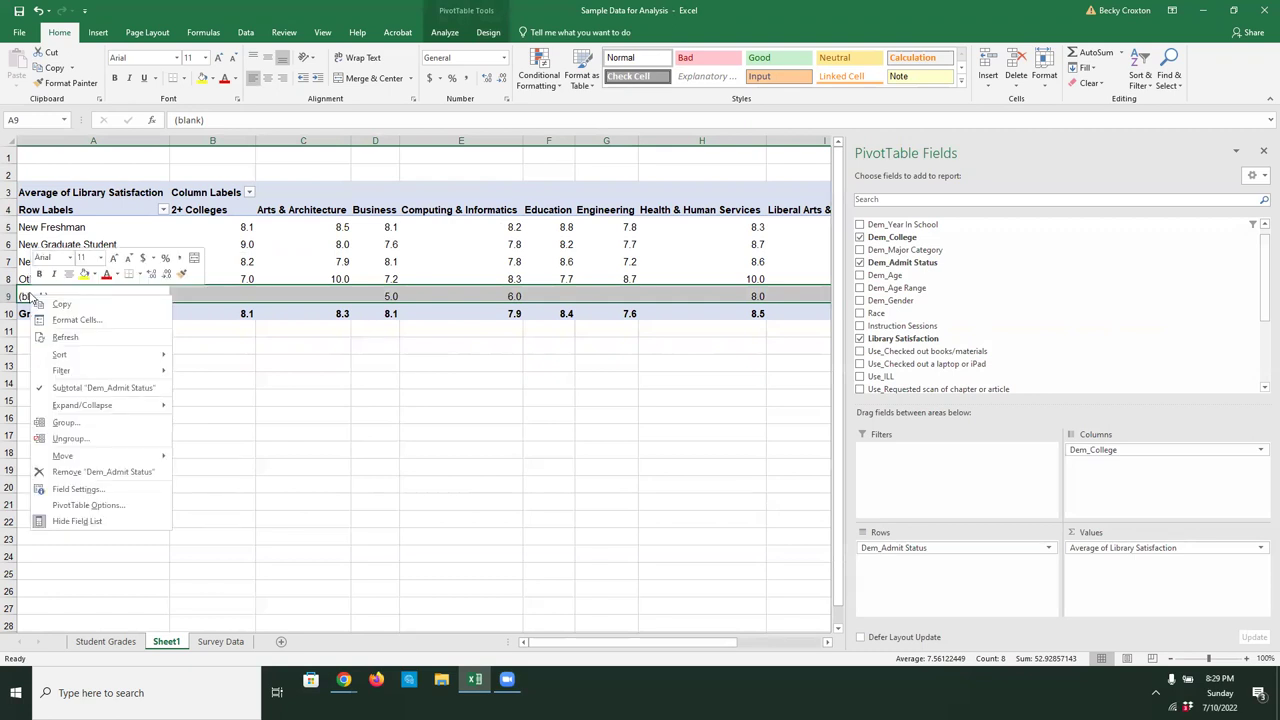
{"action": "mouse_move", "coordinate": [67, 373]}
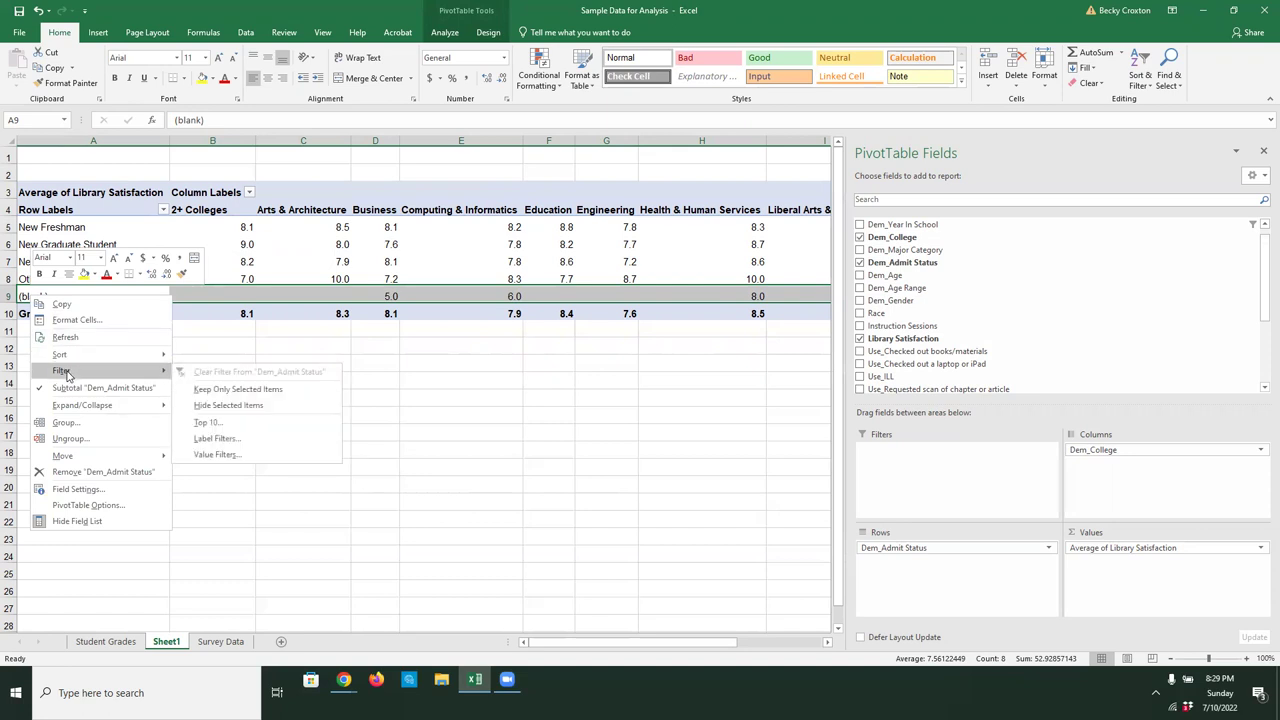
{"action": "left_click", "coordinate": [216, 404]}
- Hide the No response college column from the PivotTable with a filter
{"action": "left_click", "coordinate": [92, 282]}
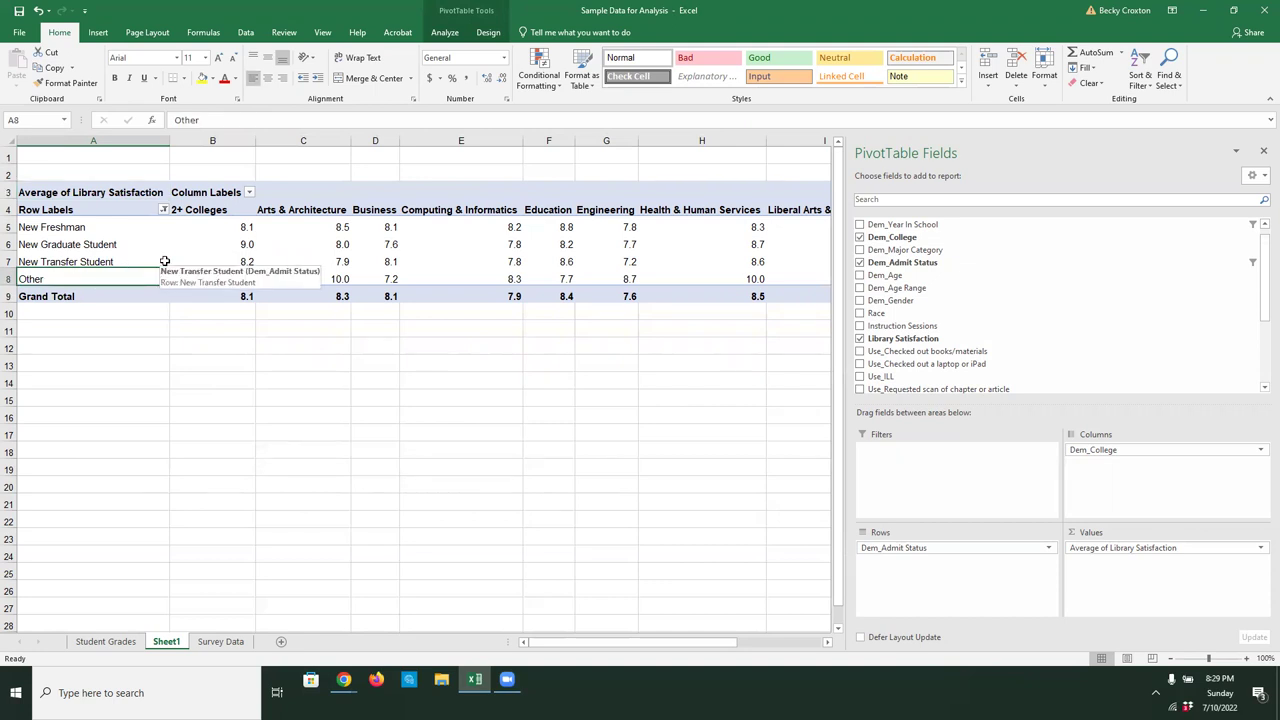
{"action": "key", "text": "Right"}
{"action": "key", "text": "Right"}
{"action": "key", "text": "Right"}
{"action": "key", "text": "Right"}
{"action": "key", "text": "Right"}
{"action": "key", "text": "Right"}
{"action": "key", "text": "Right"}
{"action": "key", "text": "Right"}
{"action": "key", "text": "Right"}
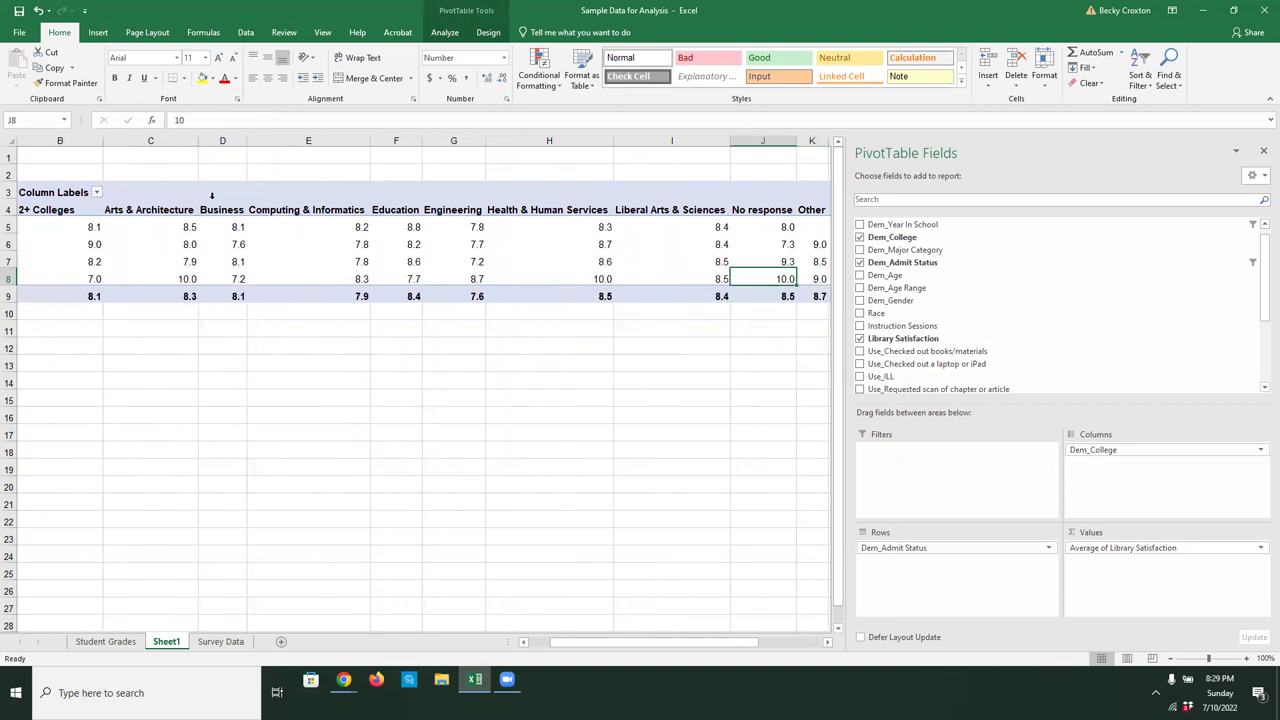
{"action": "left_click", "coordinate": [760, 207]}
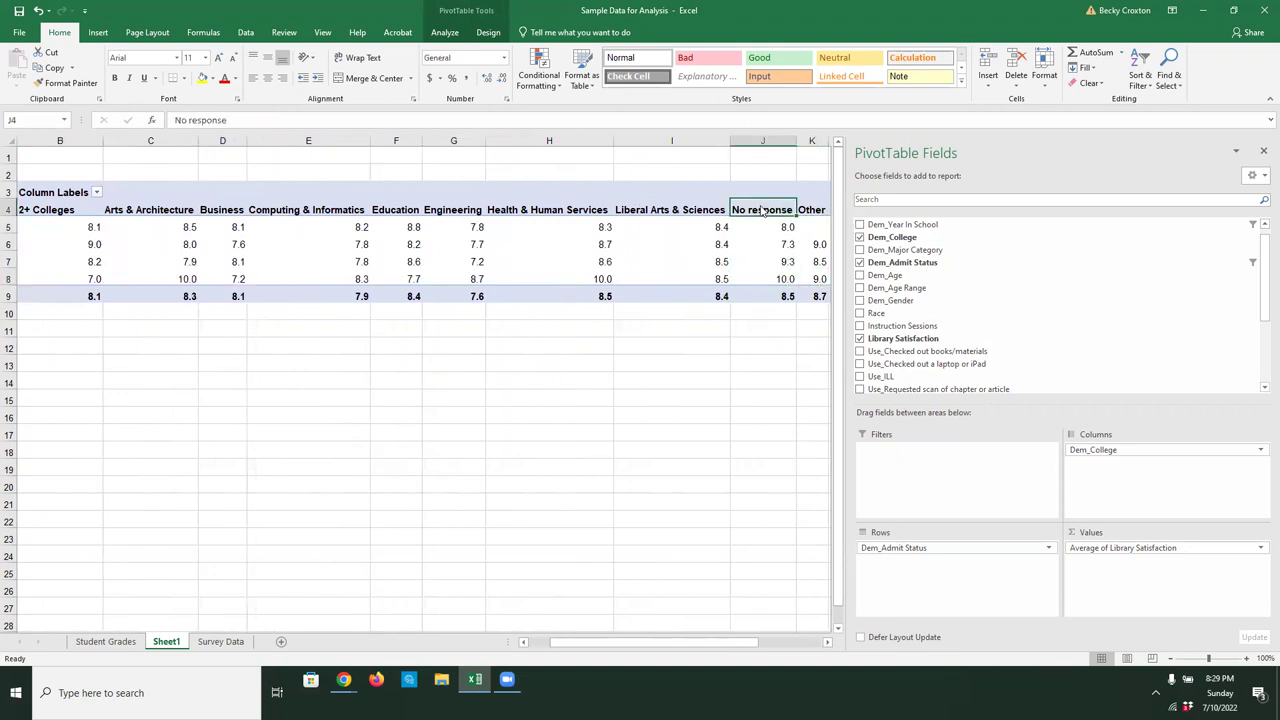
{"action": "right_click", "coordinate": [762, 209]}
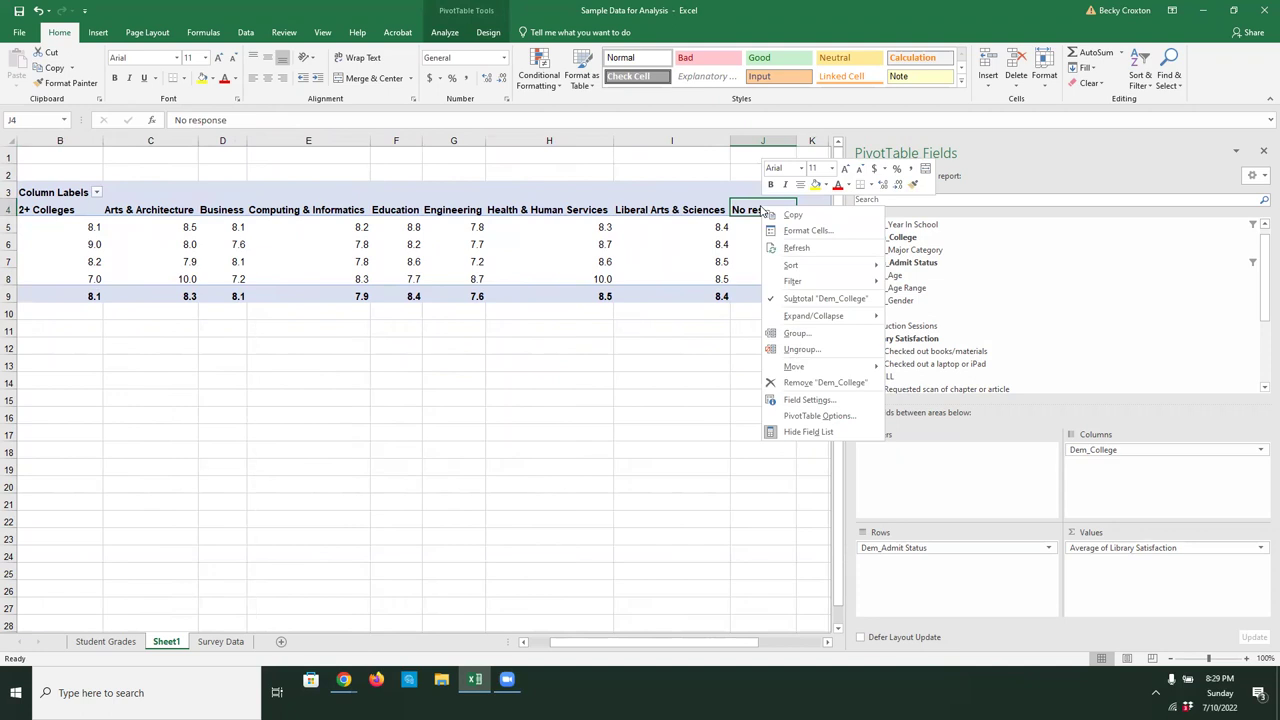
{"action": "left_click", "coordinate": [737, 209]}
{"action": "right_click", "coordinate": [739, 208]}
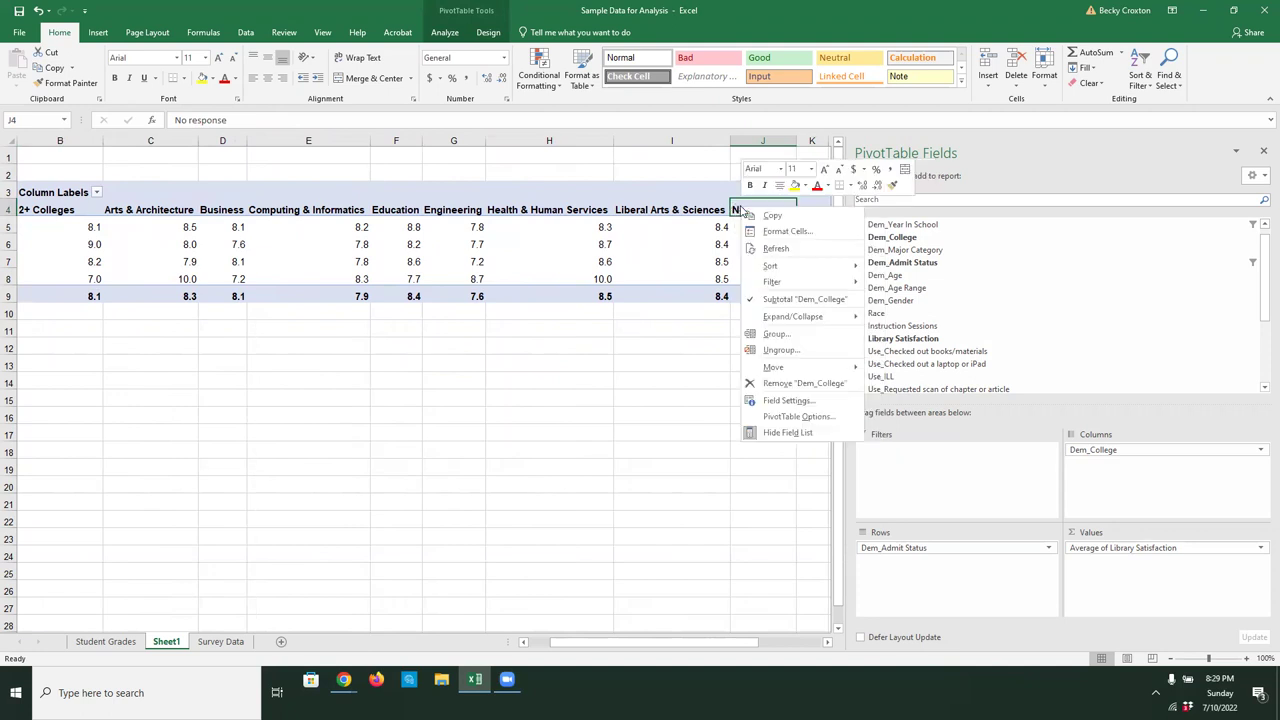
{"action": "mouse_move", "coordinate": [772, 284]}
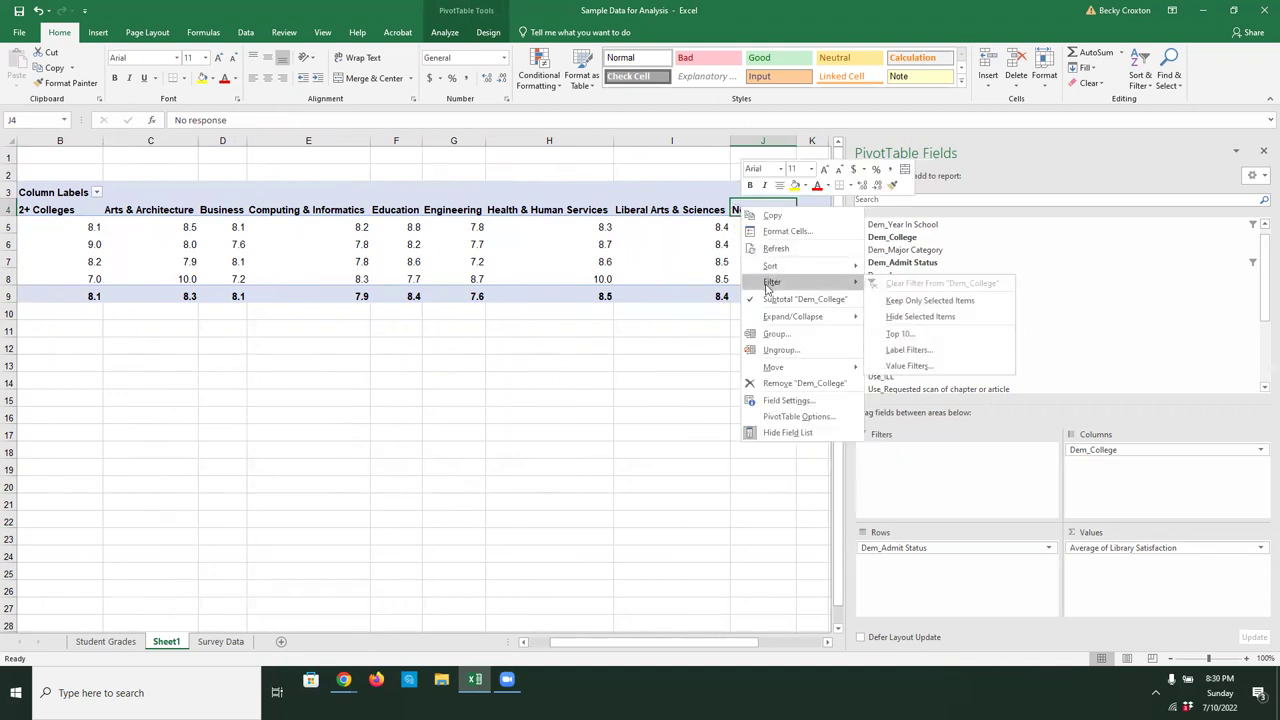
{"action": "left_click", "coordinate": [900, 316]}
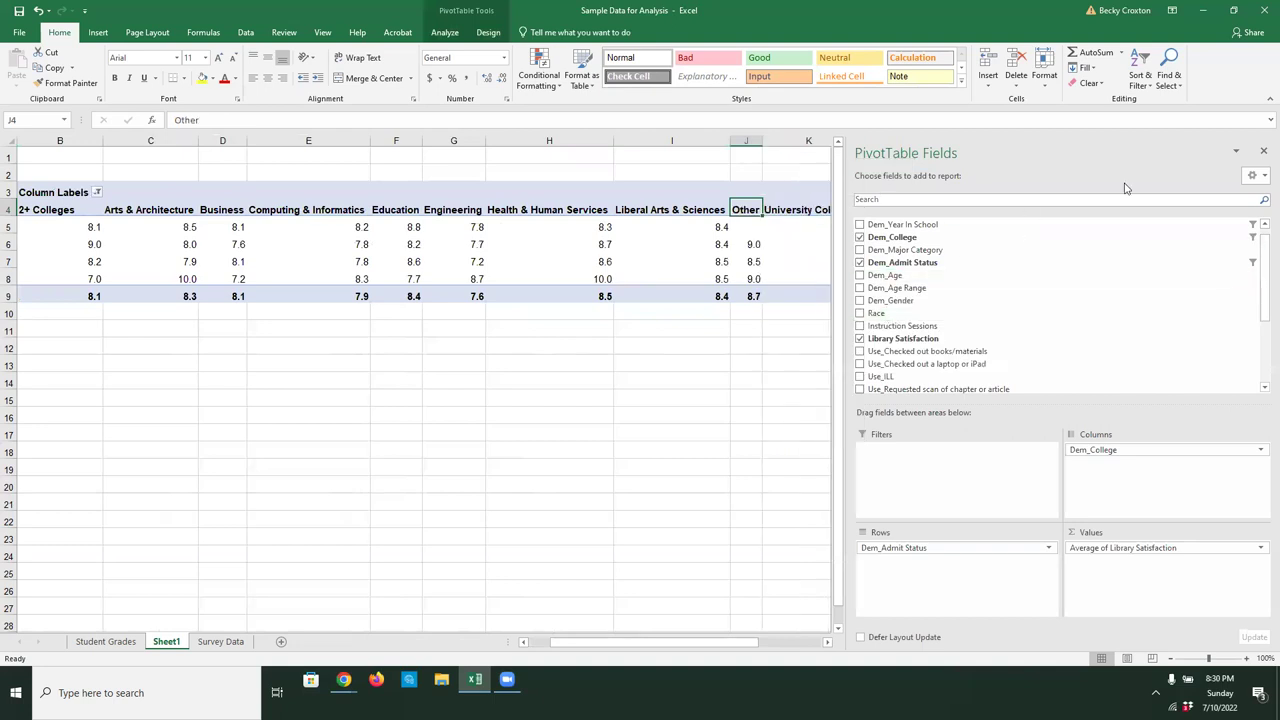
- Close the PivotTable field list and narrow the Computing & Informatics, Health & Human Services and Liberal Arts & Sciences columns
{"action": "left_click", "coordinate": [1262, 153]}
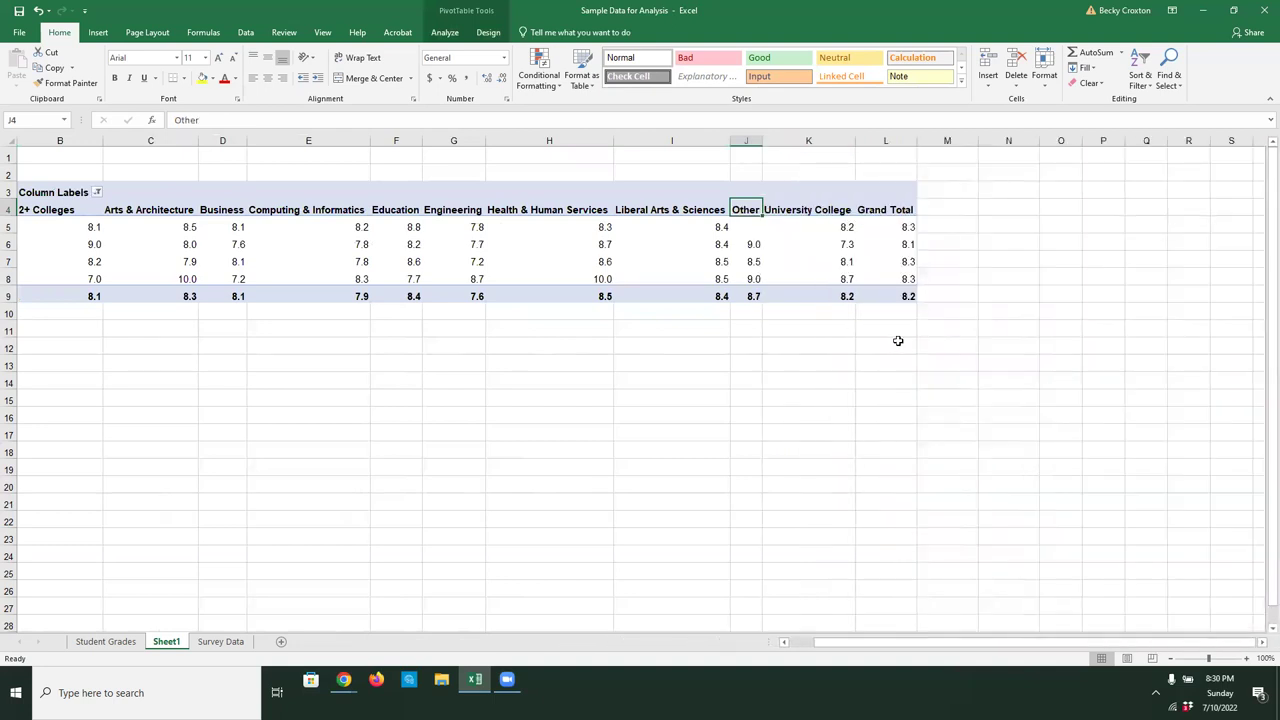
{"action": "left_click", "coordinate": [907, 342]}
{"action": "left_click", "coordinate": [754, 231]}
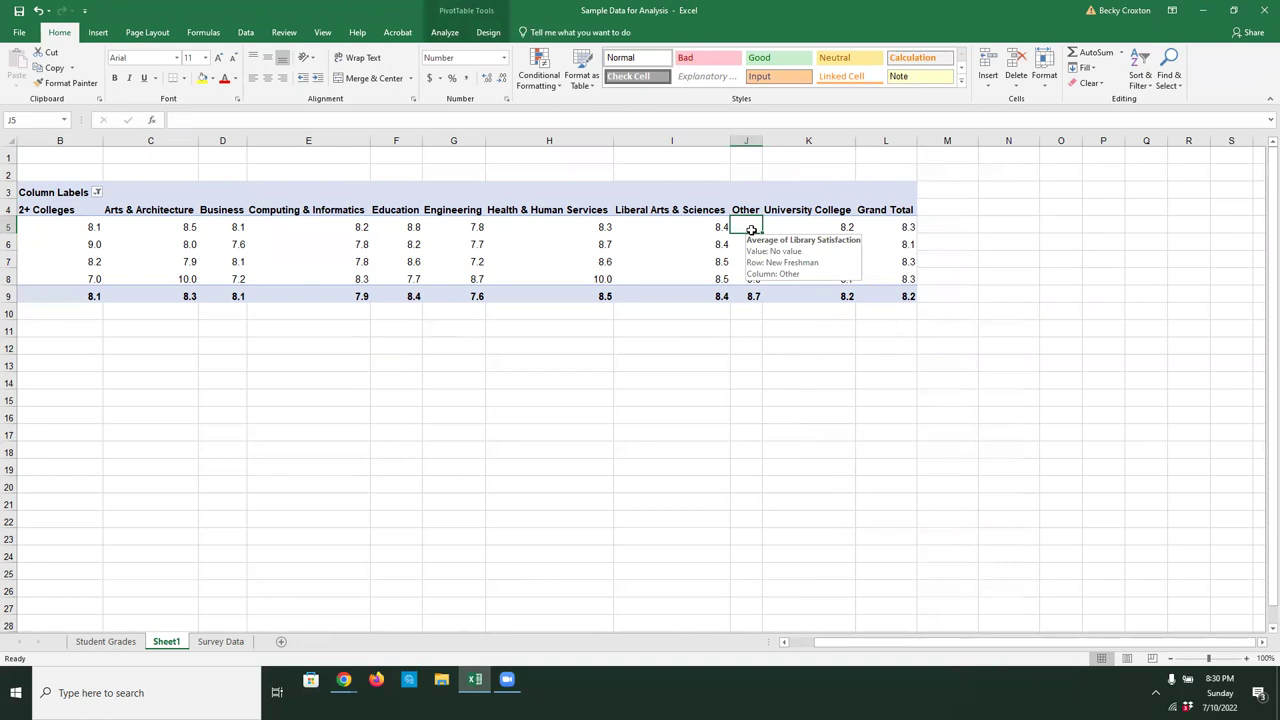
{"action": "key", "text": "Left"}
{"action": "key", "text": "Left"}
{"action": "key", "text": "Left"}
{"action": "key", "text": "Left"}
{"action": "key", "text": "Left"}
{"action": "key", "text": "Left"}
{"action": "key", "text": "Left"}
{"action": "key", "text": "Left"}
{"action": "key", "text": "Left"}
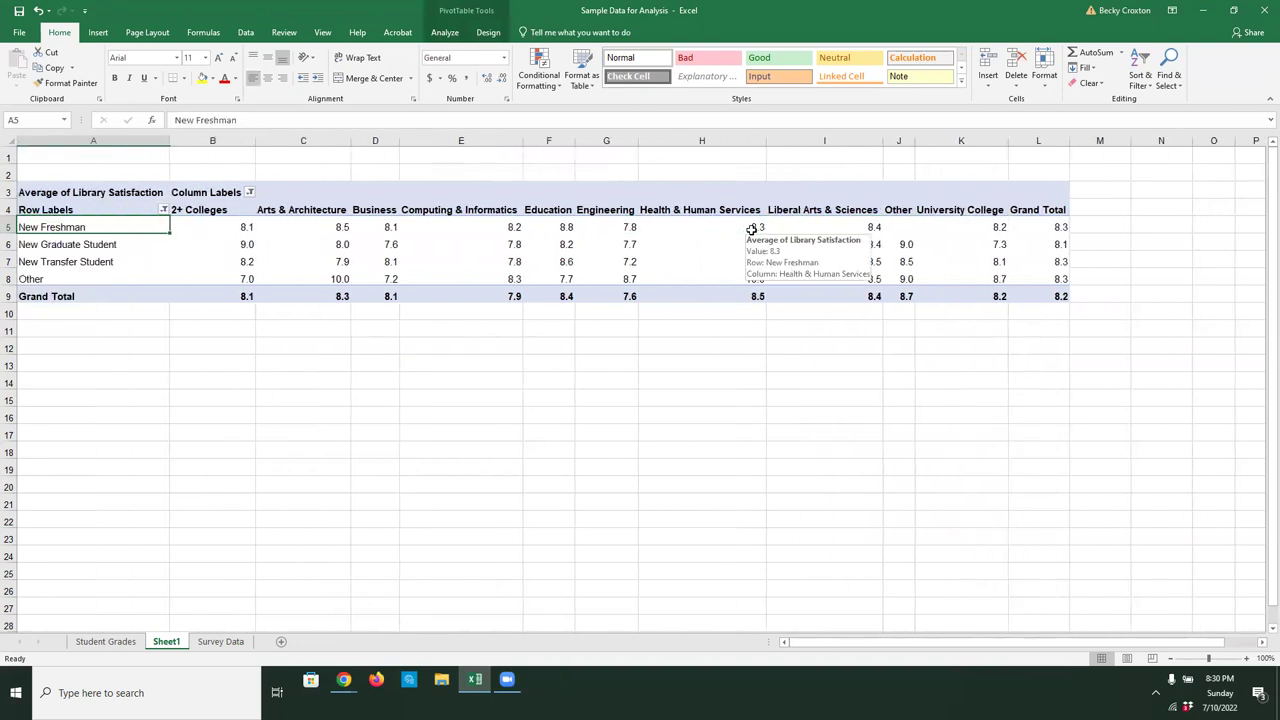
{"action": "left_click_drag", "start_coordinate": [522, 141], "coordinate": [481, 152]}
{"action": "left_click_drag", "start_coordinate": [723, 141], "coordinate": [666, 150]}
{"action": "left_click_drag", "start_coordinate": [789, 137], "coordinate": [706, 145]}
- Wrap the text across the entire sheet and increase all row heights so the wrapped college headings fit
{"action": "left_click_drag", "start_coordinate": [270, 209], "coordinate": [658, 296]}
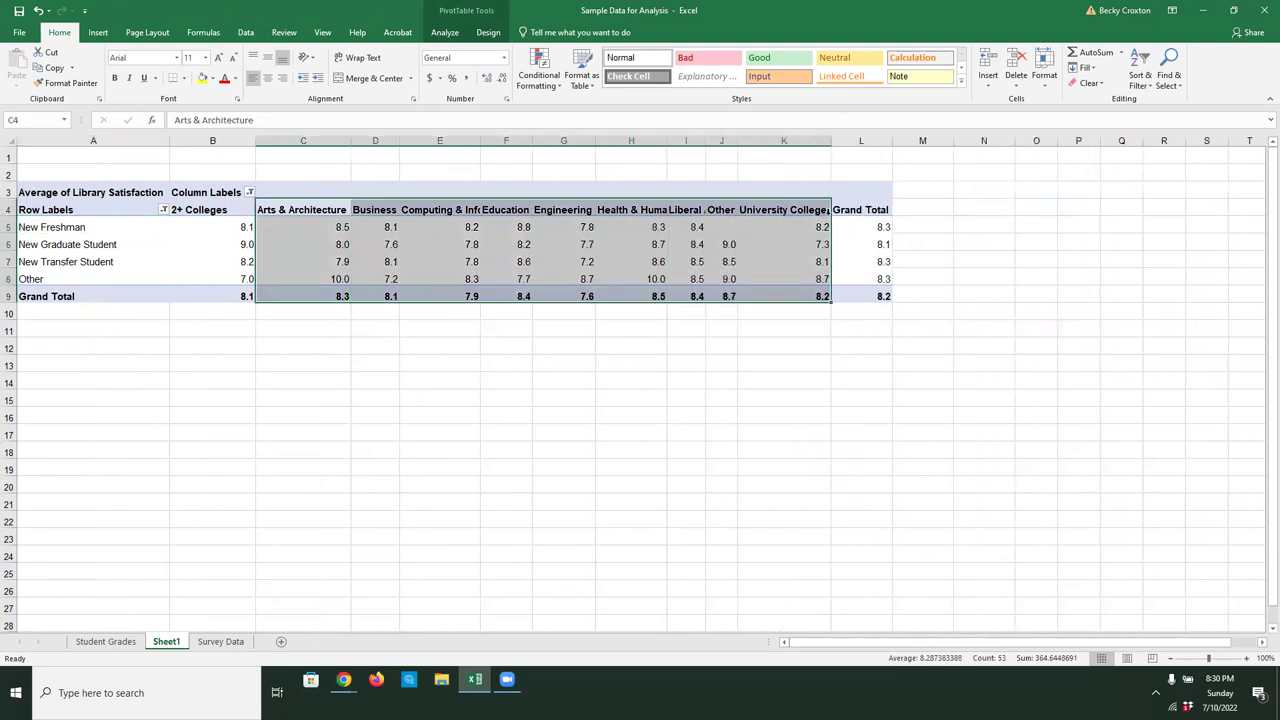
{"action": "left_click", "coordinate": [860, 203]}
{"action": "left_click", "coordinate": [8, 142]}
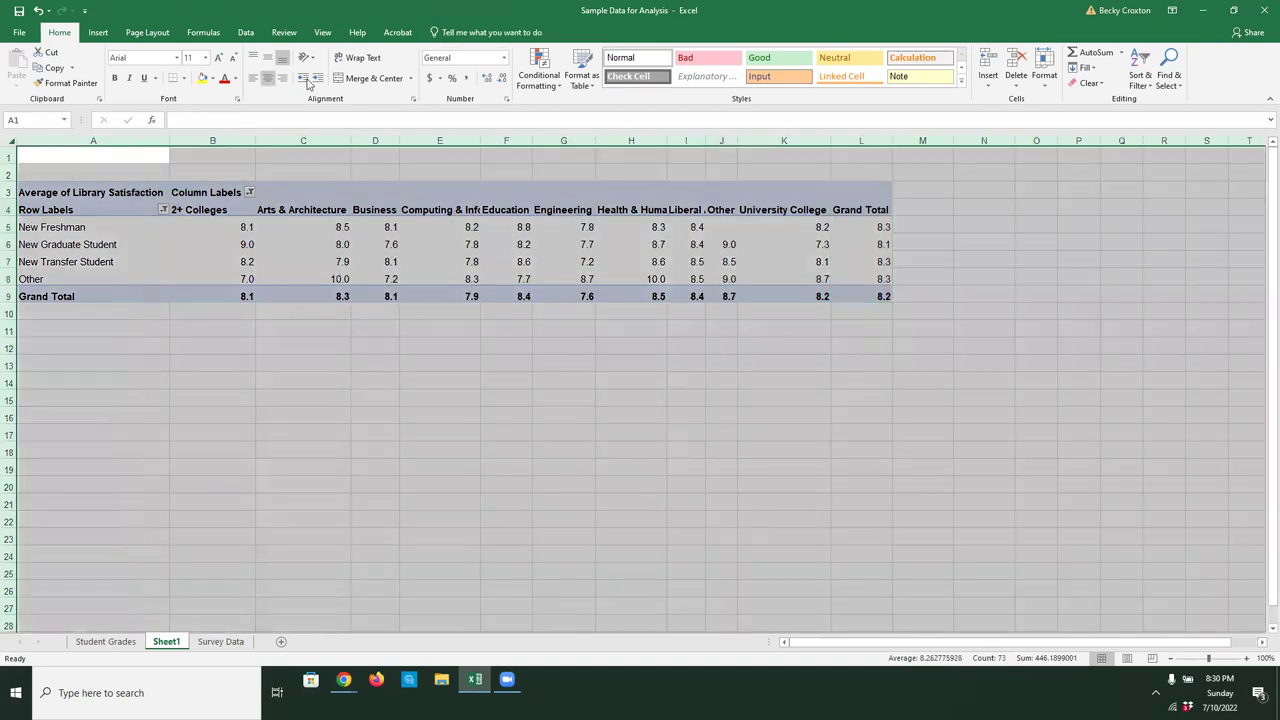
{"action": "left_click", "coordinate": [357, 57]}
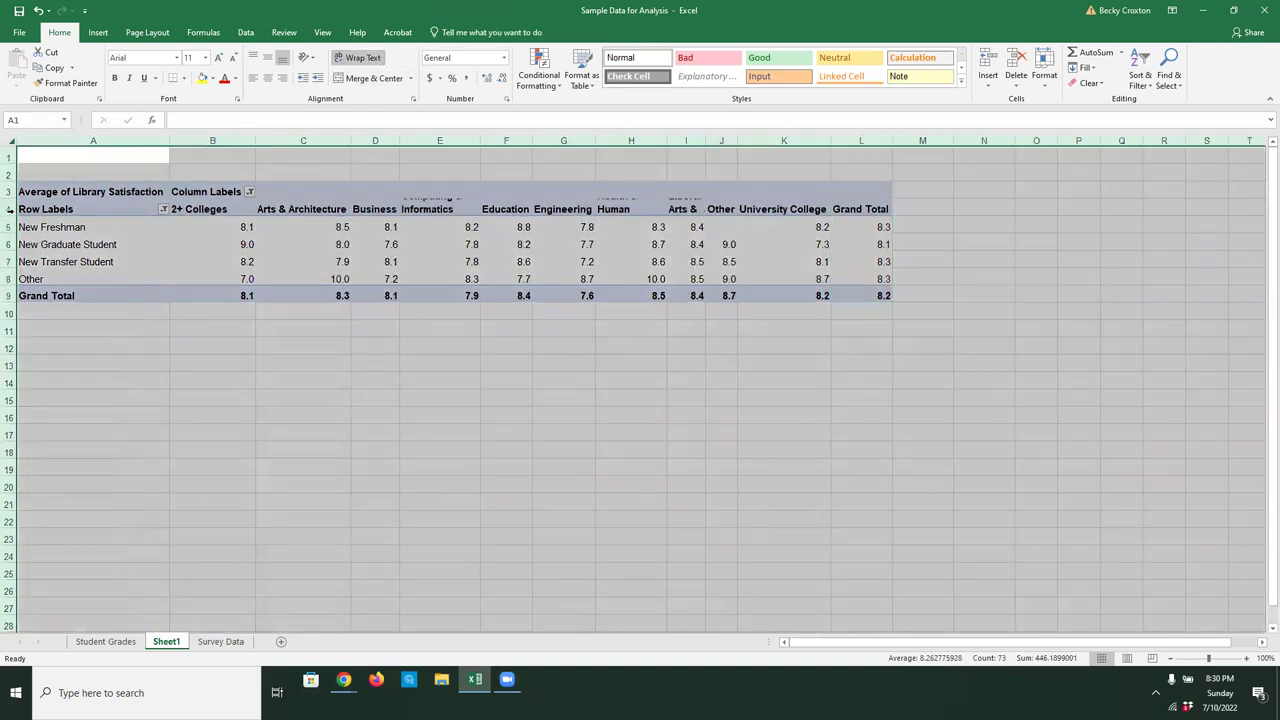
{"action": "left_click_drag", "start_coordinate": [8, 232], "coordinate": [9, 240]}
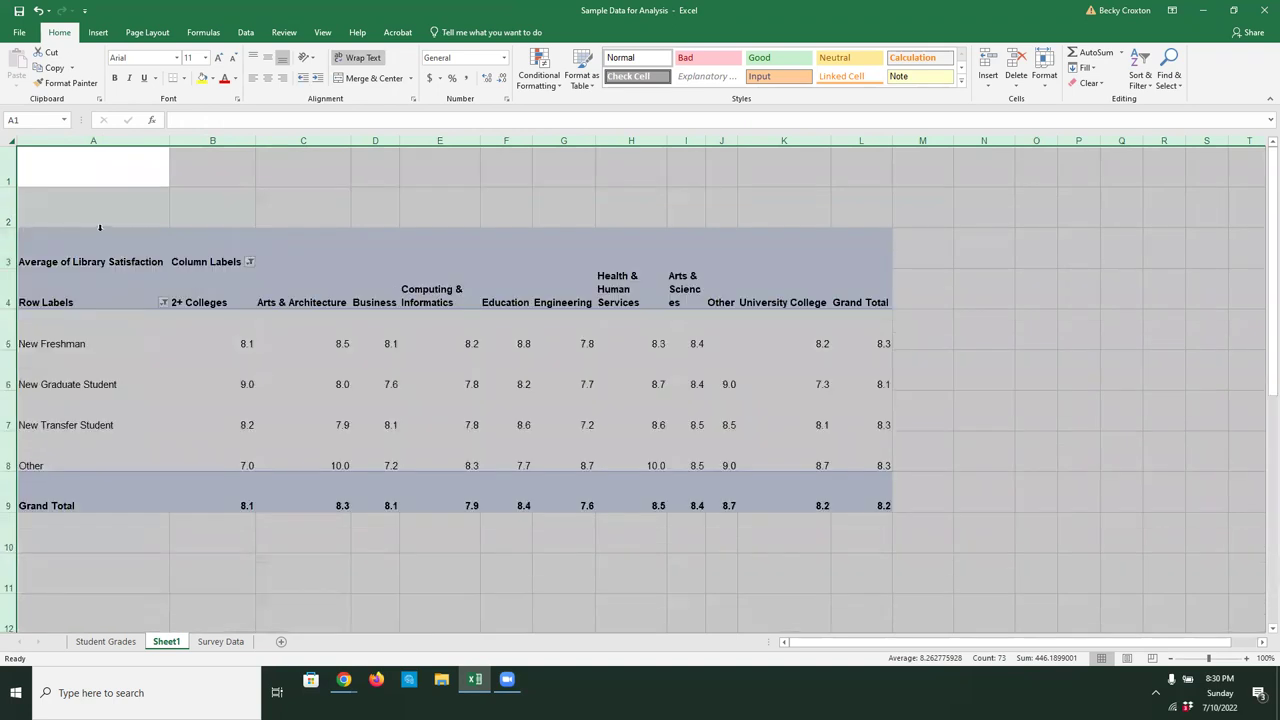
{"action": "scroll", "coordinate": [90, 246], "scroll_direction": "down", "scroll_amount": 2}
{"action": "scroll", "coordinate": [89, 249], "scroll_direction": "up", "scroll_amount": 1}
{"action": "left_click", "coordinate": [89, 249]}
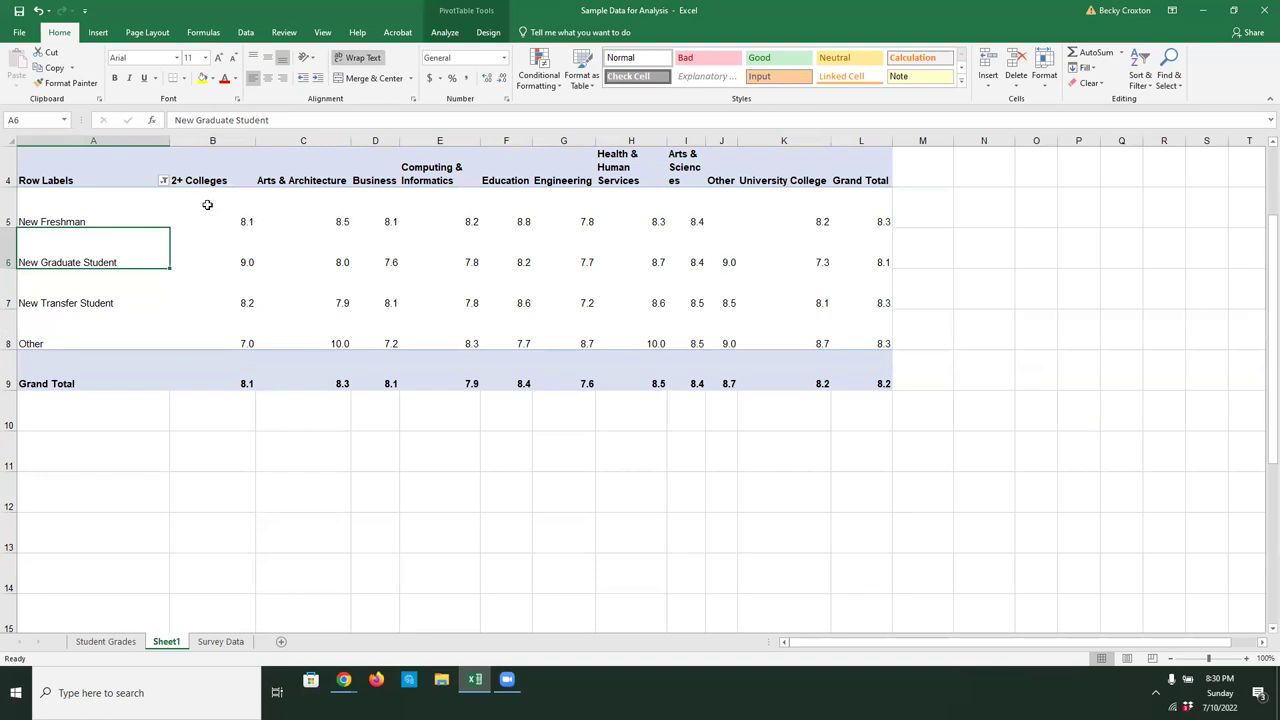
- Apply the Green - White Color Scale to the satisfaction averages in B5:L8, excluding the bottom Grand Total row
{"action": "mouse_move", "coordinate": [205, 205]}
{"action": "left_click", "coordinate": [211, 209]}
{"action": "left_click_drag", "start_coordinate": [211, 209], "coordinate": [880, 343]}
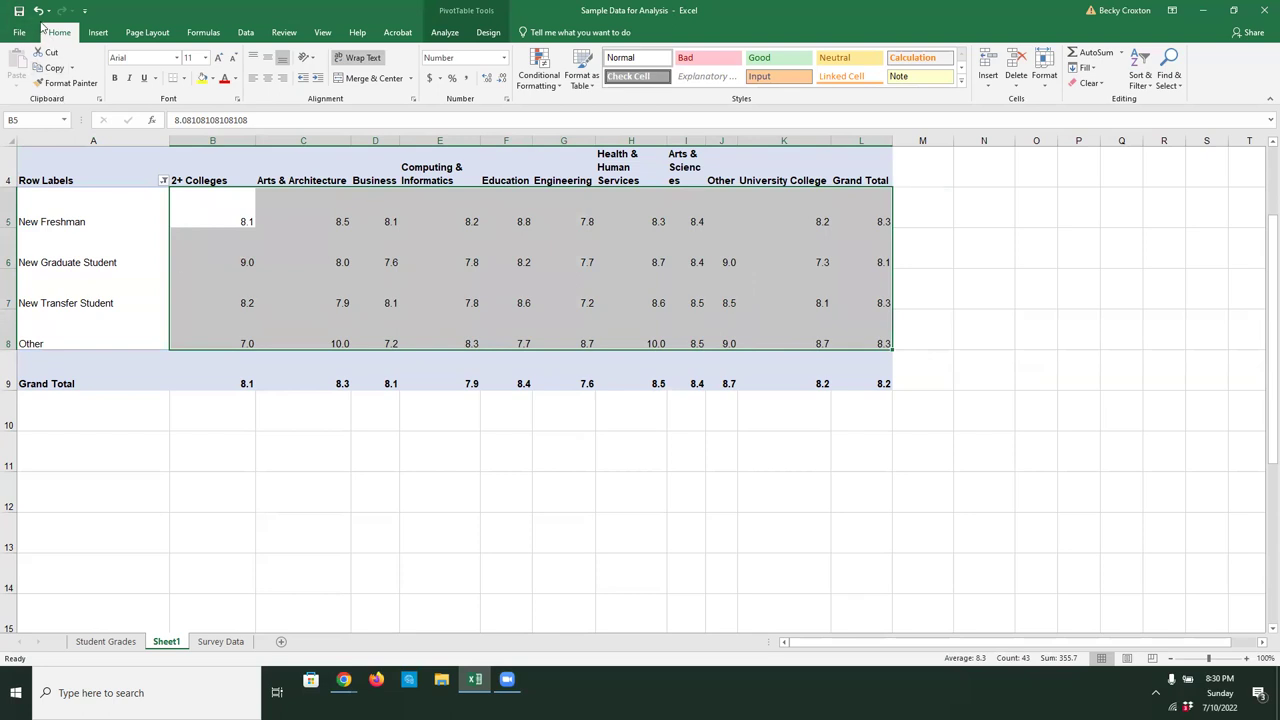
{"action": "left_click", "coordinate": [538, 63]}
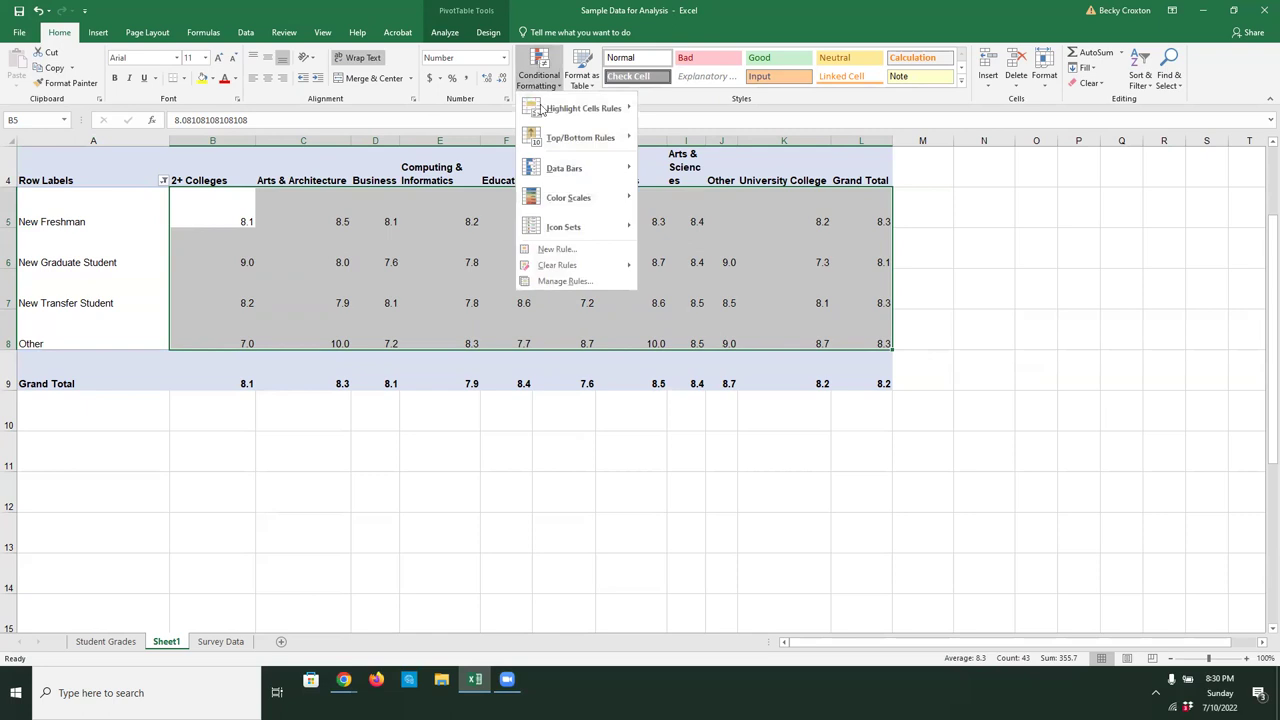
{"action": "mouse_move", "coordinate": [560, 200]}
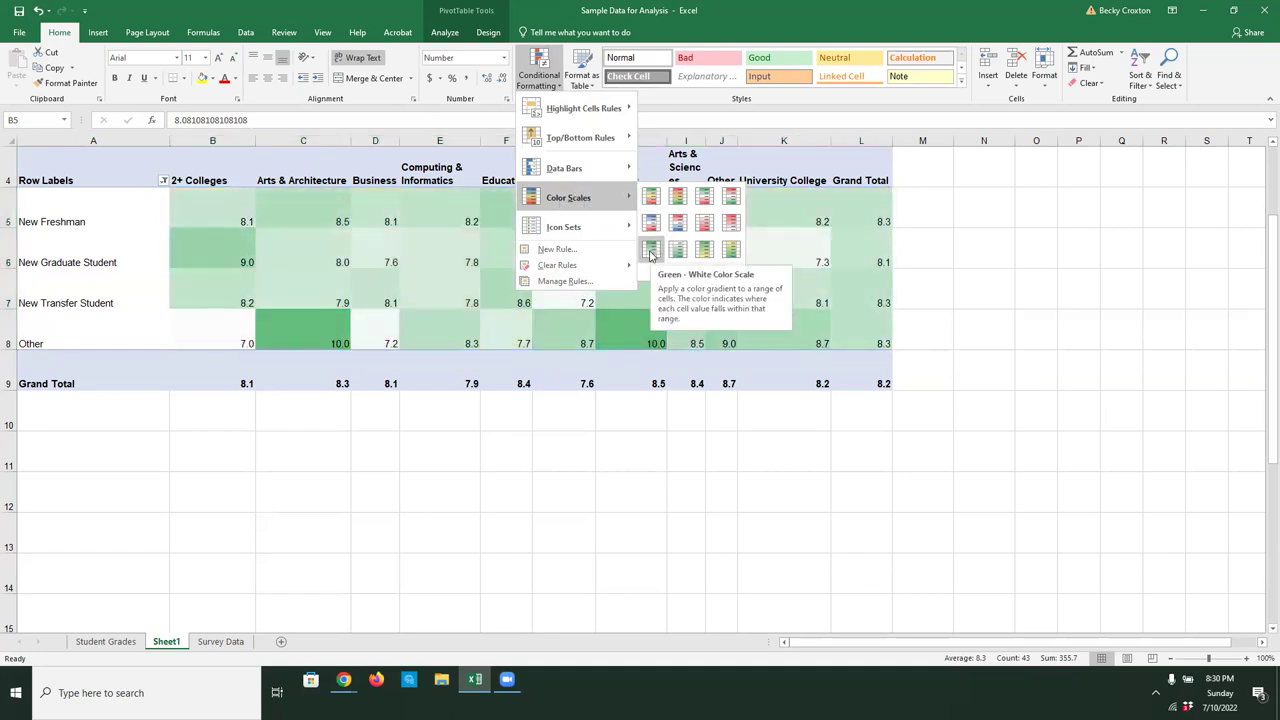
{"action": "left_click", "coordinate": [651, 253]}
{"action": "left_click", "coordinate": [650, 256]}
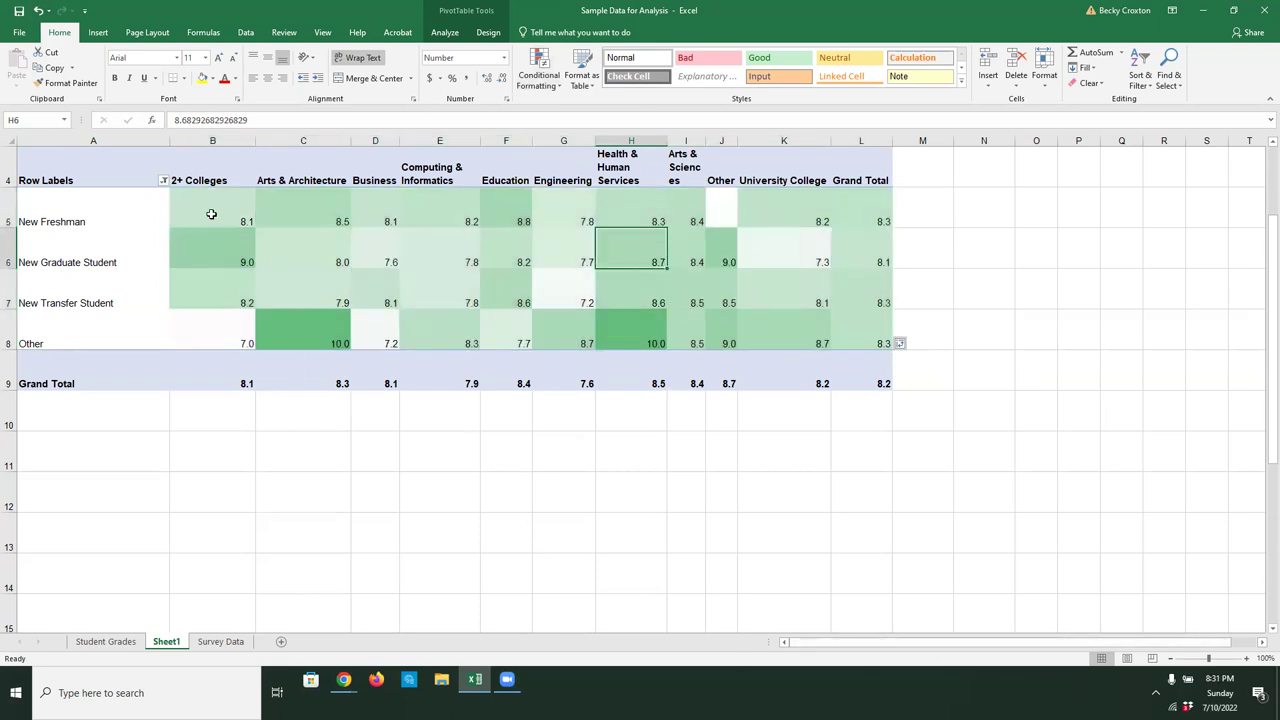
{"action": "mouse_move", "coordinate": [304, 337]}
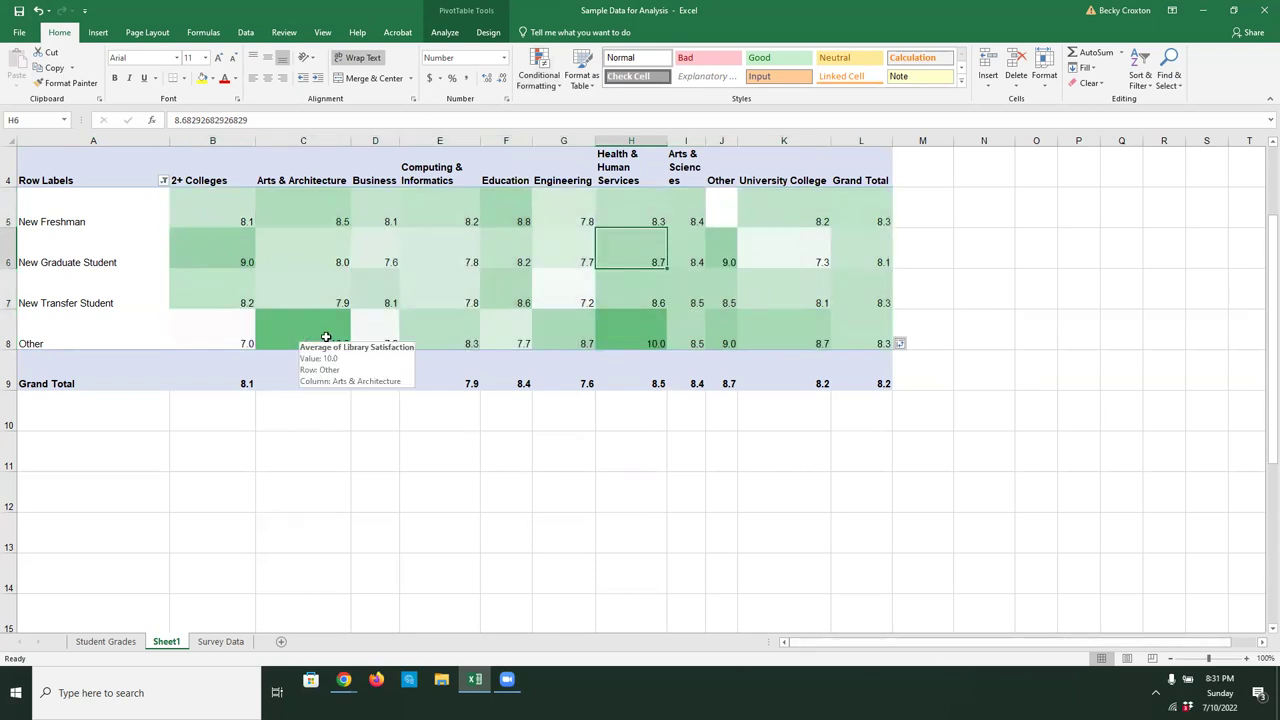
{"action": "mouse_move", "coordinate": [719, 367]}
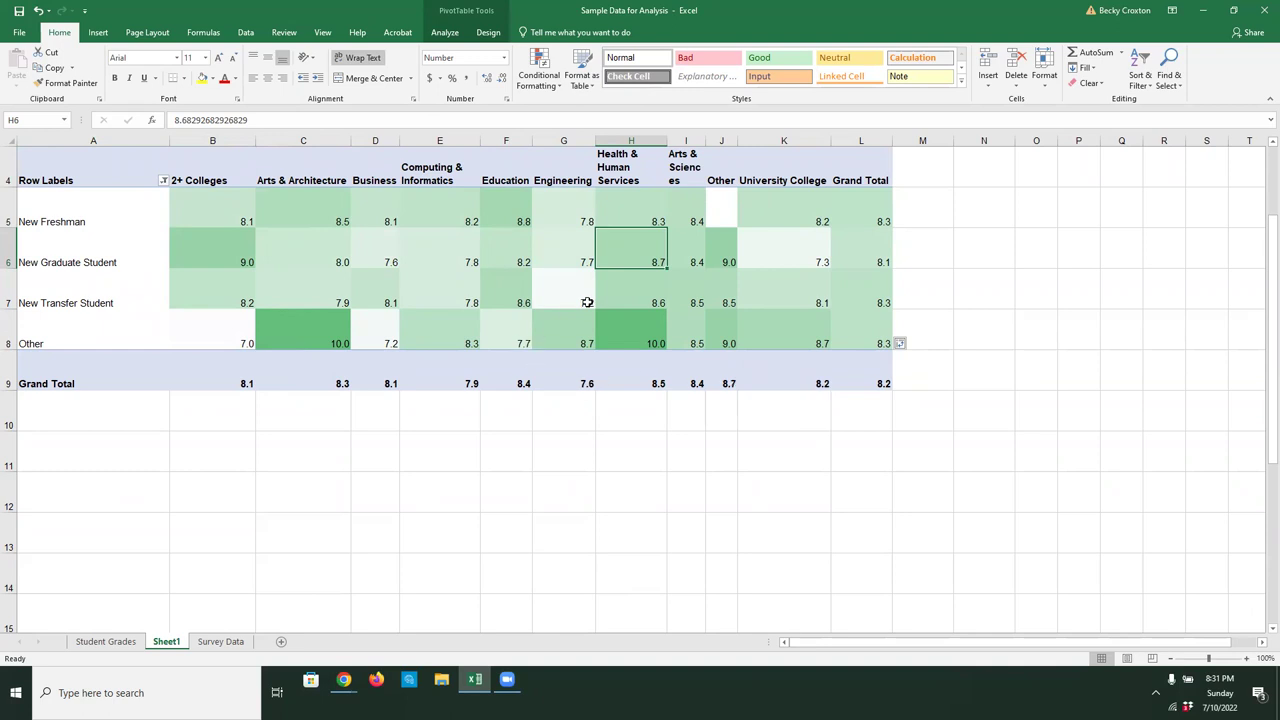
{"action": "mouse_move", "coordinate": [570, 288]}
{"action": "left_click", "coordinate": [574, 288]}
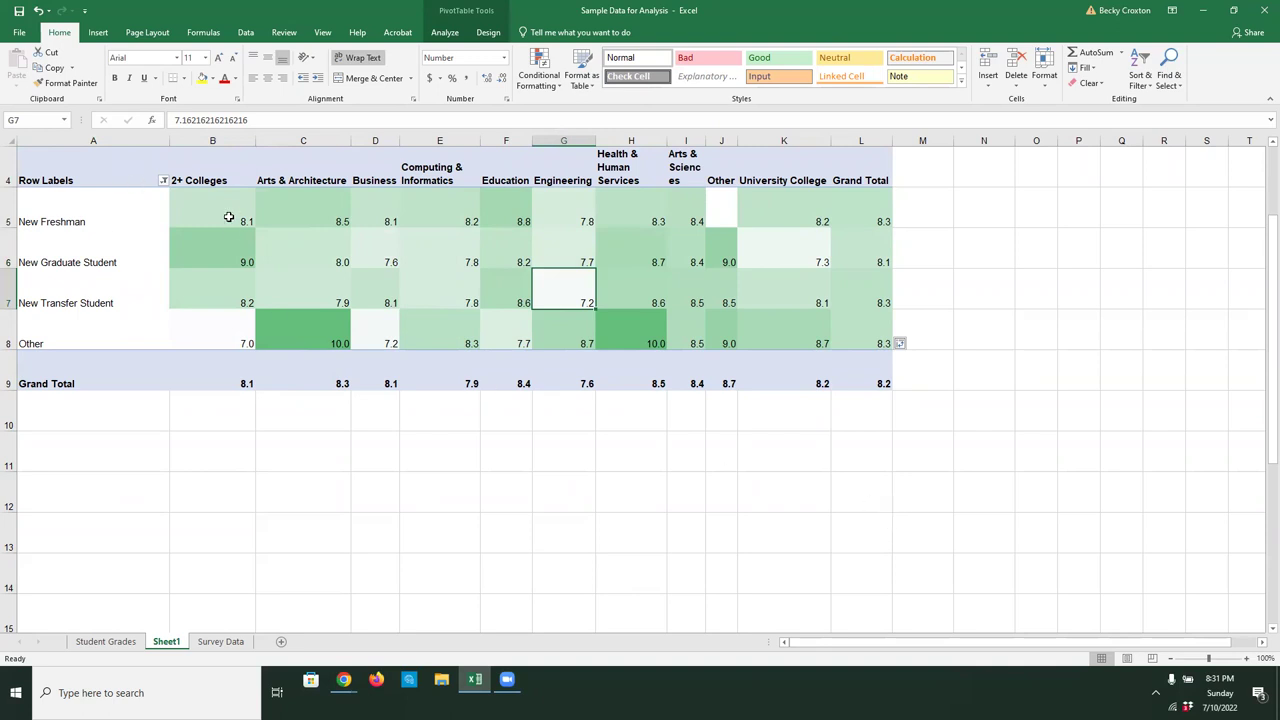
{"action": "mouse_move", "coordinate": [227, 213]}
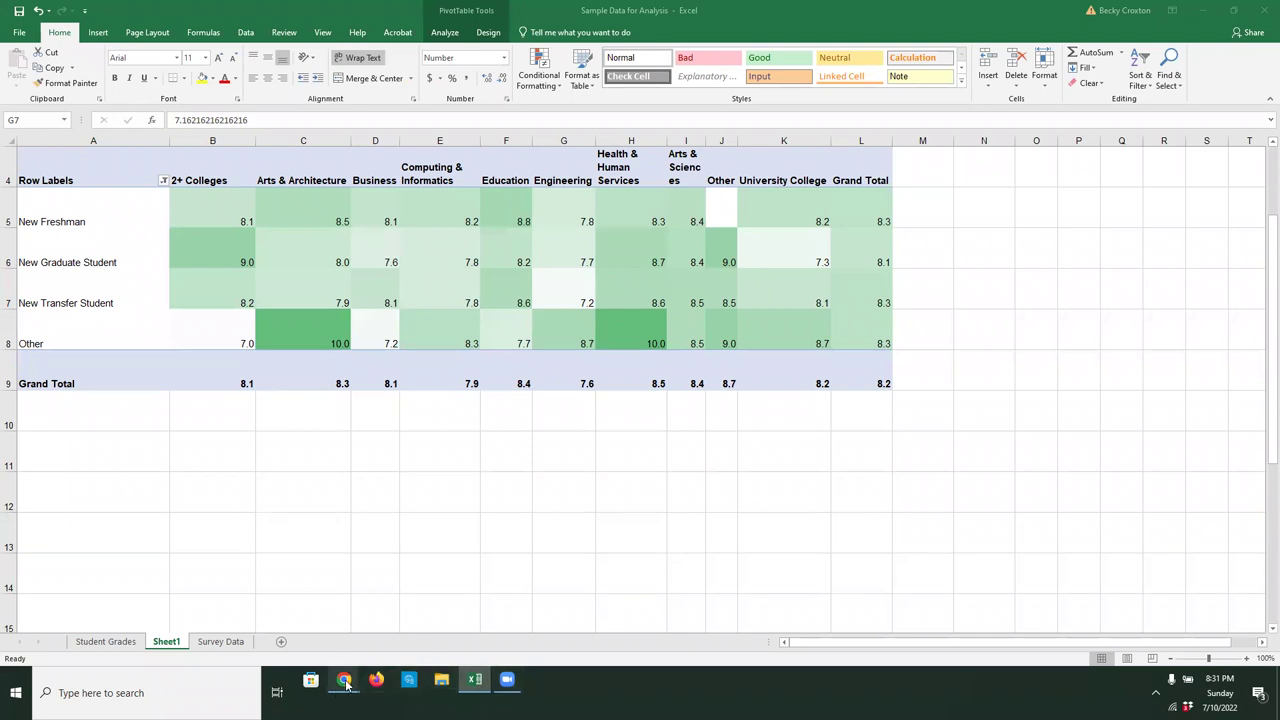
- Switch to the Sample Data for Analysis (Google Sheets) file in Chrome and open its Survey Data sheet
{"action": "mouse_move", "coordinate": [340, 684]}
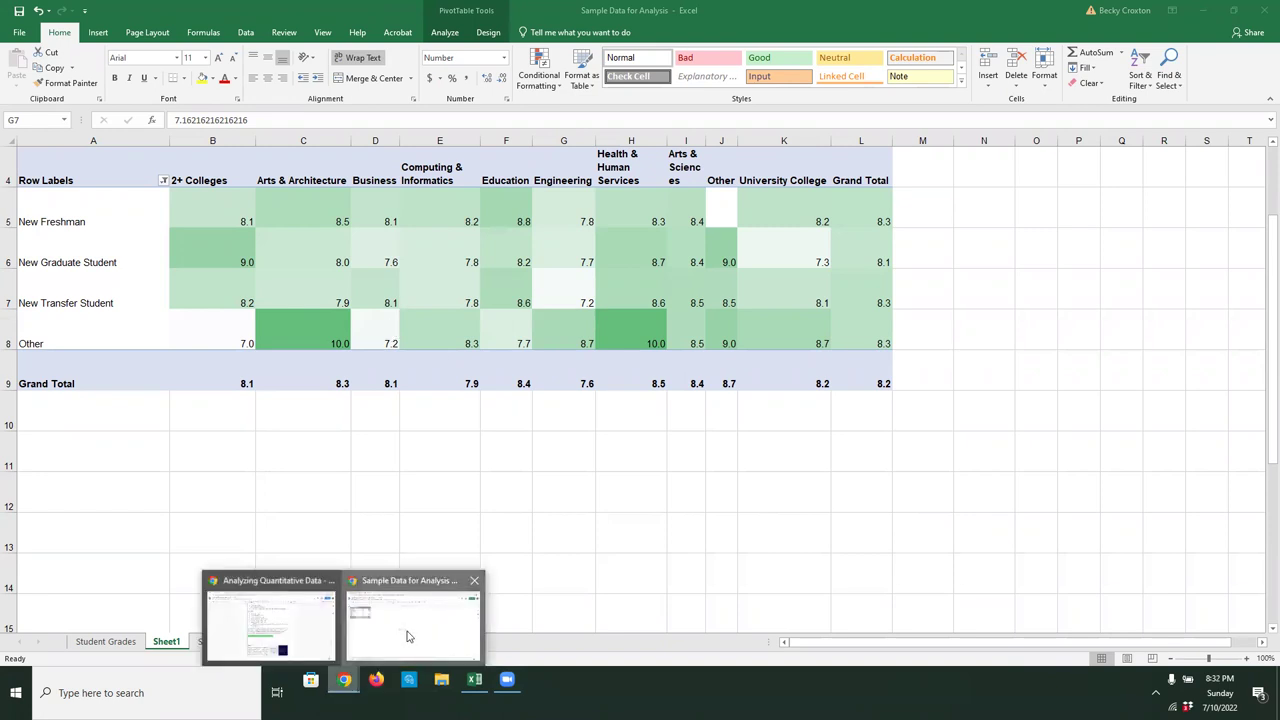
{"action": "left_click", "coordinate": [407, 636]}
{"action": "left_click", "coordinate": [112, 11]}
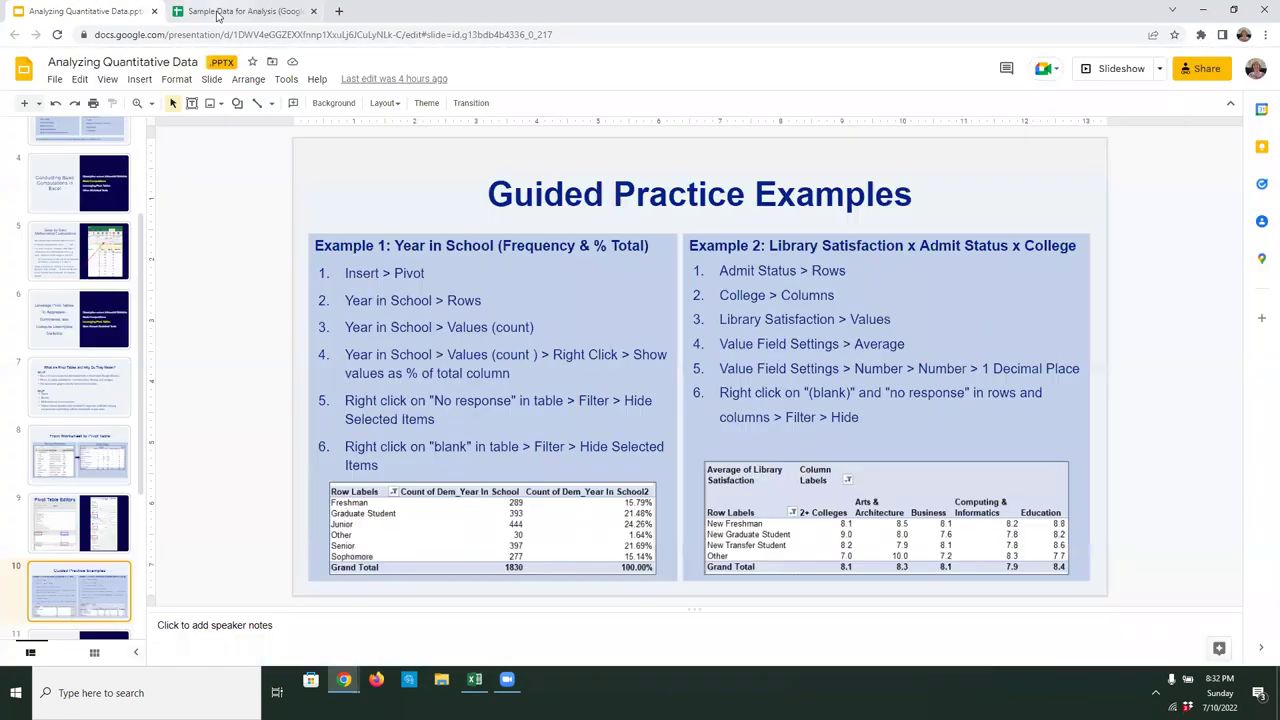
{"action": "left_click", "coordinate": [216, 12]}
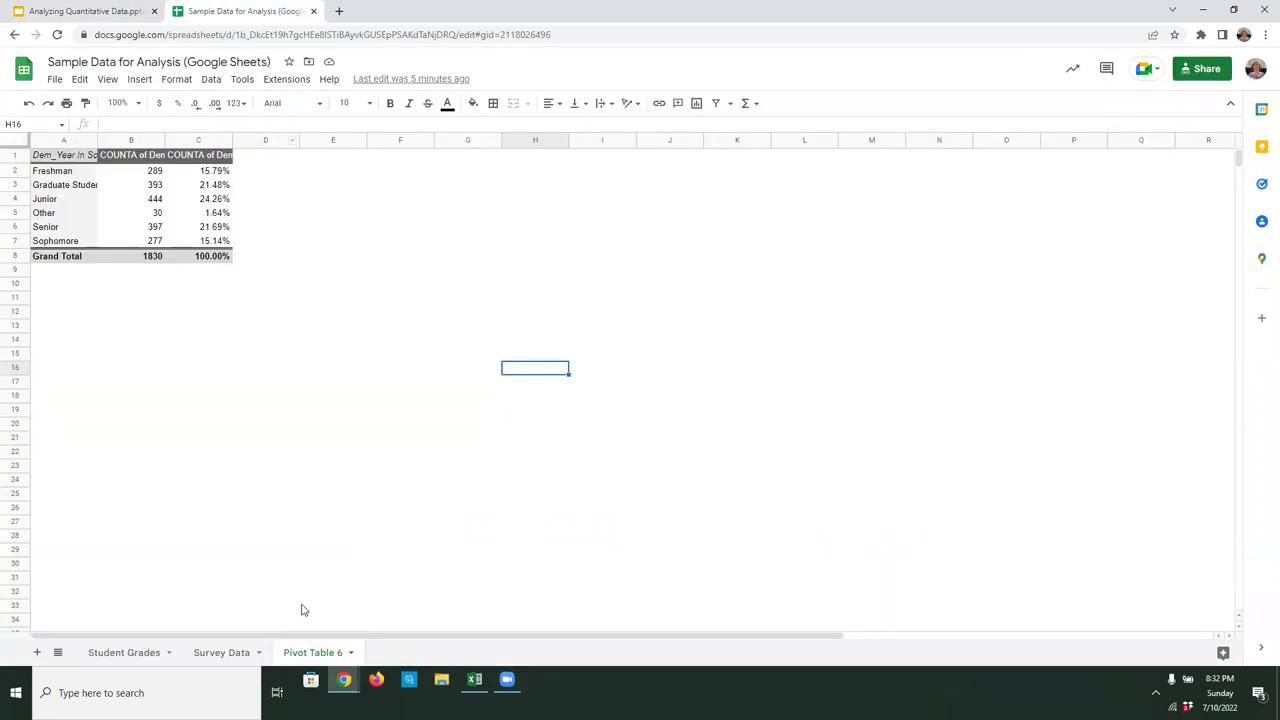
{"action": "left_click", "coordinate": [220, 653]}
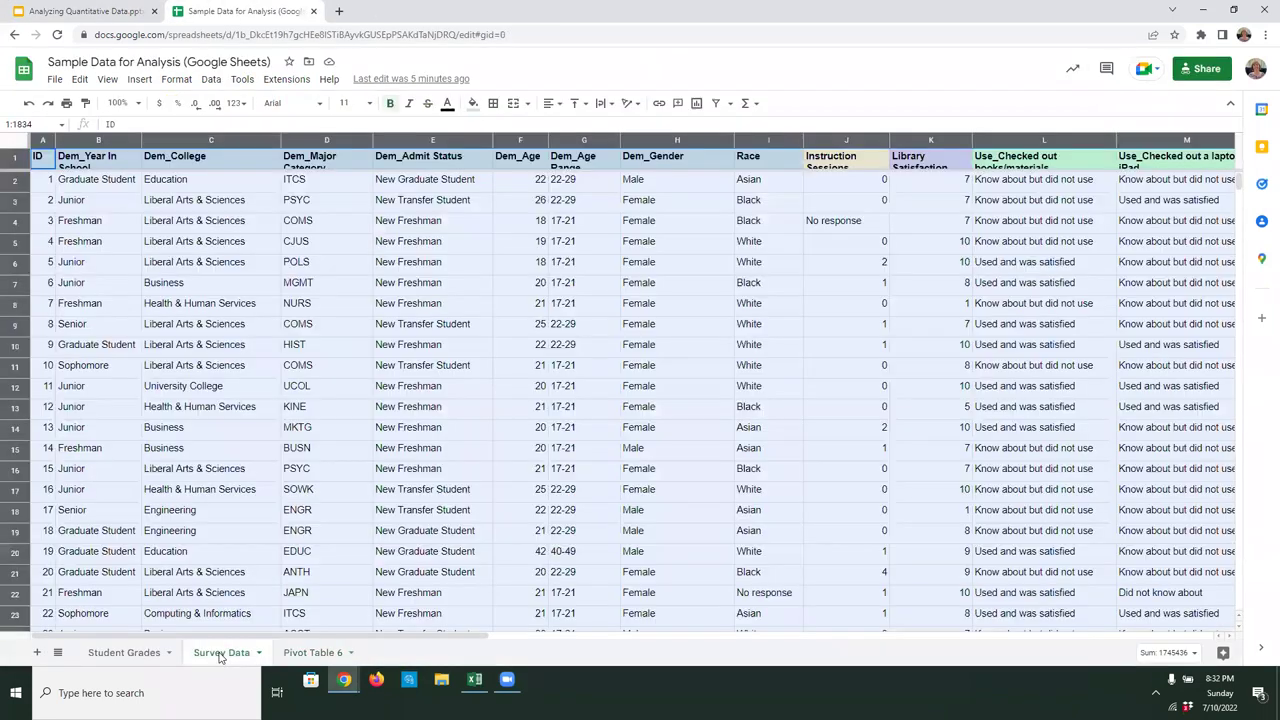
{"action": "left_click", "coordinate": [308, 654]}
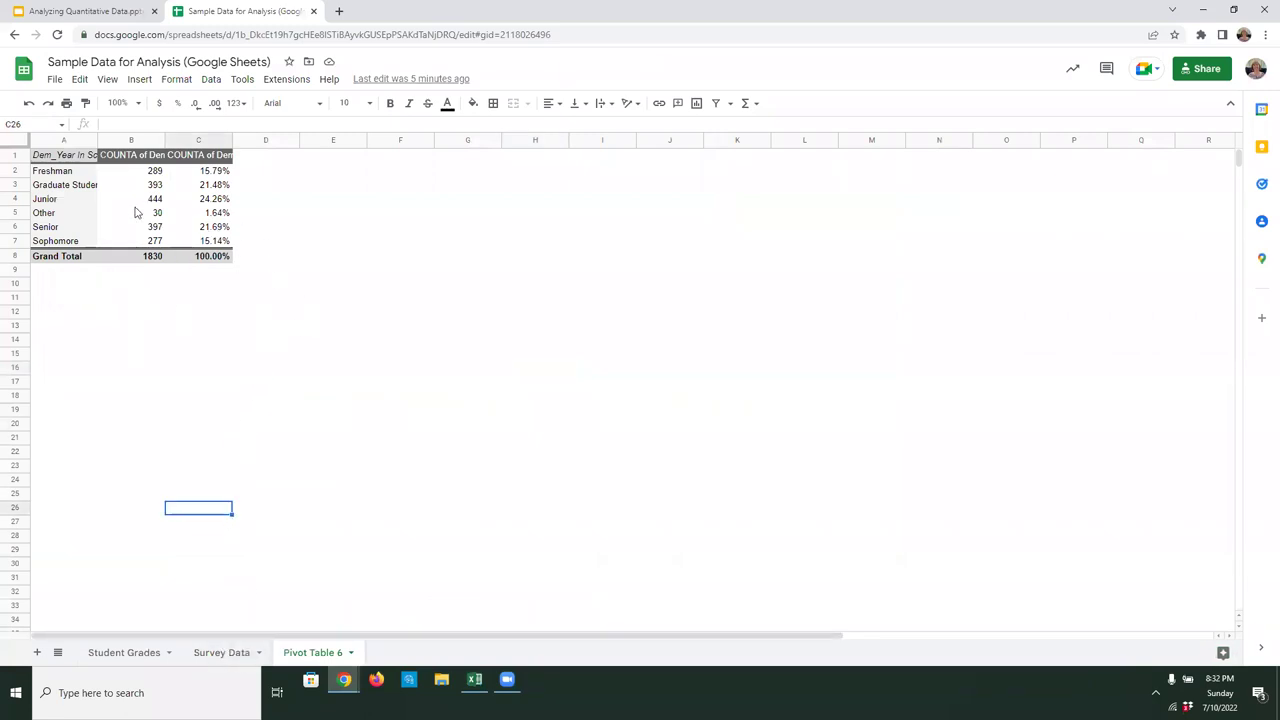
{"action": "left_click", "coordinate": [233, 657]}
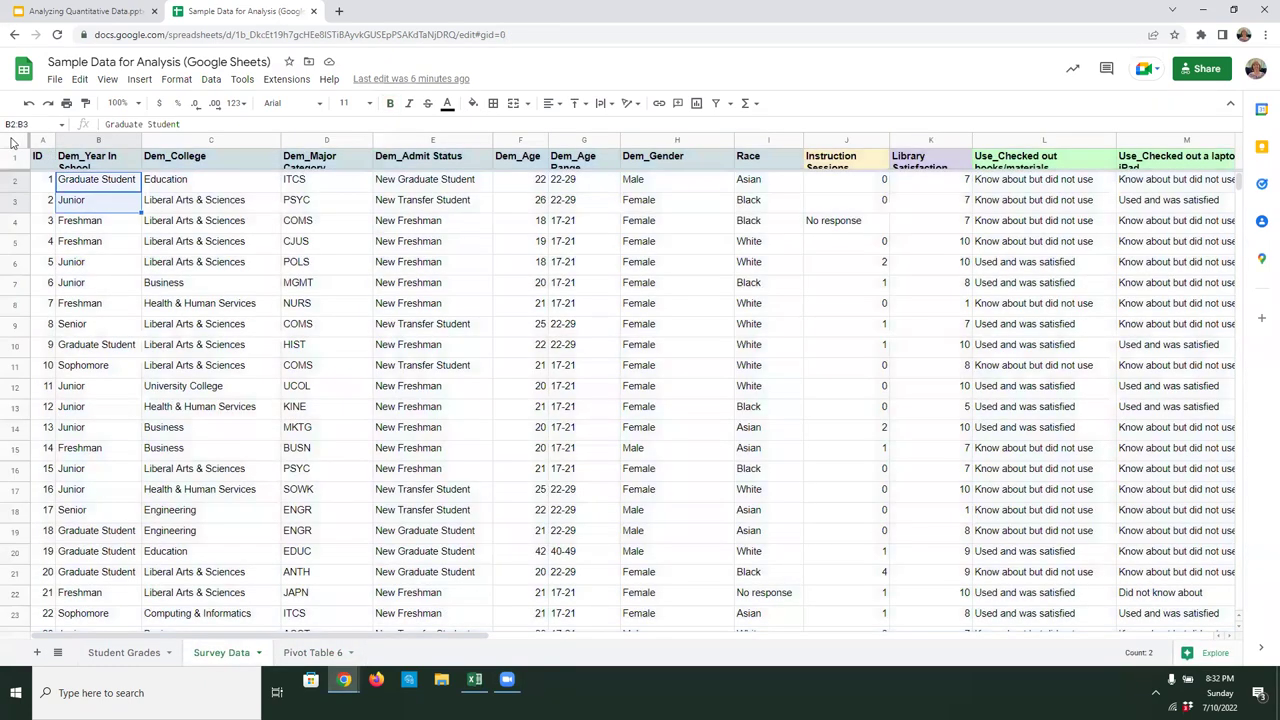
- Create a pivot table on a new sheet from the entire Survey Data sheet
{"action": "left_click", "coordinate": [8, 143]}
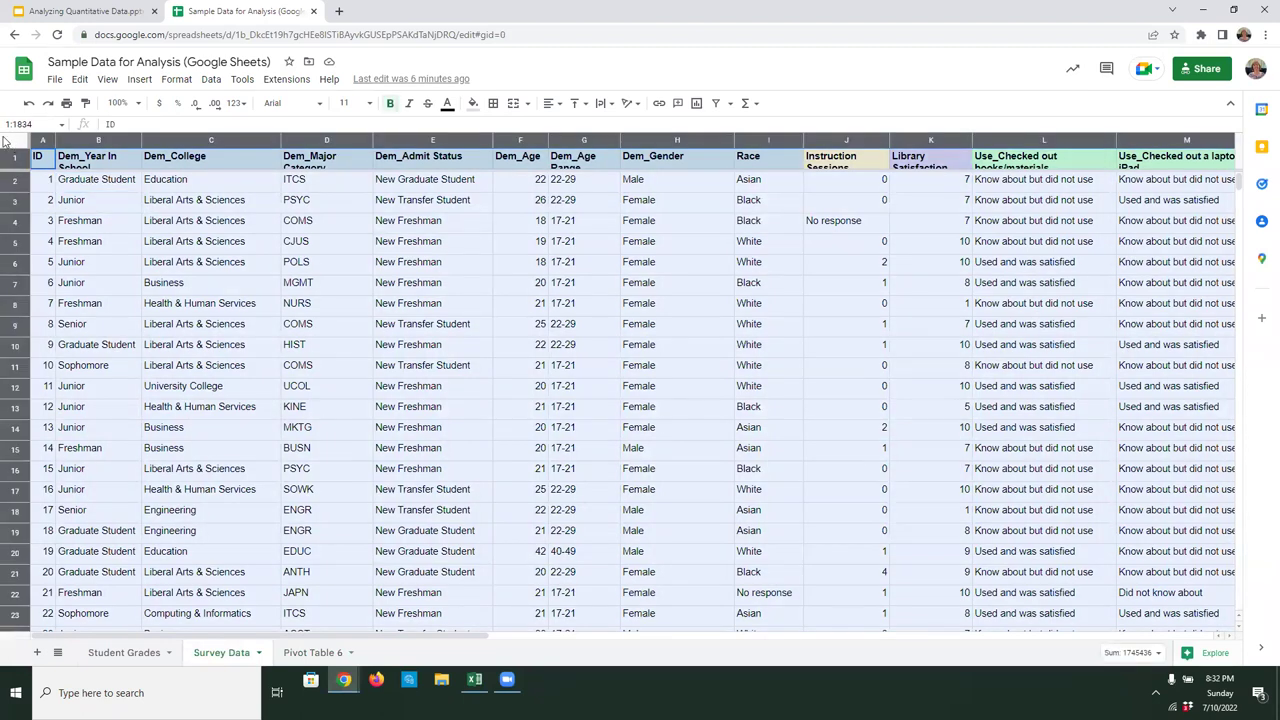
{"action": "left_click", "coordinate": [139, 80]}
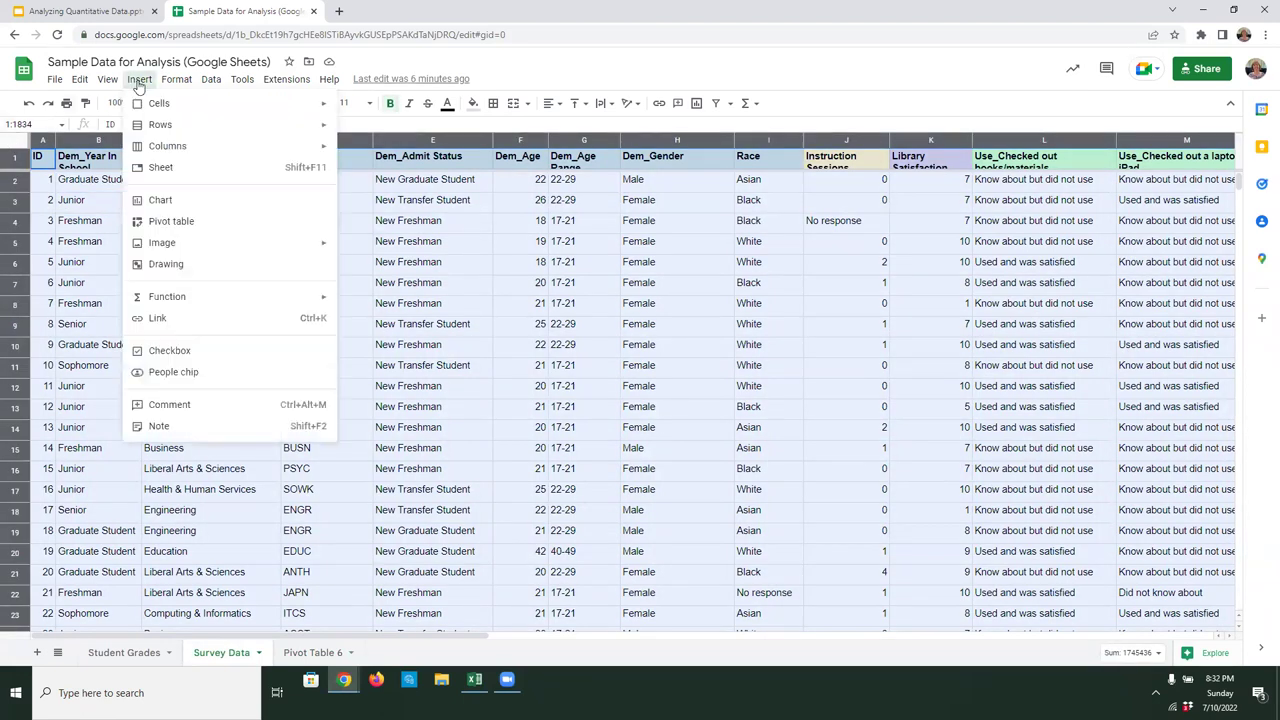
{"action": "left_click", "coordinate": [158, 221]}
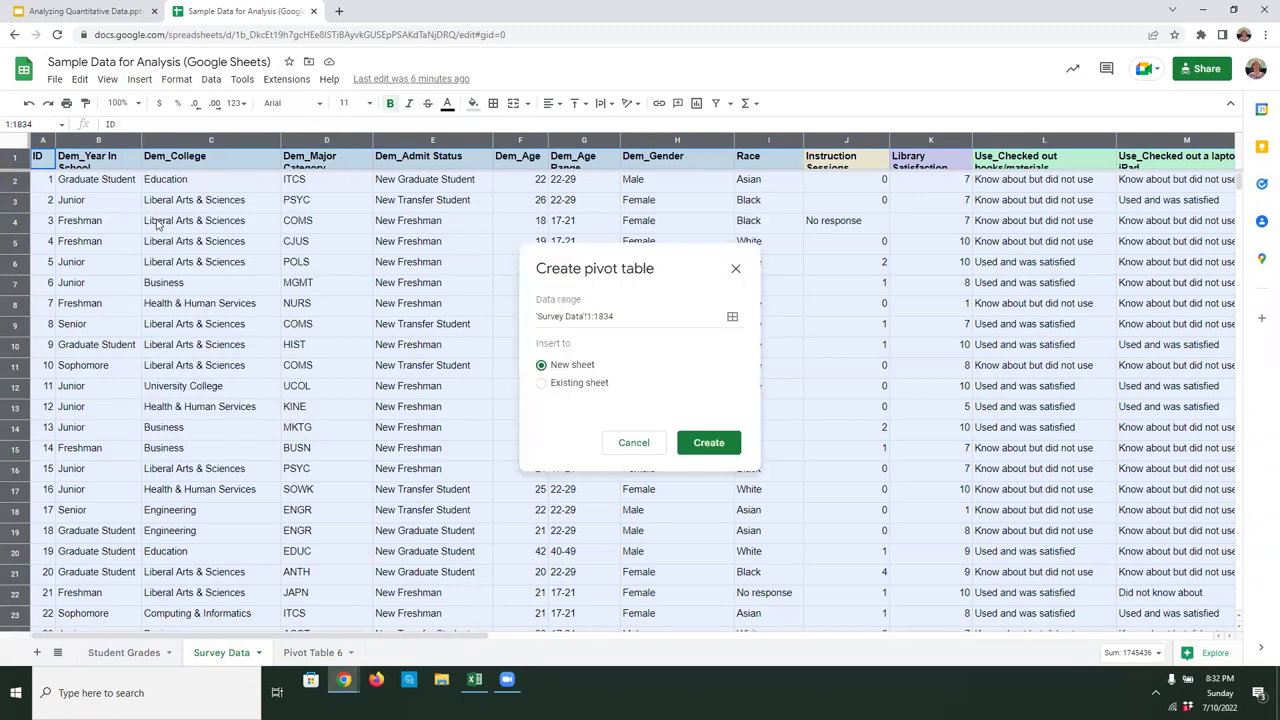
{"action": "left_click", "coordinate": [719, 455]}
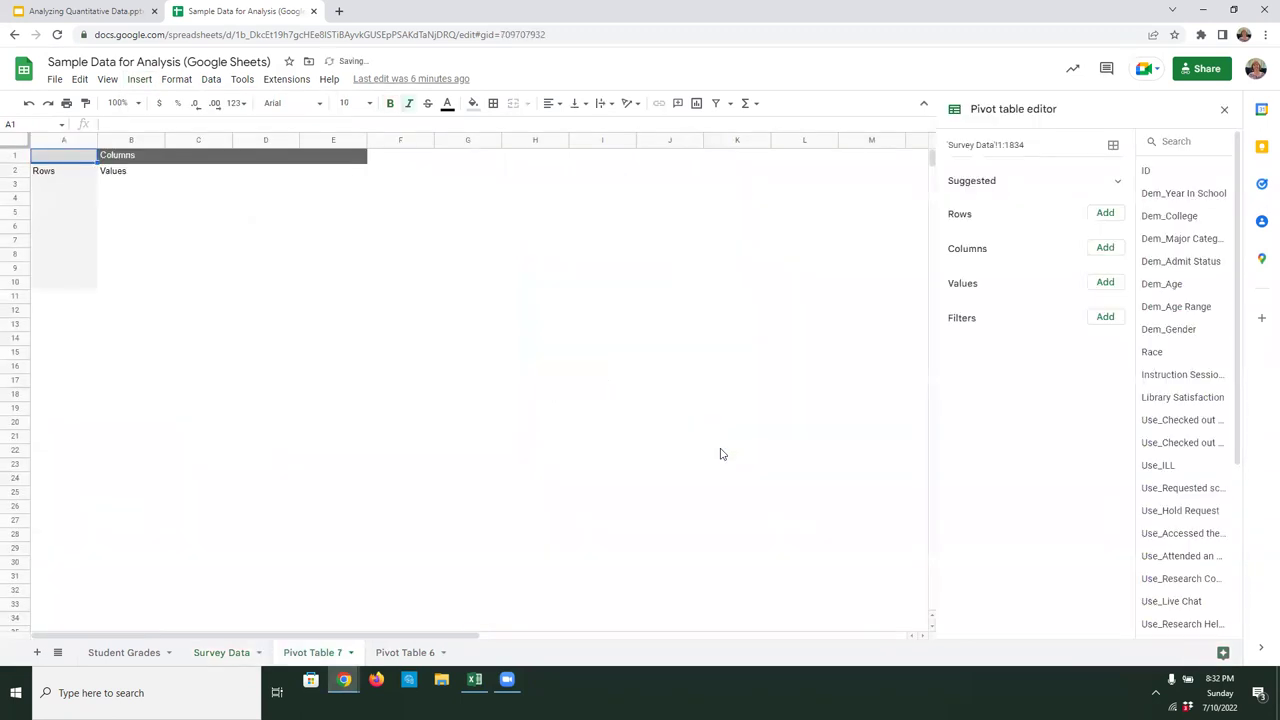
- Rename the new pivot table sheet as Lib Satisfaction Pivot
{"action": "double_click", "coordinate": [305, 655]}
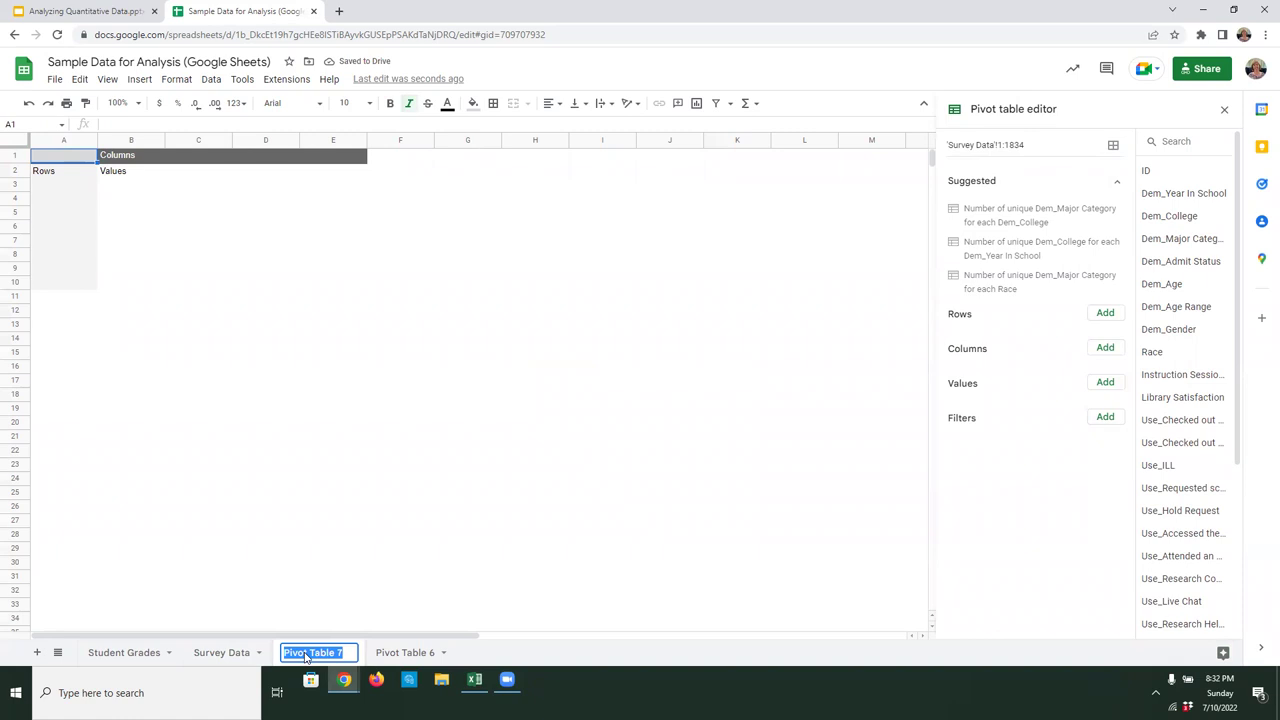
{"action": "type", "text": "Lib"}
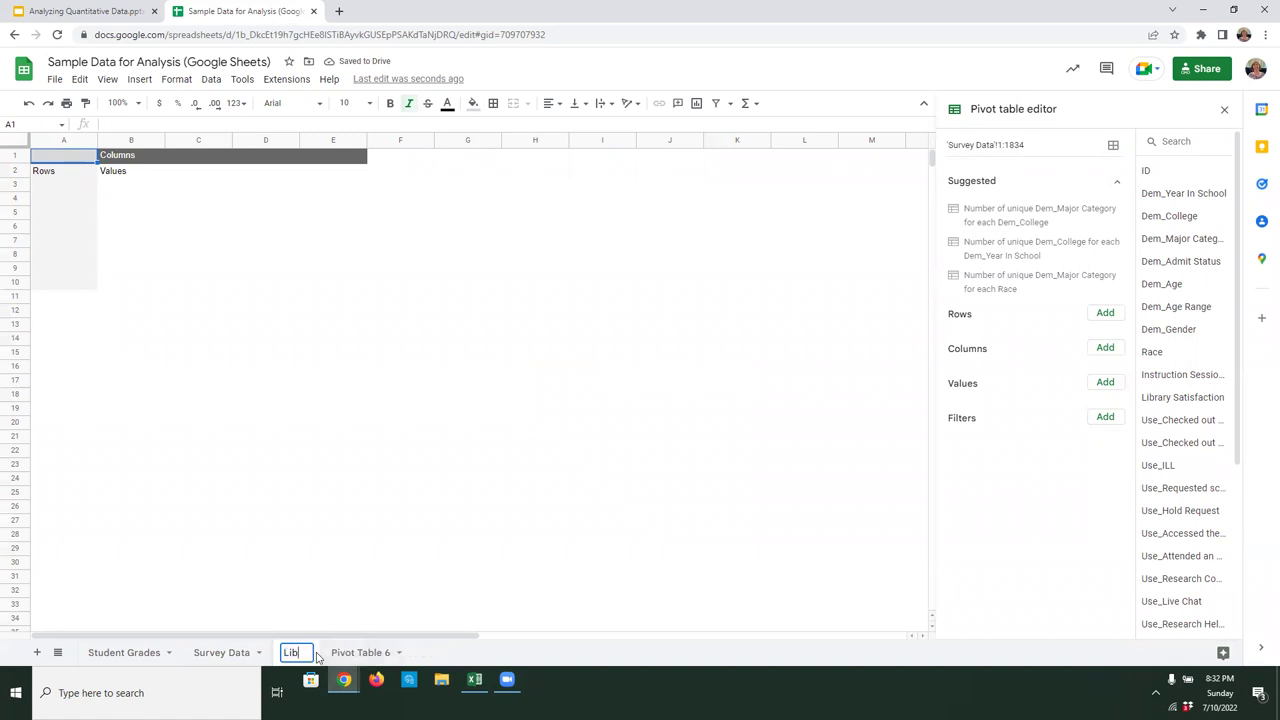
{"action": "type", "text": " Satisfaction Fac"}
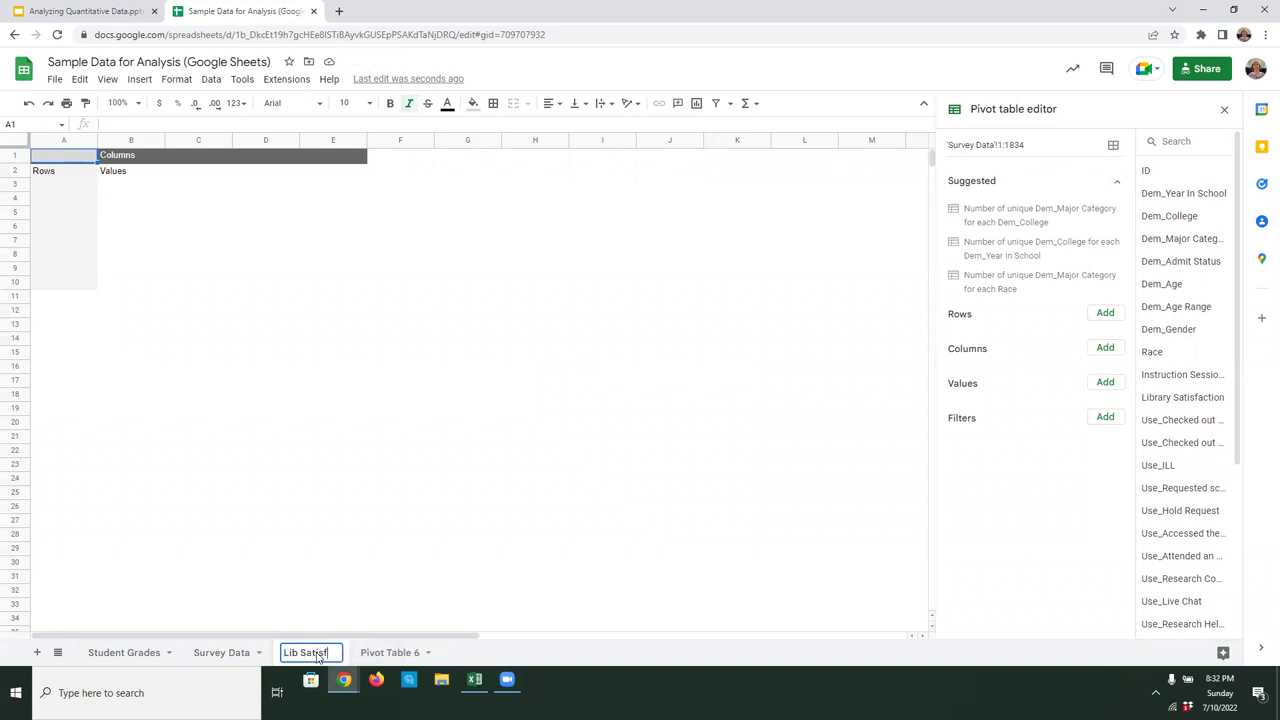
{"action": "key", "text": "BackSpace"}
{"action": "key", "text": "BackSpace"}
{"action": "key", "text": "BackSpace"}
{"action": "type", "text": "Pivot"}
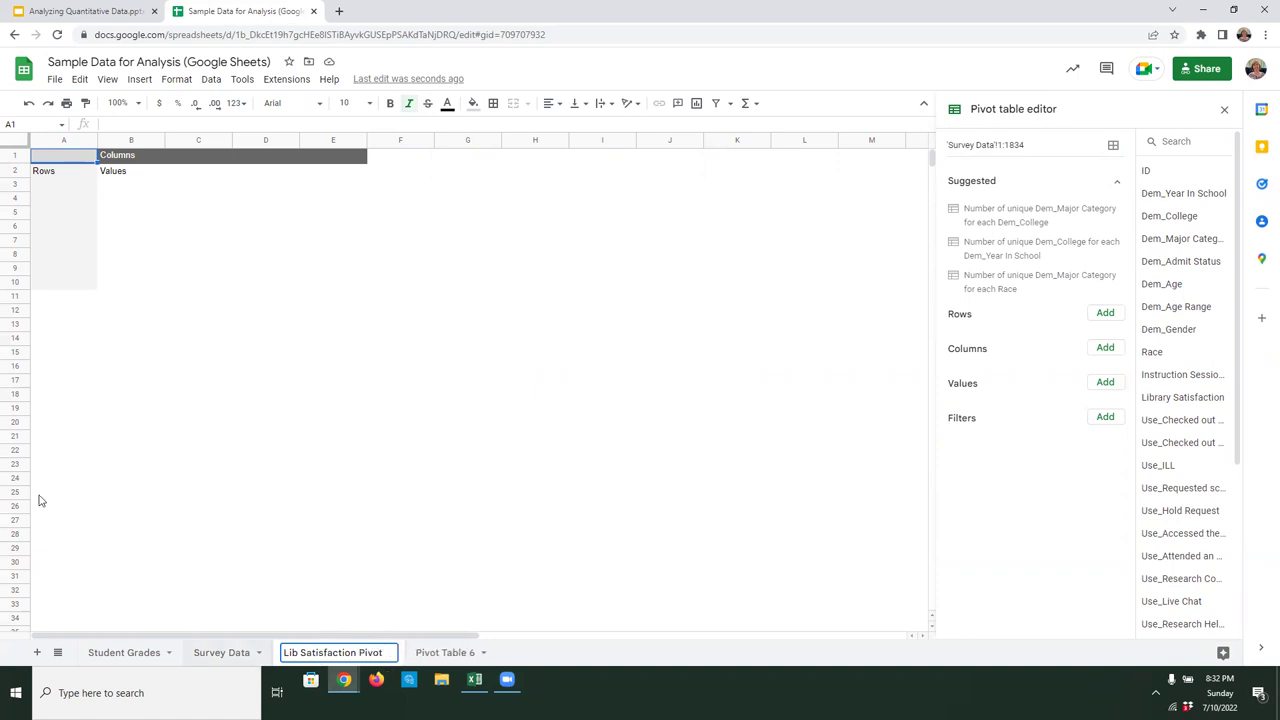
{"action": "left_click", "coordinate": [70, 175]}
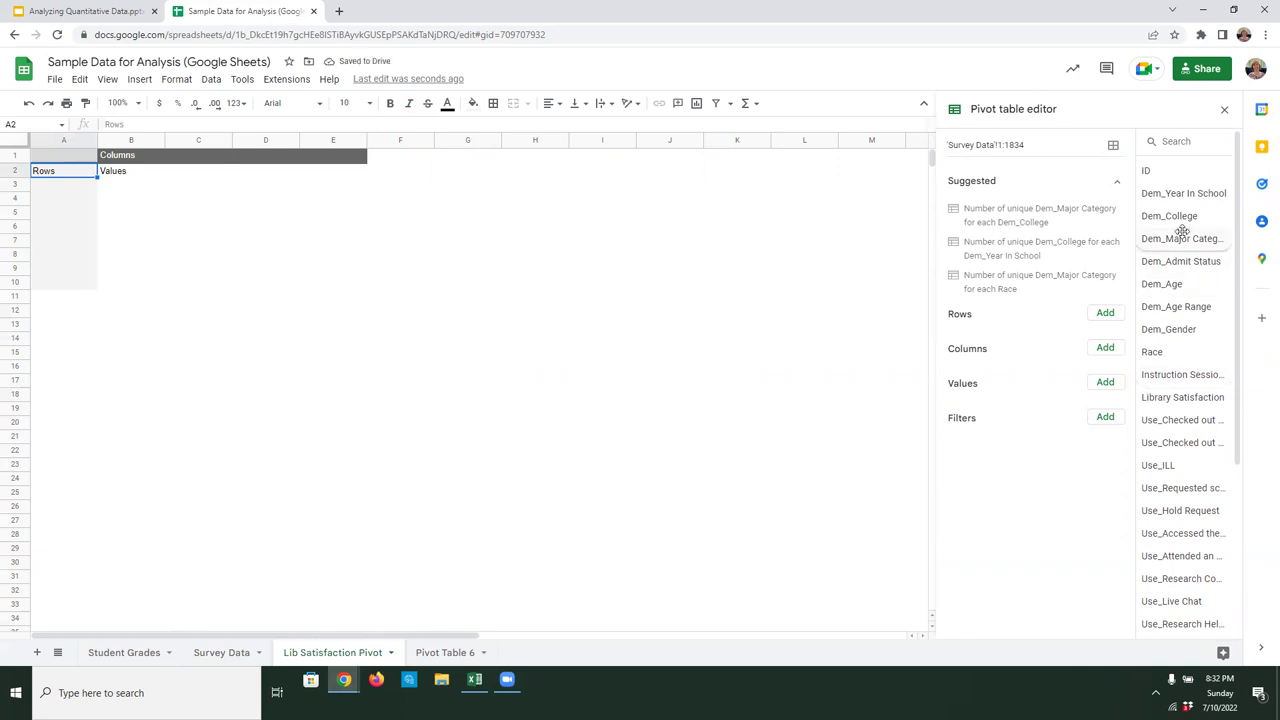
{"action": "left_click_drag", "start_coordinate": [1195, 196], "coordinate": [992, 342]}
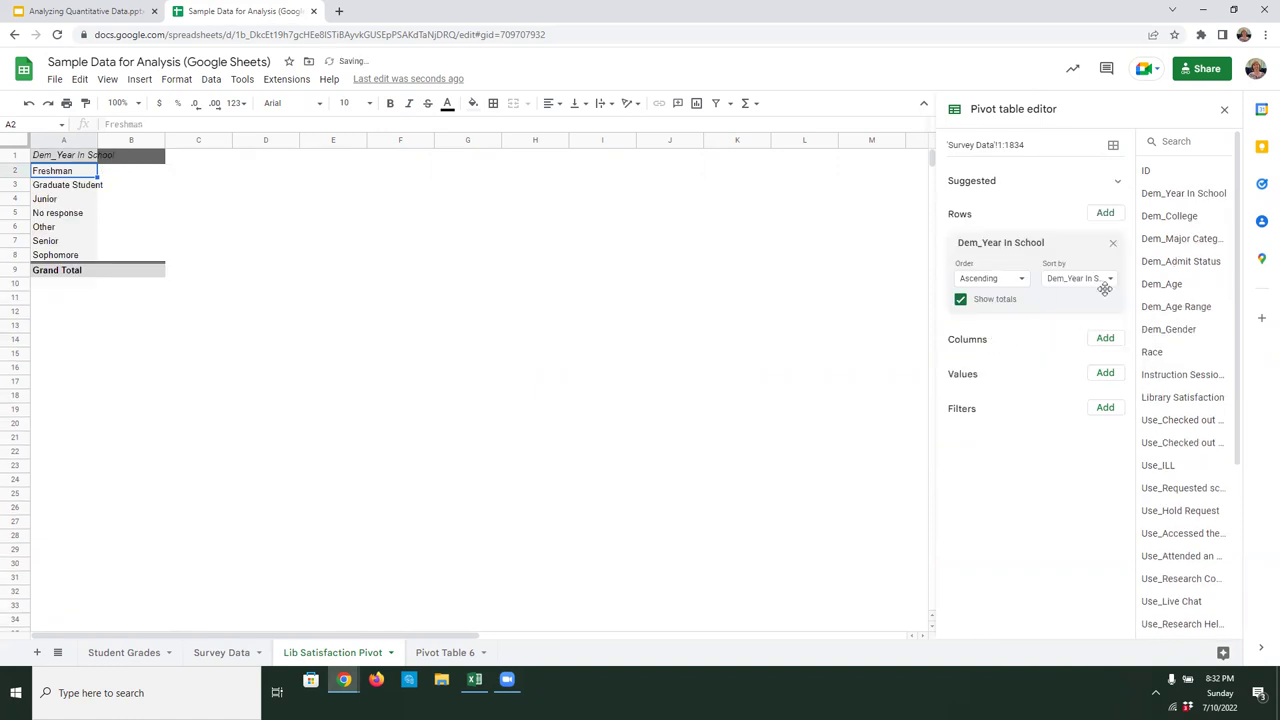
{"action": "left_click_drag", "start_coordinate": [1190, 217], "coordinate": [987, 369]}
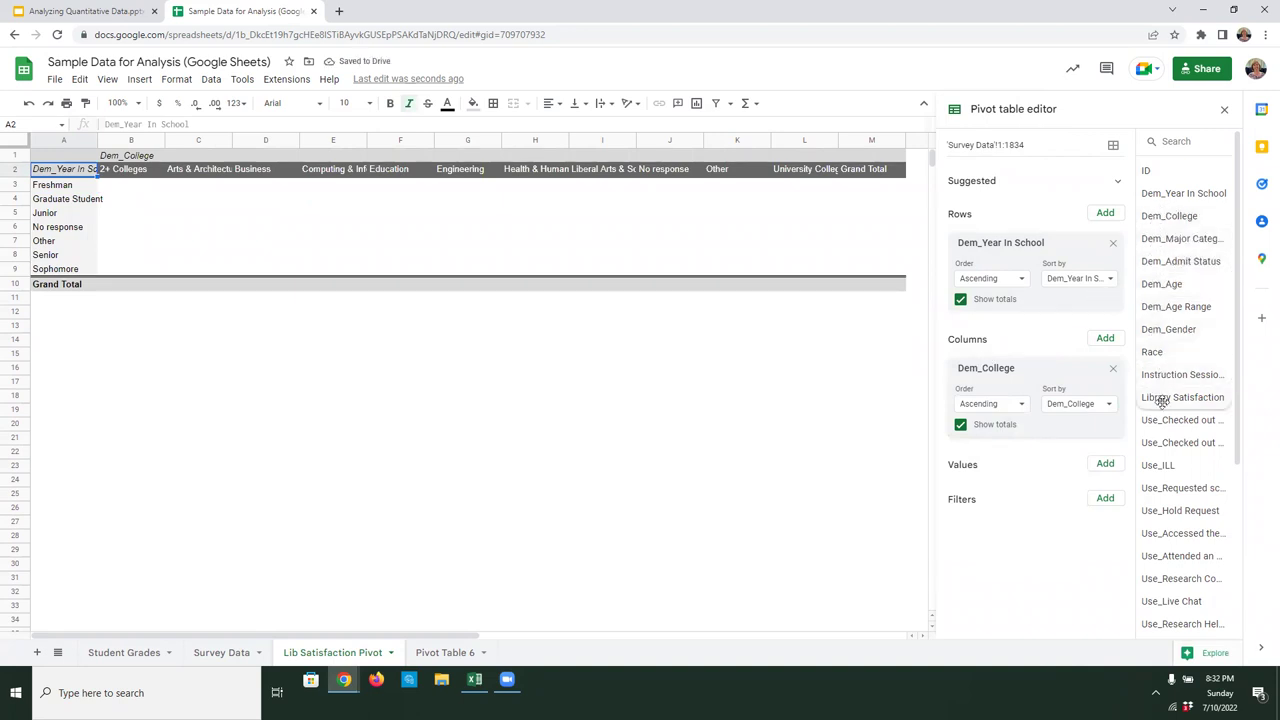
{"action": "left_click_drag", "start_coordinate": [1157, 401], "coordinate": [975, 493]}
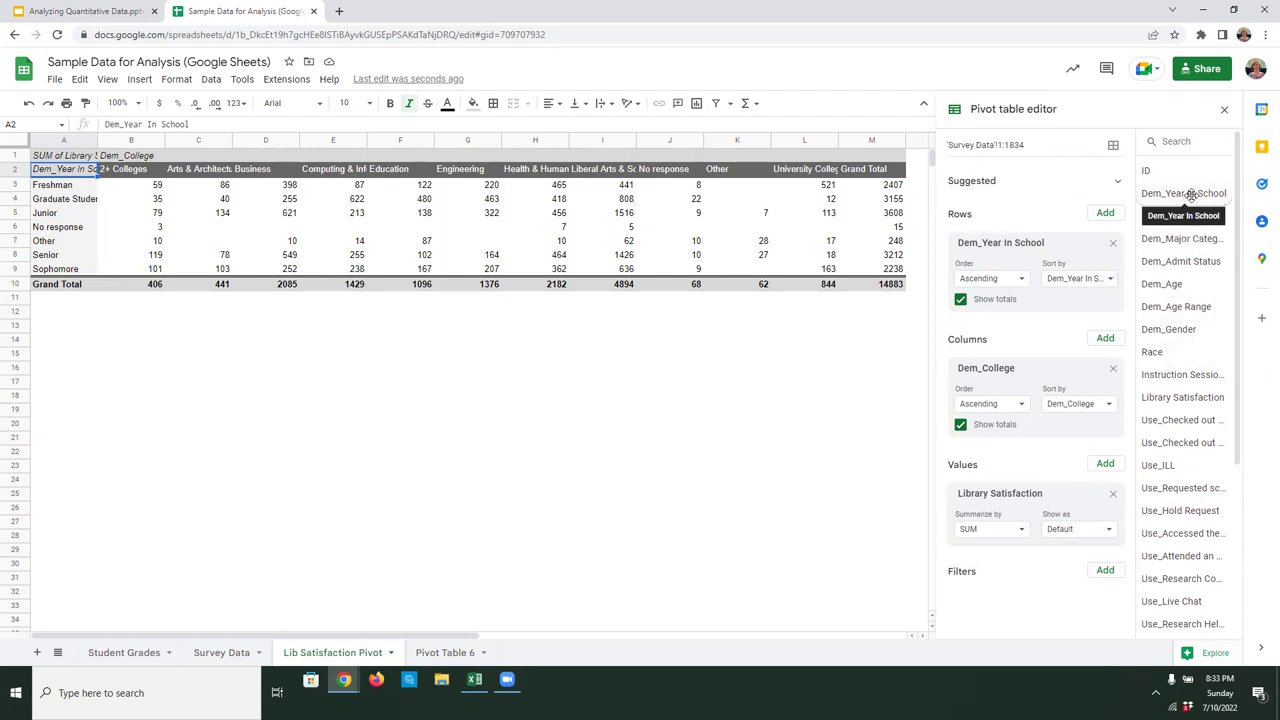
{"action": "mouse_move", "coordinate": [1195, 193]}
{"action": "left_mouse_down"}
{"action": "mouse_move", "coordinate": [1034, 466]}
{"action": "mouse_move", "coordinate": [980, 600]}
{"action": "mouse_move", "coordinate": [1060, 302]}
{"action": "mouse_move", "coordinate": [1183, 188]}
{"action": "left_mouse_up"}
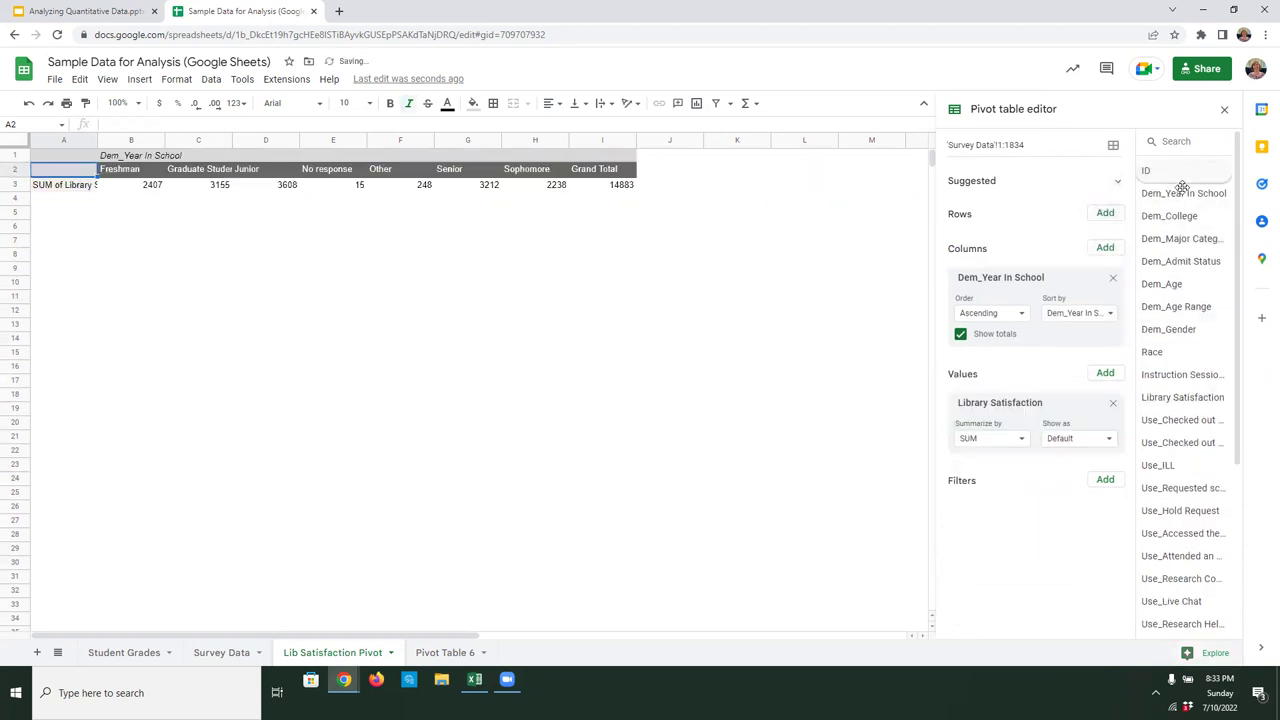
{"action": "left_click", "coordinate": [63, 190]}
{"action": "left_click", "coordinate": [1113, 278]}
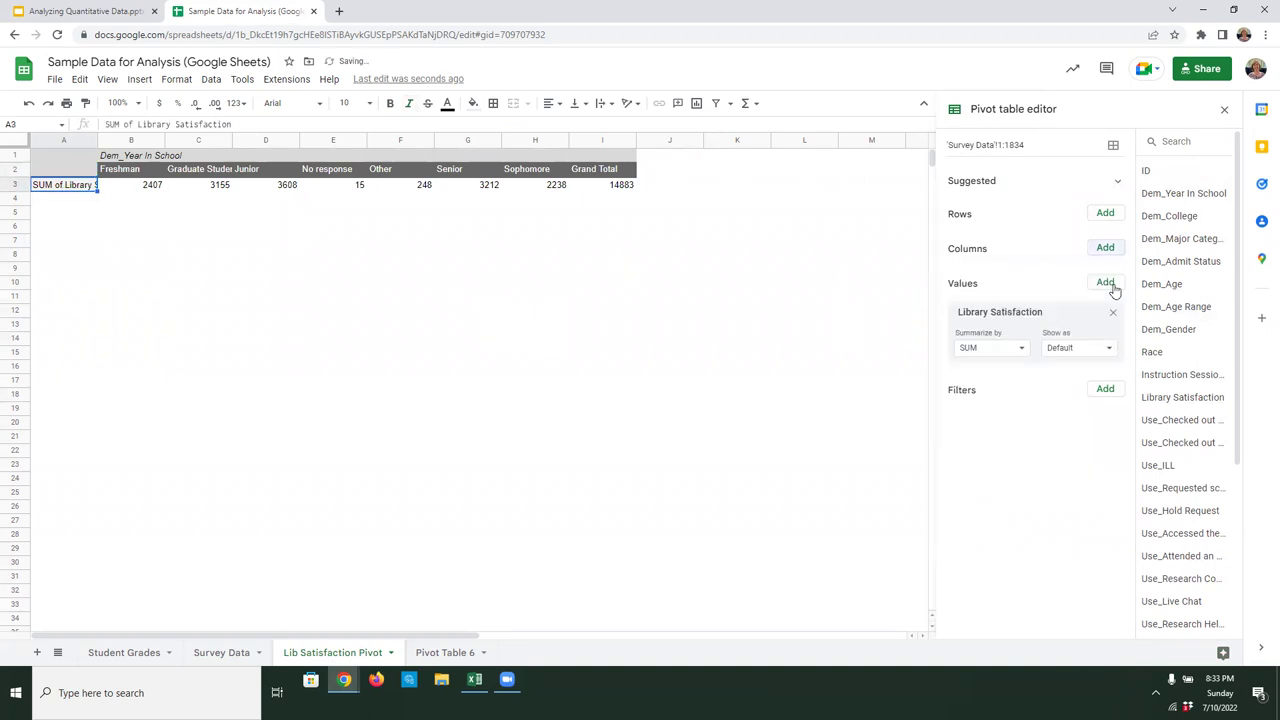
{"action": "left_click", "coordinate": [1112, 313]}
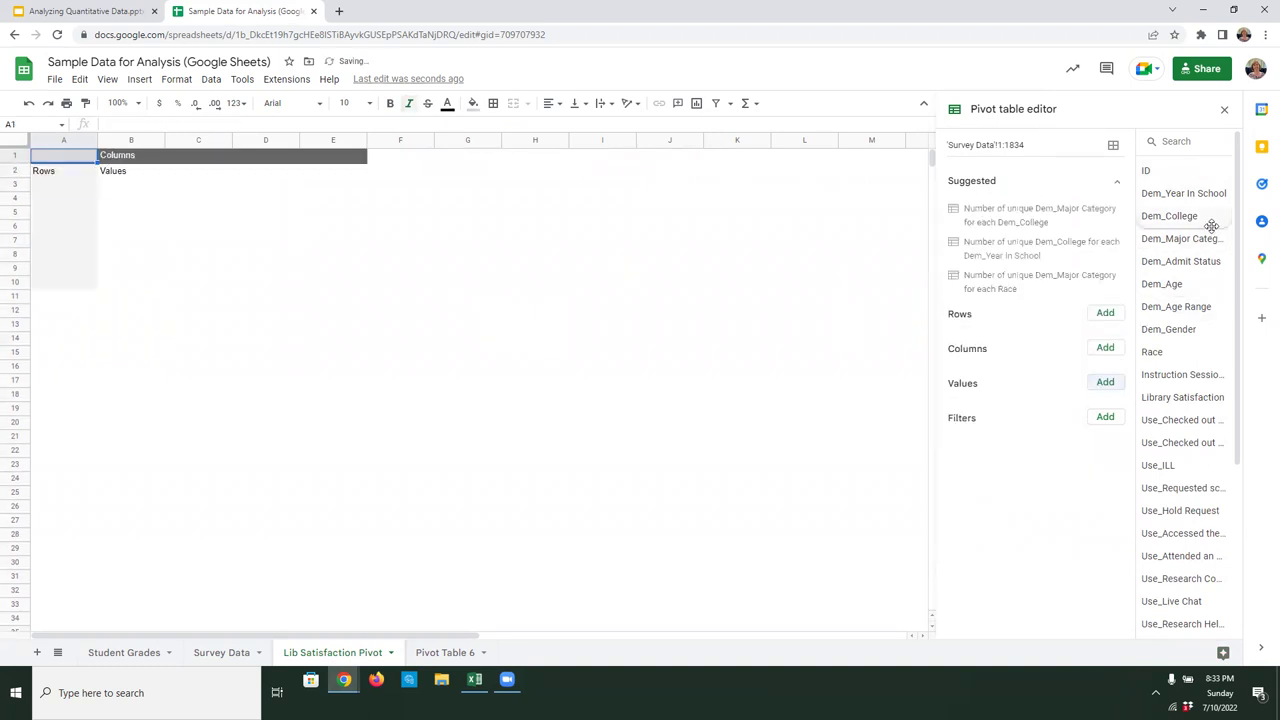
- Set up the pivot table with Dem_Admit Status as rows, Dem_College as columns and Library Satisfaction as values
{"action": "left_click_drag", "start_coordinate": [1175, 261], "coordinate": [980, 348]}
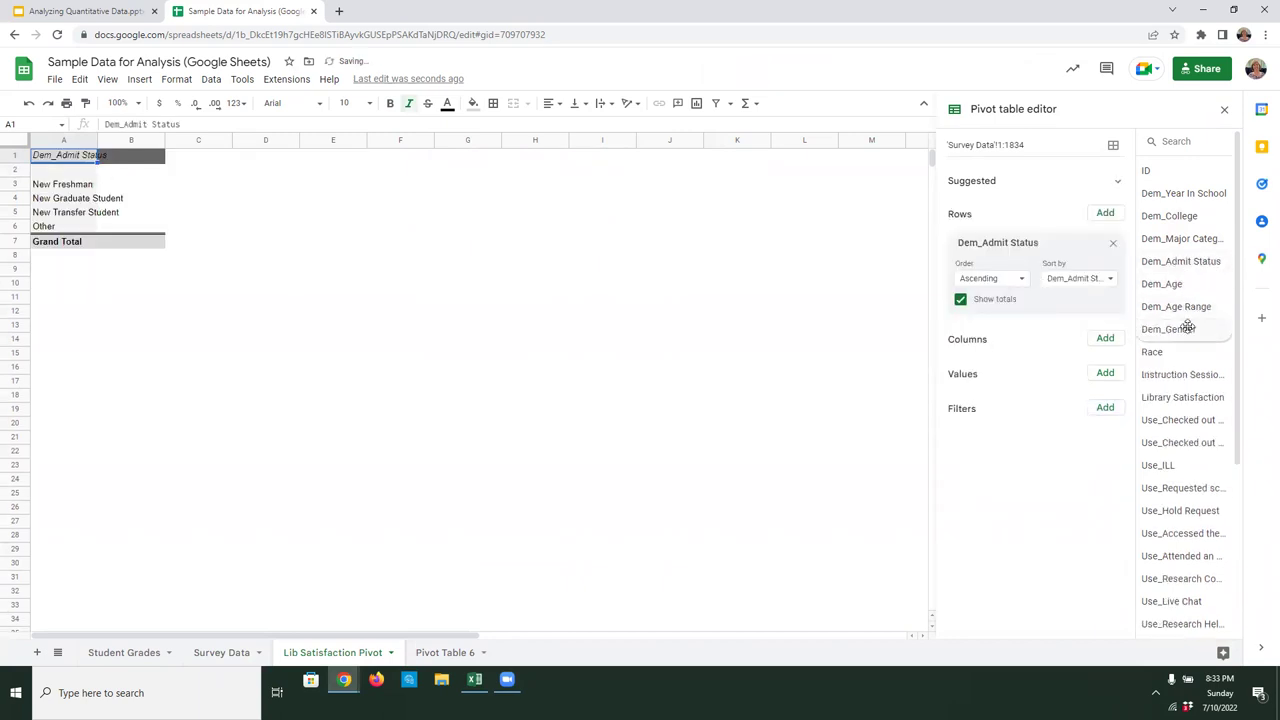
{"action": "left_click_drag", "start_coordinate": [1168, 218], "coordinate": [987, 363]}
{"action": "left_click_drag", "start_coordinate": [1175, 397], "coordinate": [986, 498]}
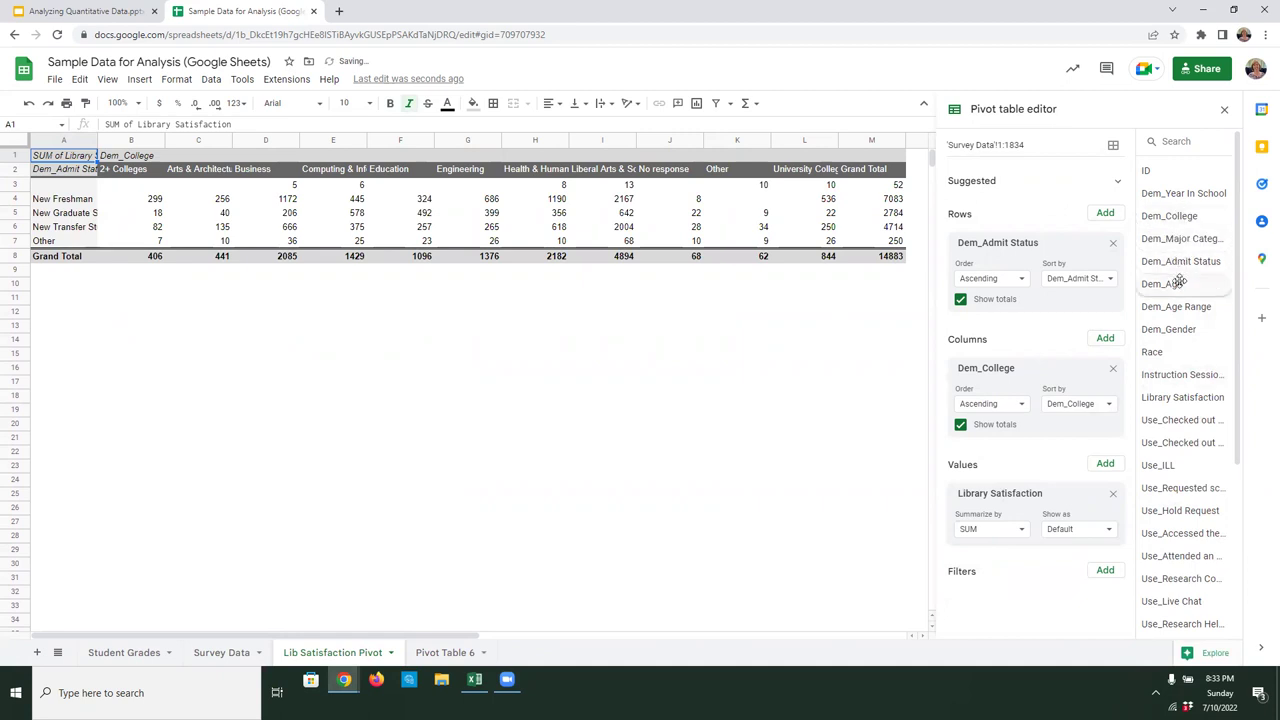
- Add Dem_Admit Status and Dem_College as pivot table filters and summarize Library Satisfaction by AVERAGE
{"action": "left_click_drag", "start_coordinate": [1171, 263], "coordinate": [985, 598]}
{"action": "left_click_drag", "start_coordinate": [1170, 216], "coordinate": [988, 578]}
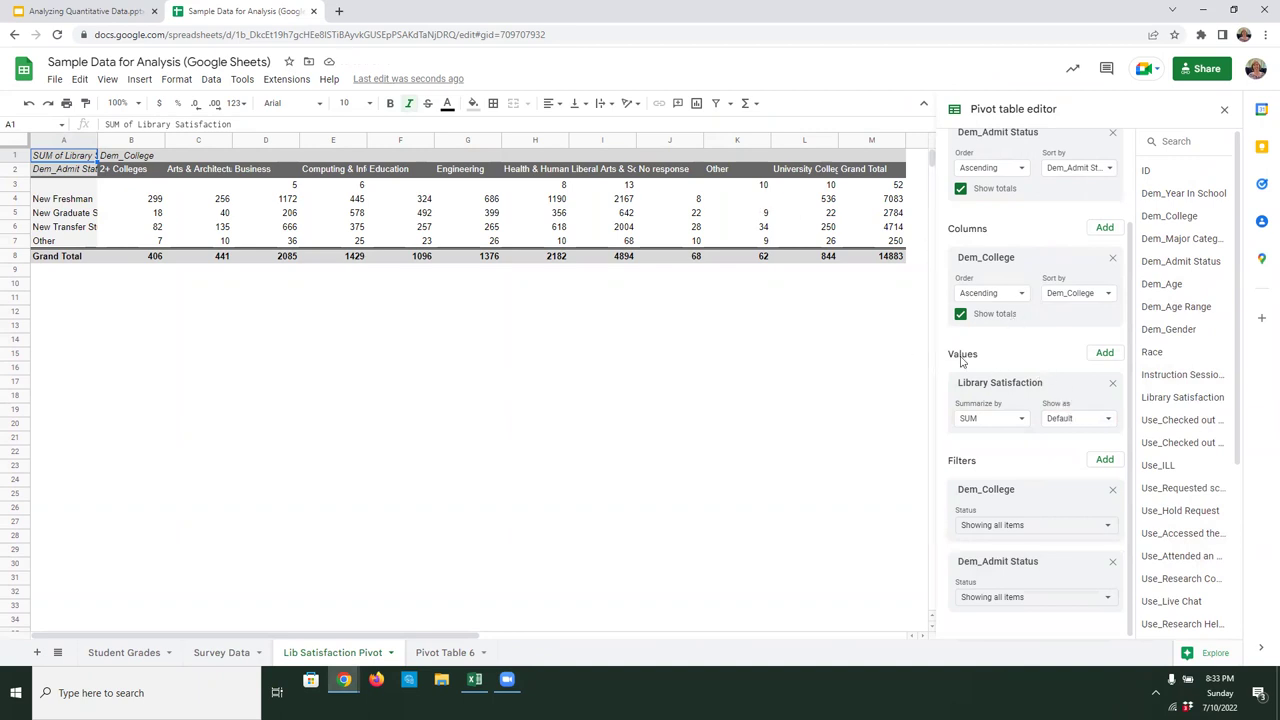
{"action": "left_click", "coordinate": [1021, 421]}
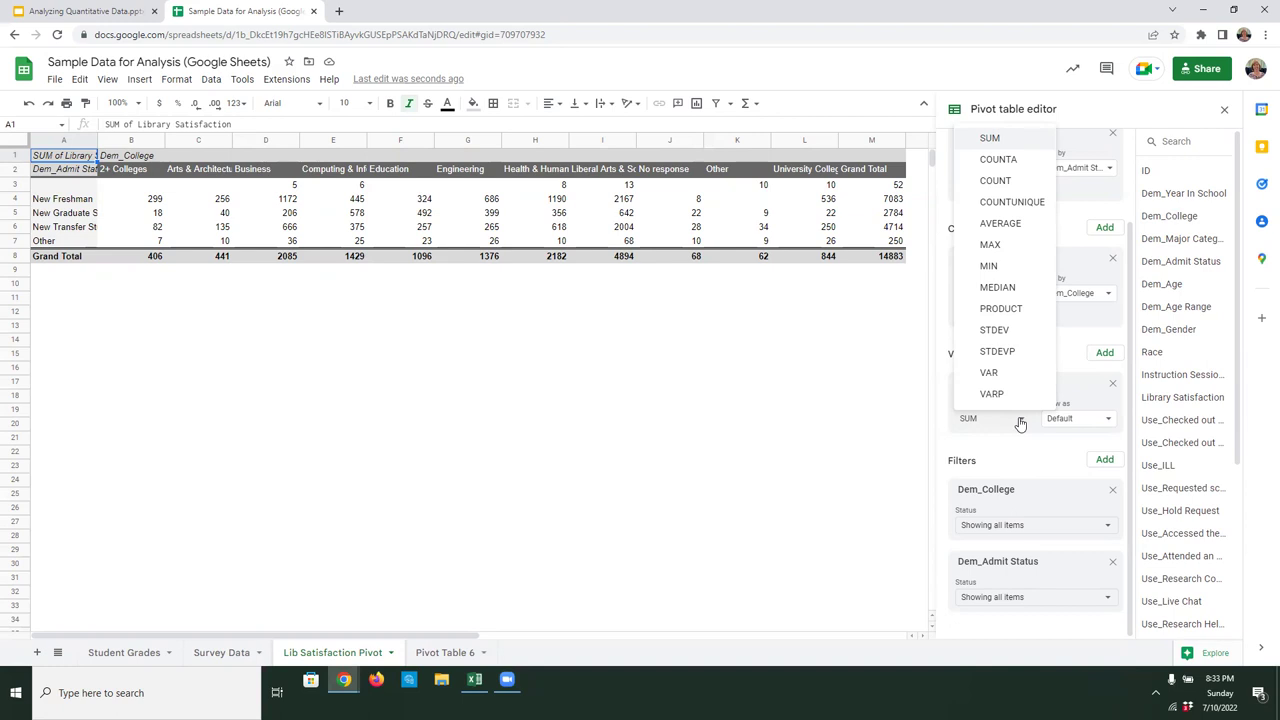
{"action": "left_click", "coordinate": [998, 223]}
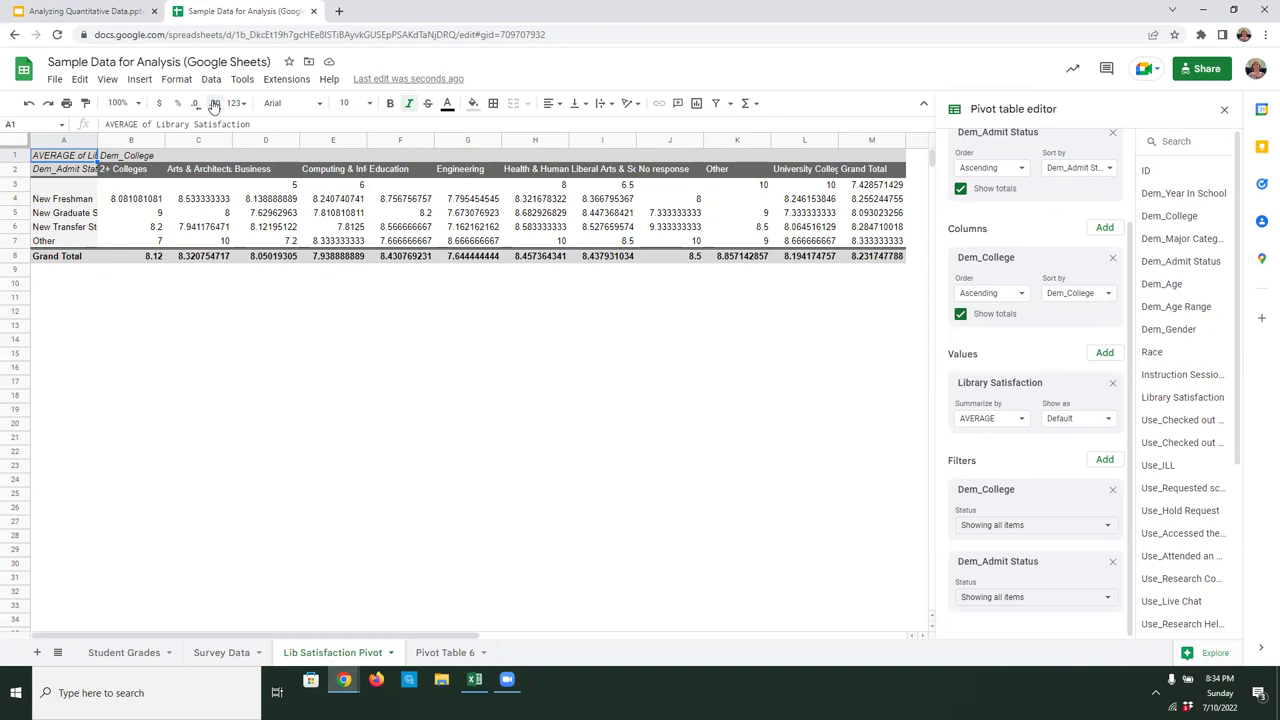
- Format the satisfaction averages in B3:M8, including the totals, as numbers with one decimal place
{"action": "left_click", "coordinate": [135, 189]}
{"action": "left_click_drag", "start_coordinate": [131, 189], "coordinate": [862, 258]}
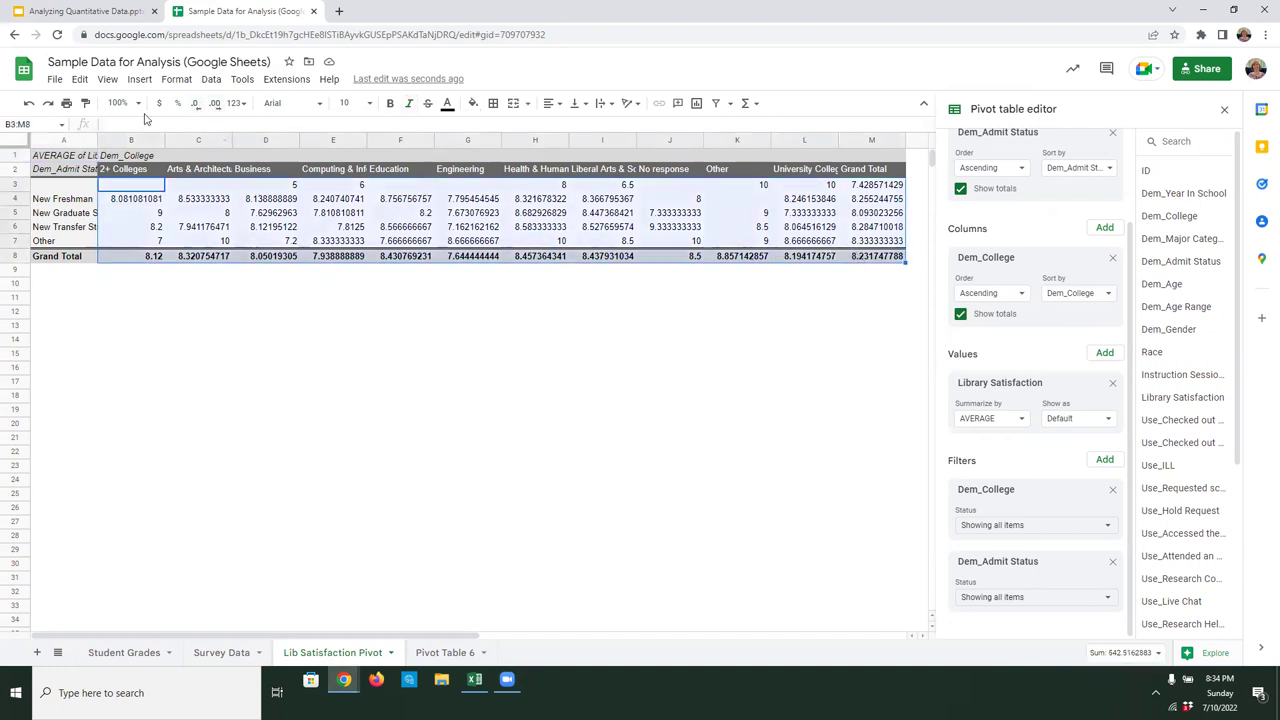
{"action": "left_click", "coordinate": [173, 81]}
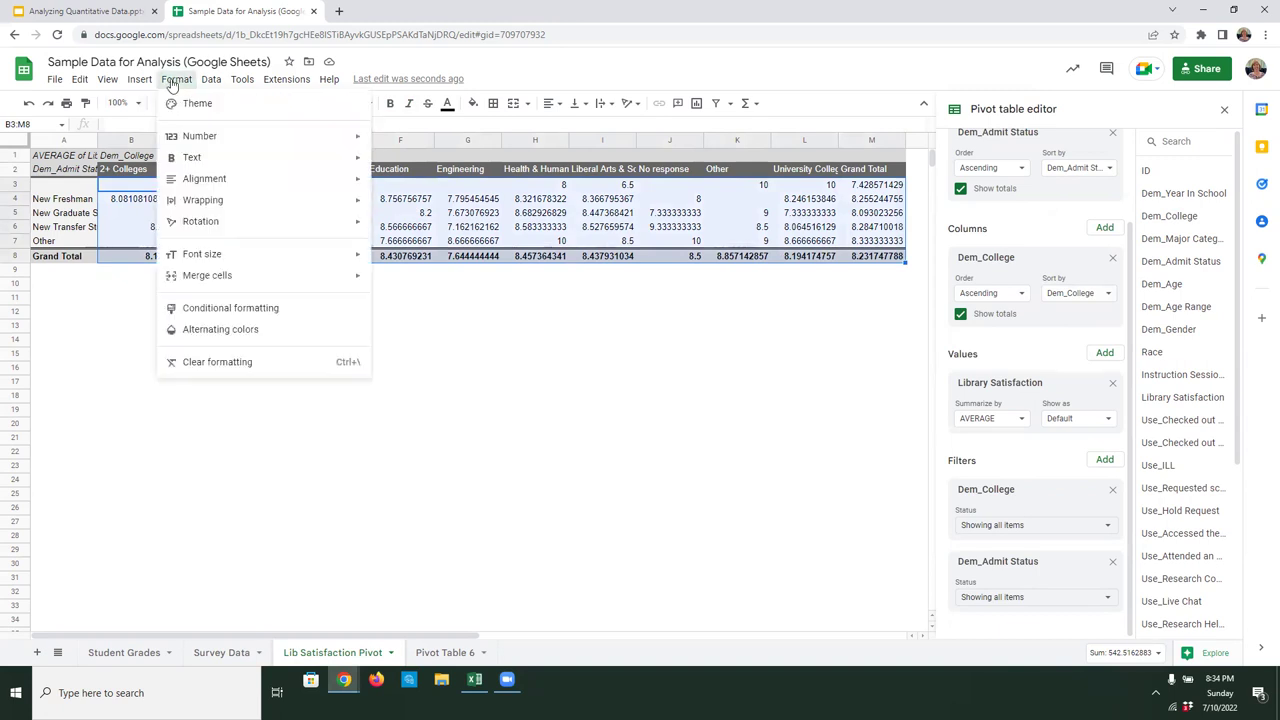
{"action": "mouse_move", "coordinate": [185, 146]}
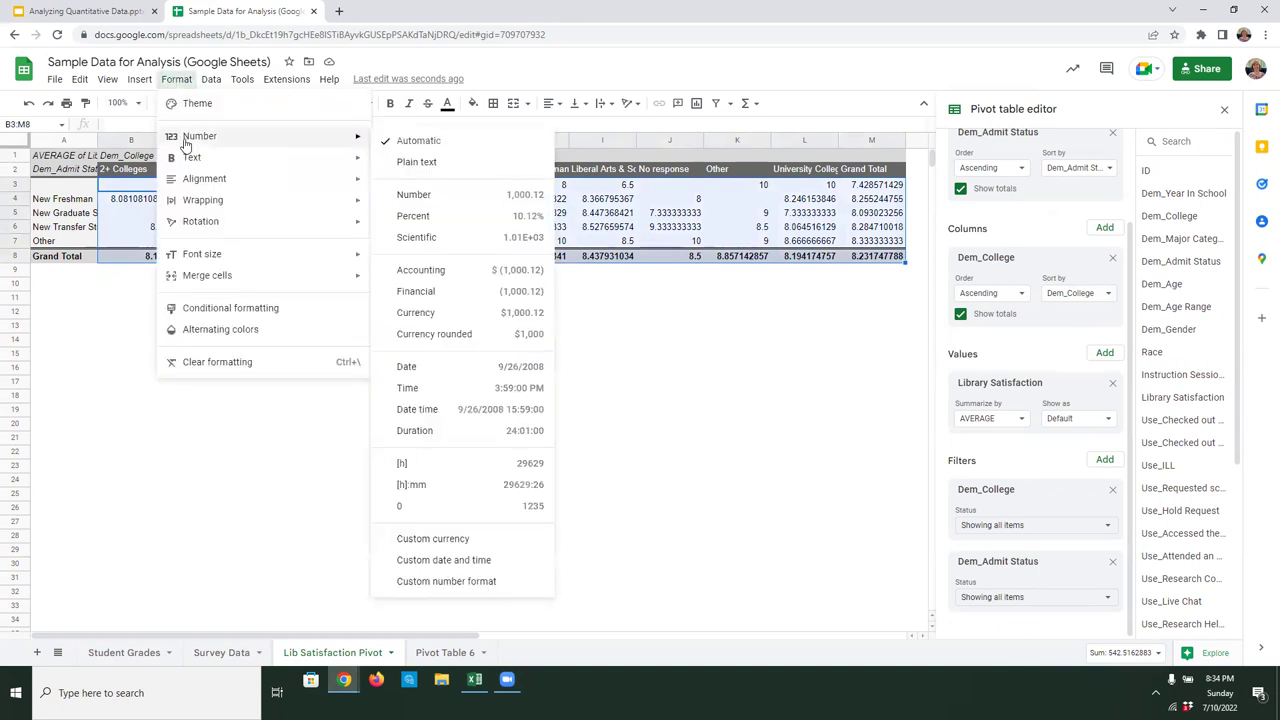
{"action": "left_click", "coordinate": [407, 197]}
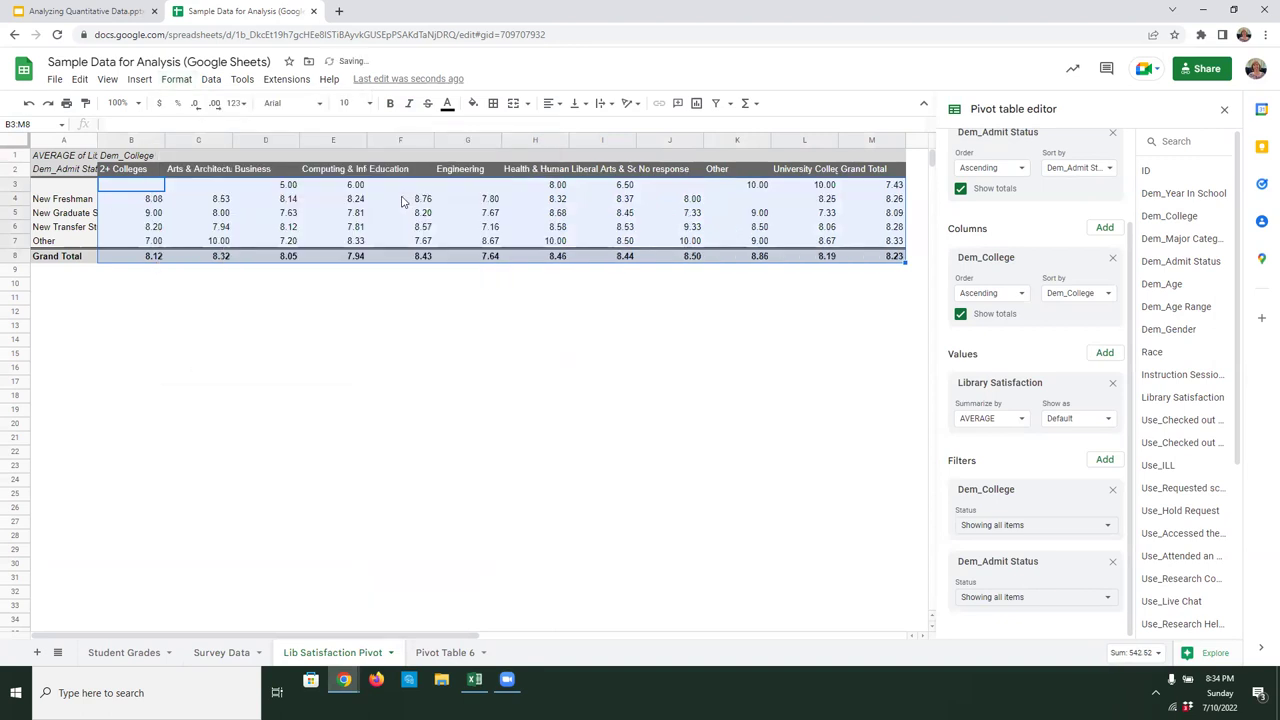
{"action": "left_click", "coordinate": [402, 199]}
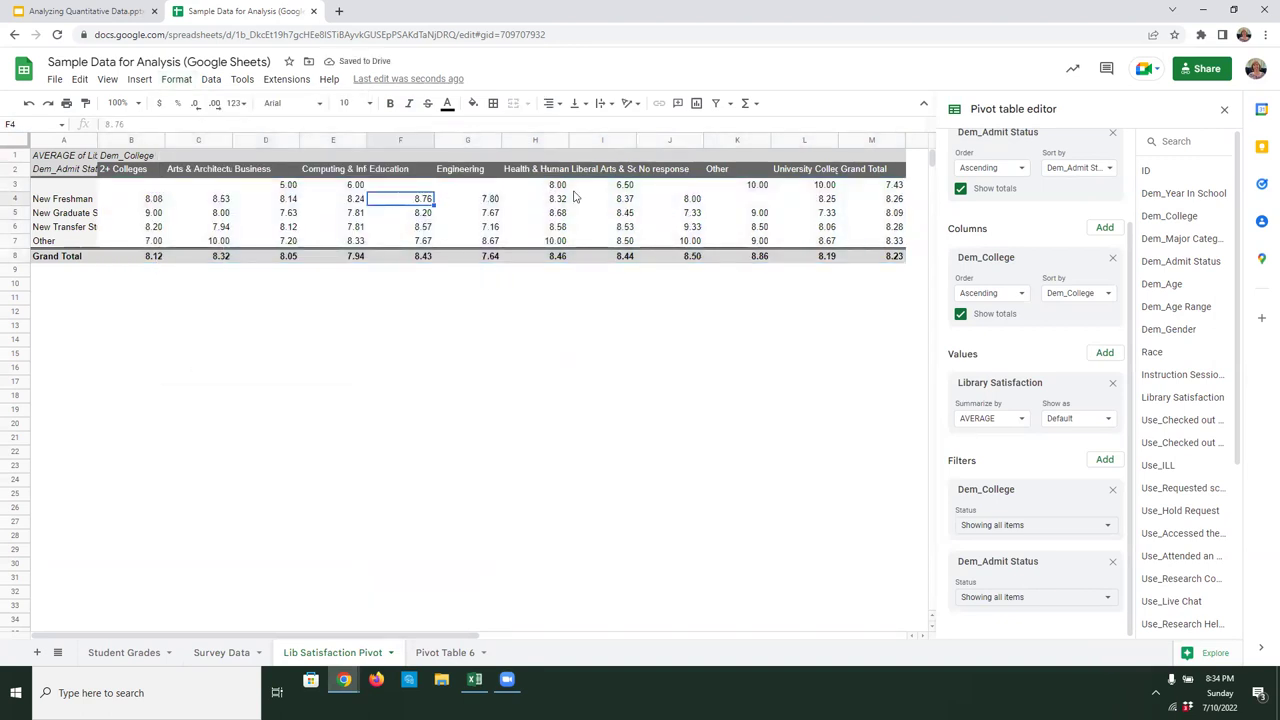
{"action": "left_click_drag", "start_coordinate": [133, 185], "coordinate": [870, 258]}
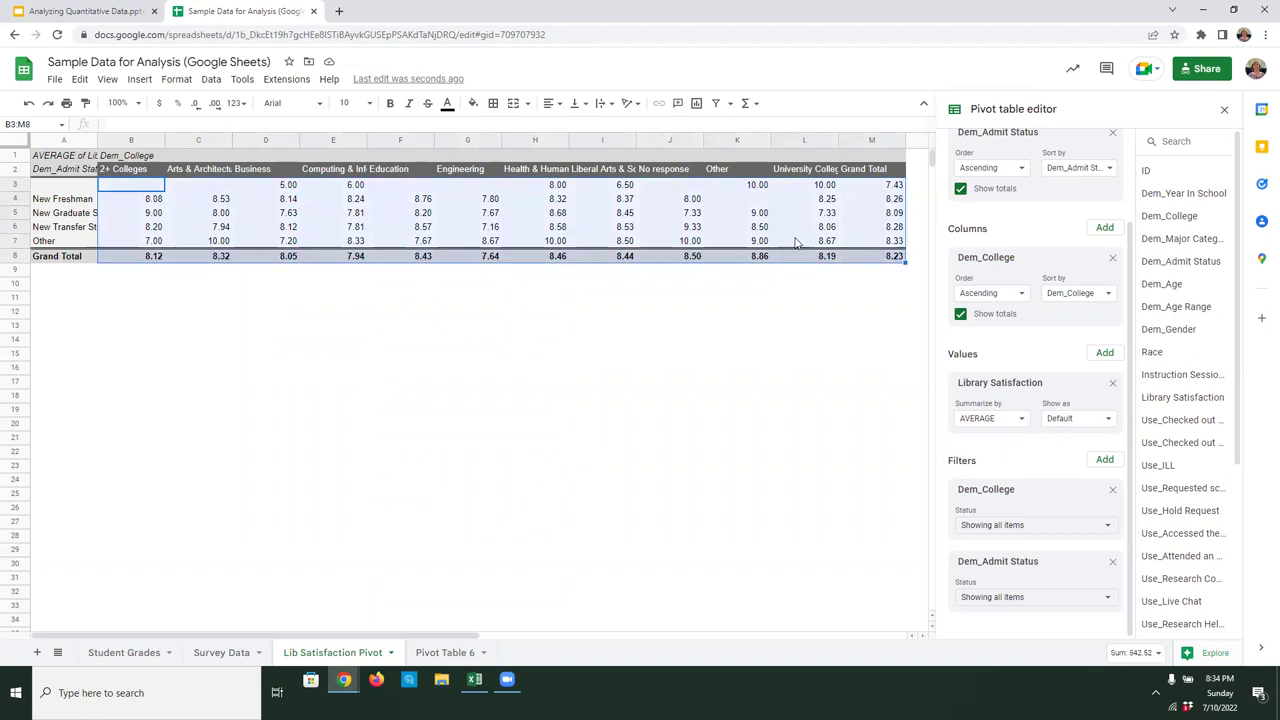
{"action": "left_click", "coordinate": [196, 104]}
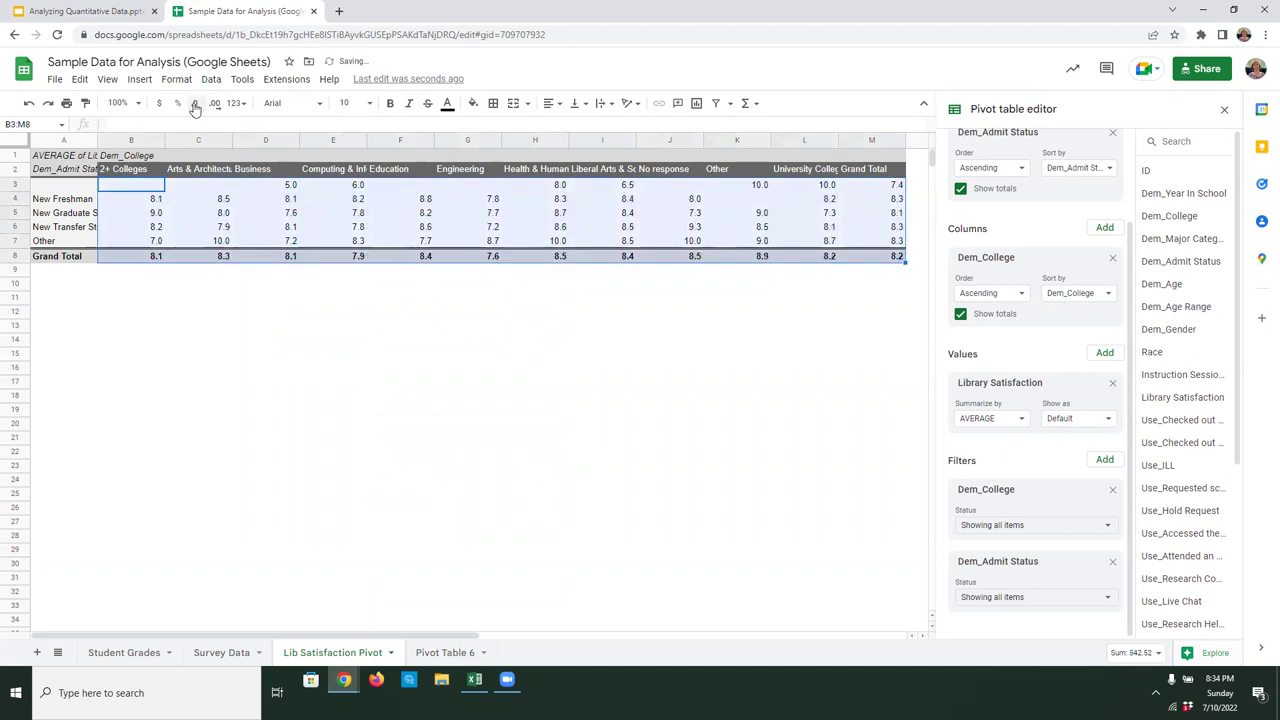
- Exclude blank entries from the pivot table through the Dem_Admit Status filter
{"action": "left_click", "coordinate": [122, 188]}
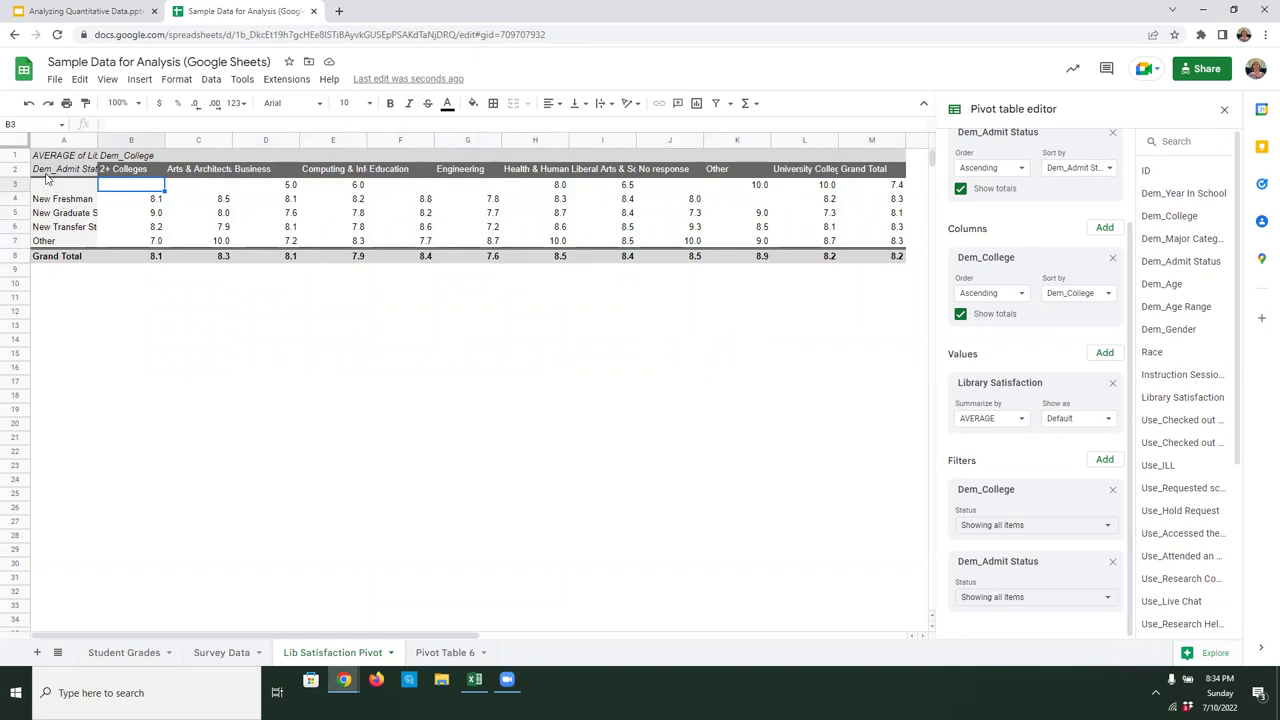
{"action": "left_click", "coordinate": [984, 600]}
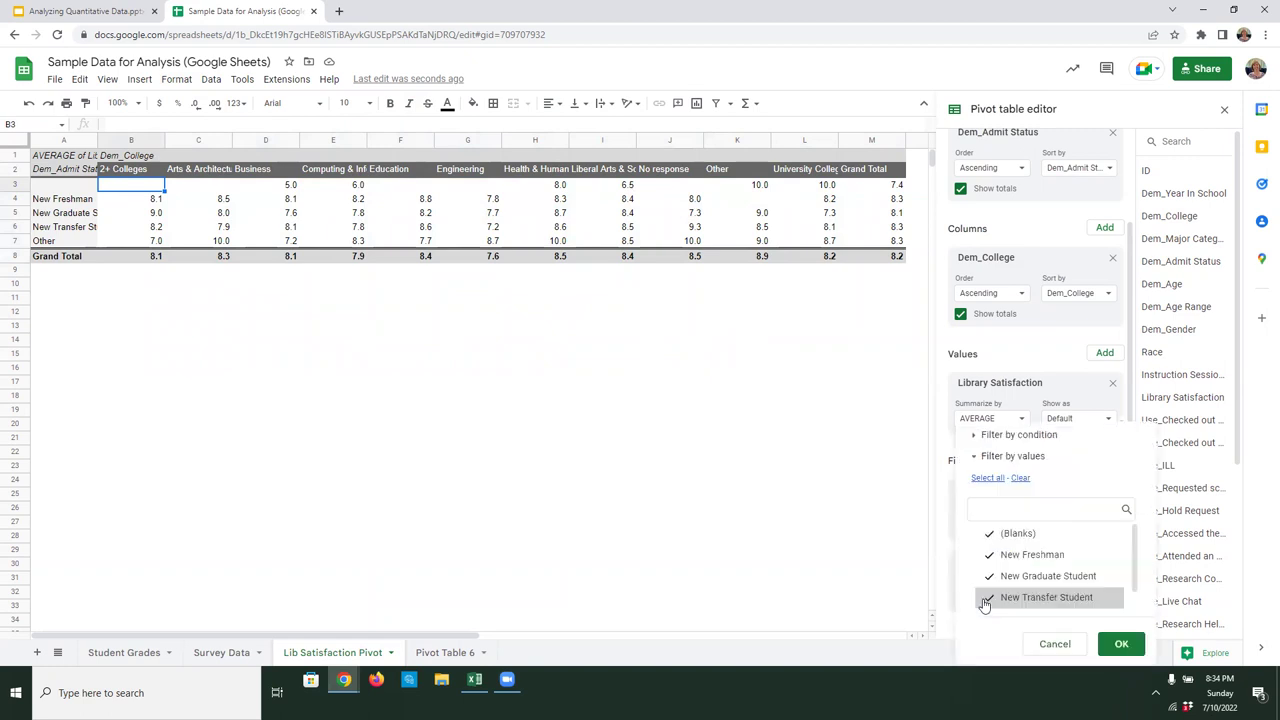
{"action": "left_click", "coordinate": [997, 536]}
{"action": "left_click", "coordinate": [1118, 644]}
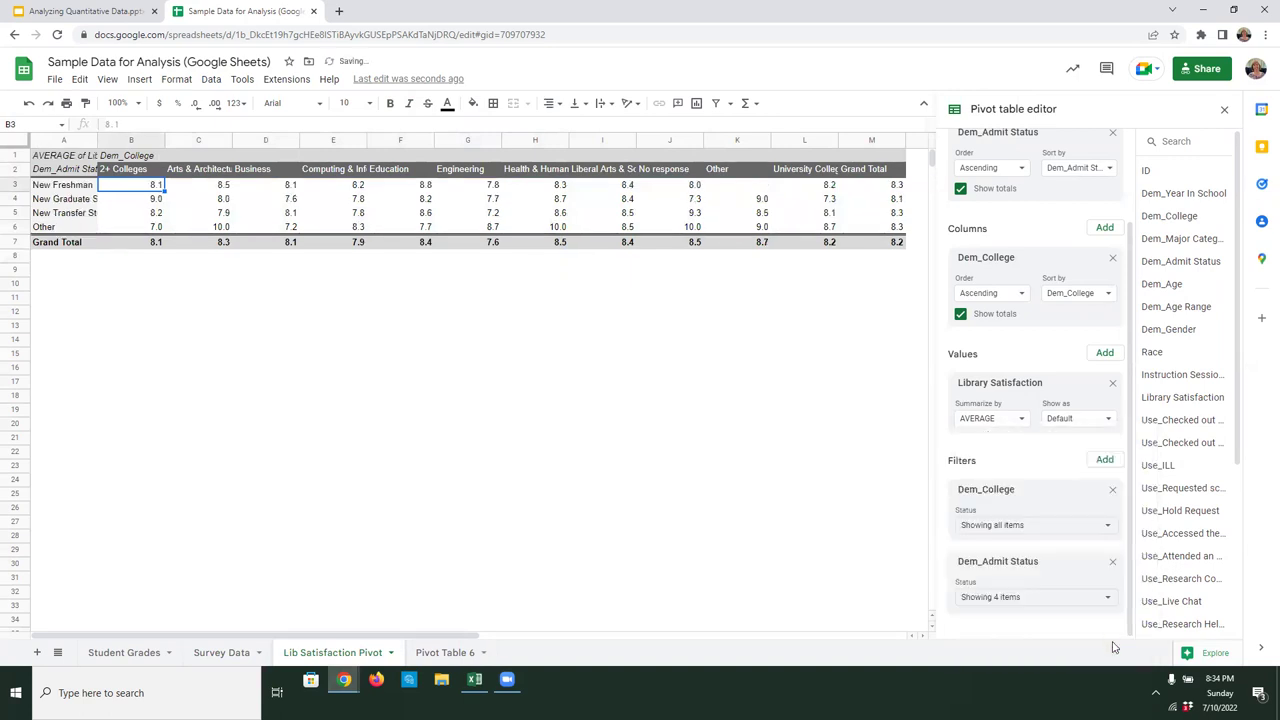
- Exclude No response from the pivot table through the Dem_College filter
{"action": "left_click", "coordinate": [1070, 528]}
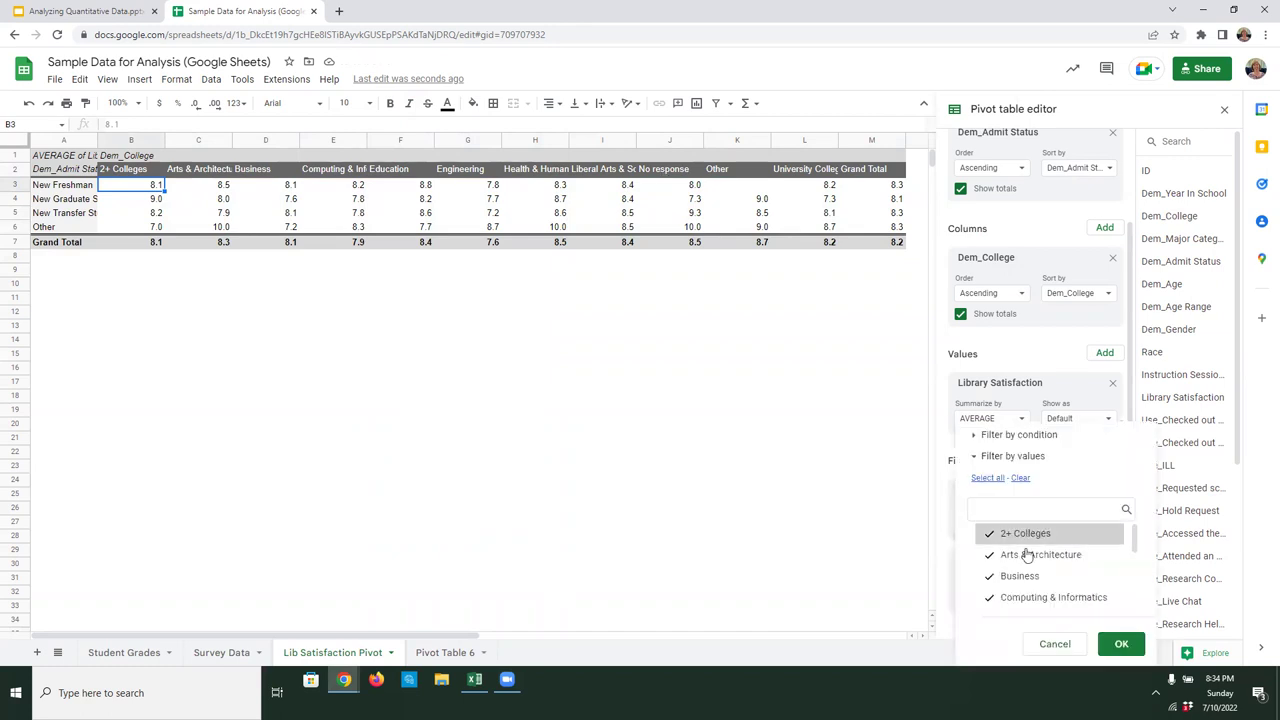
{"action": "scroll", "coordinate": [1031, 577], "scroll_direction": "down", "scroll_amount": 5}
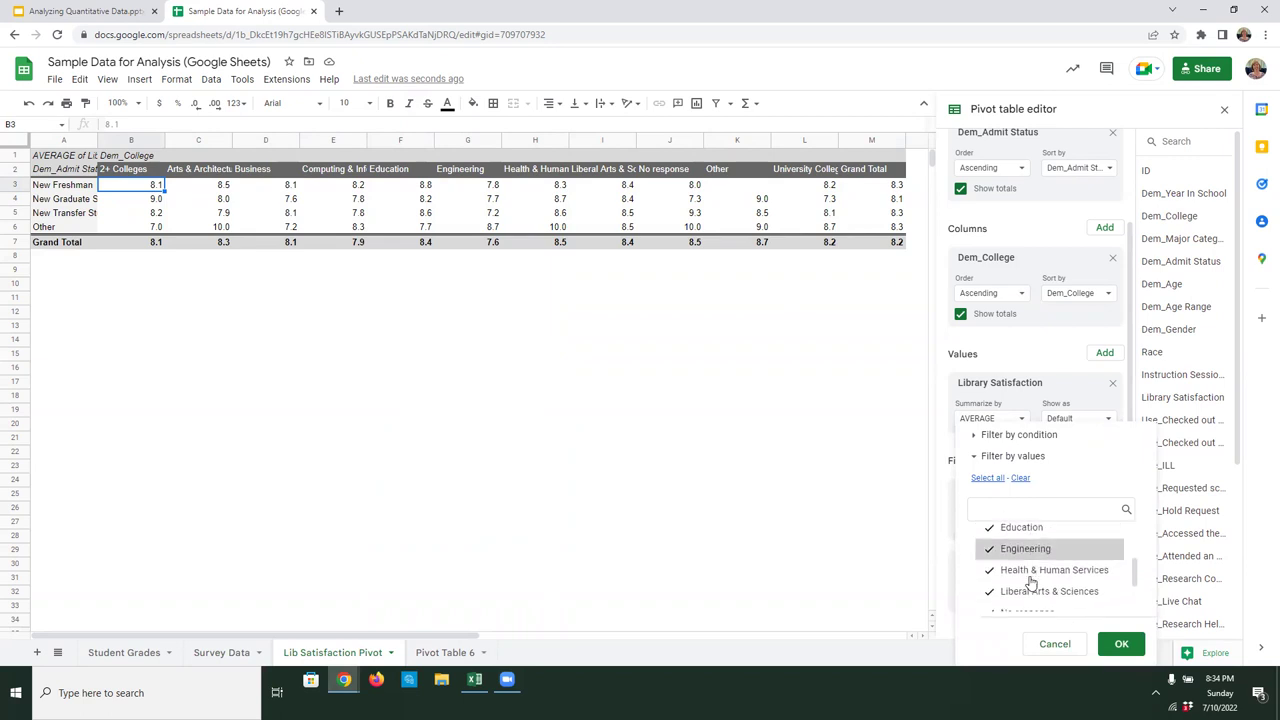
{"action": "scroll", "coordinate": [1055, 597], "scroll_direction": "down", "scroll_amount": 1}
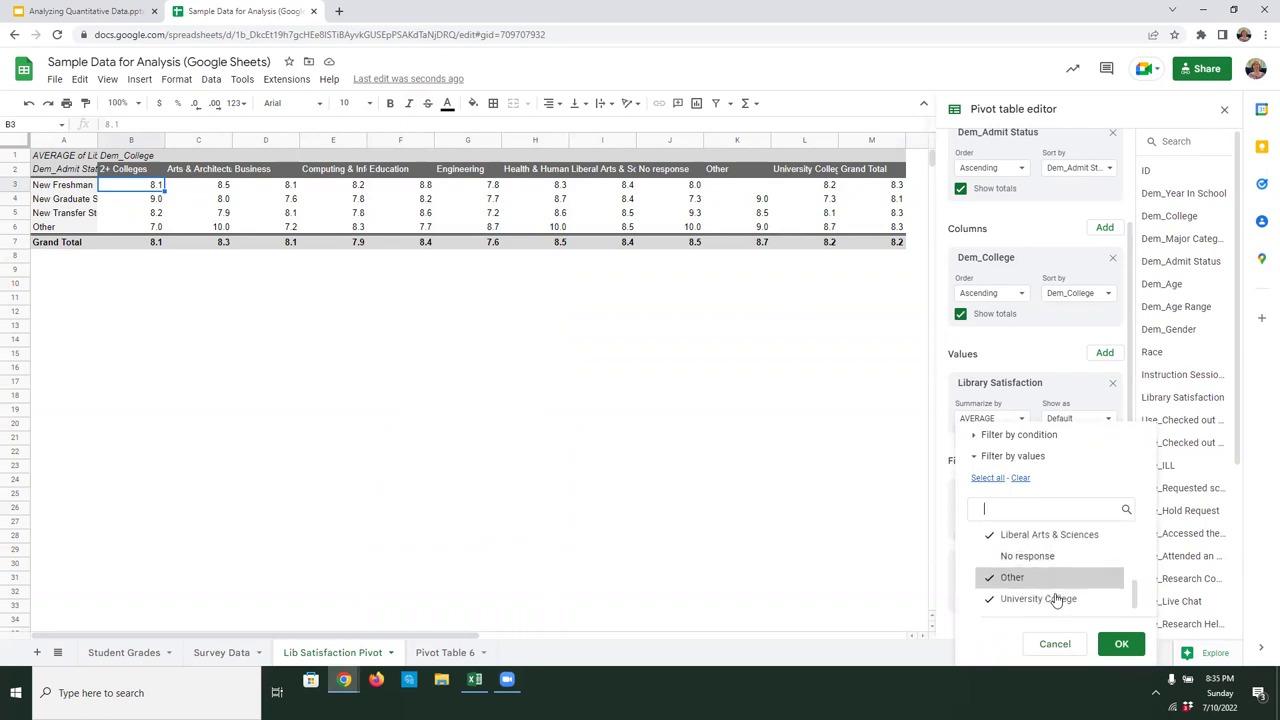
{"action": "left_click", "coordinate": [1115, 643]}
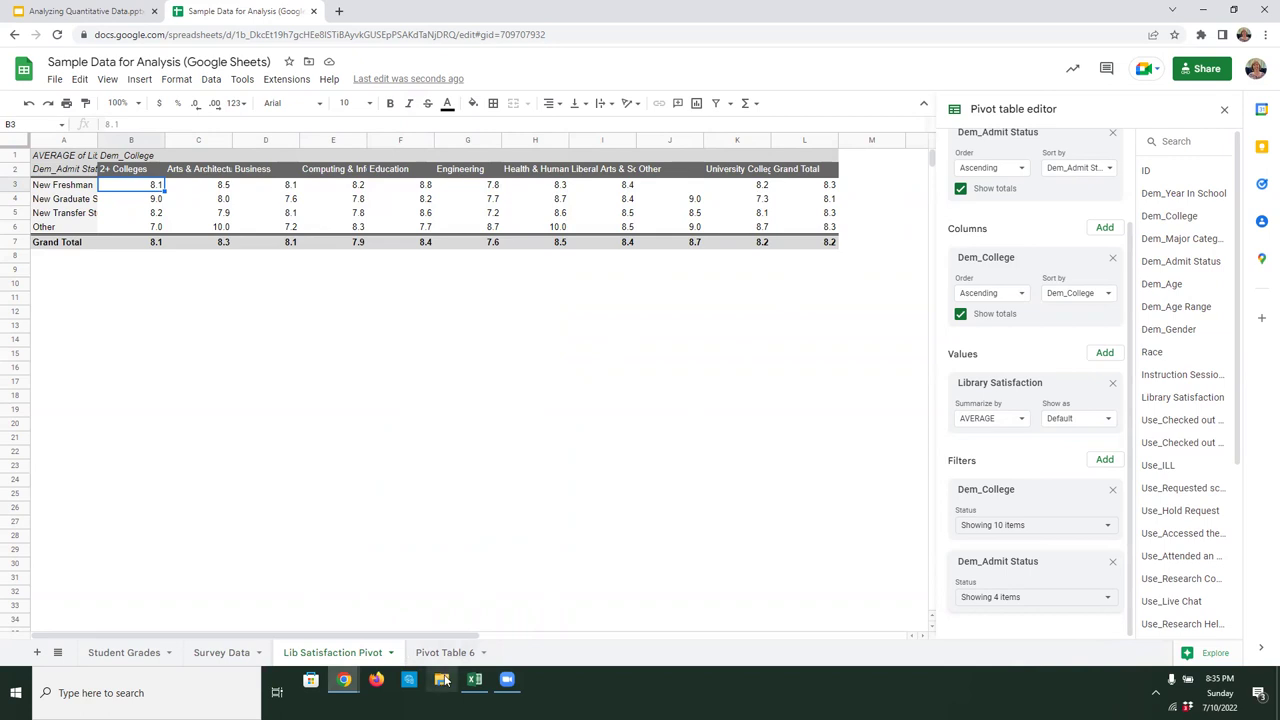
- Switch to Excel to compare the library satisfaction averages in the Sheet1 pivot table, and return to the Google Sheets window
{"action": "left_click", "coordinate": [474, 680]}
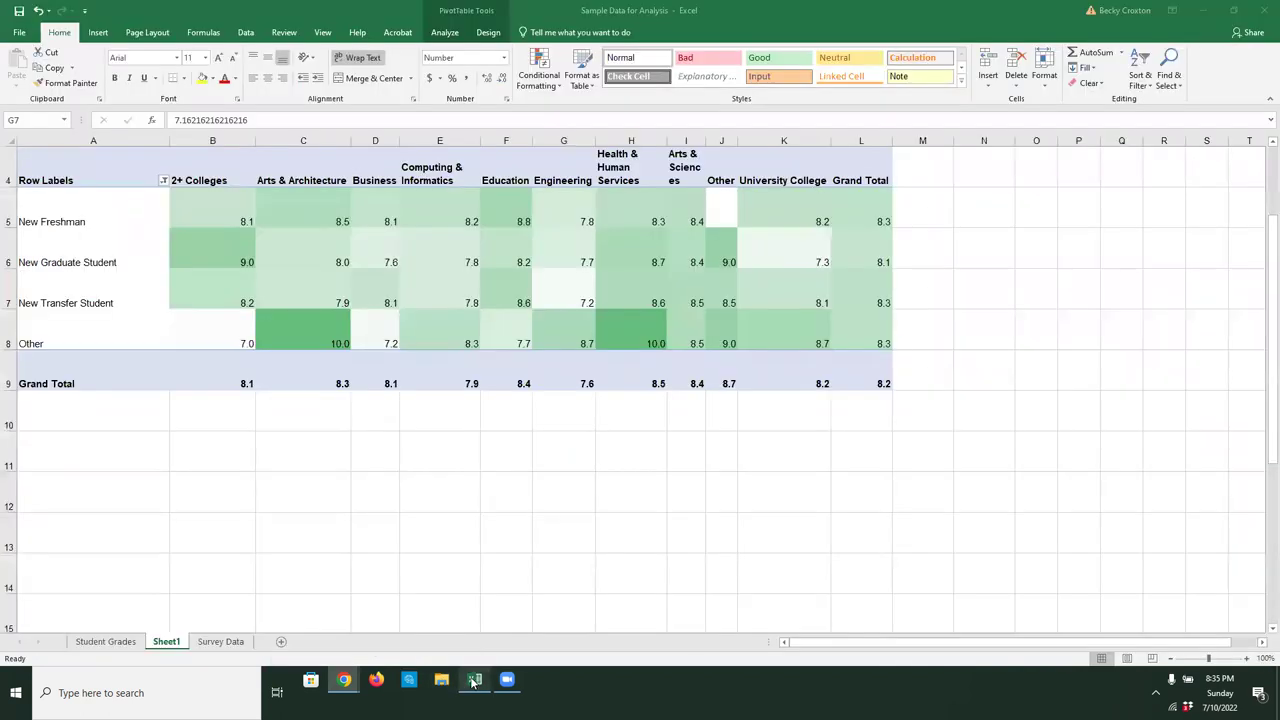
{"action": "left_click", "coordinate": [806, 386]}
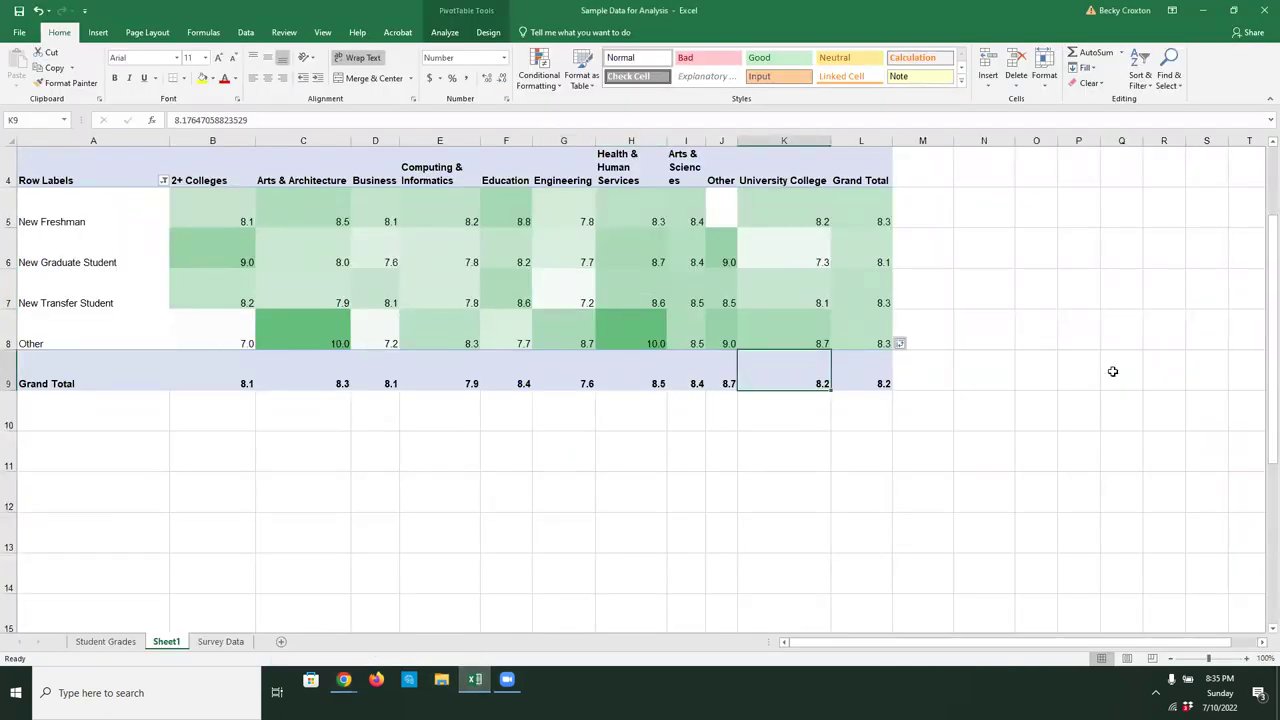
{"action": "left_click", "coordinate": [343, 680]}
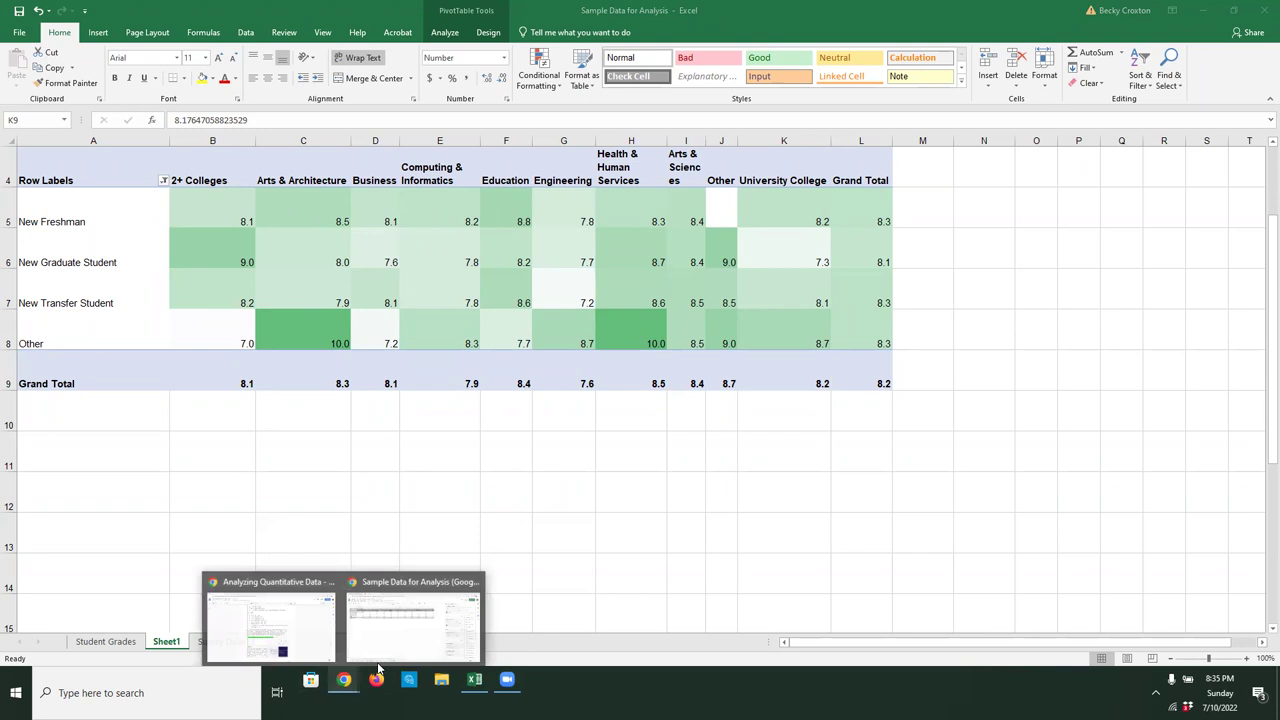
{"action": "left_click", "coordinate": [408, 640]}
- Switch to the Analyzing Quantitative Data presentation in Google Slides and start the slideshow from slide 11
{"action": "left_click", "coordinate": [97, 12]}
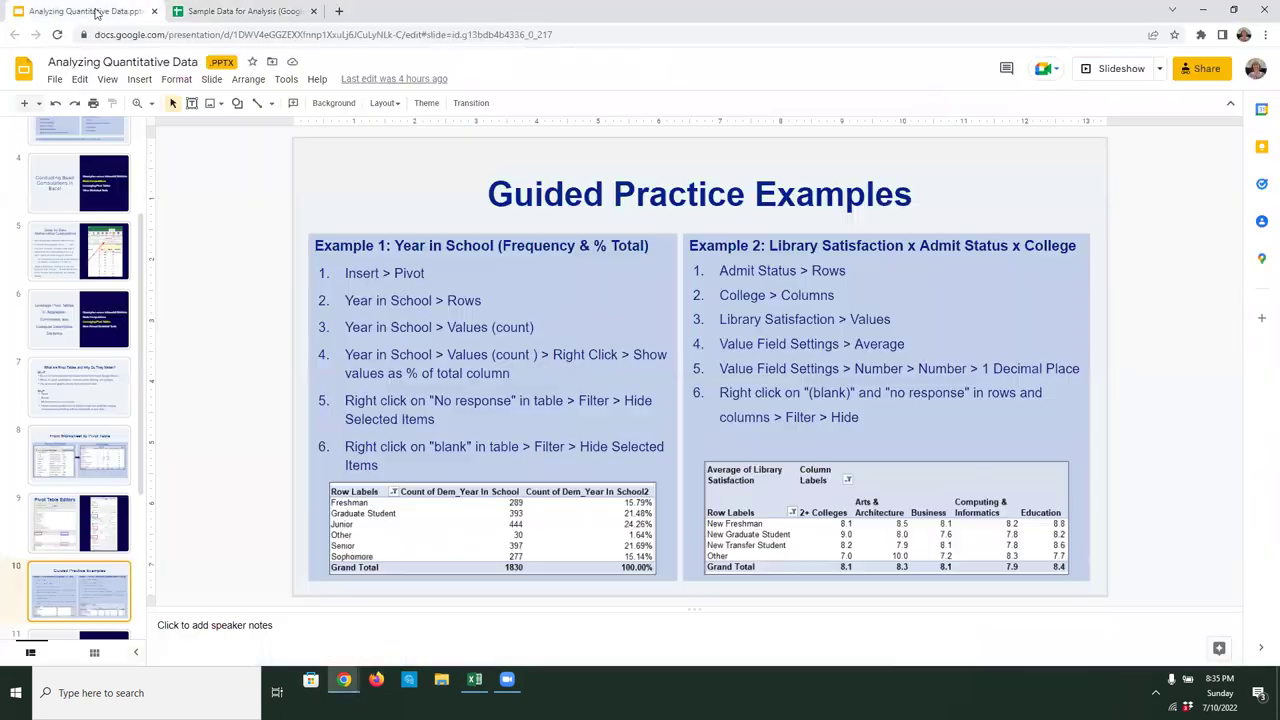
{"action": "scroll", "coordinate": [57, 512], "scroll_direction": "down", "scroll_amount": 1}
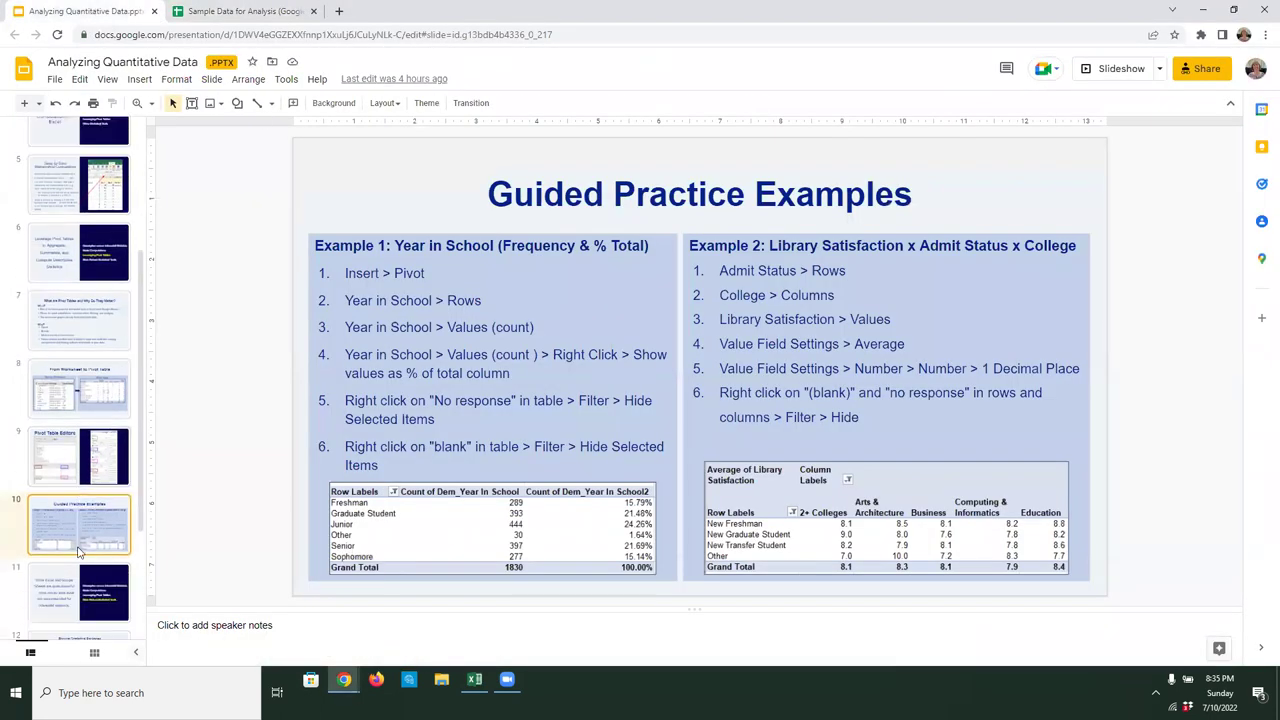
{"action": "left_click", "coordinate": [60, 590]}
{"action": "left_click", "coordinate": [1113, 68]}
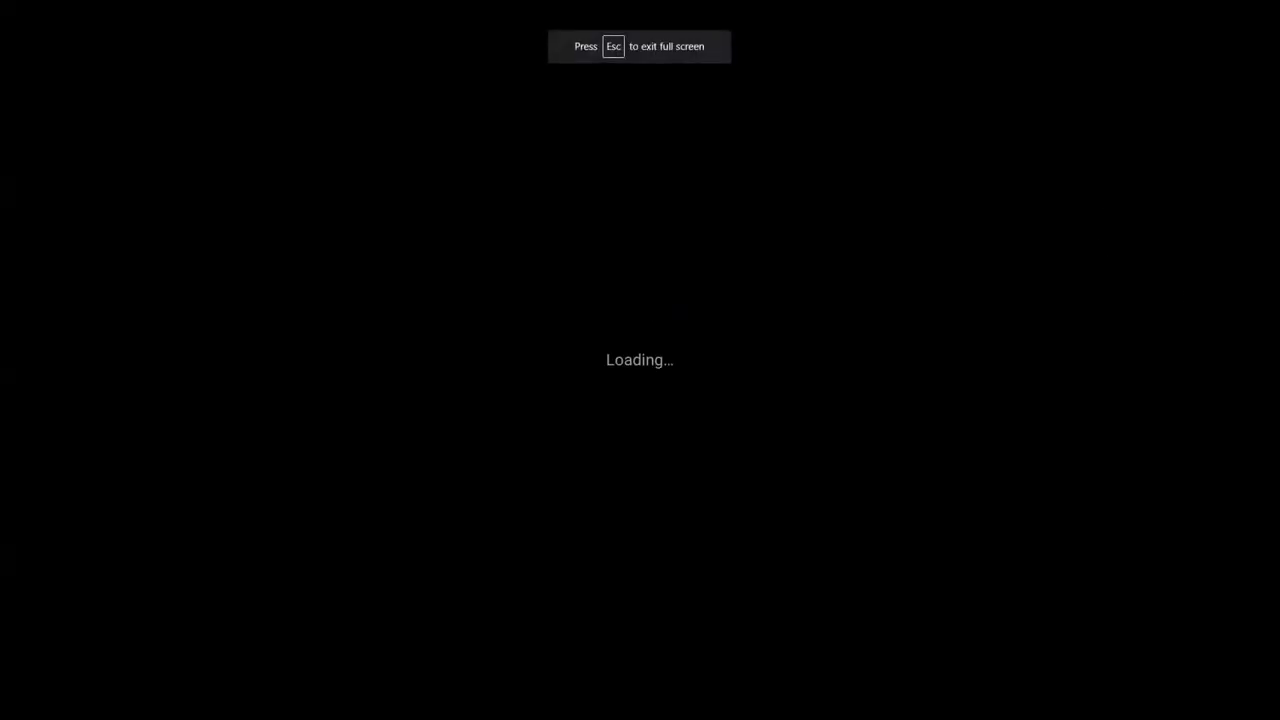